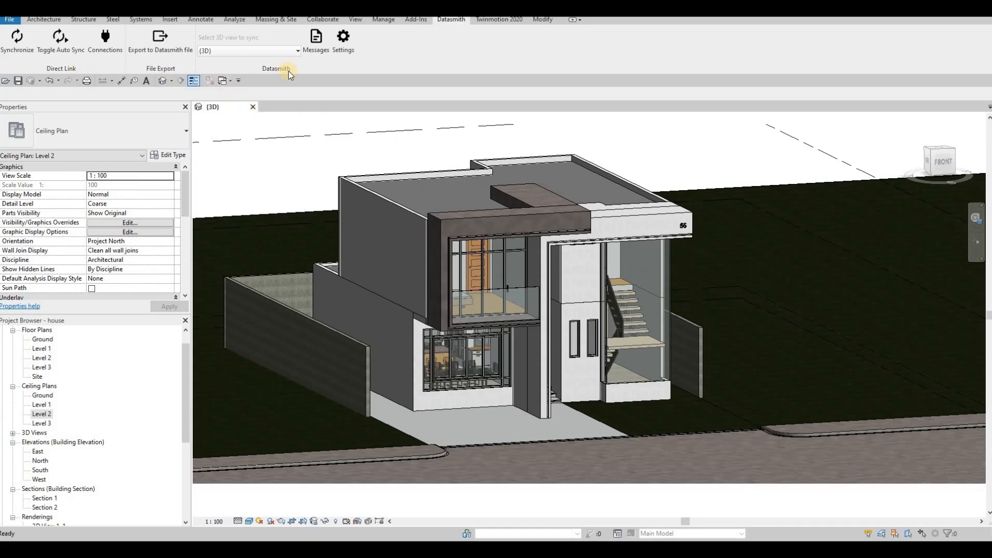
# - Activate the 3D view of the house and save the Revit project
pyautogui.click(164, 53)
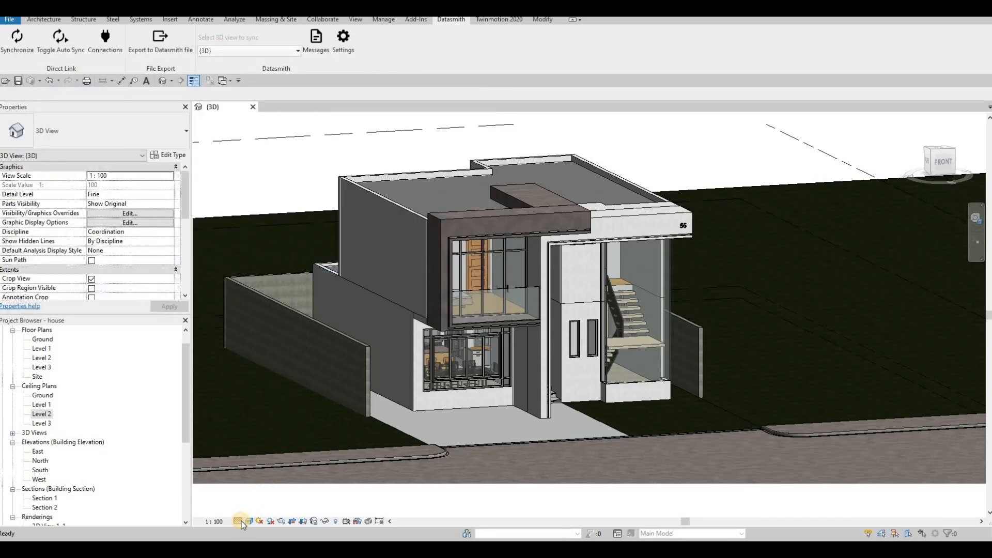
pyautogui.click(238, 521)
pyautogui.click(240, 522)
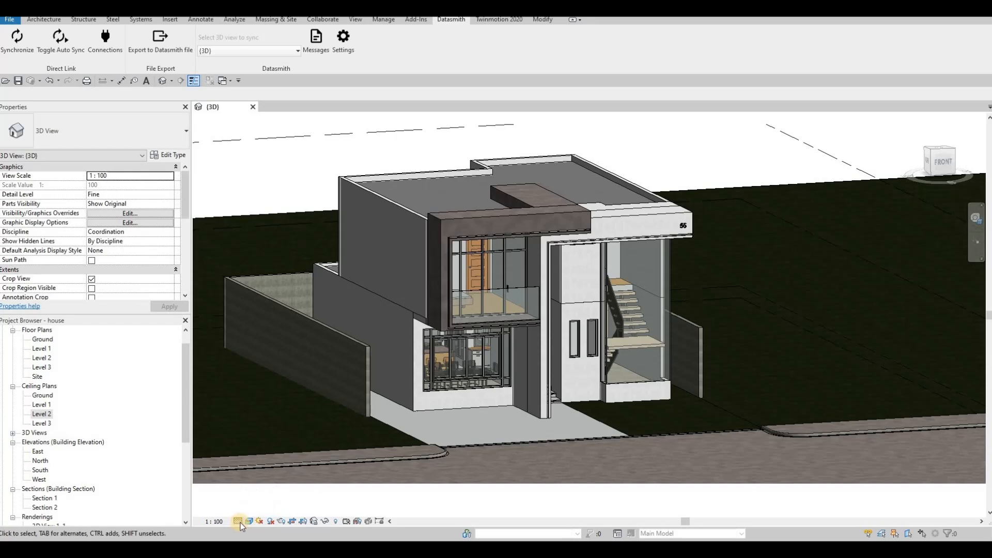
pyautogui.click(19, 83)
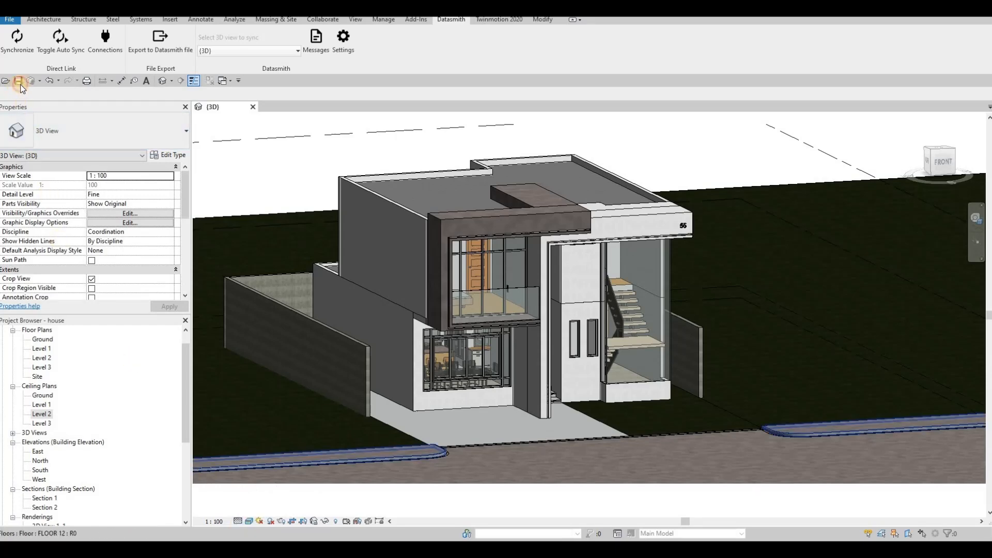
# - Export the 3D view to a Datasmith file named house-3DView-{3D} in the 2071 House Revit File folder
pyautogui.click(161, 51)
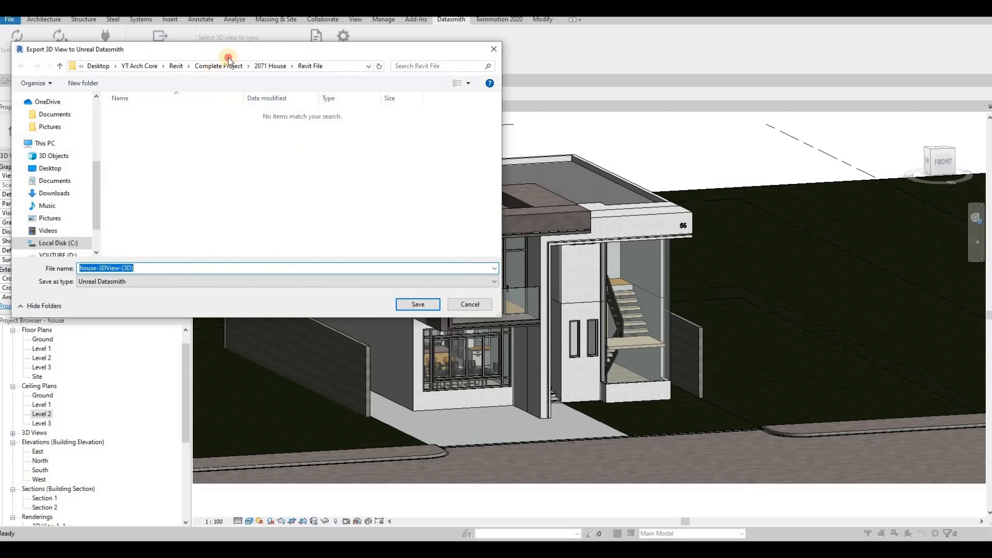
pyautogui.moveTo(180, 52); pyautogui.dragTo(312, 113)
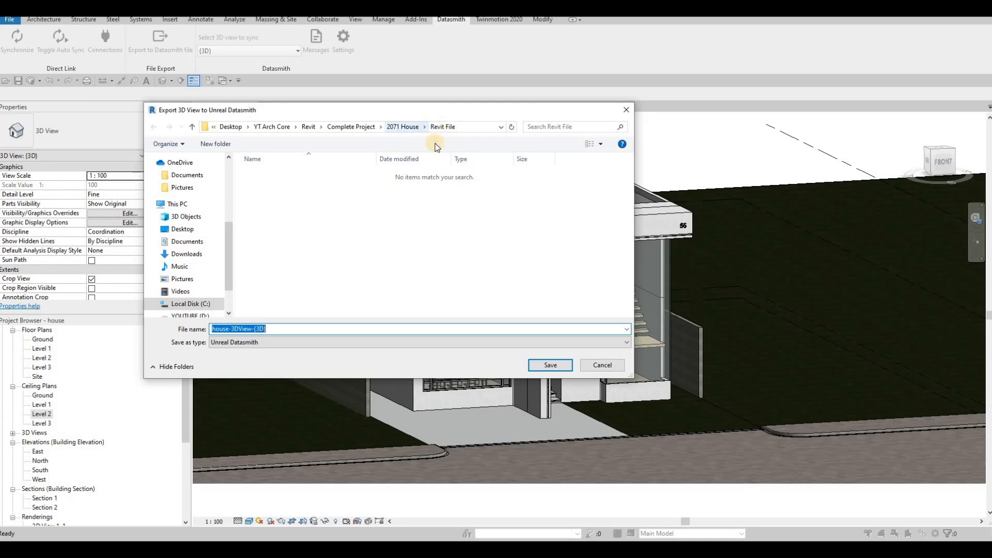
pyautogui.click(545, 366)
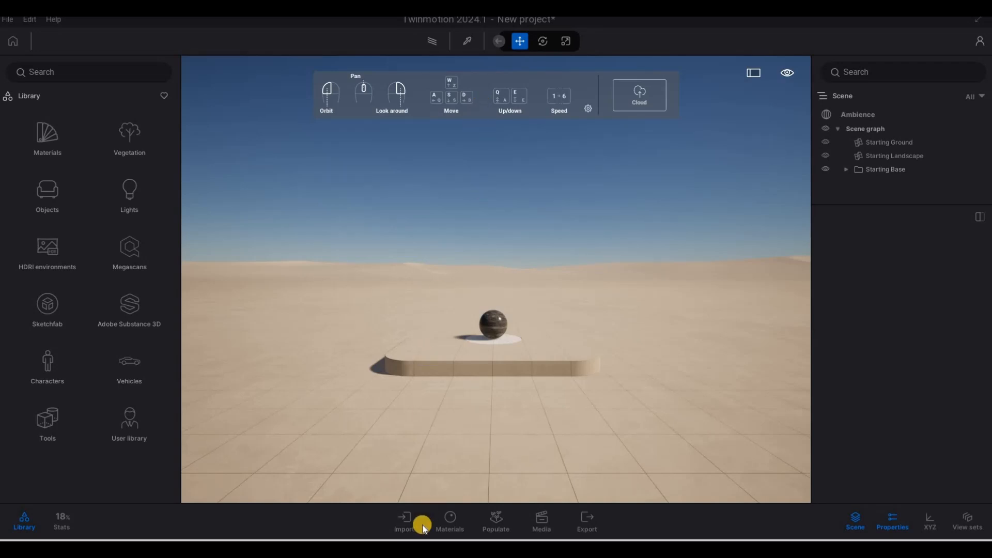
# - Import house-3DView-{3D}.udatasmith from the 2071 House Revit File folder as geometry into the Twinmotion scene
pyautogui.click(404, 521)
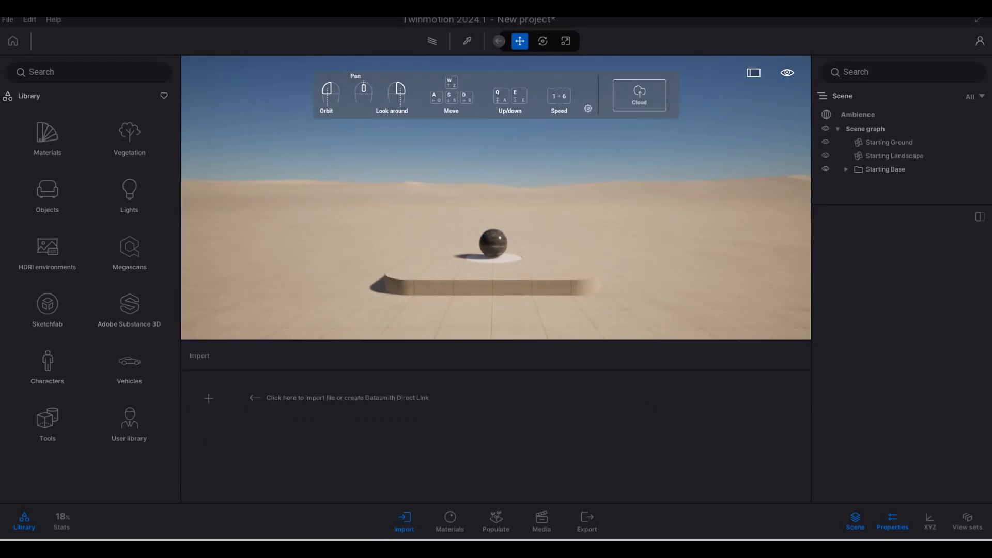
pyautogui.hotkey('ctrl', 'c')
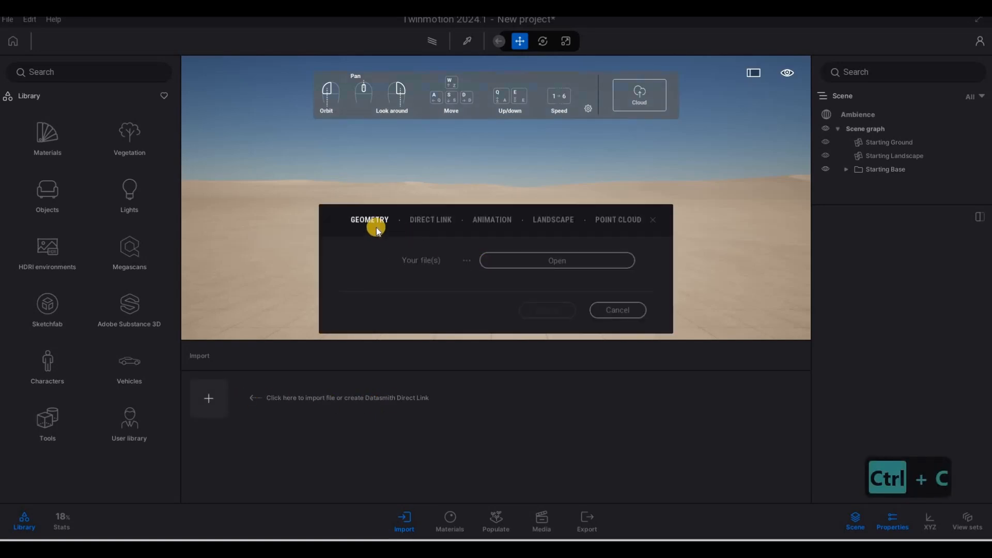
pyautogui.click(543, 264)
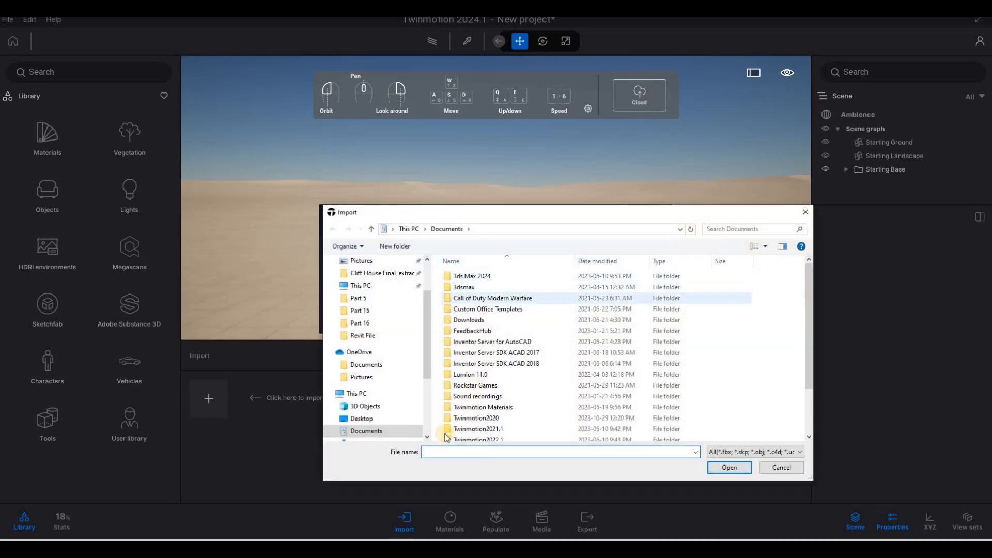
pyautogui.hotkey('ctrl', 'v')
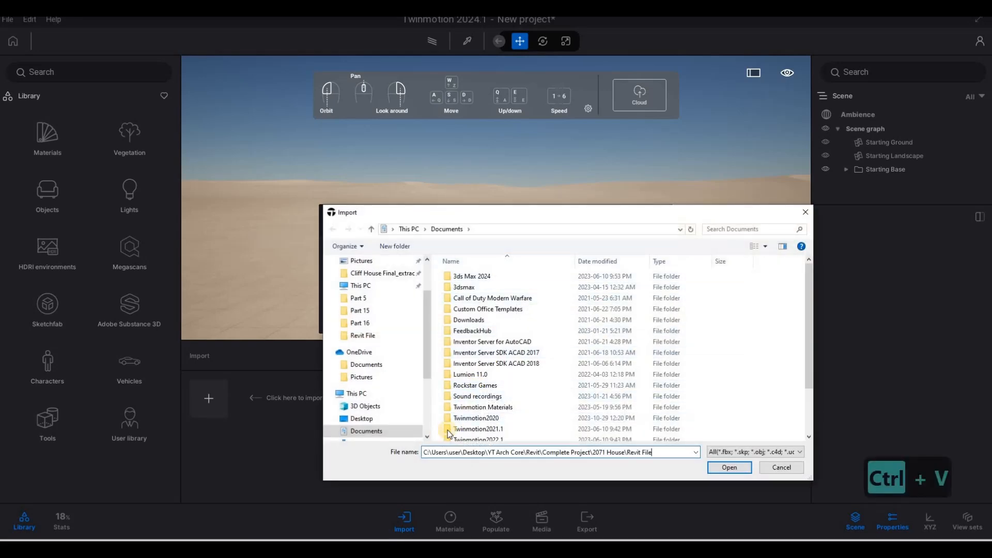
pyautogui.press('Return')
pyautogui.click(512, 287)
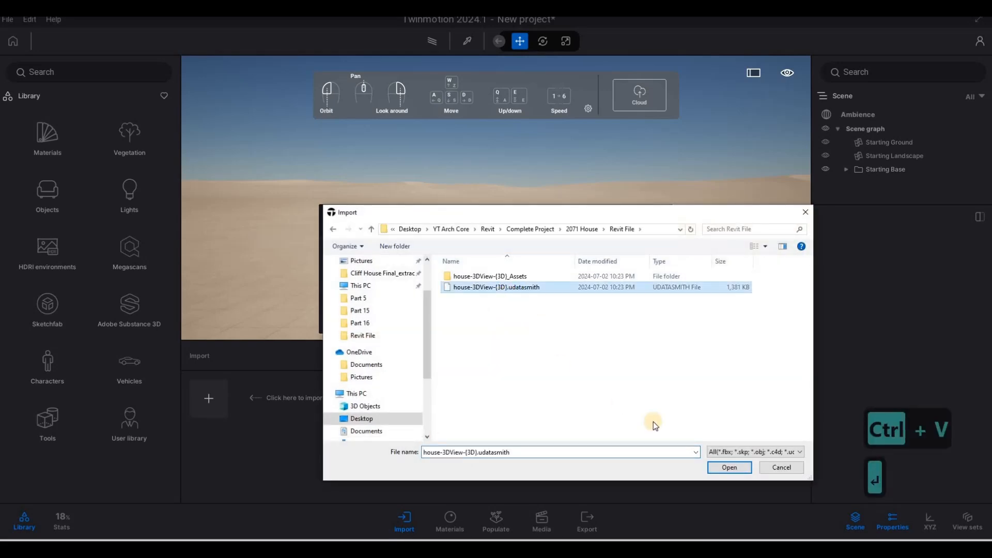
pyautogui.click(730, 468)
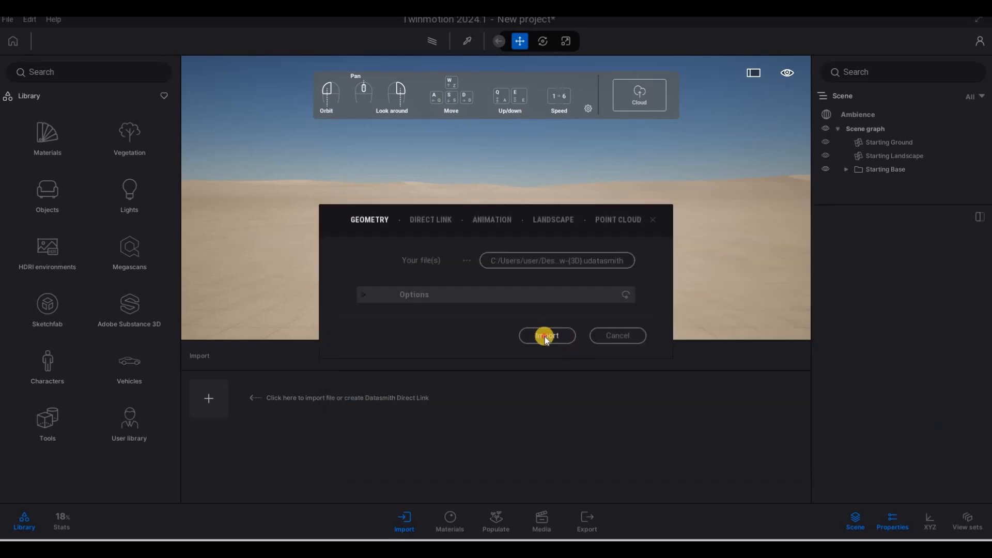
pyautogui.click(546, 337)
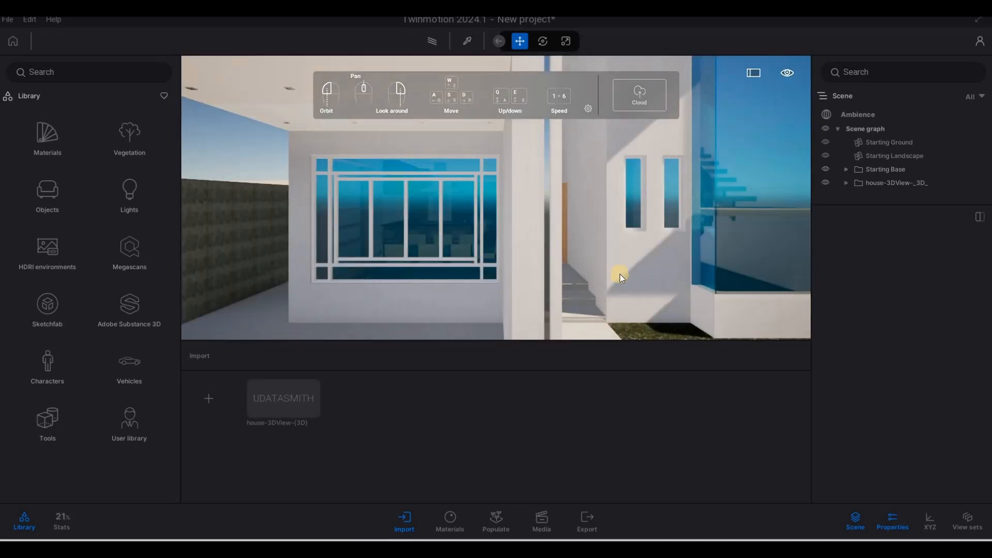
# - Fly around the imported house to inspect the model in the viewport
pyautogui.scroll(-5, 616, 277)
pyautogui.scroll(-3, 569, 258)
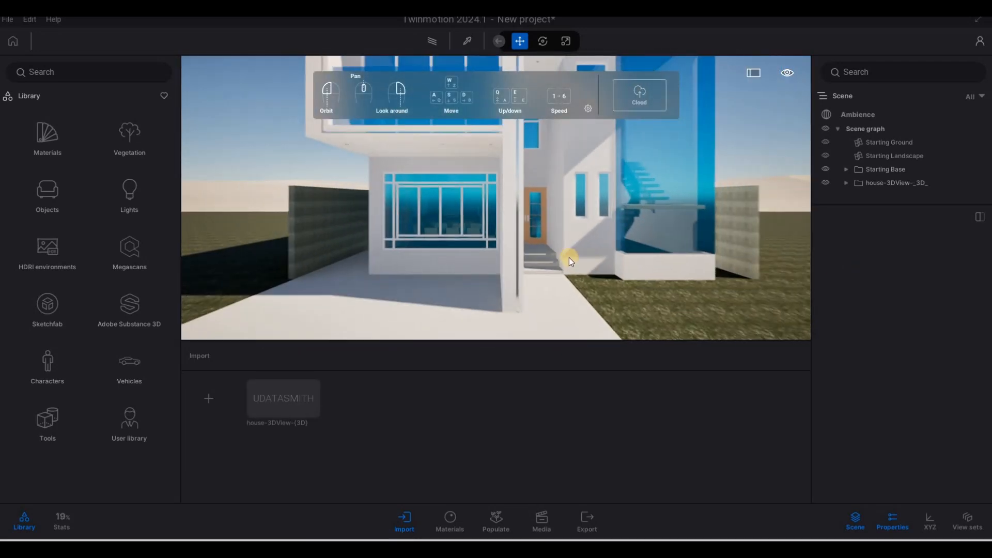
pyautogui.moveTo(569, 258); pyautogui.dragTo(795, 175)
pyautogui.press('s')
pyautogui.press('a')
pyautogui.press('a')
pyautogui.press('a')
pyautogui.press('w')
pyautogui.press('w')
pyautogui.press('w')
pyautogui.press('s')
pyautogui.press('d')
pyautogui.press('d')
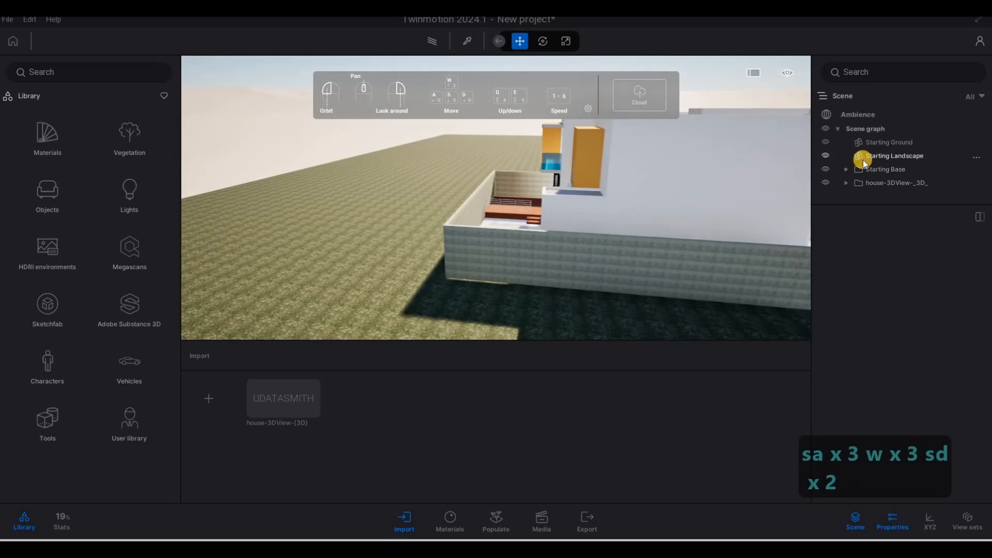
# - Delete the Starting Base from the scene graph
pyautogui.click(863, 160)
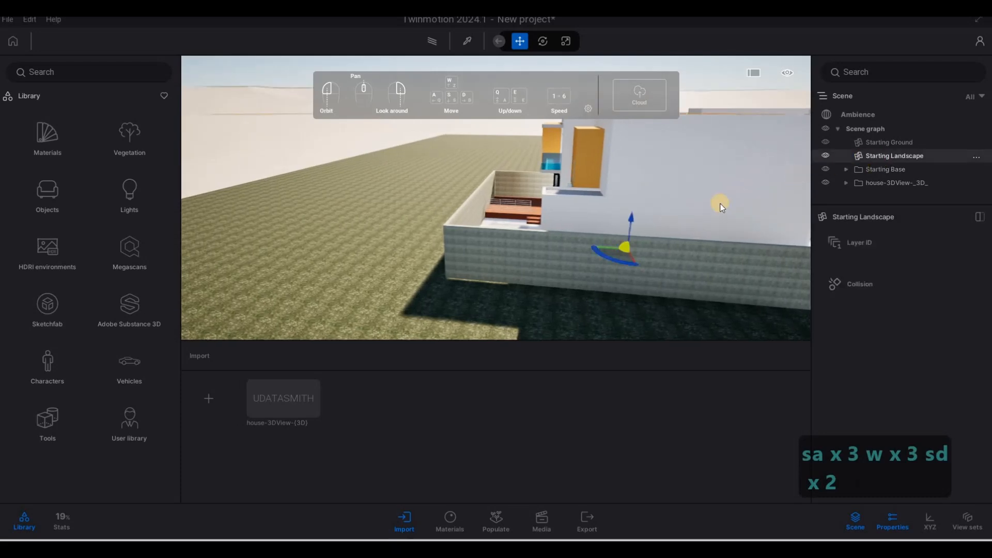
pyautogui.click(869, 168)
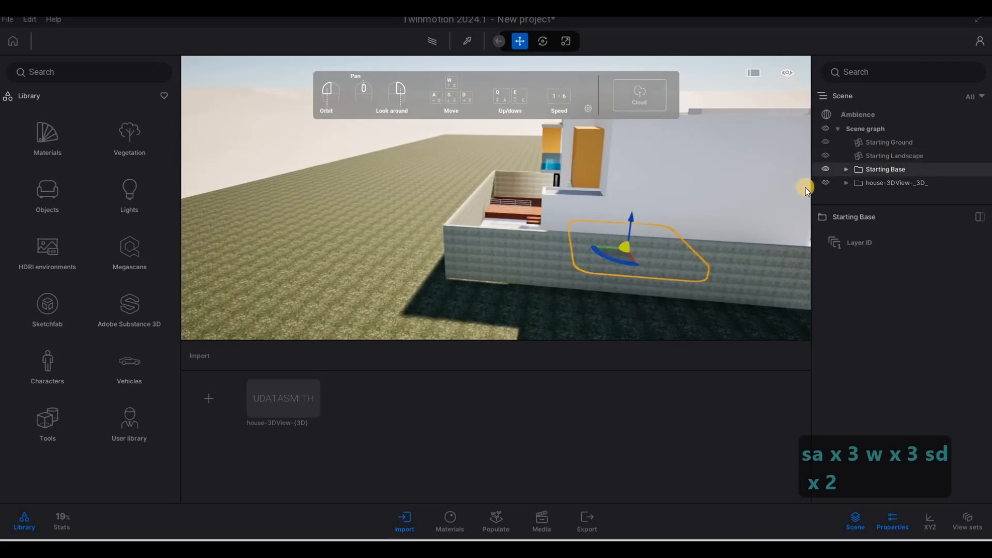
pyautogui.press('Delete')
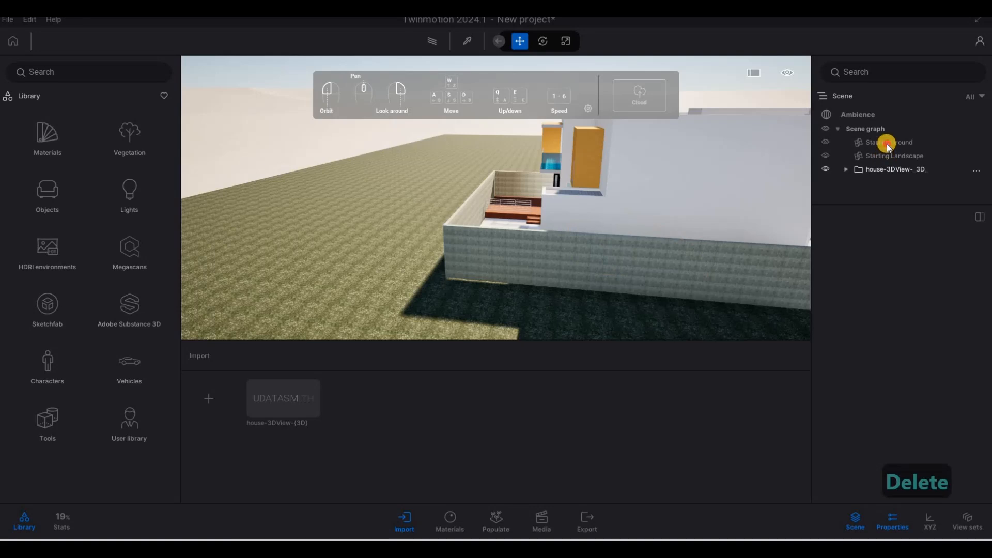
# - Select the starting ground and landscape and fly across the site to examine them
pyautogui.click(887, 144)
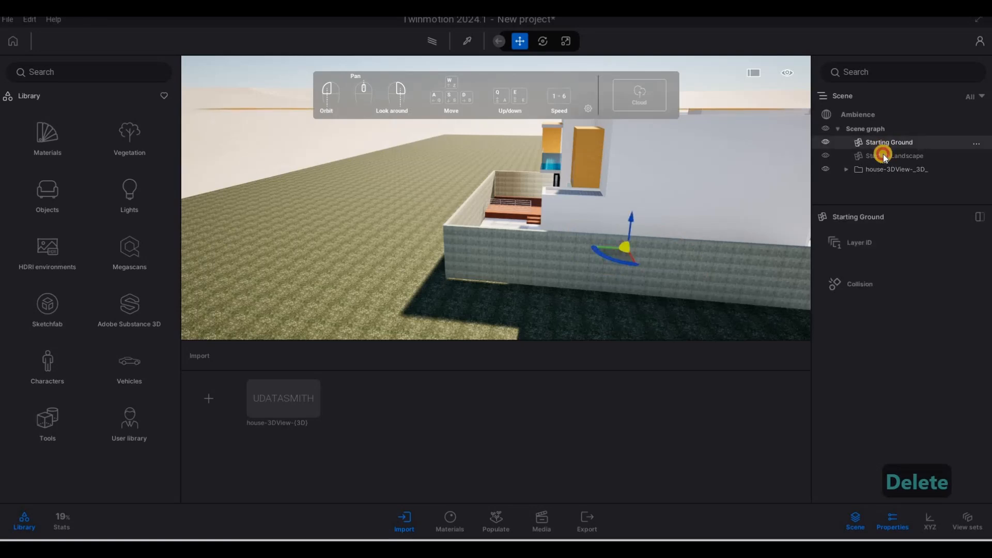
pyautogui.click(882, 154)
pyautogui.moveTo(533, 219); pyautogui.dragTo(469, 124, button='middle')
pyautogui.press('s')
pyautogui.moveTo(469, 124); pyautogui.dragTo(538, 148, button='right')
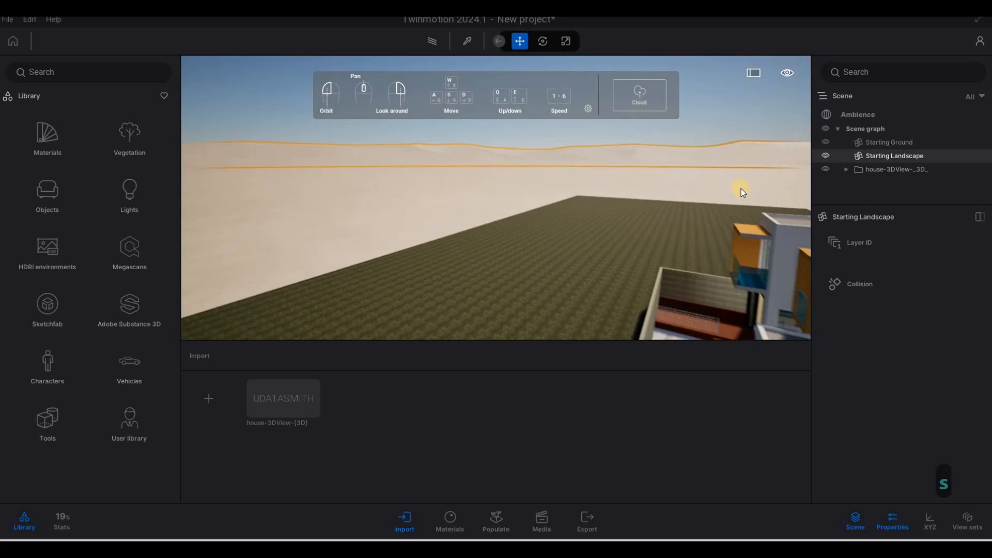
pyautogui.press('d')
pyautogui.press('d')
pyautogui.press('d')
pyautogui.press('d')
pyautogui.press('d')
pyautogui.press('w')
pyautogui.press('e')
pyautogui.press('w')
pyautogui.press('a')
pyautogui.press('q')
pyautogui.press('w')
pyautogui.press('a')
pyautogui.press('w')
pyautogui.press('a')
pyautogui.press('w')
pyautogui.press('e')
pyautogui.press('q')
pyautogui.press('d')
pyautogui.press('a')
pyautogui.press('d')
pyautogui.press('d')
pyautogui.press('d')
pyautogui.press('s')
pyautogui.press('q')
pyautogui.press('s')
pyautogui.press('s')
pyautogui.press('s')
pyautogui.press('s')
pyautogui.press('s')
pyautogui.press('s')
pyautogui.press('s')
pyautogui.press('s')
pyautogui.press('s')
pyautogui.press('s')
pyautogui.press('s')
pyautogui.press('s')
pyautogui.press('d')
pyautogui.press('d')
pyautogui.press('d')
pyautogui.press('d')
pyautogui.press('d')
pyautogui.press('d')
pyautogui.press('d')
pyautogui.press('d')
pyautogui.press('d')
pyautogui.press('d')
pyautogui.press('d')
pyautogui.press('d')
pyautogui.press('d')
pyautogui.press('d')
pyautogui.press('d')
pyautogui.press('d')
pyautogui.press('d')
pyautogui.press('d')
pyautogui.press('d')
pyautogui.press('d')
pyautogui.press('d')
pyautogui.press('d')
pyautogui.press('d')
pyautogui.press('d')
pyautogui.press('d')
pyautogui.press('w')
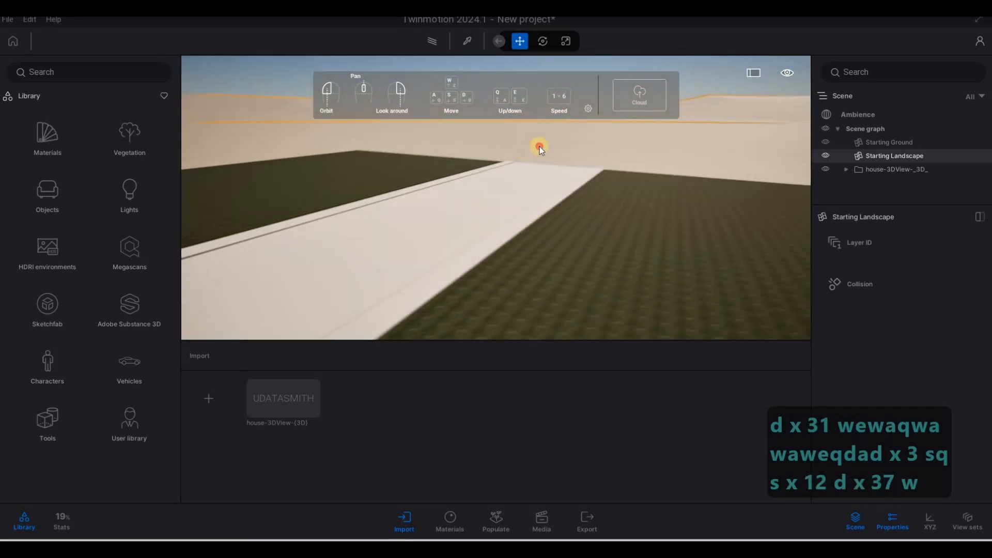
# - Select the starting ground and landscape in turn and examine how they sit around the house
pyautogui.click(531, 155)
pyautogui.press('s')
pyautogui.press('a')
pyautogui.press('s')
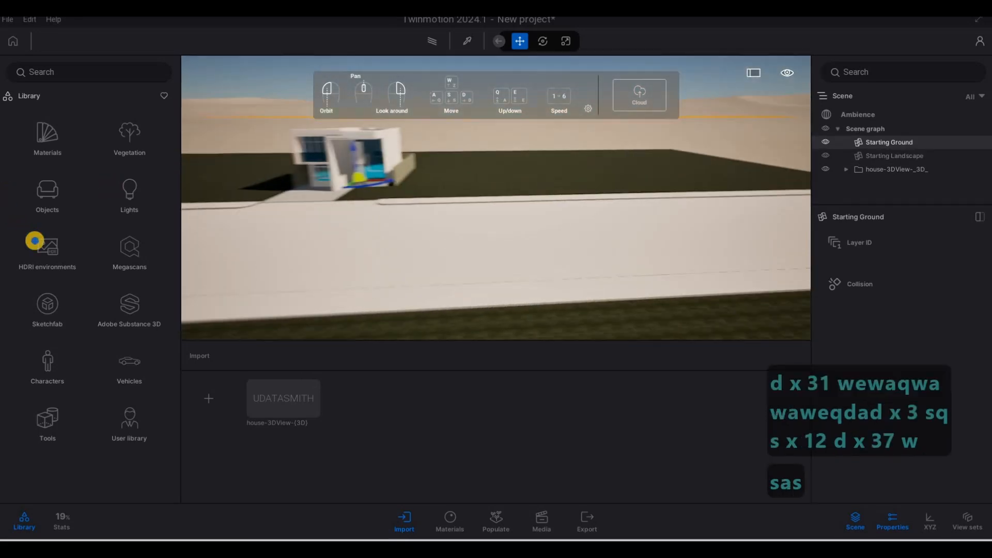
pyautogui.press('e')
pyautogui.press('e')
pyautogui.press('e')
pyautogui.press('e')
pyautogui.press('e')
pyautogui.press('e')
pyautogui.press('e')
pyautogui.press('e')
pyautogui.press('e')
pyautogui.press('e')
pyautogui.press('e')
pyautogui.press('e')
pyautogui.press('e')
pyautogui.press('e')
pyautogui.press('e')
pyautogui.press('e')
pyautogui.press('e')
pyautogui.press('e')
pyautogui.press('e')
pyautogui.press('e')
pyautogui.press('e')
pyautogui.press('e')
pyautogui.press('e')
pyautogui.press('e')
pyautogui.press('e')
pyautogui.press('e')
pyautogui.press('e')
pyautogui.press('e')
pyautogui.press('e')
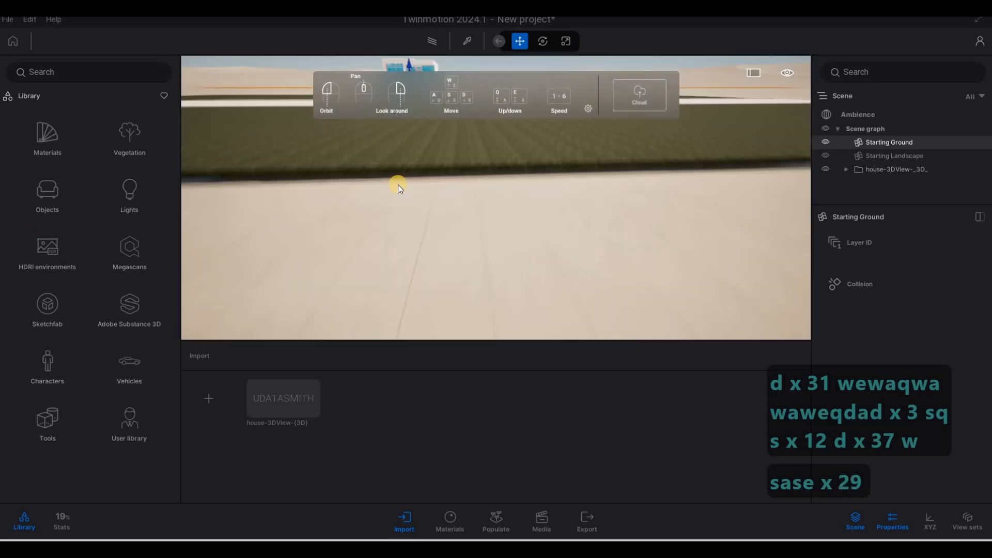
pyautogui.press('q')
pyautogui.press('w')
pyautogui.press('q')
pyautogui.moveTo(403, 202); pyautogui.dragTo(397, 203, button='right')
pyautogui.press('q')
pyautogui.press('q')
pyautogui.press('q')
pyautogui.press('q')
pyautogui.press('q')
pyautogui.press('q')
pyautogui.press('q')
pyautogui.press('q')
pyautogui.press('q')
pyautogui.press('q')
pyautogui.press('q')
pyautogui.press('q')
pyautogui.press('q')
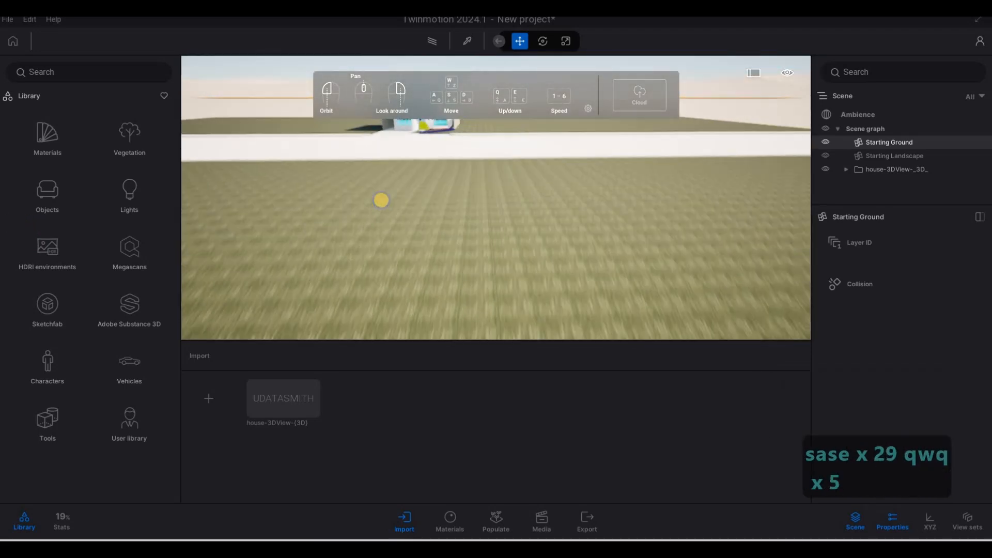
pyautogui.press('a')
pyautogui.press('a')
pyautogui.press('a')
pyautogui.press('q')
pyautogui.press('a')
pyautogui.press('a')
pyautogui.press('a')
pyautogui.press('a')
pyautogui.press('a')
pyautogui.press('a')
pyautogui.press('a')
pyautogui.press('a')
pyautogui.press('a')
pyautogui.press('a')
pyautogui.press('a')
pyautogui.press('a')
pyautogui.press('a')
pyautogui.press('a')
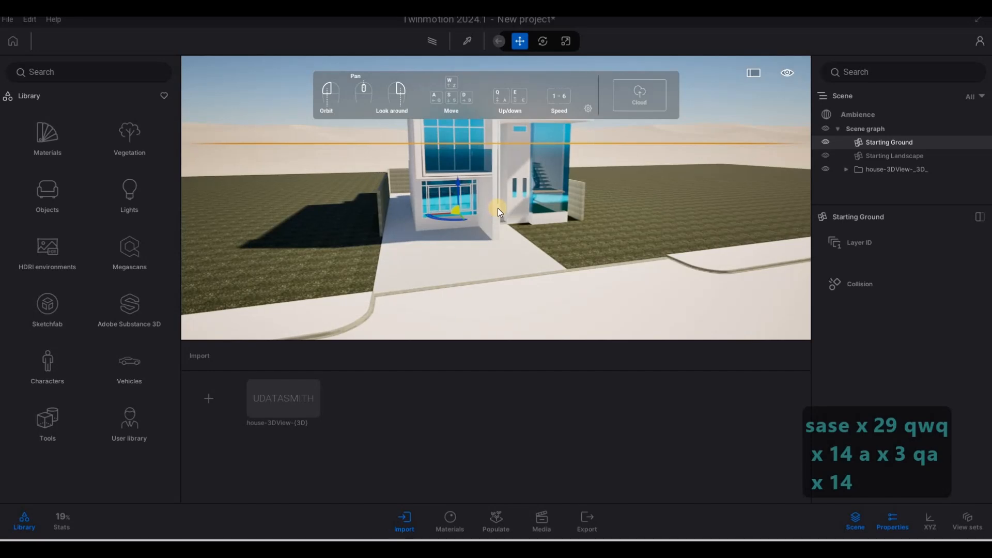
pyautogui.click(876, 155)
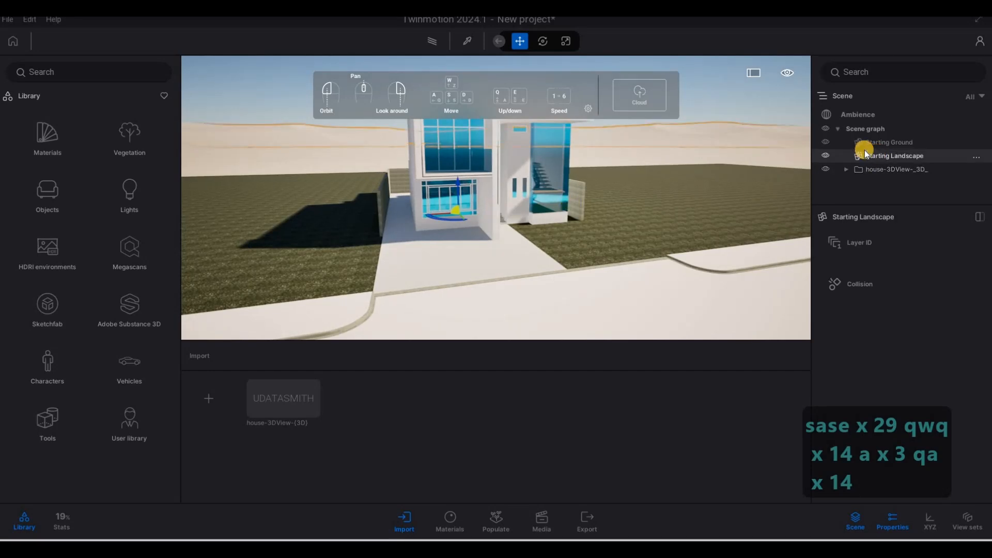
pyautogui.press('s')
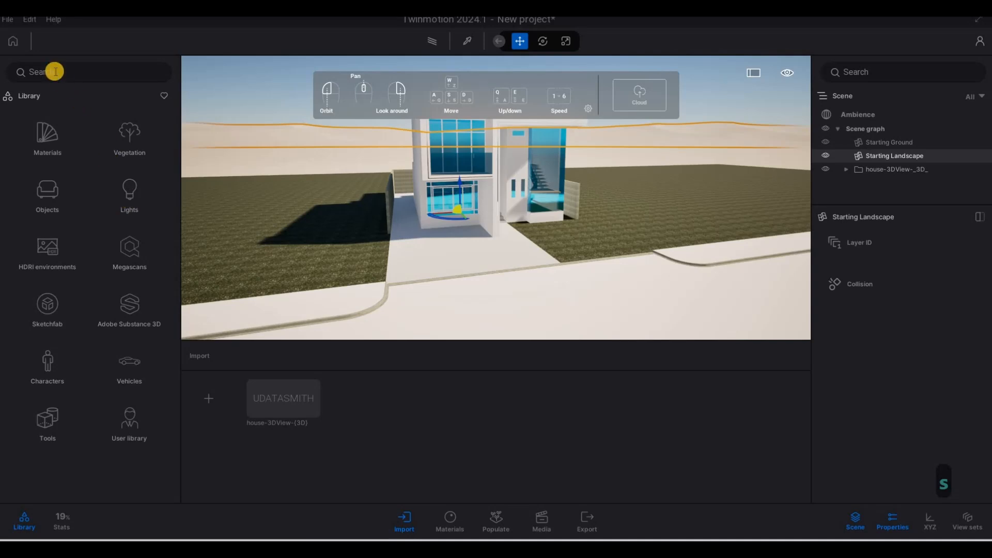
pyautogui.click(9, 21)
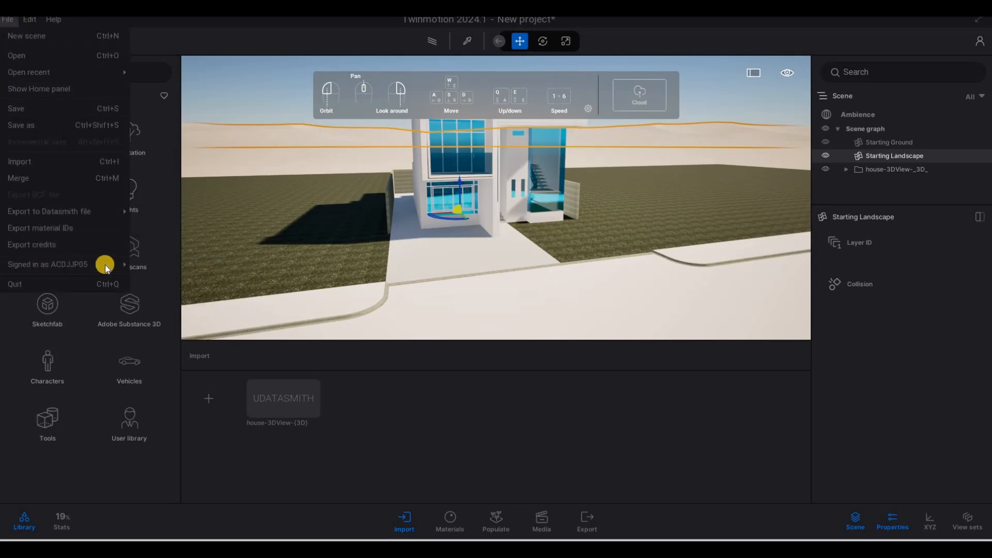
pyautogui.moveTo(78, 264)
pyautogui.click(143, 257)
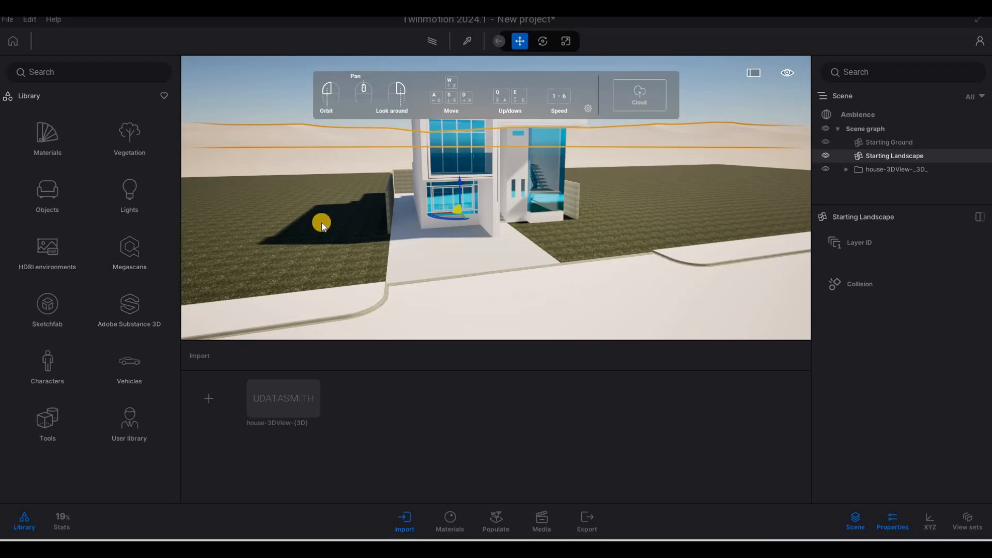
# - Save the Twinmotion project as house in the 2071 House Twinmotion File folder
pyautogui.click(8, 22)
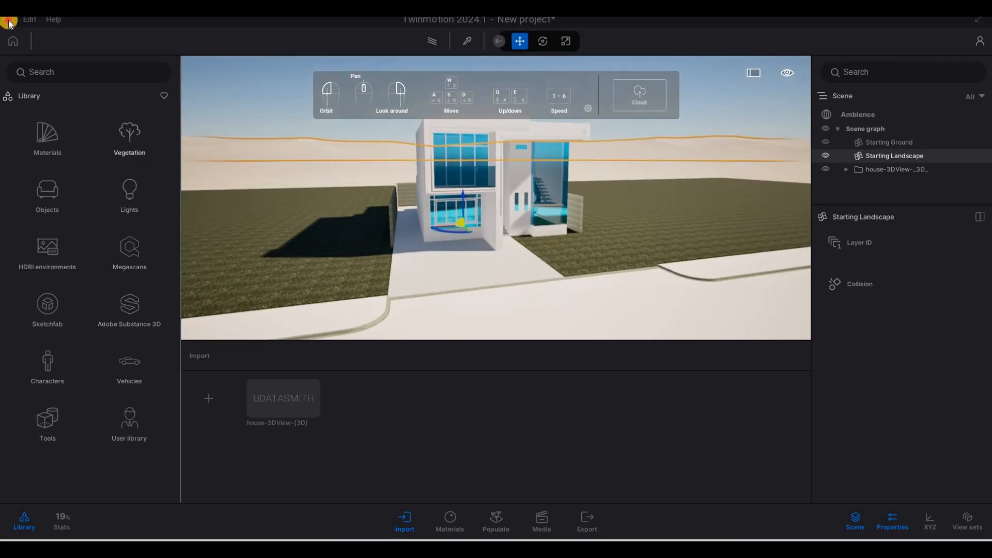
pyautogui.click(28, 127)
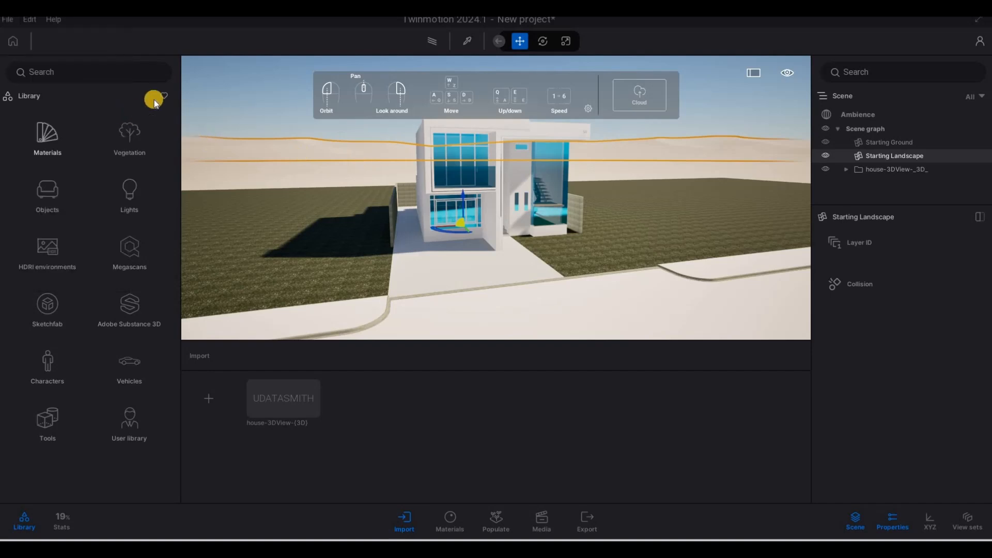
pyautogui.click(260, 36)
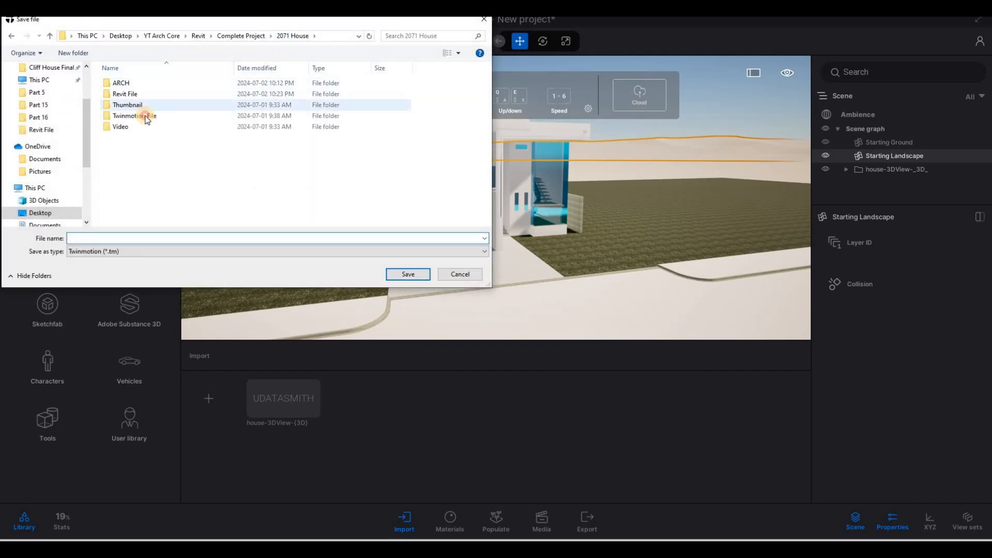
pyautogui.doubleClick(145, 118)
pyautogui.click(137, 236)
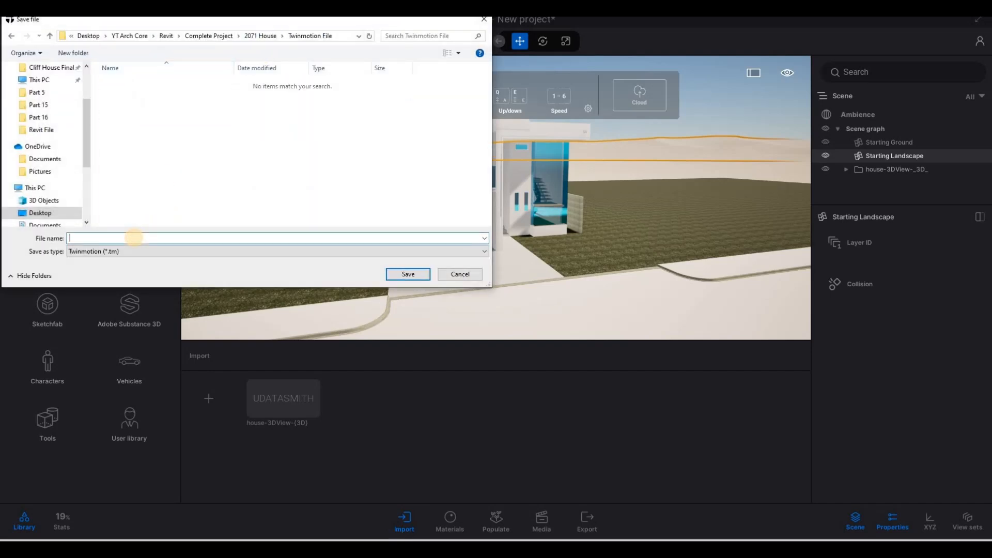
pyautogui.write('house')
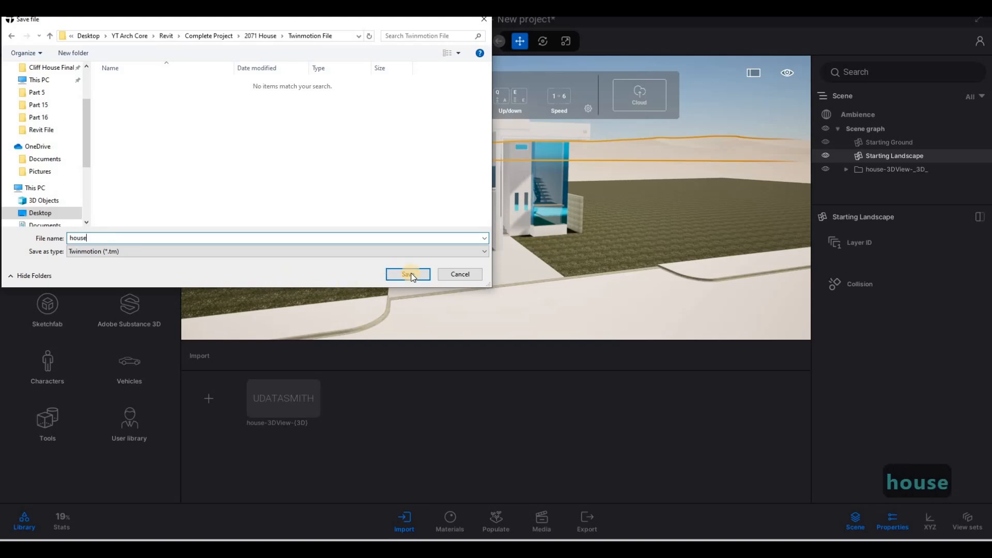
pyautogui.press('Return')
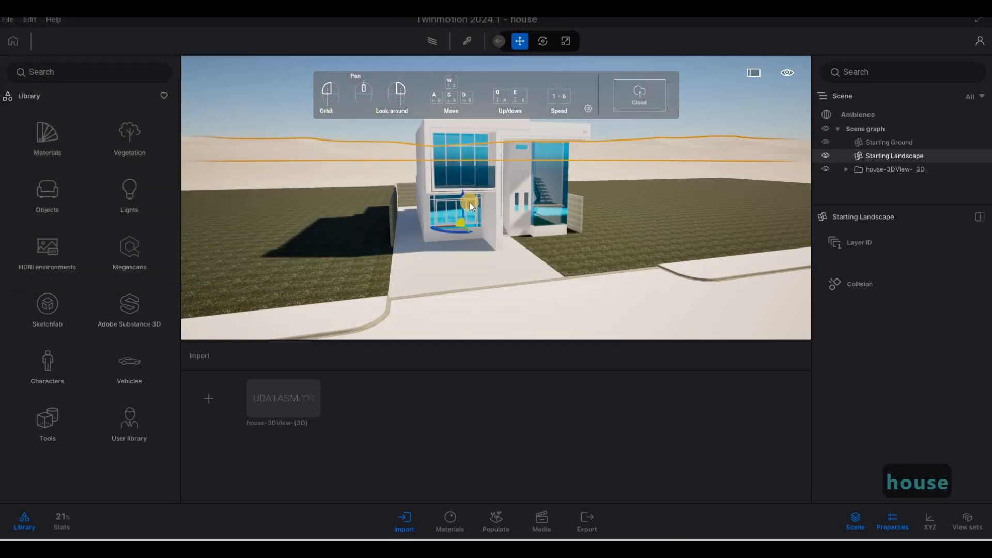
pyautogui.moveTo(480, 208); pyautogui.dragTo(461, 196, button='right')
pyautogui.press('w')
pyautogui.press('q')
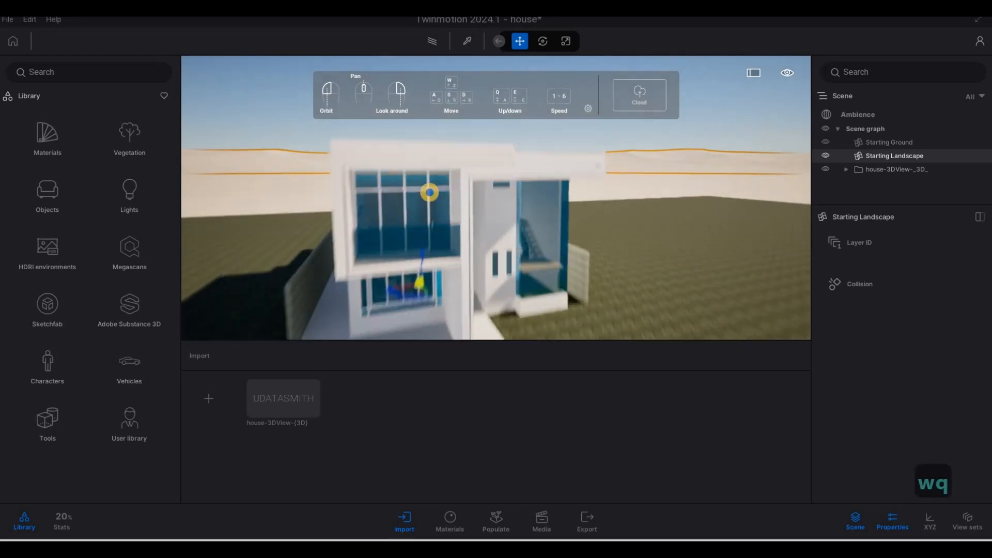
# - Fly toward the front of the house and open the Materials library
pyautogui.press('e')
pyautogui.press('a')
pyautogui.press('w')
pyautogui.click(43, 141)
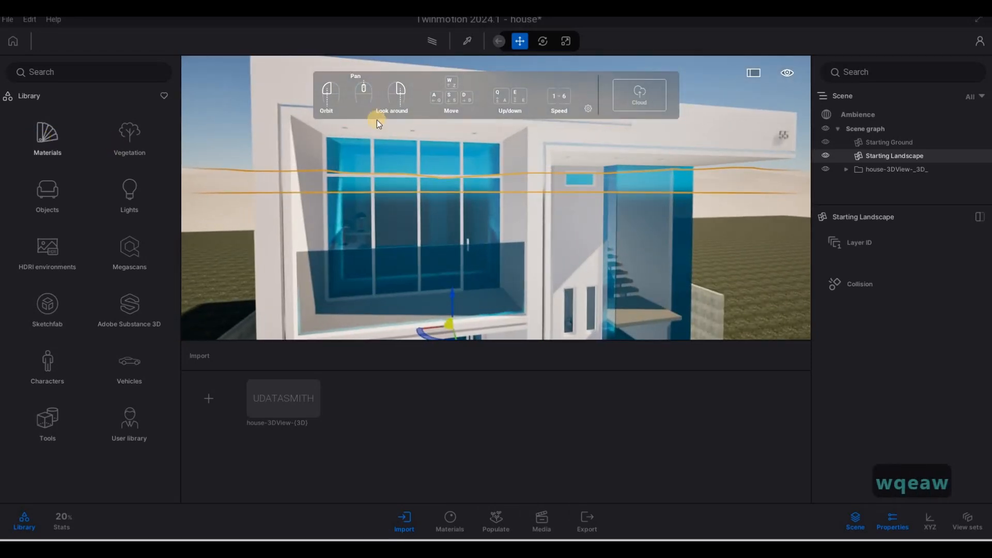
# - Hide the navigation help panel over the viewport from its settings options
pyautogui.click(588, 111)
pyautogui.click(466, 174)
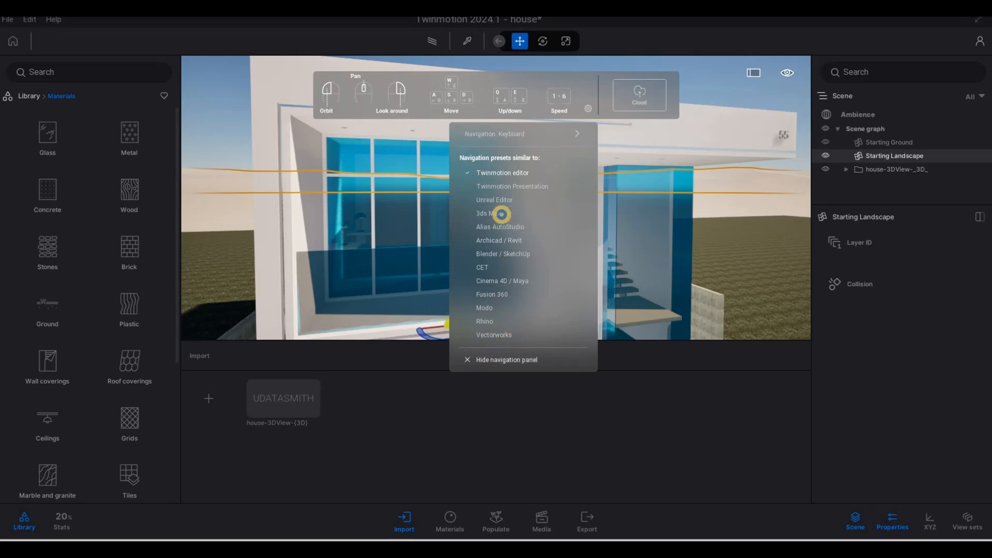
pyautogui.click(502, 214)
# - Fly closer to the upper glazing and open the Glass materials category
pyautogui.press('s')
pyautogui.press('e')
pyautogui.press('w')
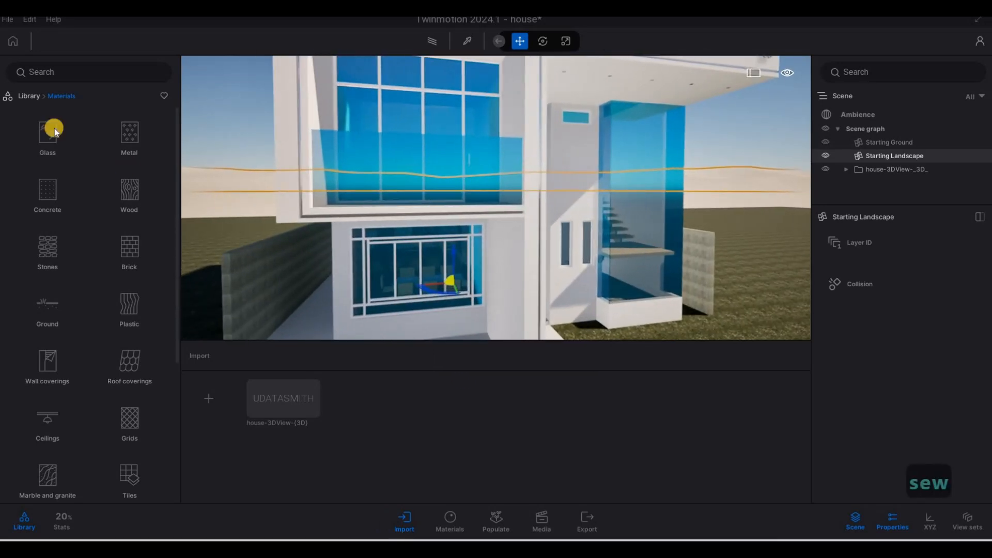
pyautogui.press('q')
pyautogui.click(49, 156)
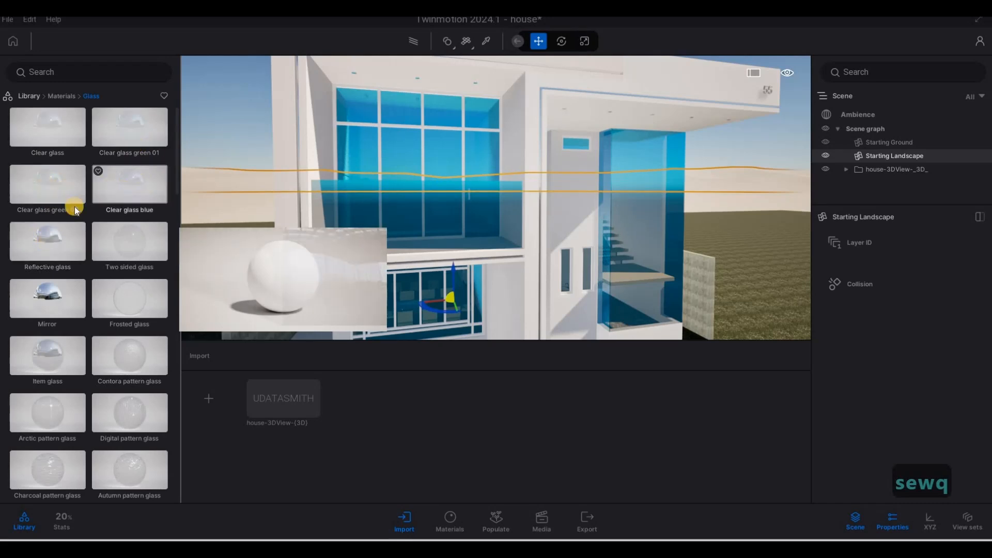
# - Apply Two sided glass to the house's window glass and select that material for editing
pyautogui.moveTo(96, 239); pyautogui.dragTo(402, 151)
pyautogui.click(402, 149)
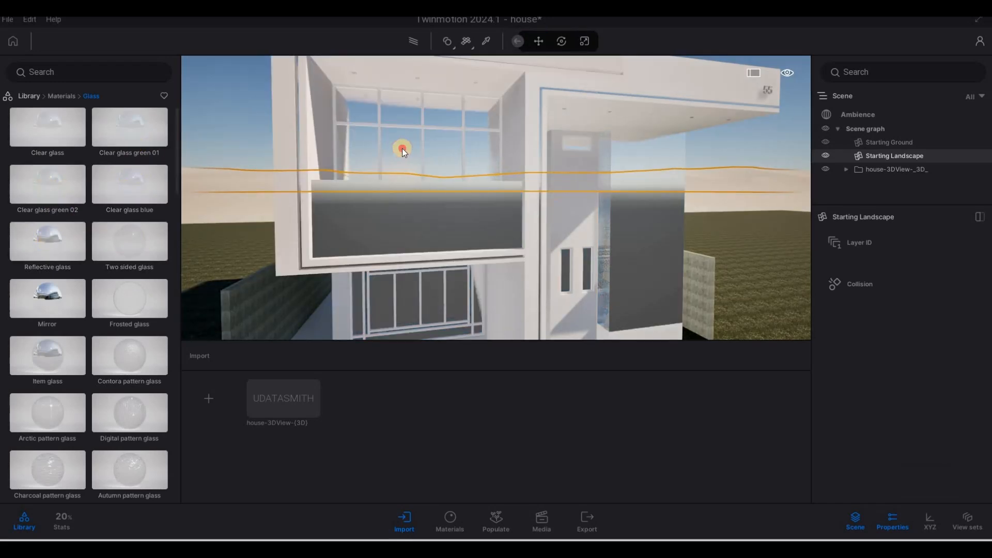
pyautogui.click(383, 168)
pyautogui.moveTo(399, 166); pyautogui.dragTo(563, 180)
pyautogui.press('a')
pyautogui.press('a')
pyautogui.press('s')
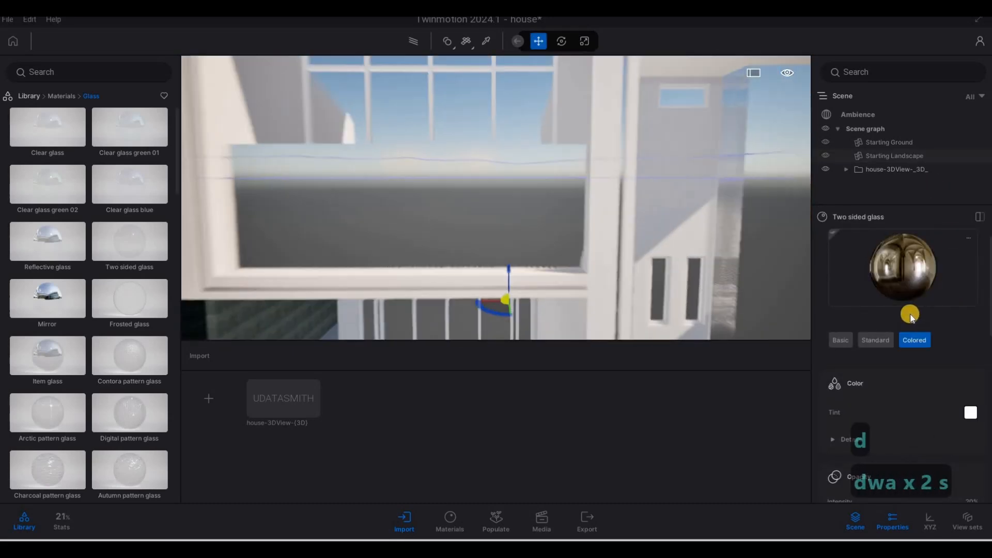
# - Switch the Two sided glass material to its Standard type
pyautogui.click(840, 340)
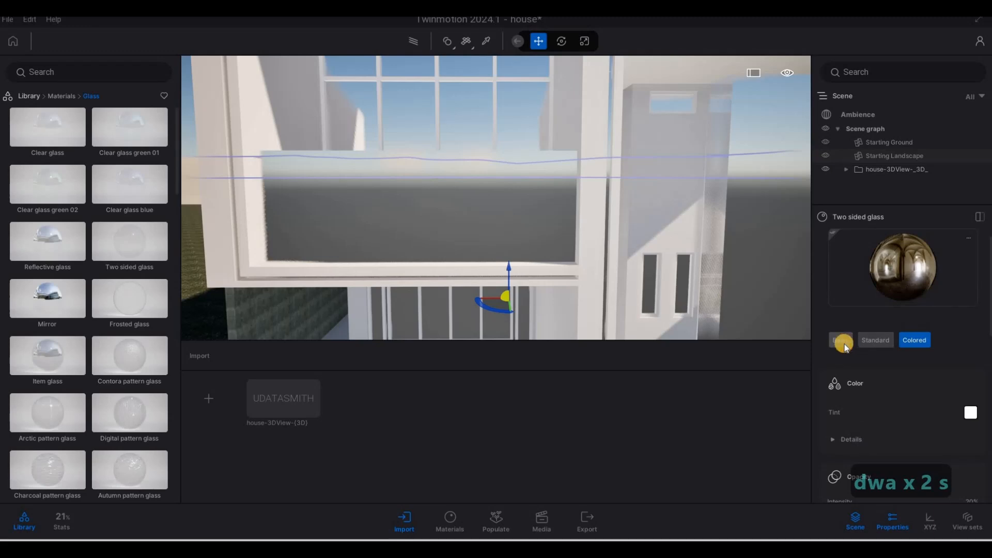
pyautogui.click(885, 342)
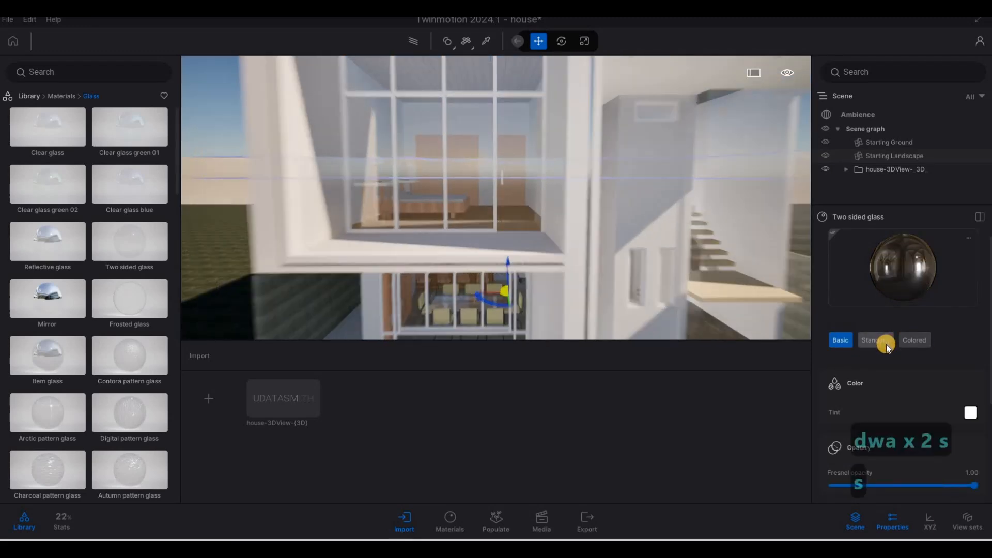
pyautogui.press('s')
pyautogui.click(851, 340)
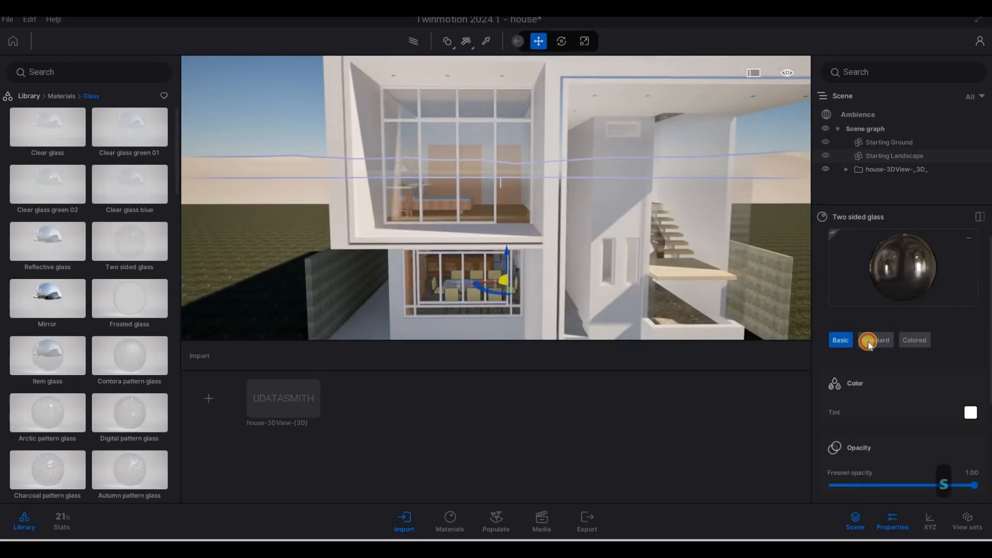
pyautogui.click(869, 342)
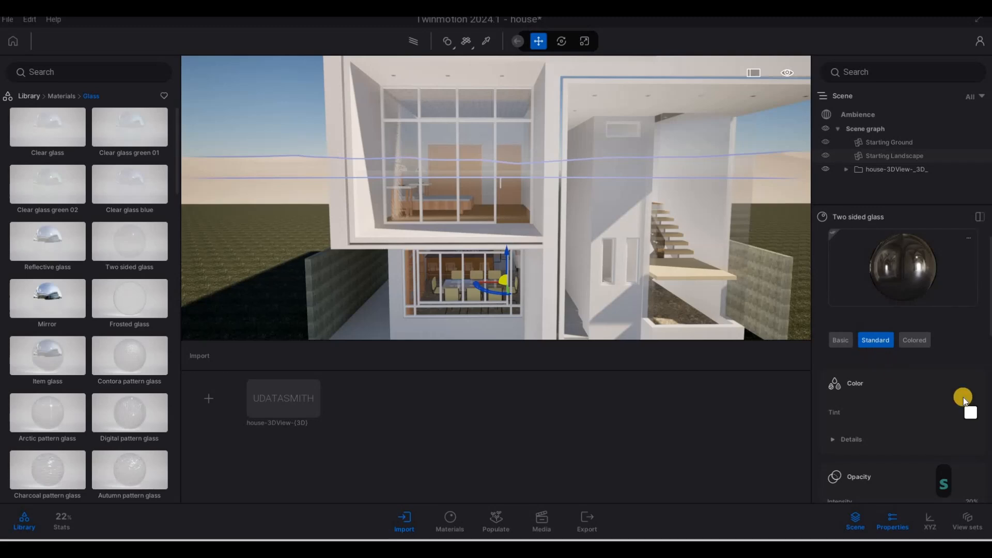
# - Set the glass tint to dark grey 494949
pyautogui.click(964, 413)
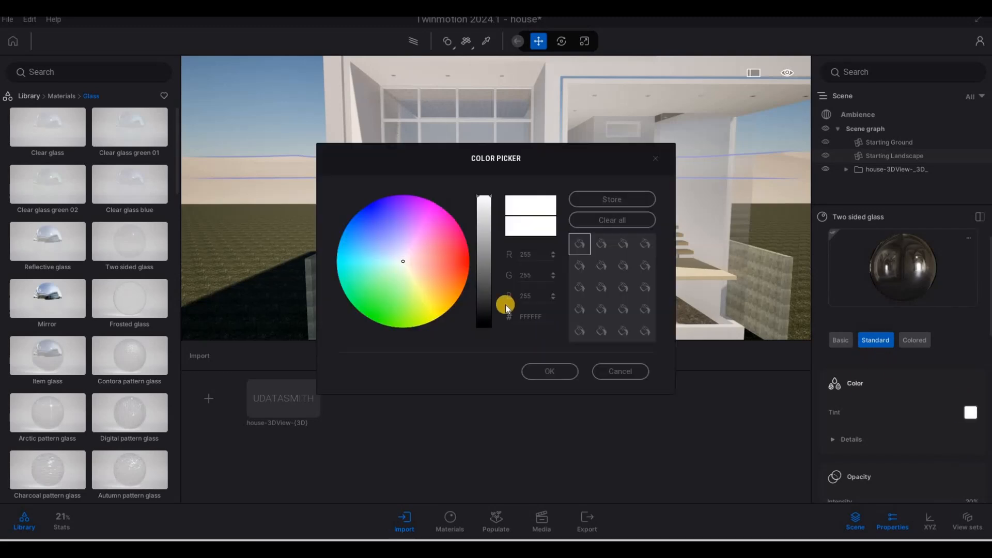
pyautogui.moveTo(485, 276); pyautogui.dragTo(487, 289)
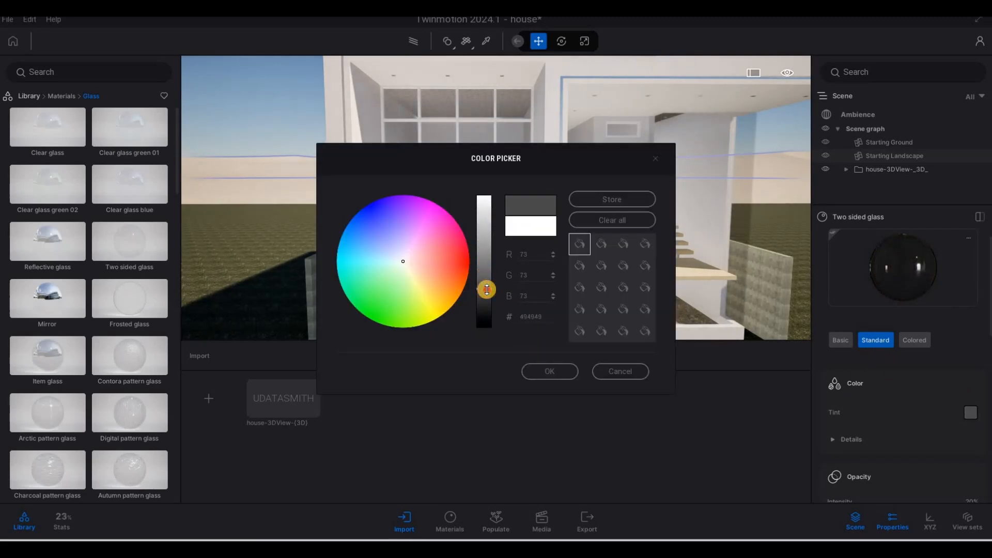
pyautogui.click(549, 371)
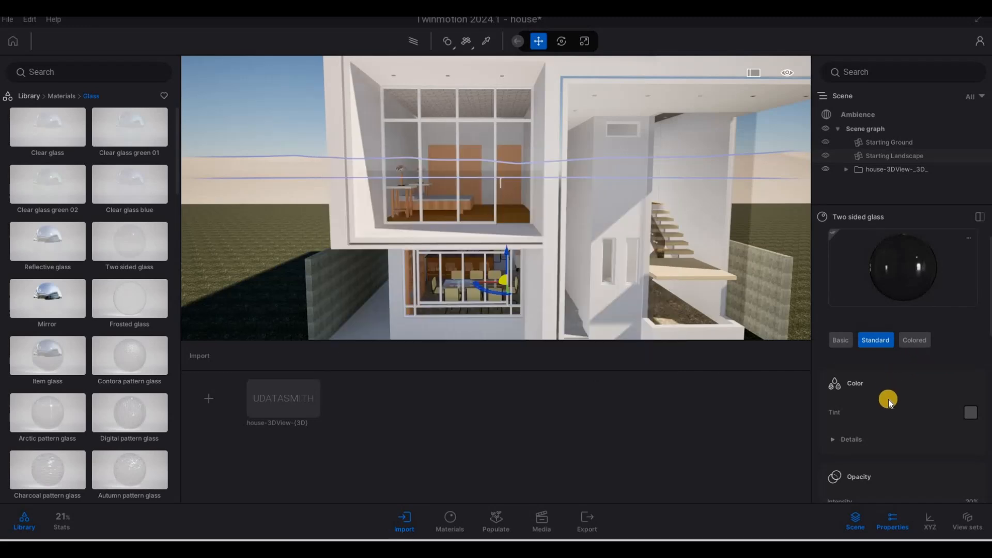
# - Raise the glass opacity intensity to about 64%
pyautogui.scroll(-2, 889, 413)
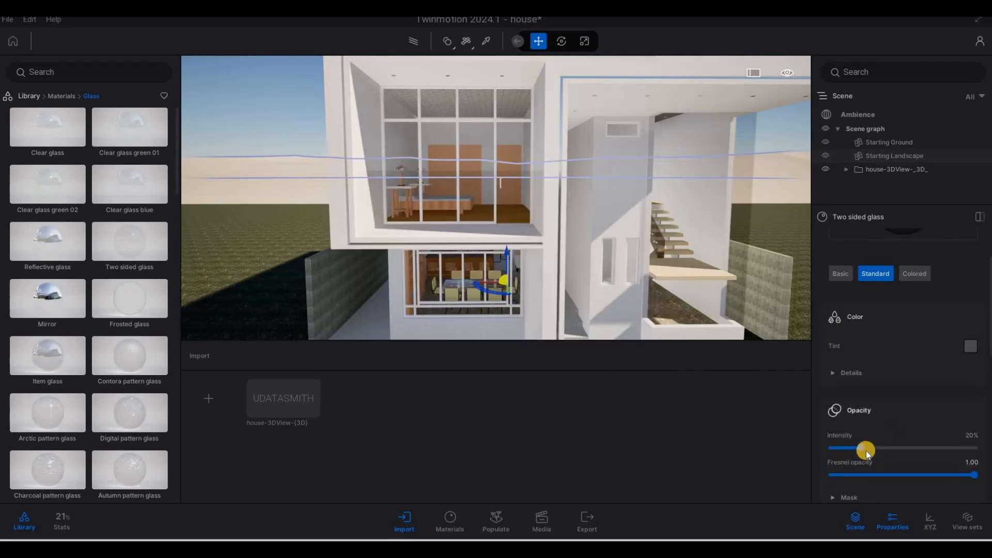
pyautogui.scroll(-1, 929, 439)
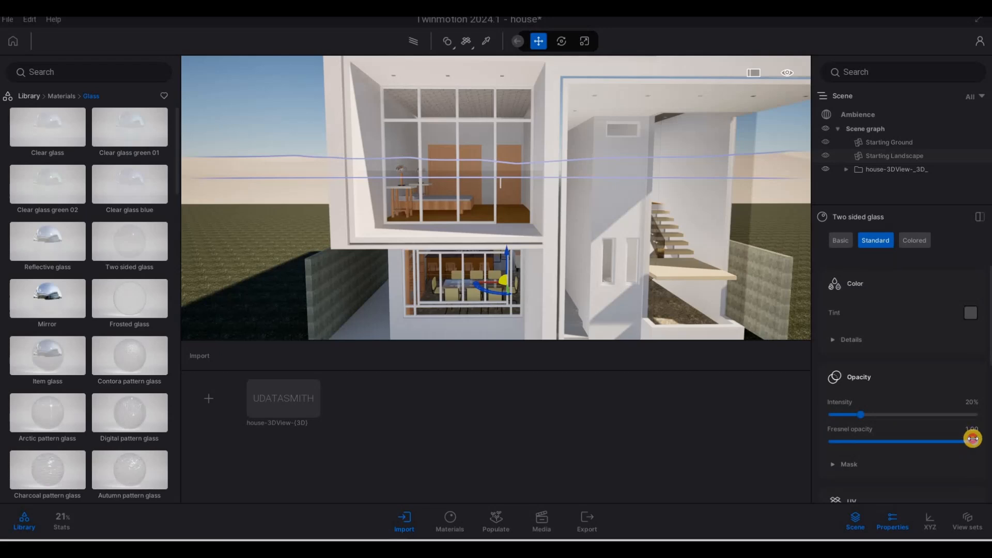
pyautogui.moveTo(877, 414); pyautogui.dragTo(923, 414)
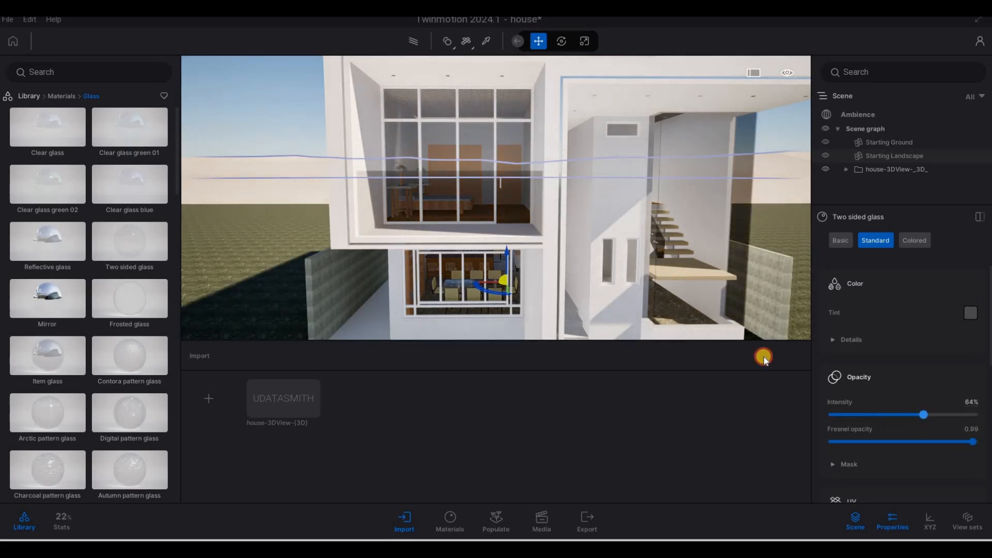
# - Set the glass roughness intensity to about 17%
pyautogui.scroll(-5, 897, 399)
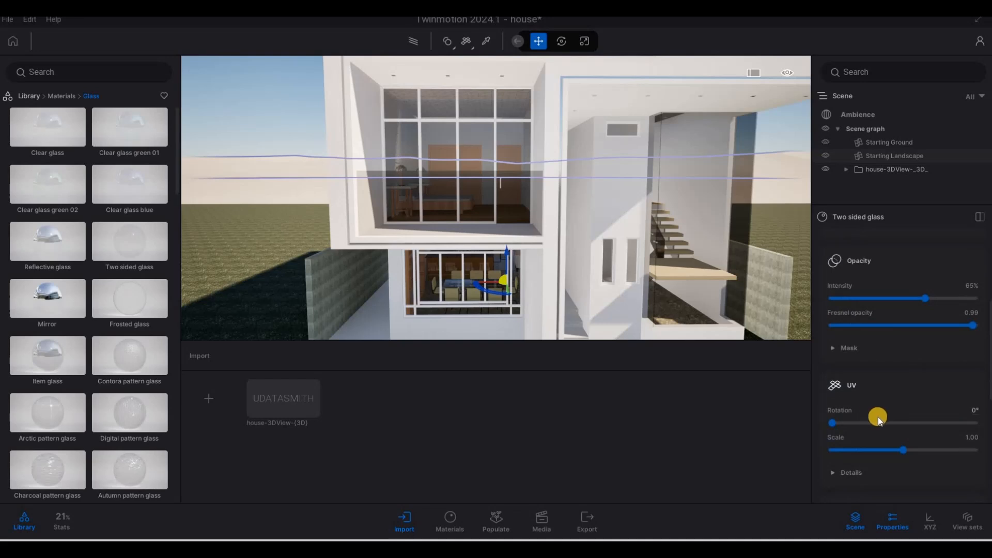
pyautogui.scroll(-3, 878, 425)
pyautogui.moveTo(839, 411); pyautogui.dragTo(856, 413)
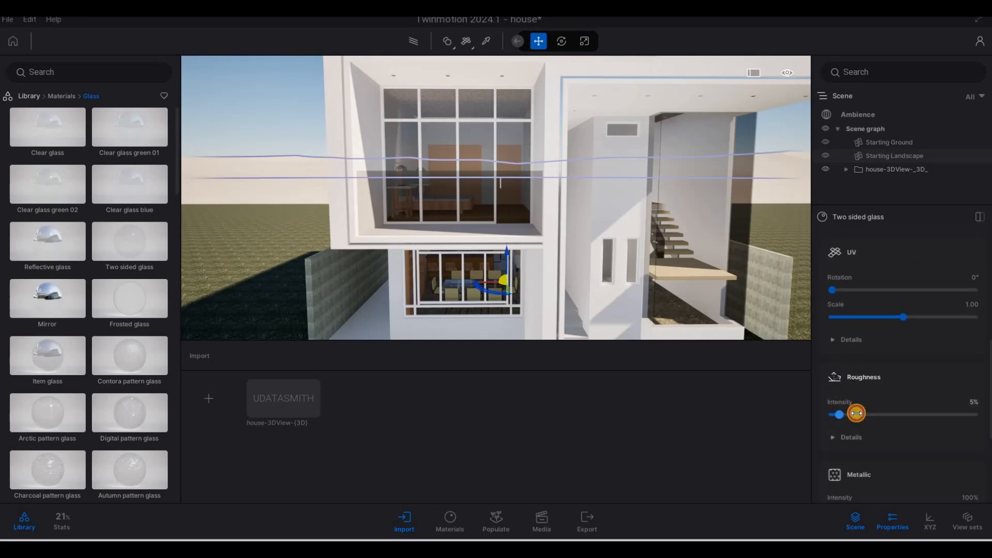
# - Raise the glass opacity intensity to about 70%
pyautogui.scroll(-2, 884, 423)
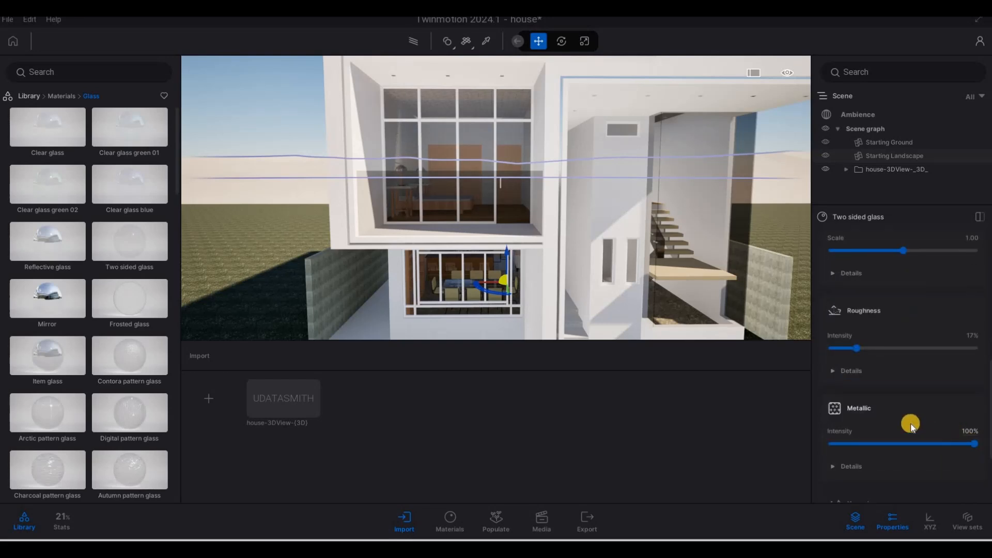
pyautogui.scroll(-4, 852, 351)
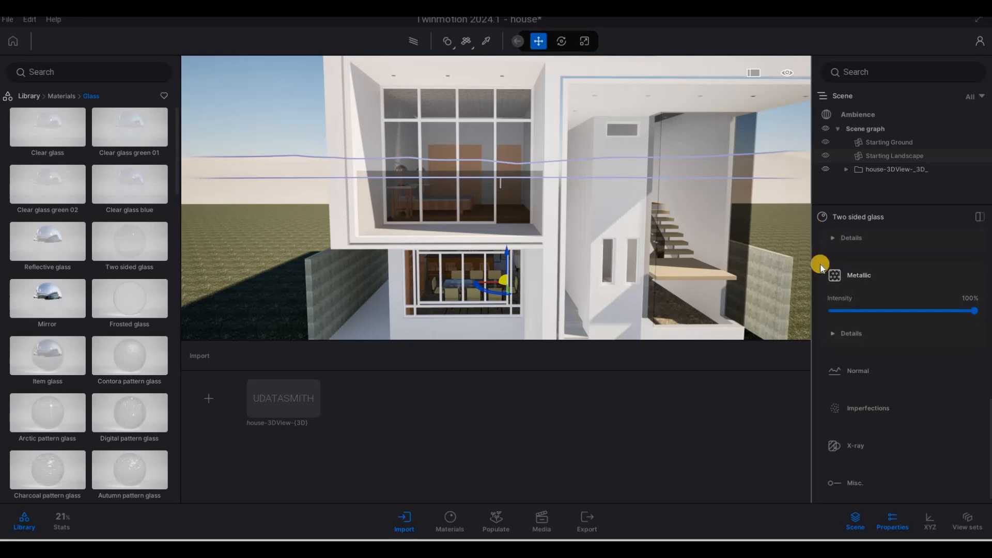
pyautogui.scroll(3, 873, 391)
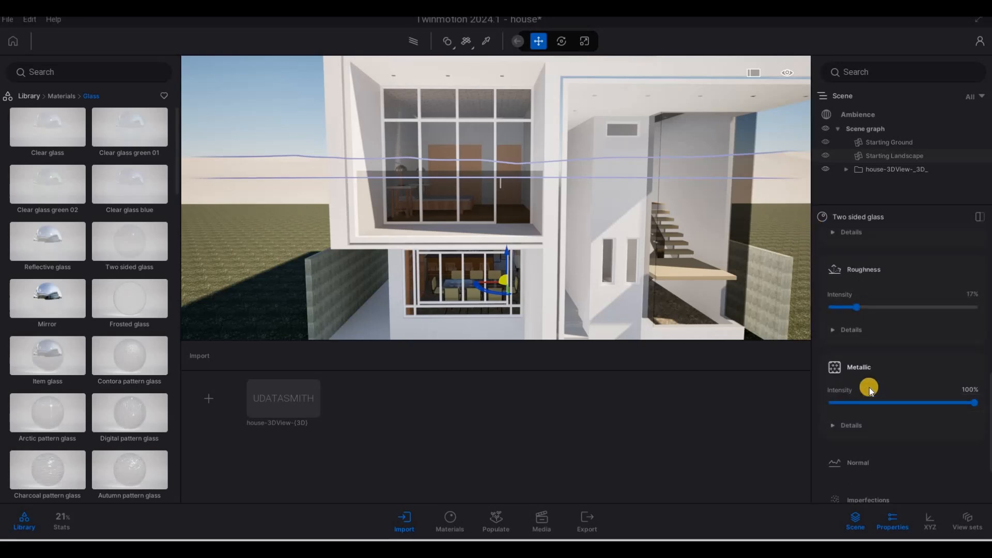
pyautogui.scroll(8, 869, 386)
pyautogui.moveTo(907, 339); pyautogui.dragTo(932, 338)
# - Darken the glass tint to grey 343434
pyautogui.click(975, 241)
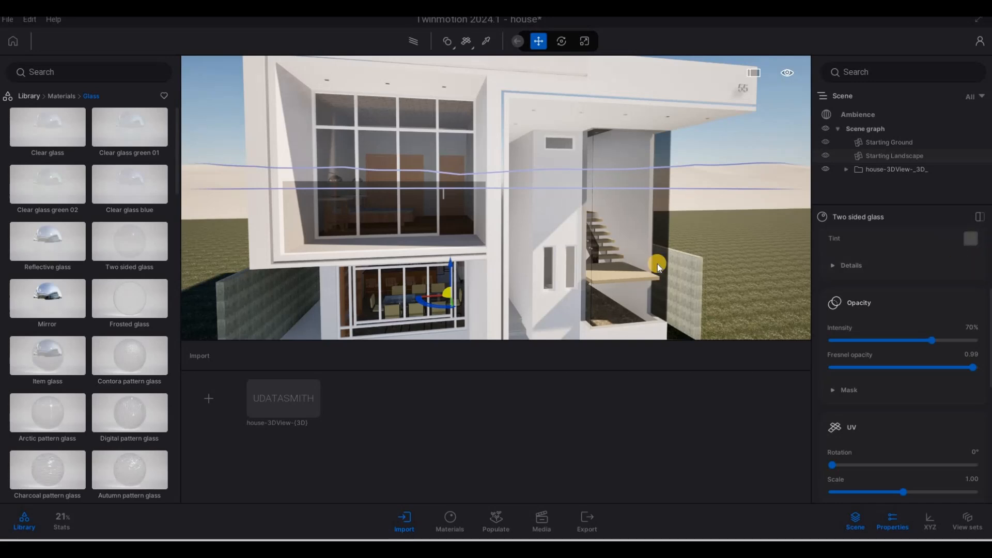
pyautogui.moveTo(488, 244); pyautogui.dragTo(485, 288)
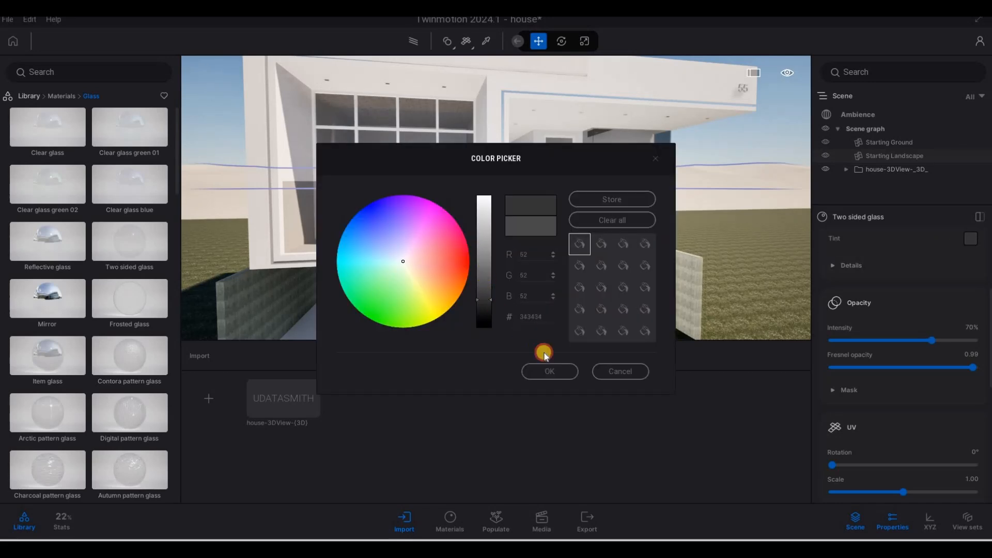
pyautogui.click(540, 370)
# - Deselect the glass material
pyautogui.press('a')
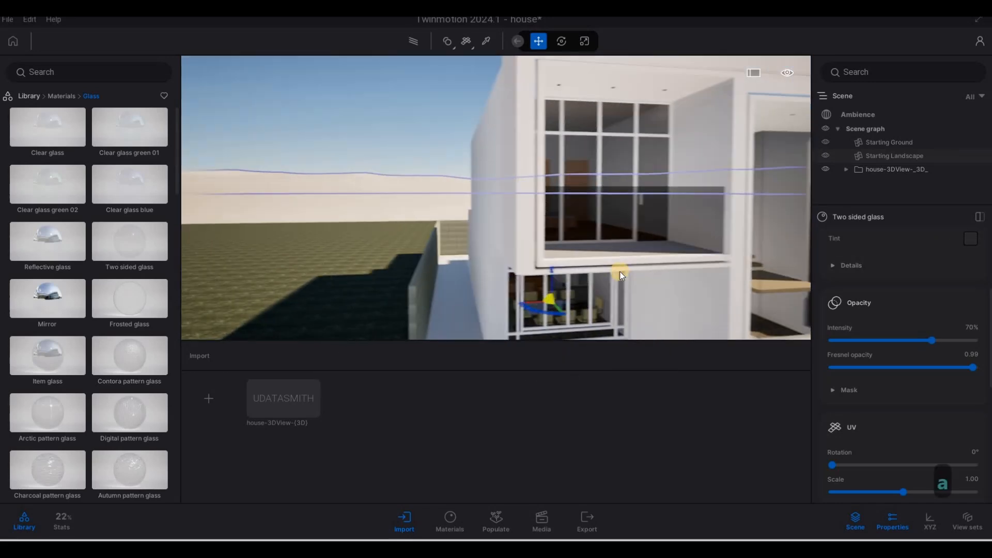
pyautogui.press('w')
pyautogui.press('Escape')
pyautogui.press('Escape')
pyautogui.press('Escape')
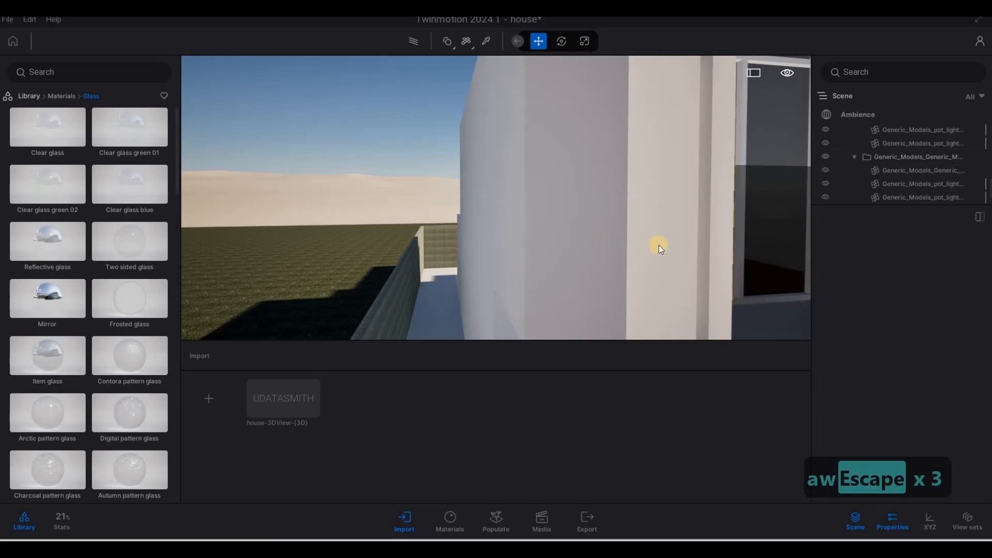
# - Fly back in front of the house and open the Metal materials category
pyautogui.press('s')
pyautogui.press('d')
pyautogui.press('w')
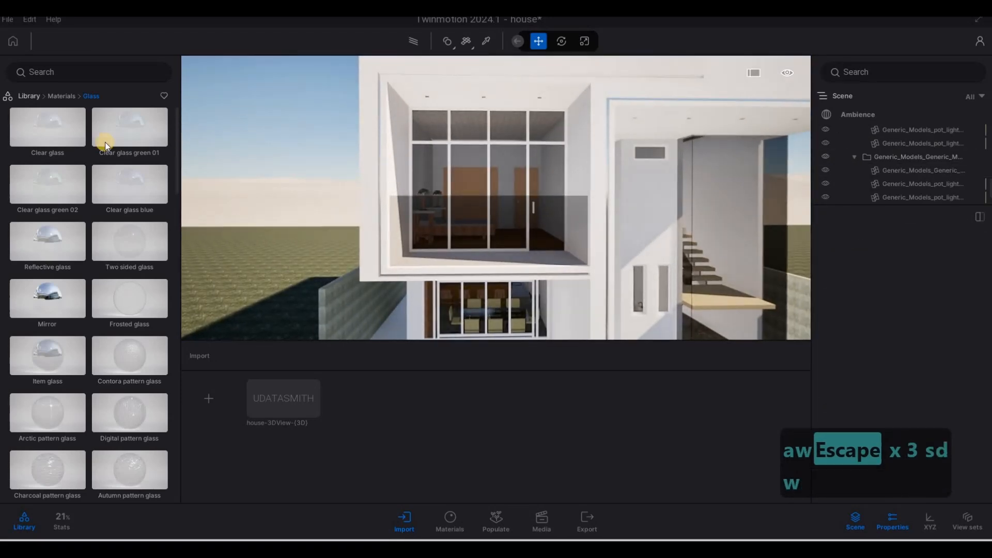
pyautogui.press('a')
pyautogui.click(67, 98)
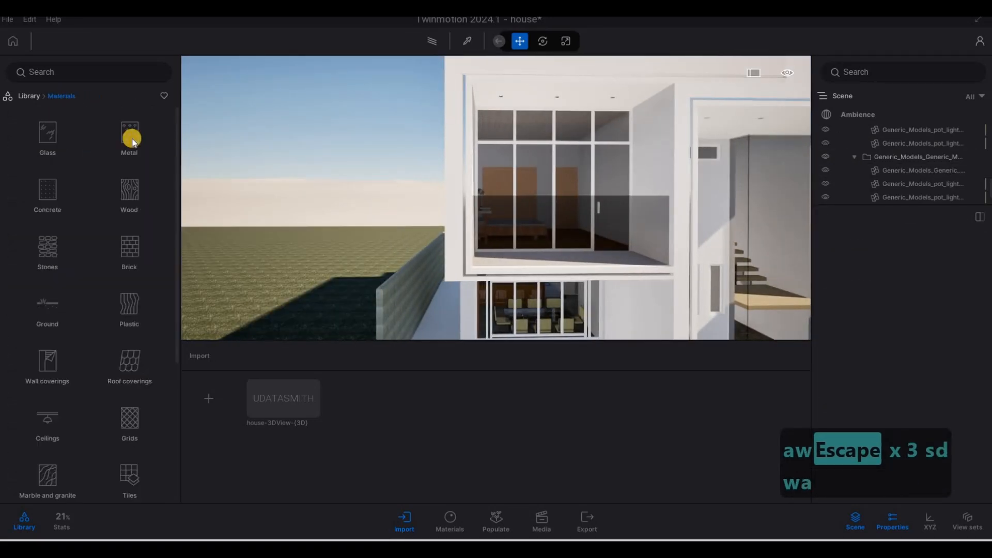
pyautogui.click(156, 131)
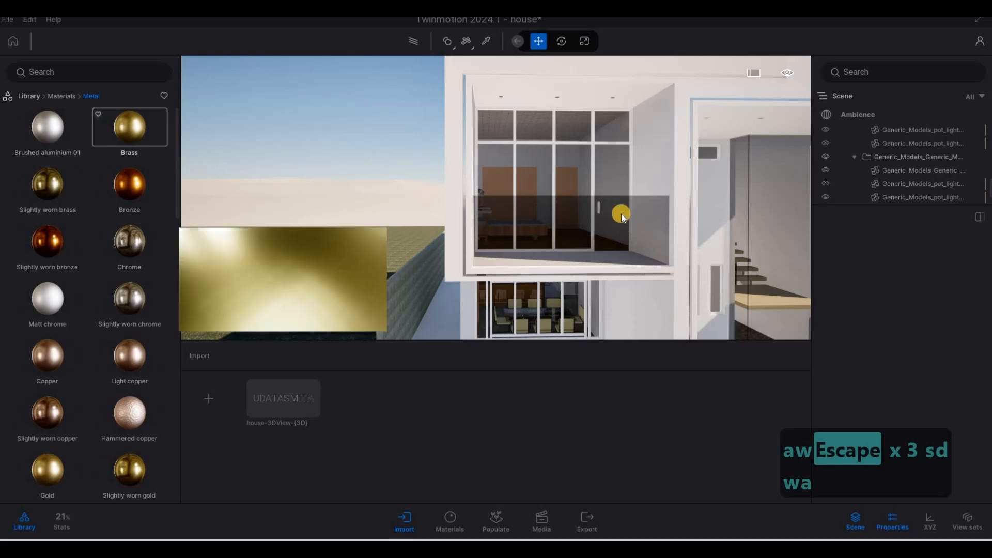
# - Fly up to the upper window and pick its frame material with the picker tool
pyautogui.press('w')
pyautogui.press('d')
pyautogui.press('w')
pyautogui.press('q')
pyautogui.press('w')
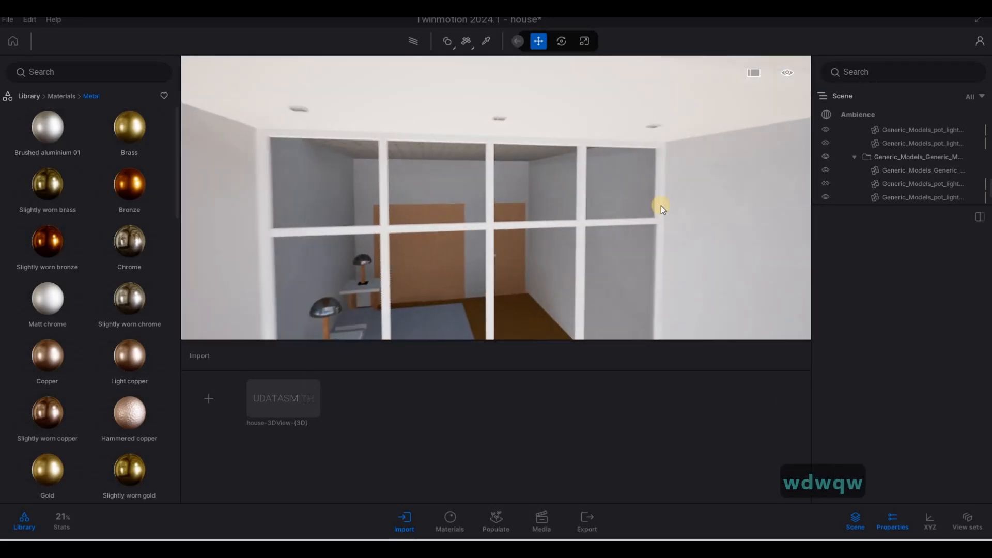
pyautogui.press('s')
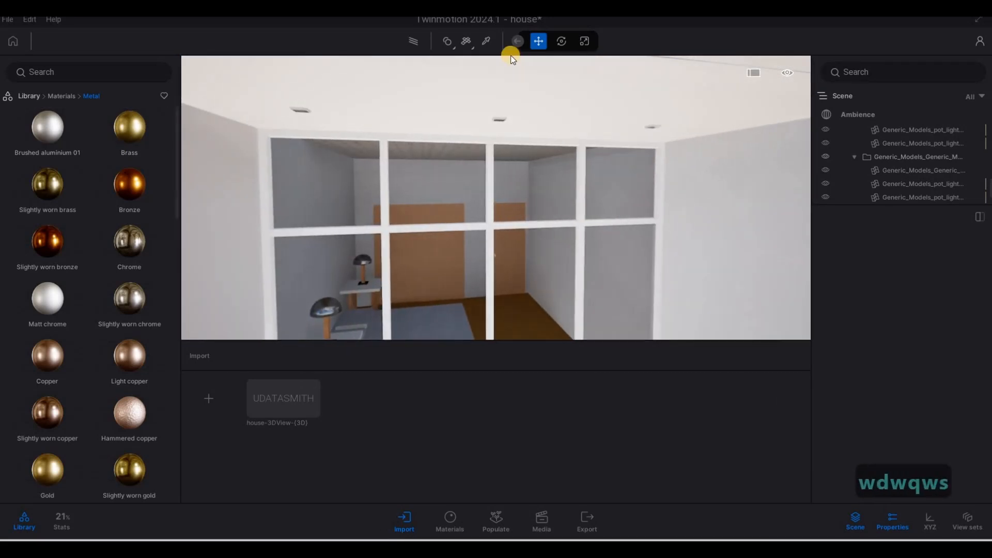
pyautogui.click(485, 42)
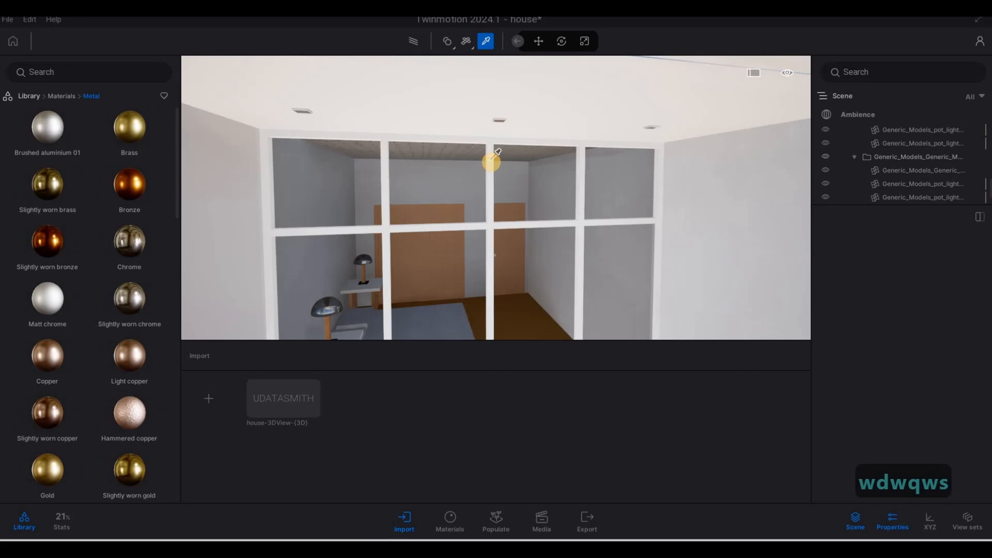
pyautogui.click(492, 160)
# - Set the Aluminum window frame tint to dark grey 282828
pyautogui.click(875, 341)
pyautogui.scroll(3, 968, 362)
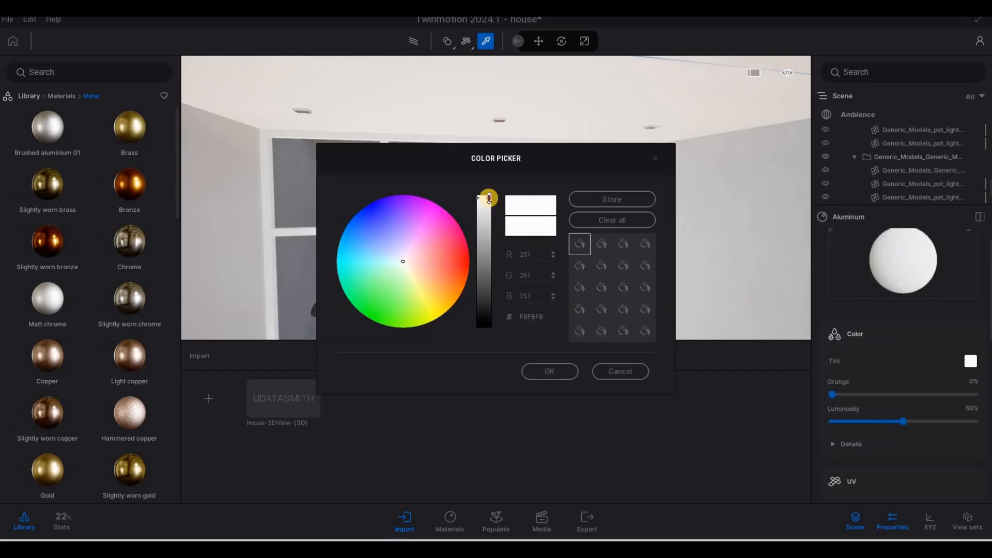
pyautogui.moveTo(484, 284); pyautogui.dragTo(484, 306)
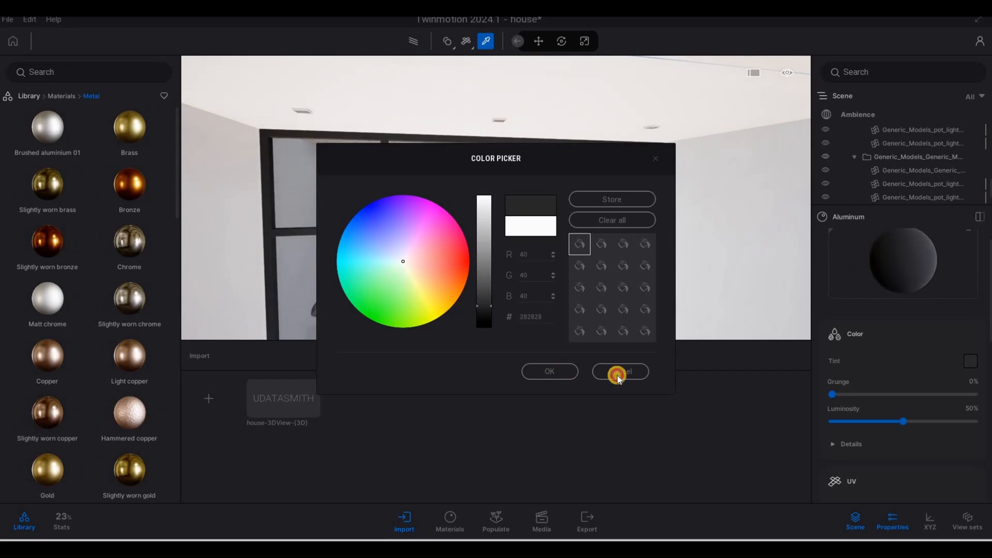
pyautogui.click(549, 371)
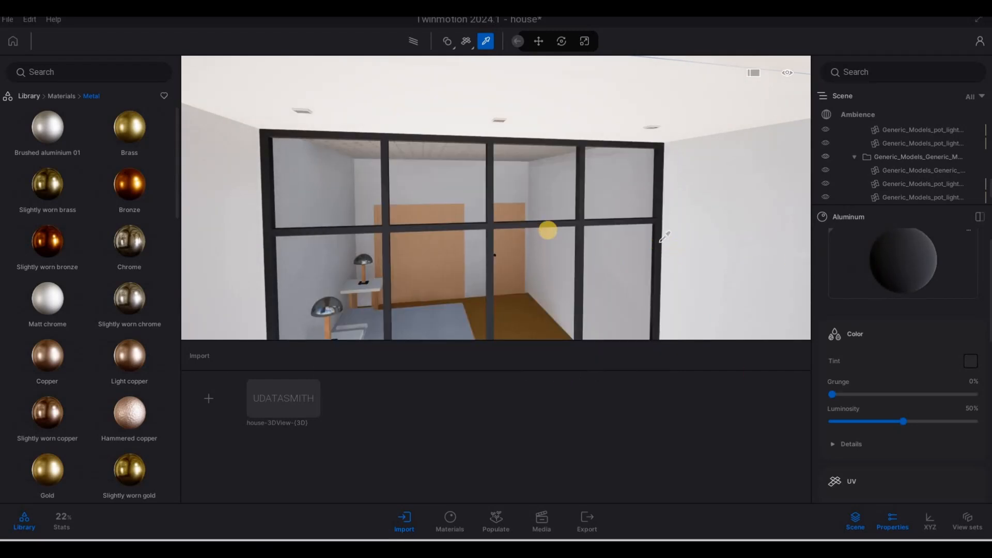
pyautogui.scroll(-5, 887, 316)
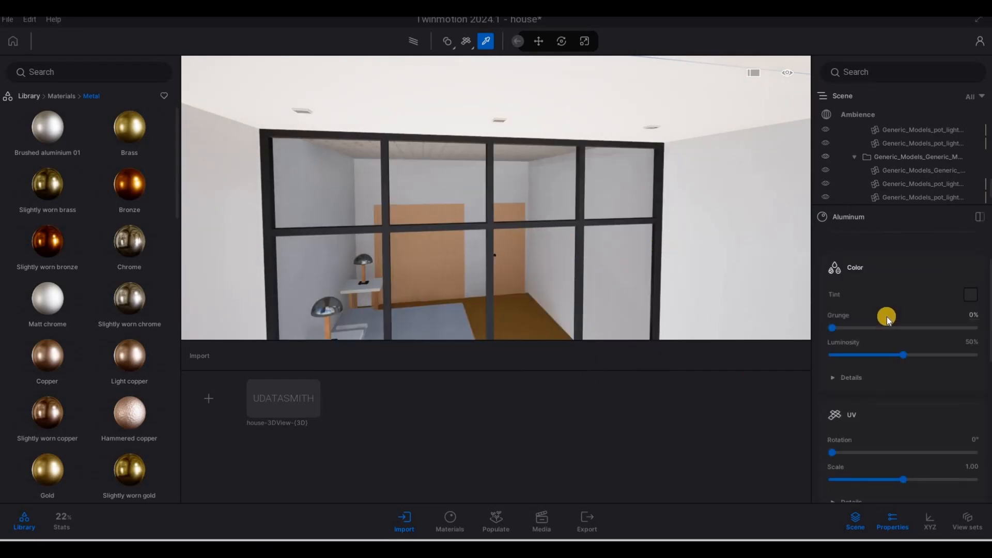
# - Set the Aluminum frame material's metallic intensity to about 59%
pyautogui.scroll(-5, 899, 393)
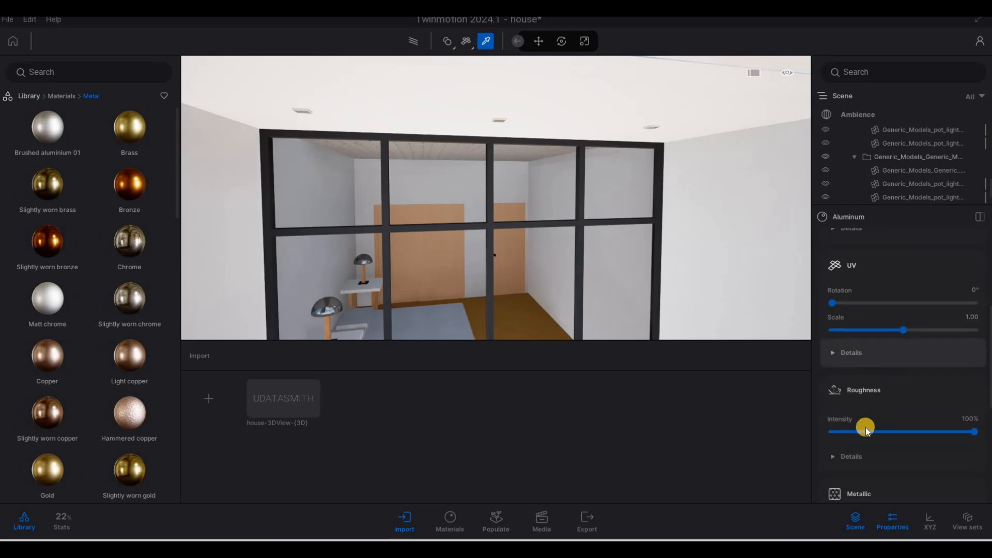
pyautogui.moveTo(954, 432); pyautogui.dragTo(918, 435)
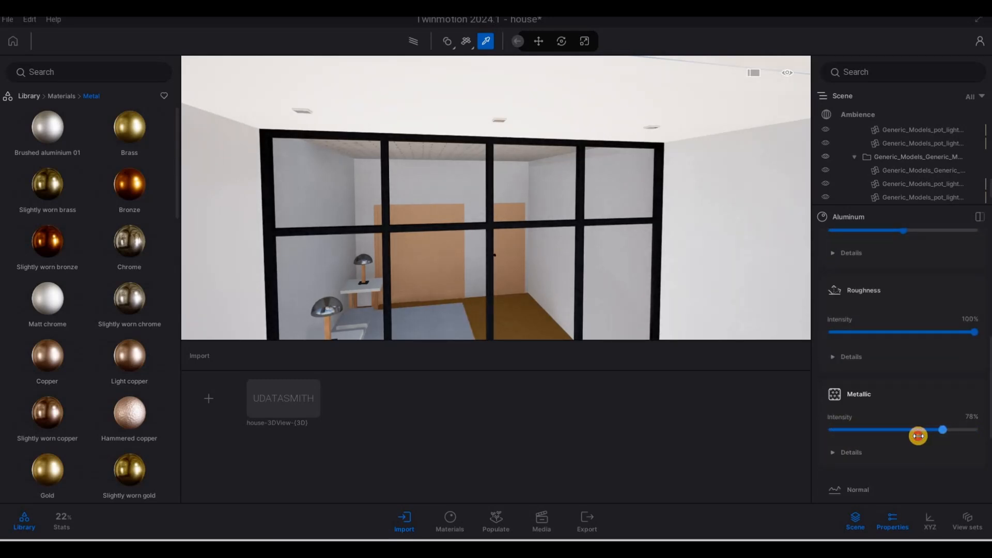
# - Fly to the house number 55 on the facade and sample it with the picker tool
pyautogui.press('s')
pyautogui.press('d')
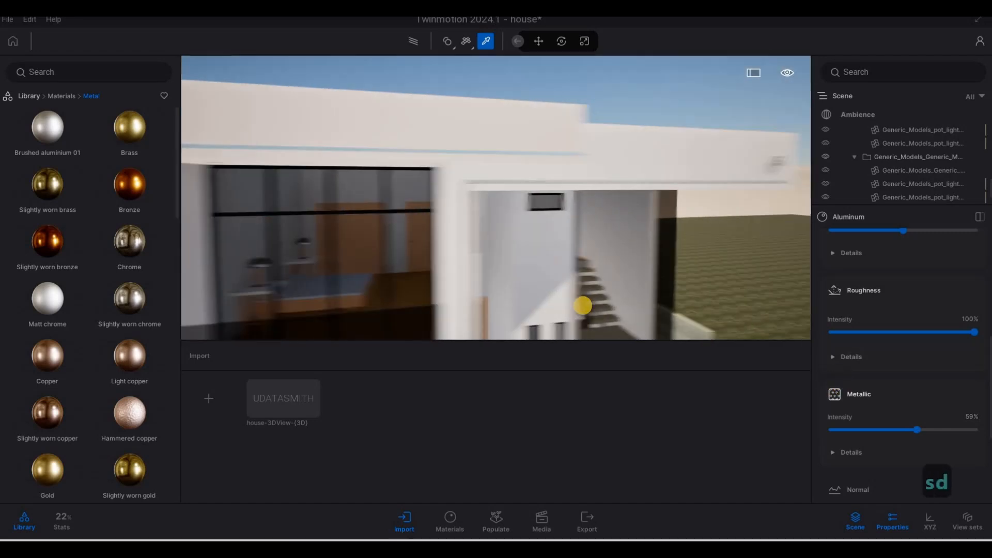
pyautogui.press('e')
pyautogui.press('q')
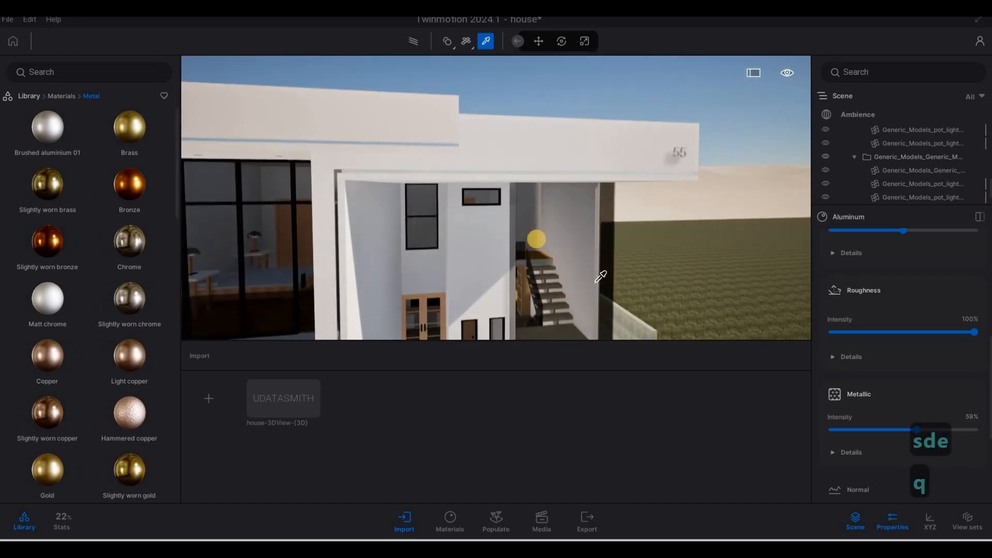
pyautogui.press('d')
pyautogui.press('q')
pyautogui.press('w')
pyautogui.press('w')
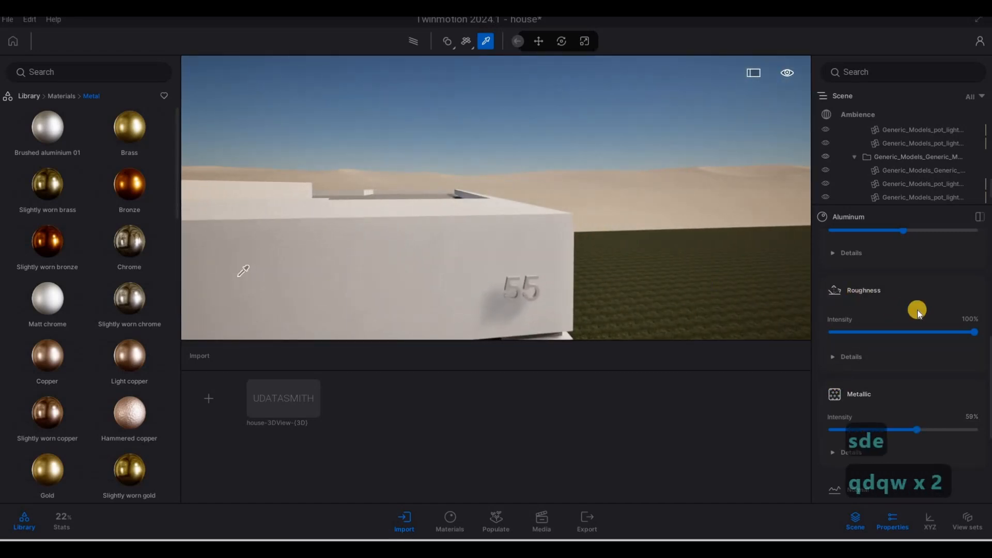
pyautogui.scroll(5, 894, 299)
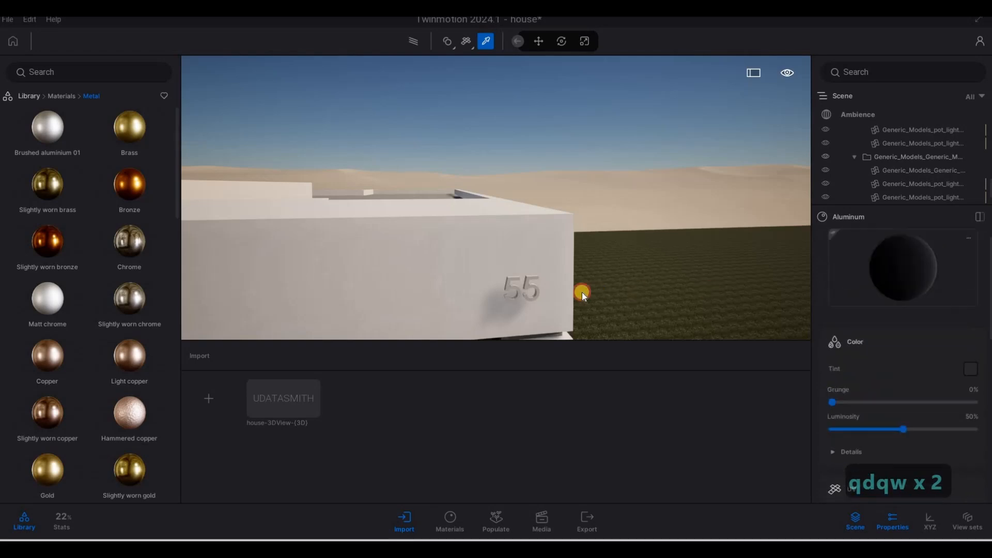
pyautogui.click(538, 289)
pyautogui.moveTo(538, 289); pyautogui.dragTo(534, 288)
pyautogui.press('s')
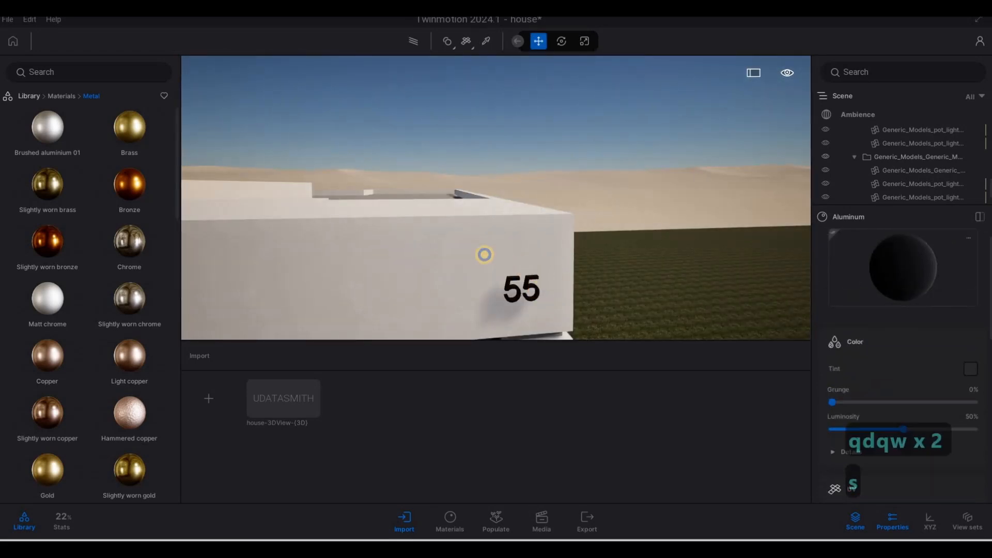
# - Fly under the entrance overhang, open the Neon materials category and apply Neon 01 to a ceiling downlight
pyautogui.press('e')
pyautogui.press('a')
pyautogui.press('a')
pyautogui.press('w')
pyautogui.press('e')
pyautogui.press('w')
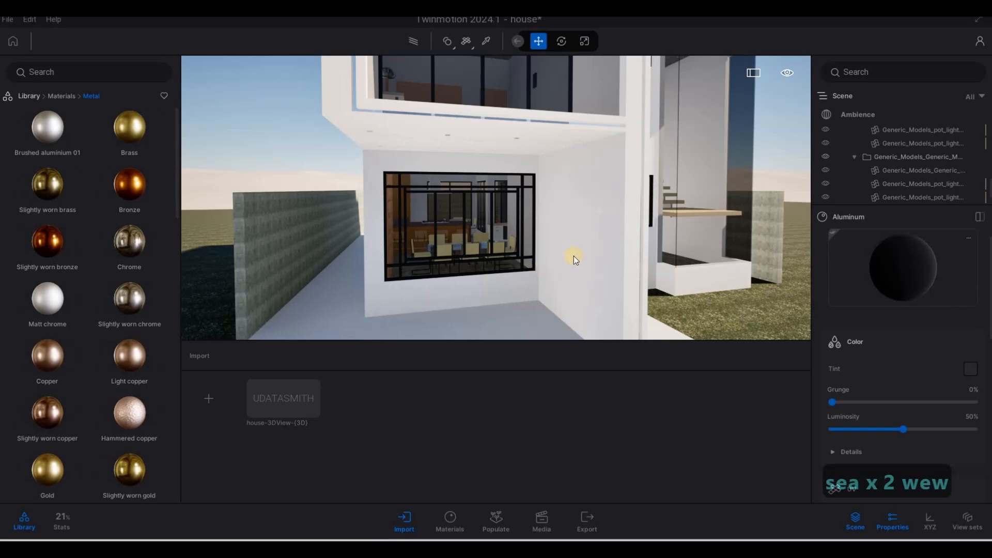
pyautogui.press('d')
pyautogui.press('s')
pyautogui.press('w')
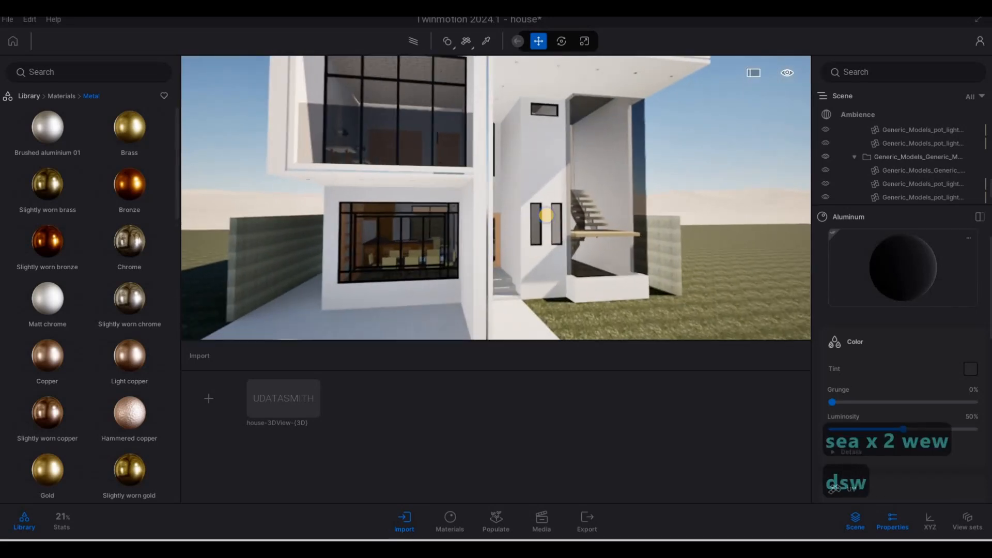
pyautogui.press('q')
pyautogui.press('d')
pyautogui.press('w')
pyautogui.press('w')
pyautogui.press('e')
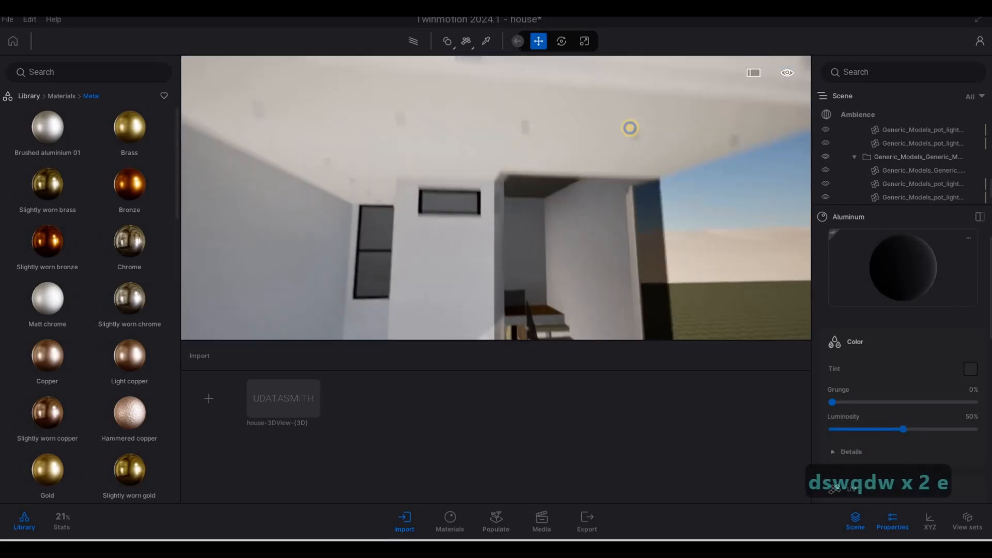
pyautogui.press('q')
pyautogui.press('w')
pyautogui.press('w')
pyautogui.press('e')
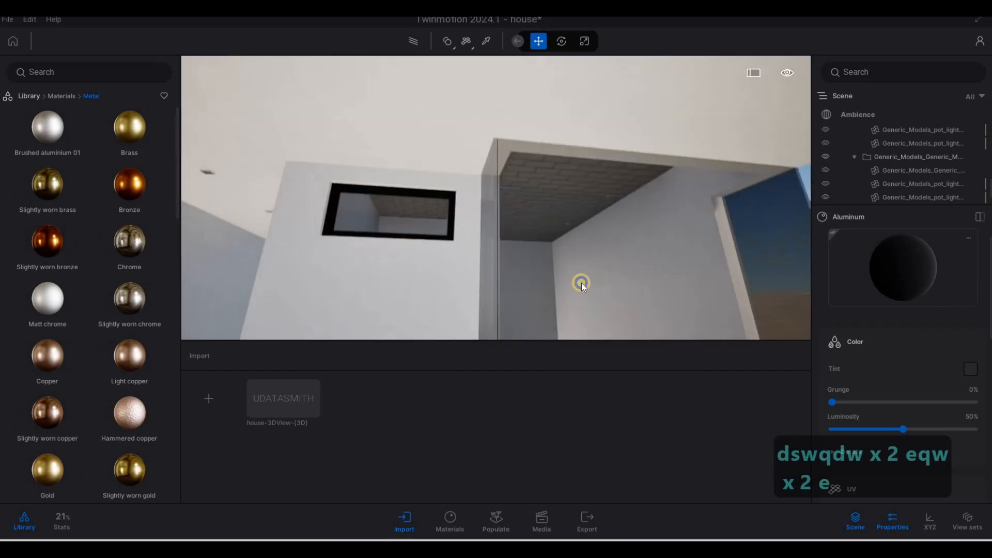
pyautogui.press('s')
pyautogui.press('w')
pyautogui.press('q')
pyautogui.press('s')
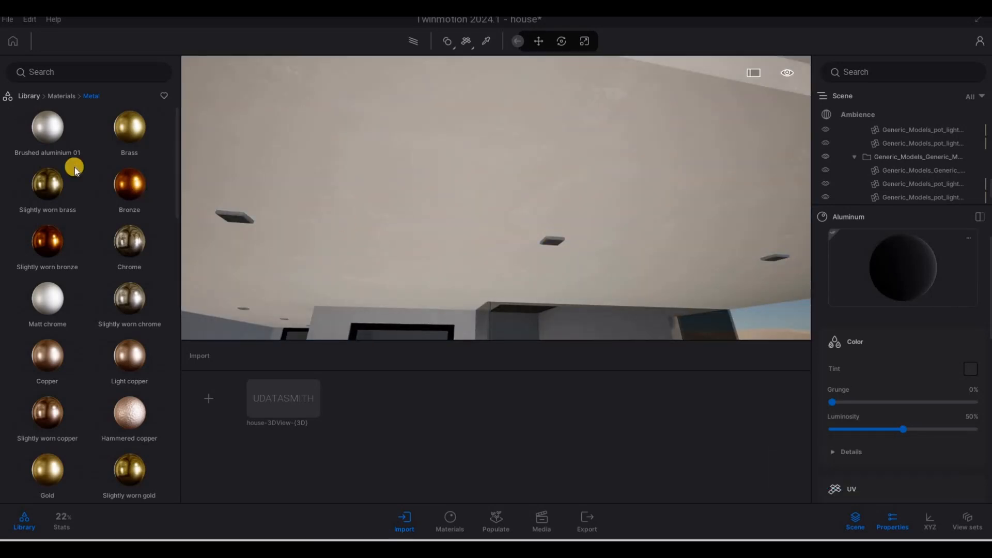
pyautogui.click(71, 145)
pyautogui.click(61, 97)
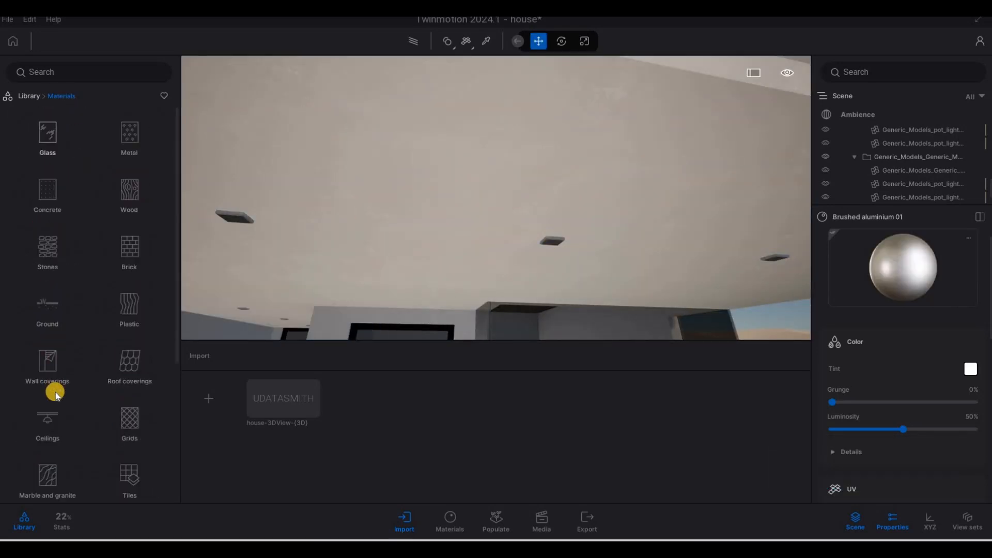
pyautogui.scroll(-3, 56, 421)
pyautogui.click(47, 408)
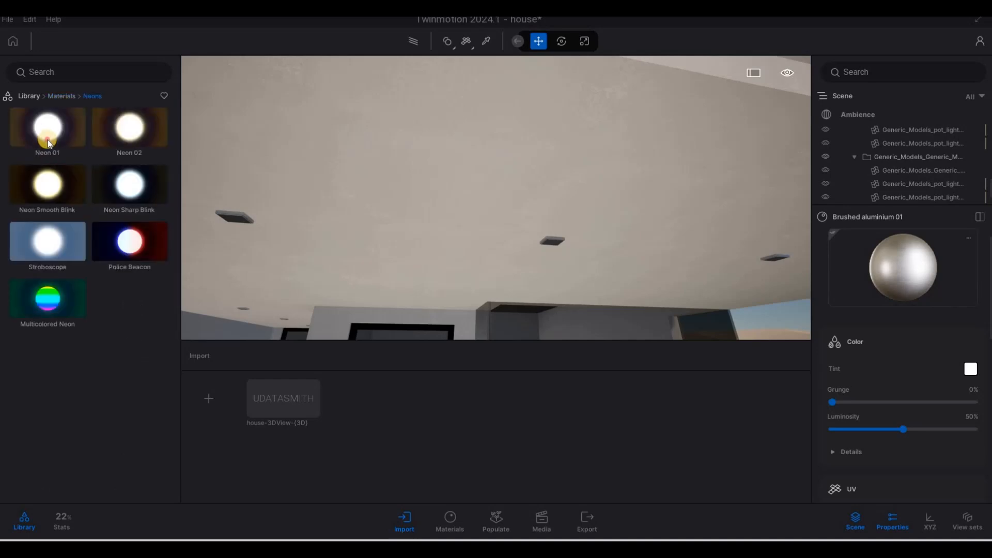
pyautogui.moveTo(47, 139); pyautogui.dragTo(554, 243)
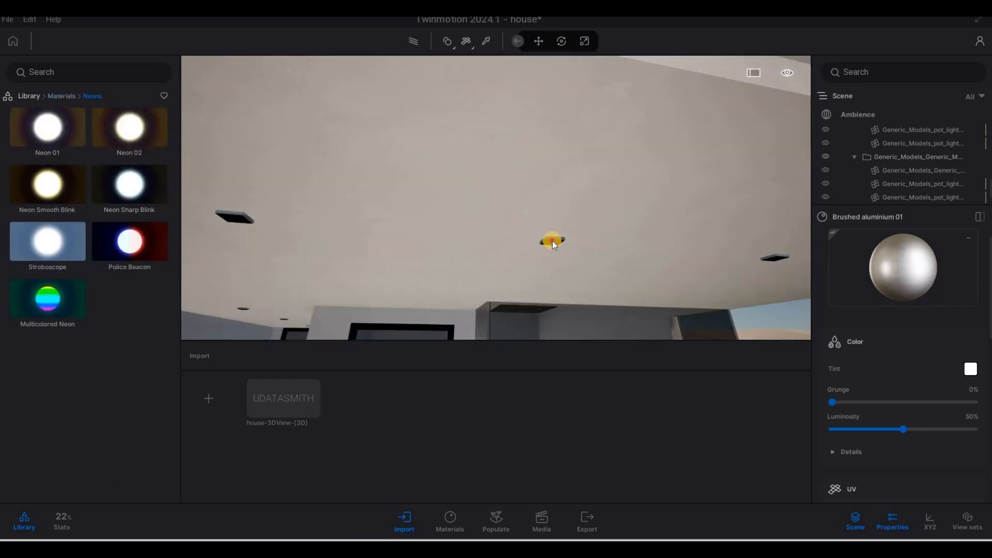
# - Set the Neon 01 glow to about 23722.6 nit
pyautogui.press('w')
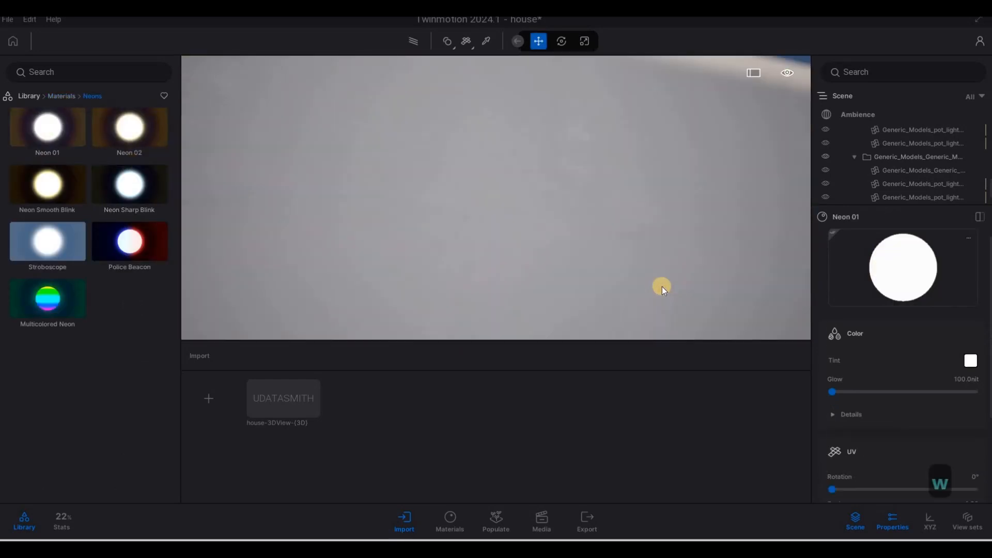
pyautogui.press('s')
pyautogui.press('e')
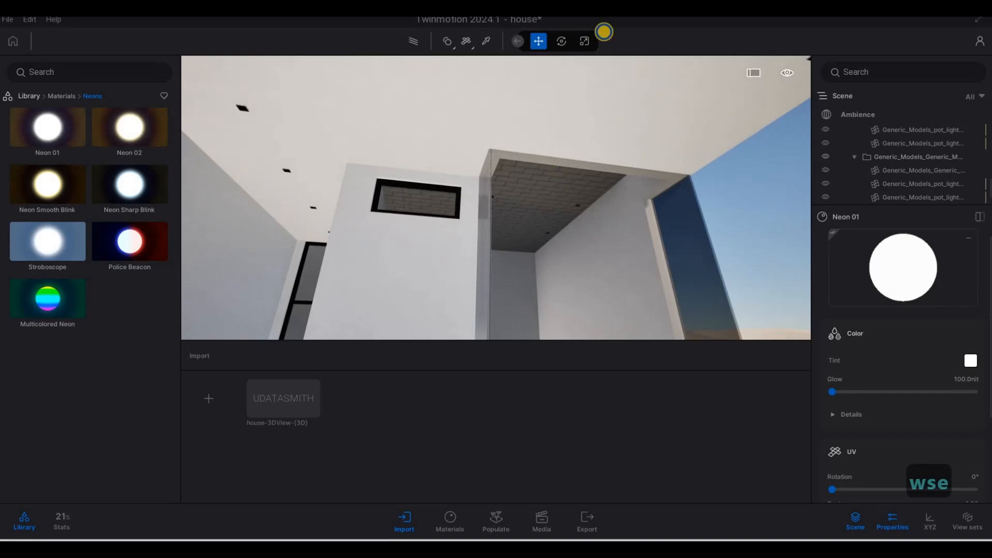
pyautogui.moveTo(604, 32); pyautogui.dragTo(605, 31, button='right')
pyautogui.moveTo(834, 391); pyautogui.dragTo(892, 391)
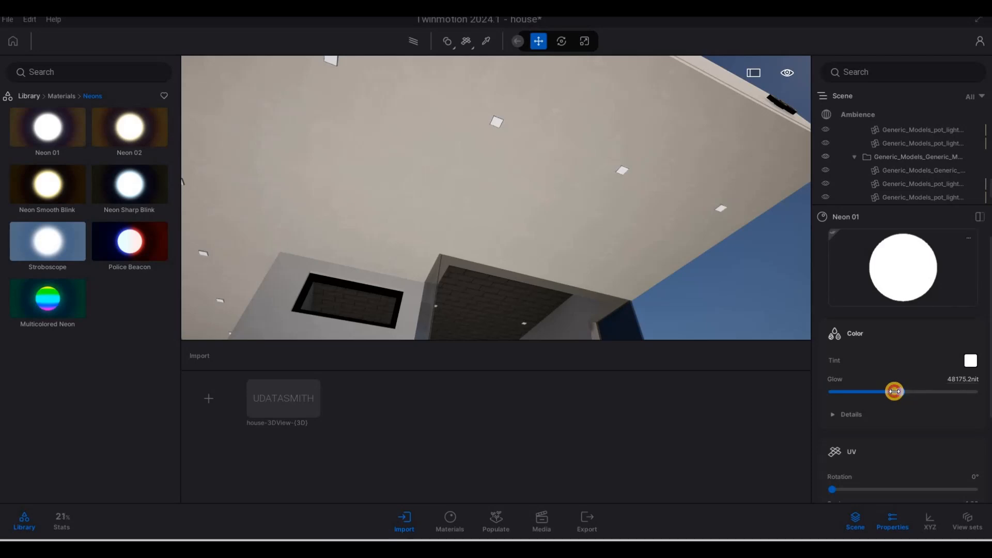
pyautogui.moveTo(866, 389); pyautogui.dragTo(866, 391)
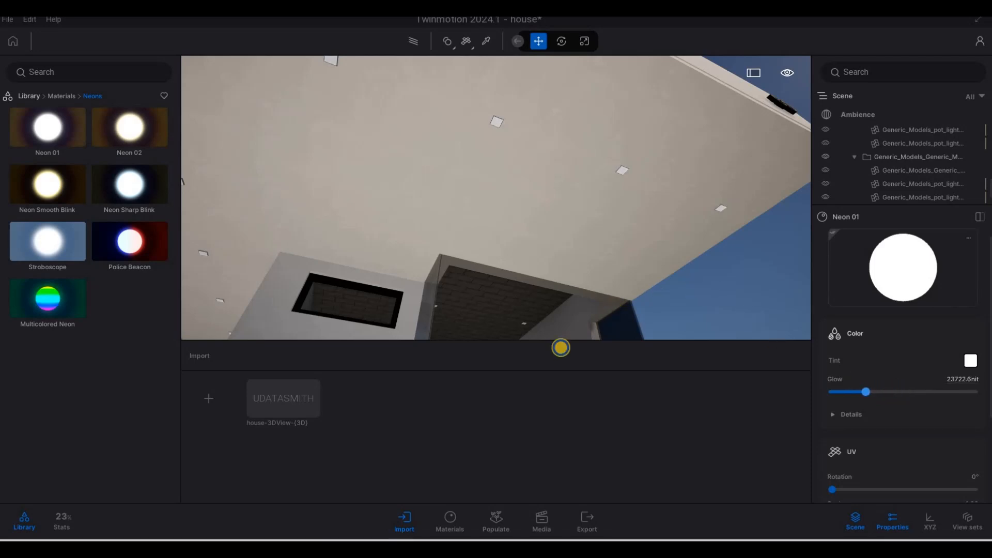
# - Raise the Neon 01 glow to about 67153 nit
pyautogui.press('s')
pyautogui.press('s')
pyautogui.press('q')
pyautogui.press('w')
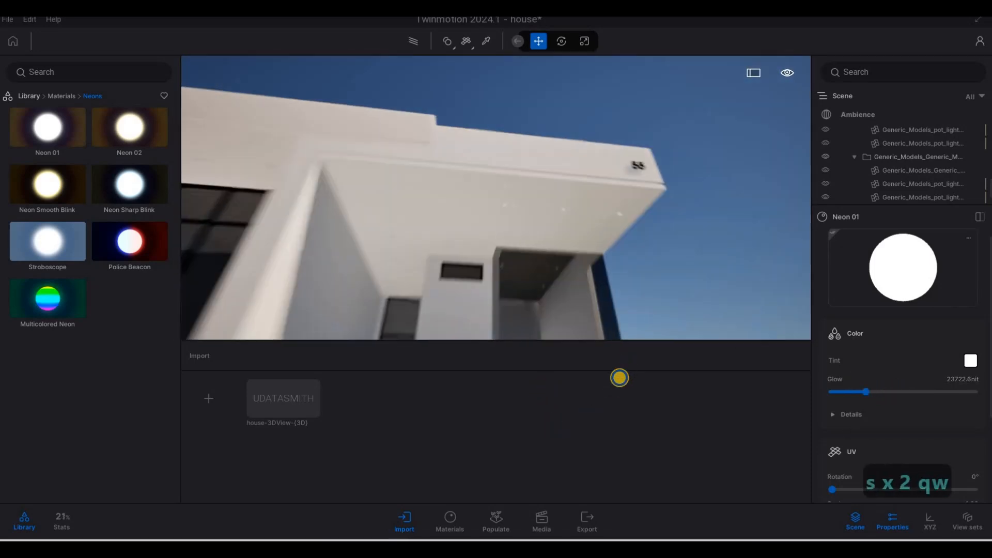
pyautogui.press('q')
pyautogui.press('w')
pyautogui.press('q')
pyautogui.press('s')
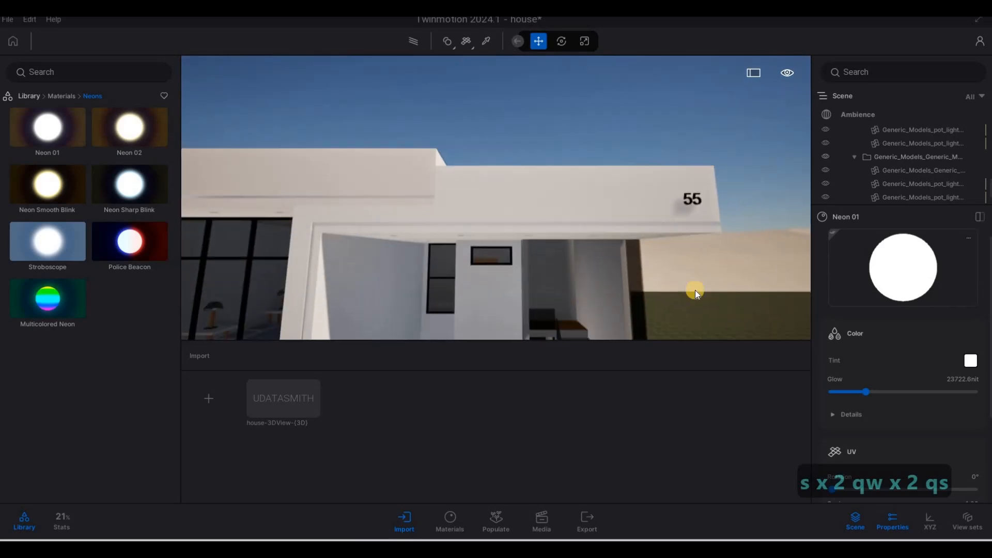
pyautogui.press('a')
pyautogui.press('w')
pyautogui.press('w')
pyautogui.press('s')
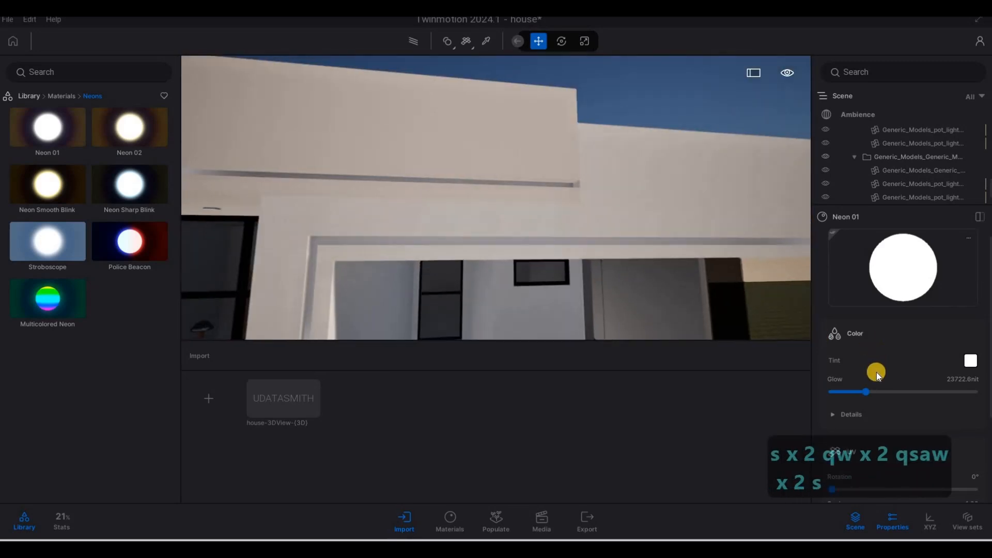
pyautogui.press('d')
pyautogui.moveTo(877, 392); pyautogui.dragTo(939, 394)
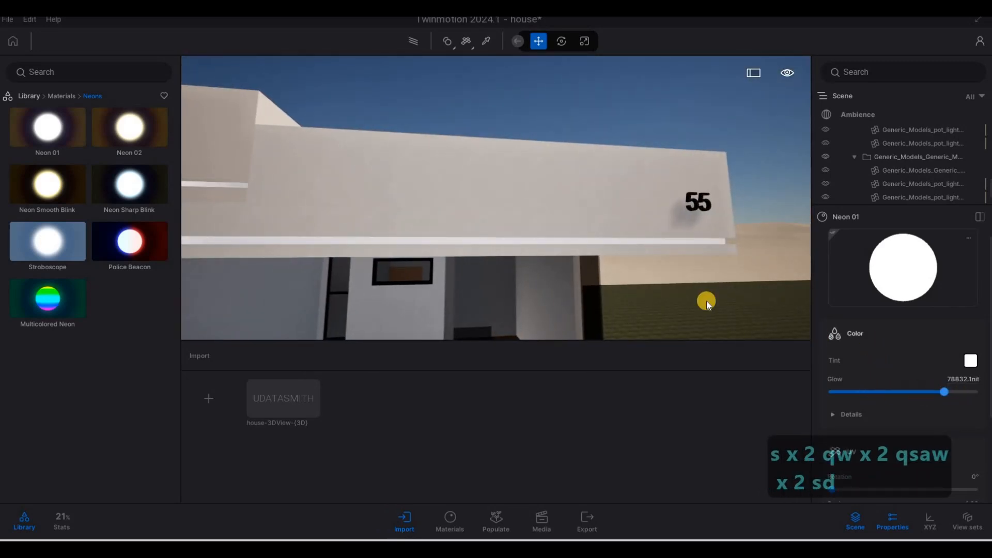
# - Return to a front view of the house, open the Ambience camera settings and expand Local exposure
pyautogui.press('s')
pyautogui.press('a')
pyautogui.press('e')
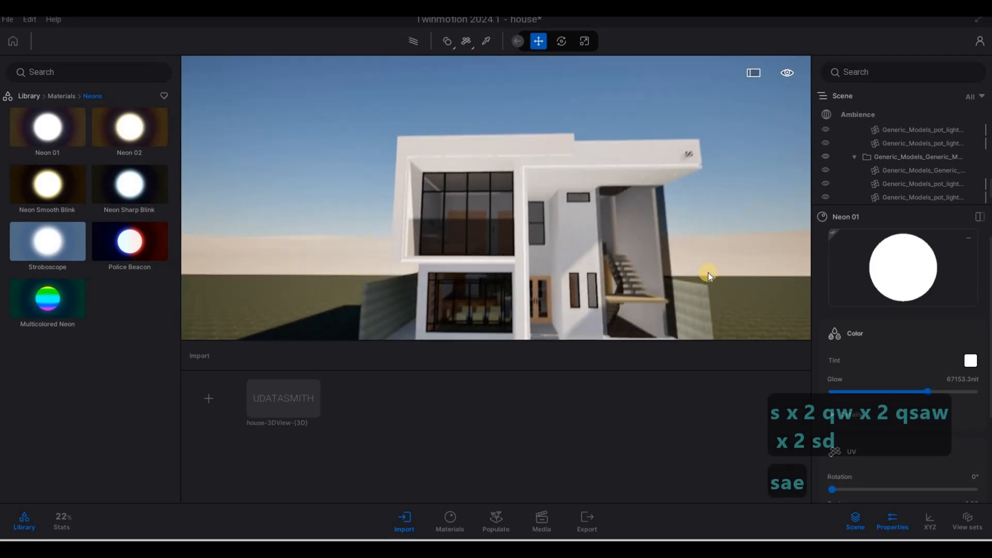
pyautogui.press('w')
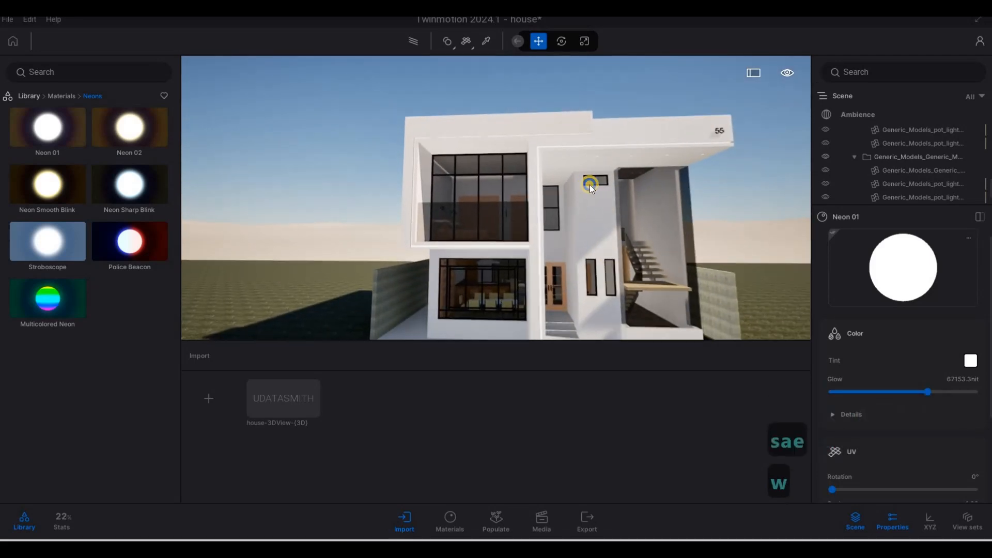
pyautogui.press('s')
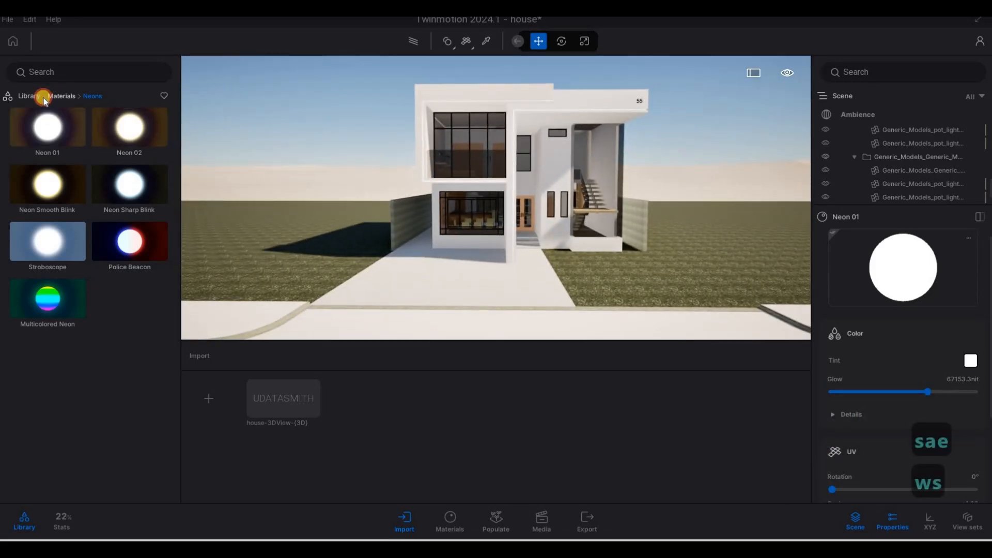
pyautogui.click(43, 100)
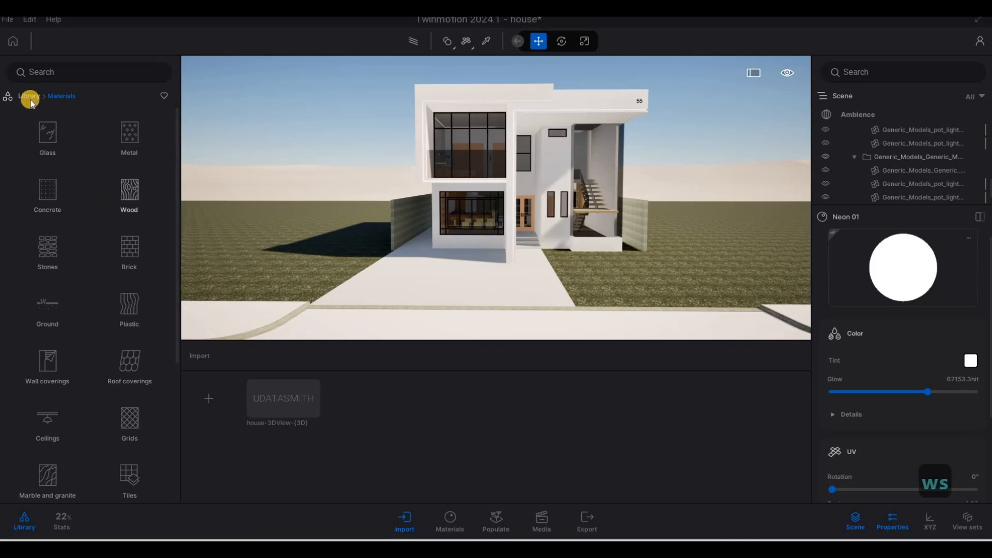
pyautogui.click(859, 113)
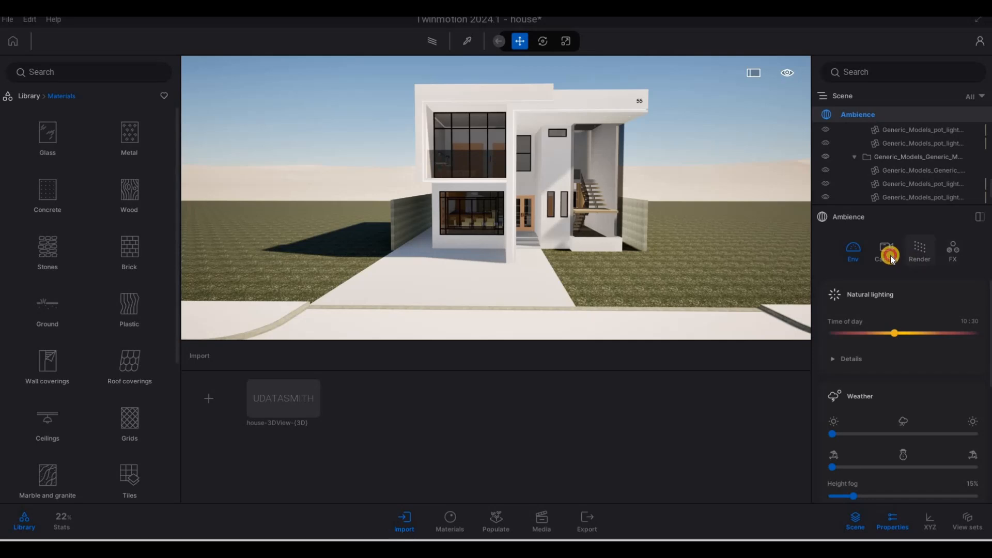
pyautogui.scroll(-3, 885, 411)
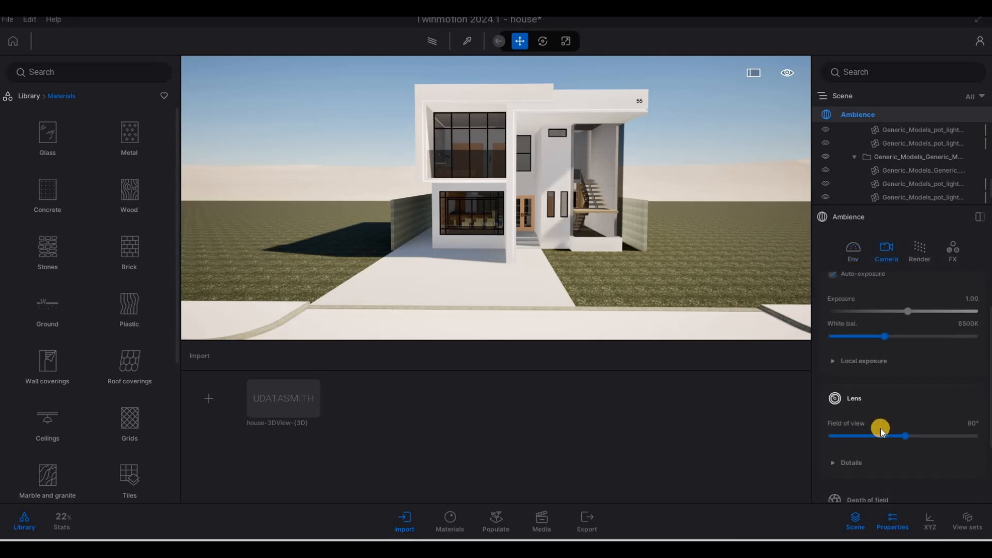
pyautogui.scroll(-2, 879, 434)
pyautogui.scroll(5, 854, 435)
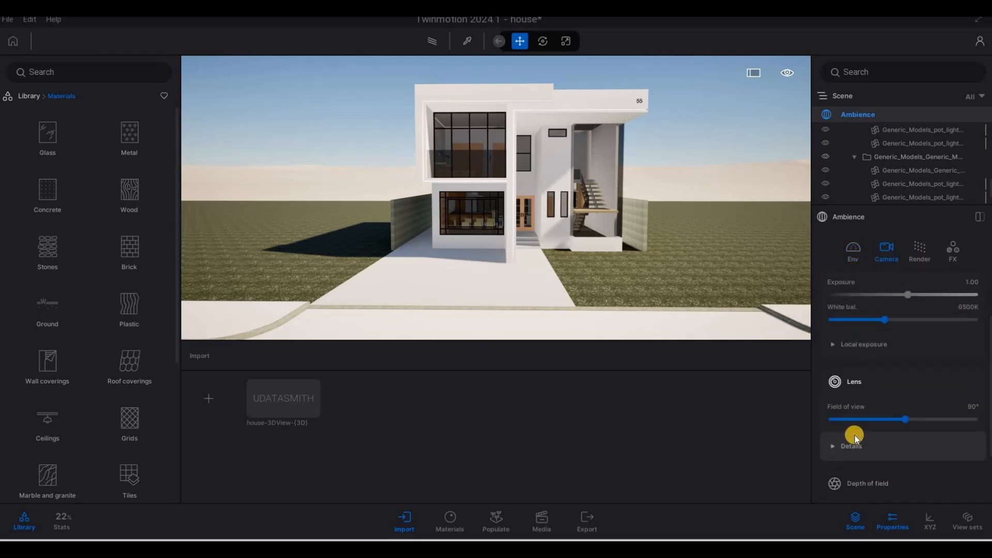
pyautogui.click(834, 411)
# - Enable Parallelism in the camera lens details and switch to the environment settings
pyautogui.scroll(-2, 881, 439)
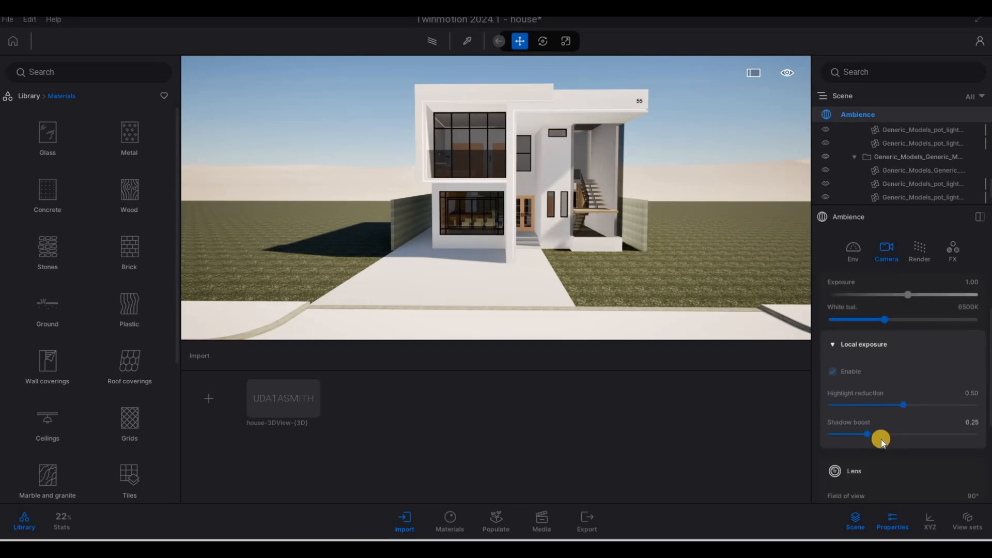
pyautogui.scroll(-3, 873, 448)
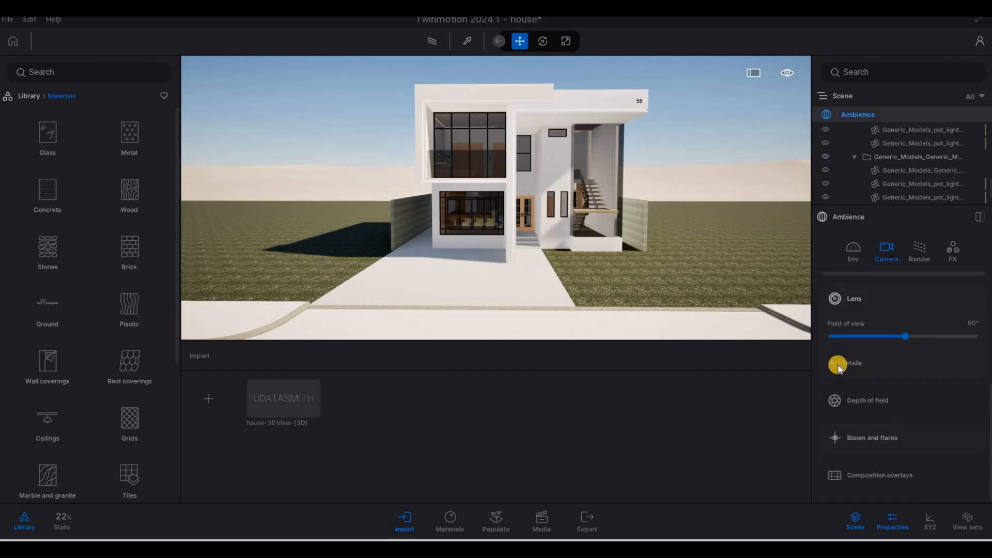
pyautogui.click(840, 364)
pyautogui.scroll(-2, 878, 429)
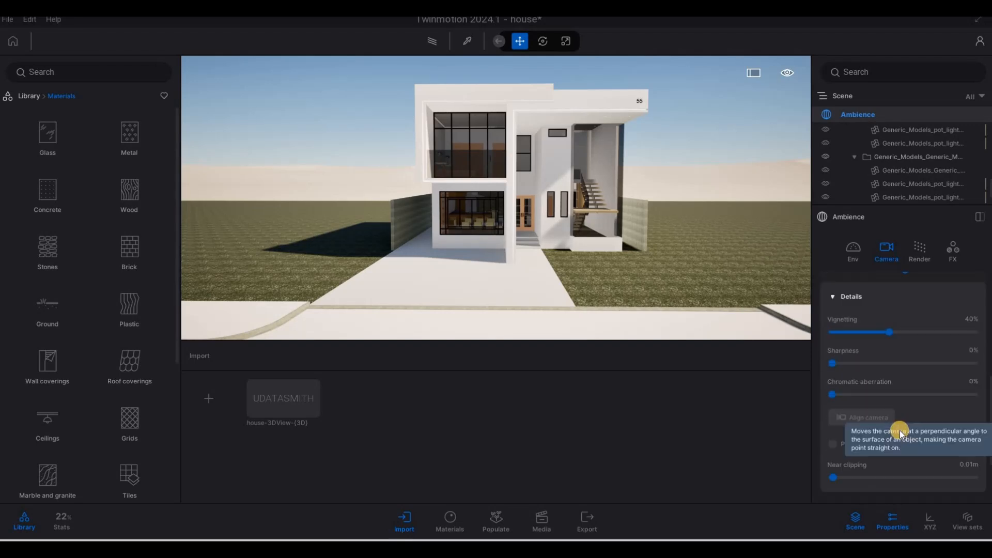
pyautogui.click(836, 443)
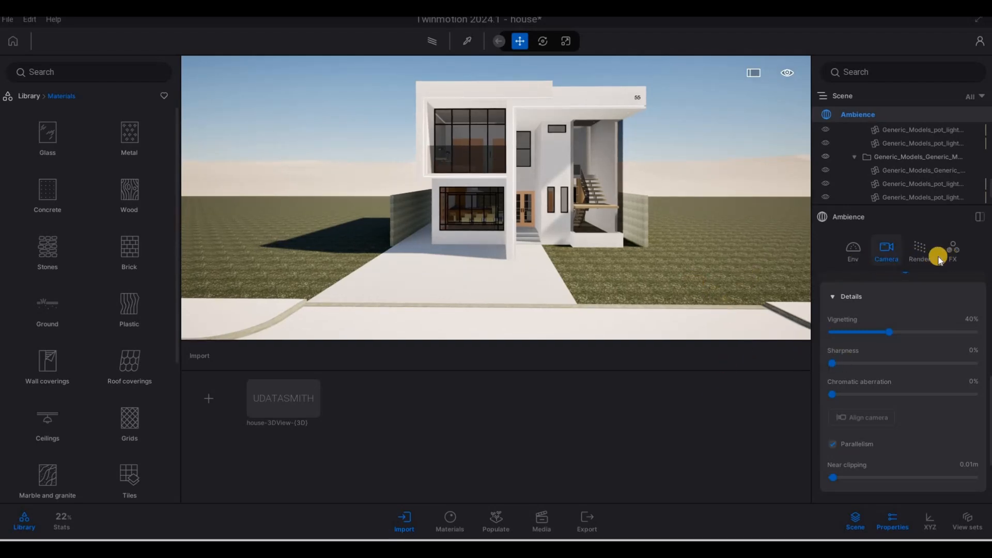
pyautogui.click(857, 246)
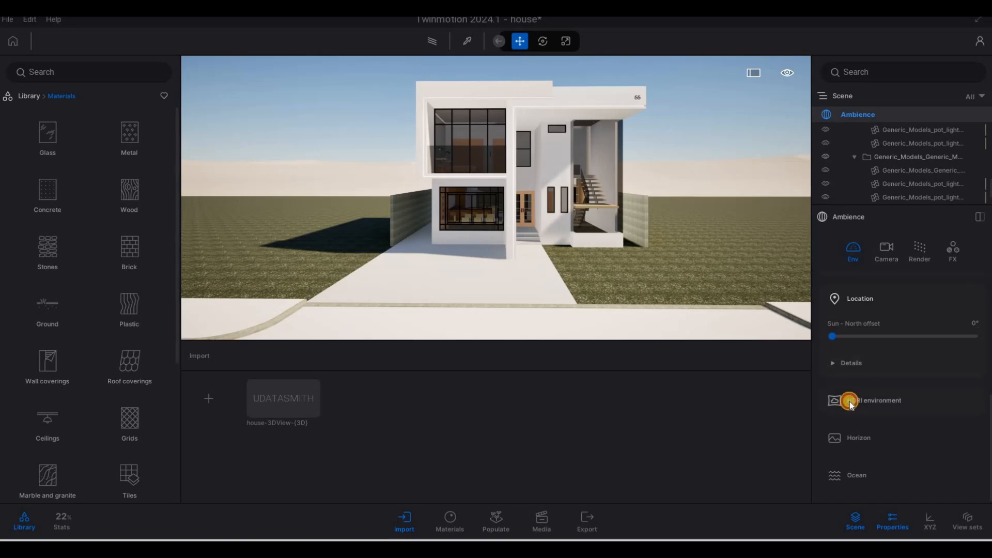
# - Expand the HDRI environment settings, enable it and switch the mode to Backdrop HDRI
pyautogui.click(850, 402)
pyautogui.click(852, 421)
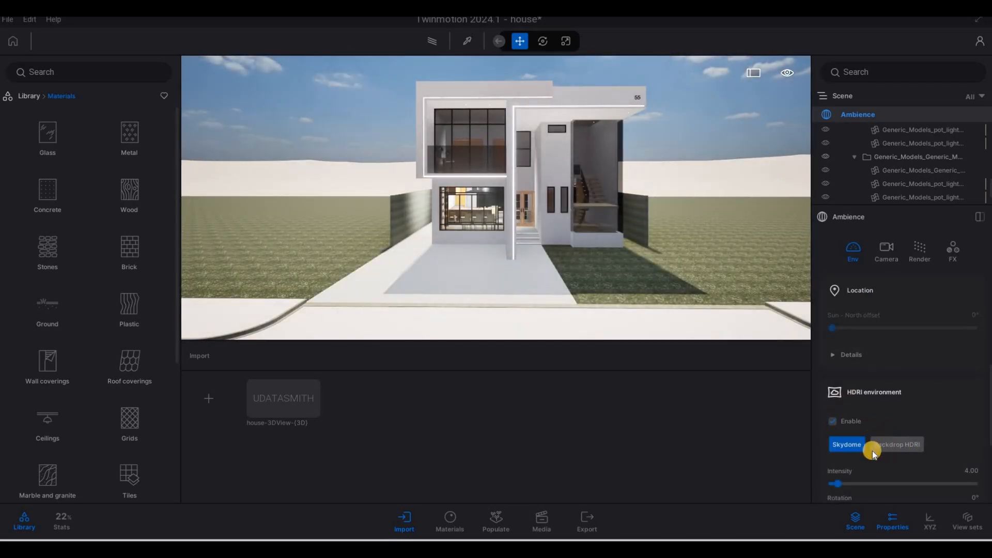
pyautogui.click(873, 449)
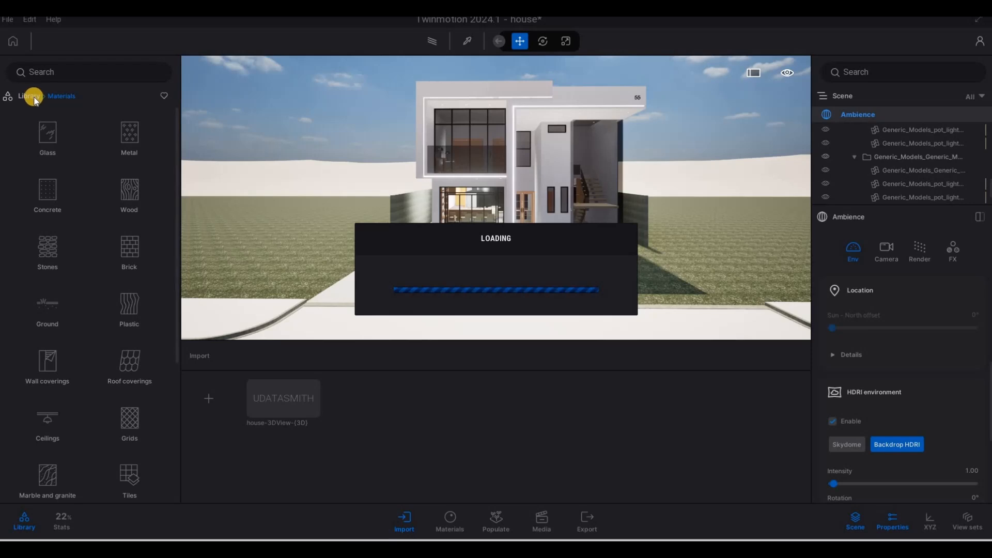
# - Open the Outdoor category of the HDRI environments library
pyautogui.press('F1')
pyautogui.press('F1')
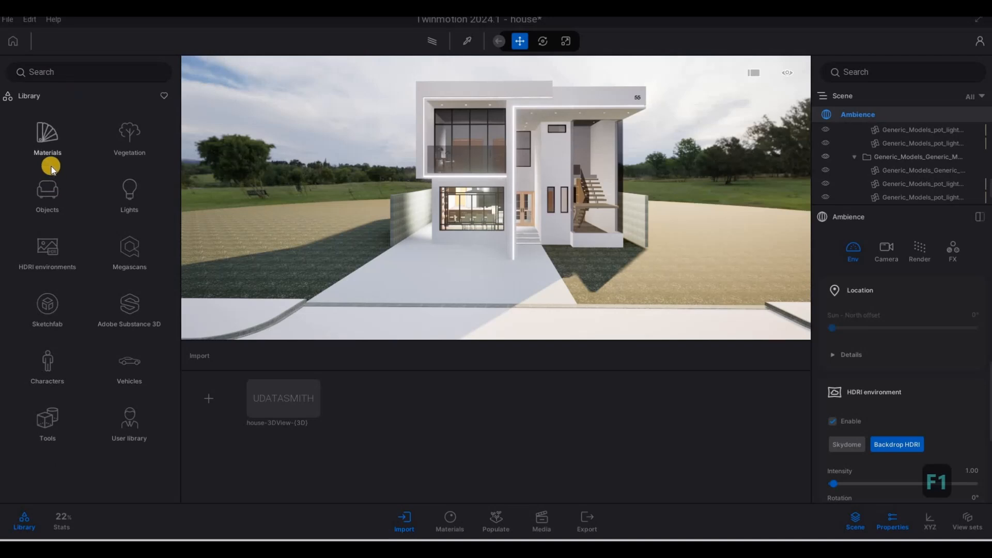
pyautogui.click(46, 257)
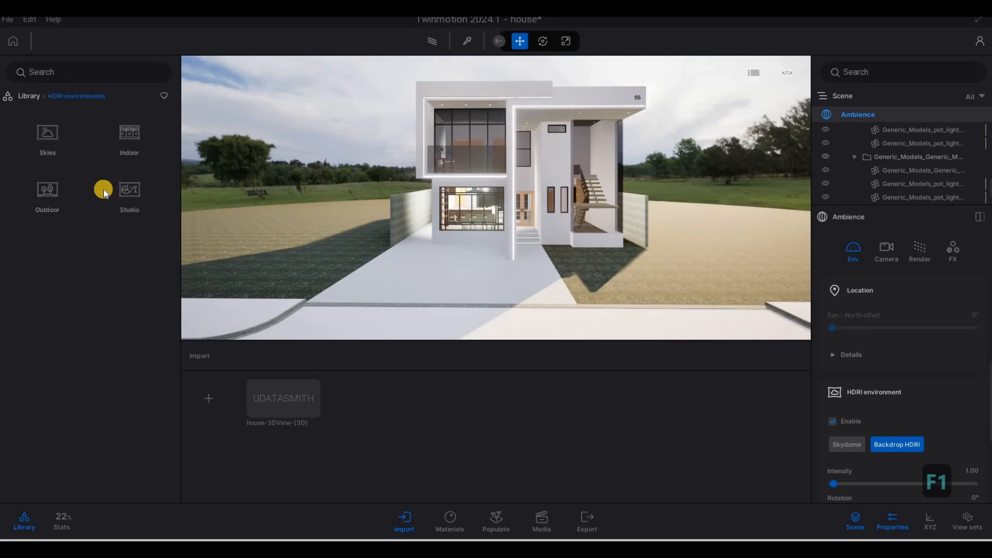
pyautogui.click(70, 190)
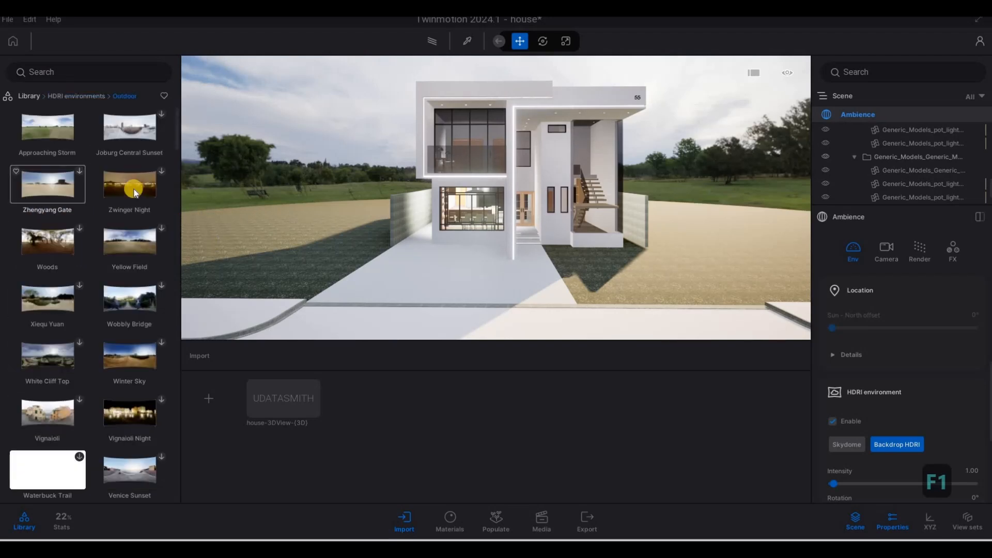
# - Browse the Outdoor HDRI environment previews while moving the camera around the house
pyautogui.moveTo(438, 227); pyautogui.dragTo(504, 225, button='right')
pyautogui.press('a')
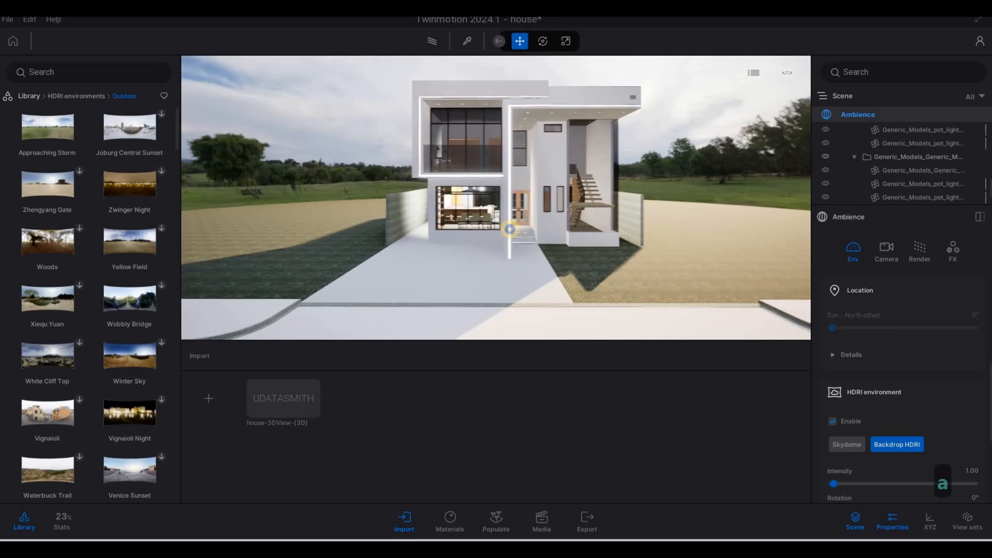
pyautogui.press('w')
pyautogui.press('a')
pyautogui.scroll(-2, 109, 318)
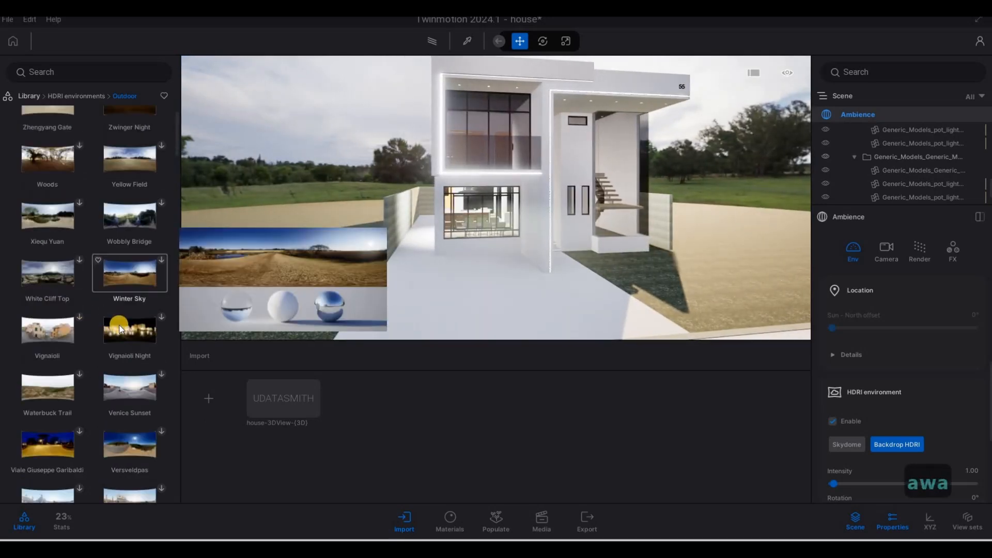
pyautogui.scroll(-2, 150, 346)
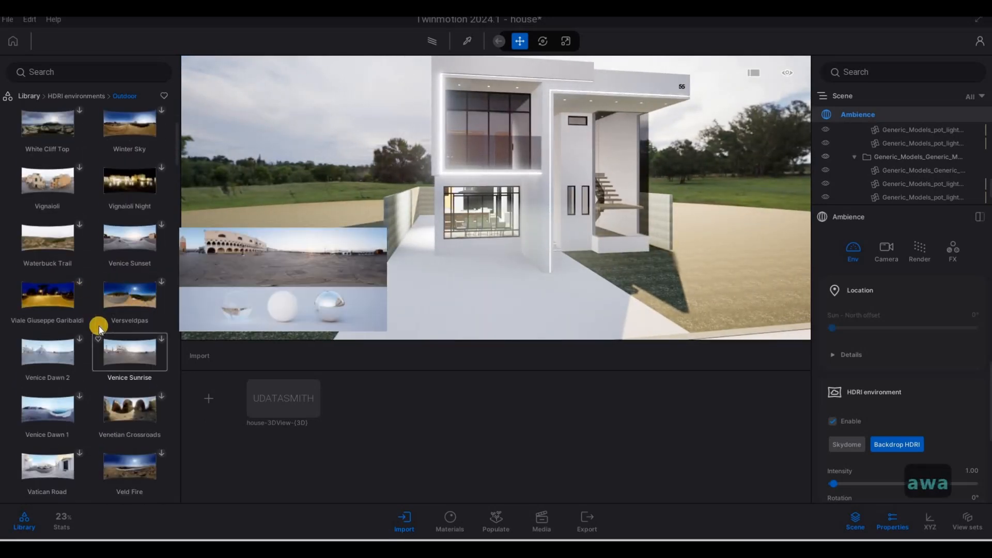
pyautogui.scroll(-2, 142, 350)
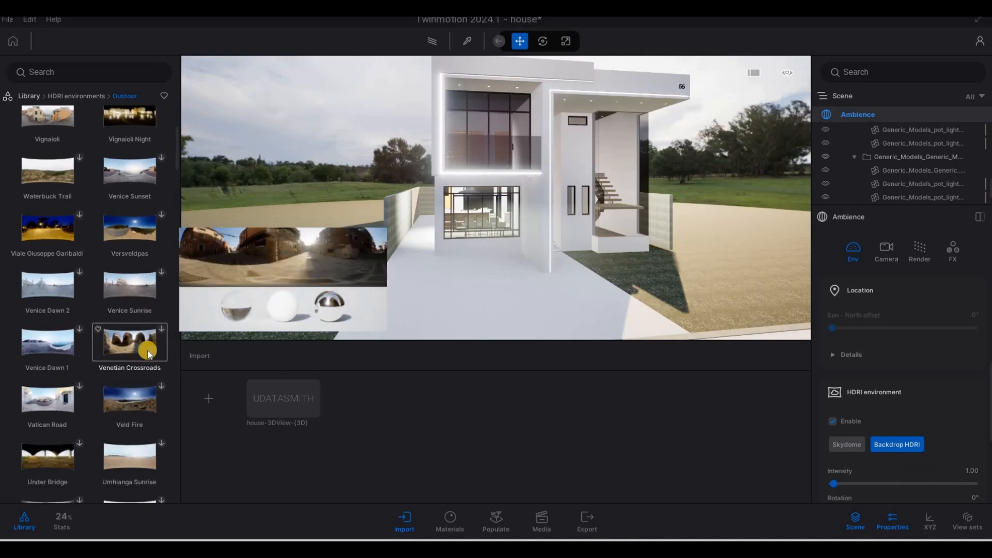
pyautogui.scroll(6, 123, 360)
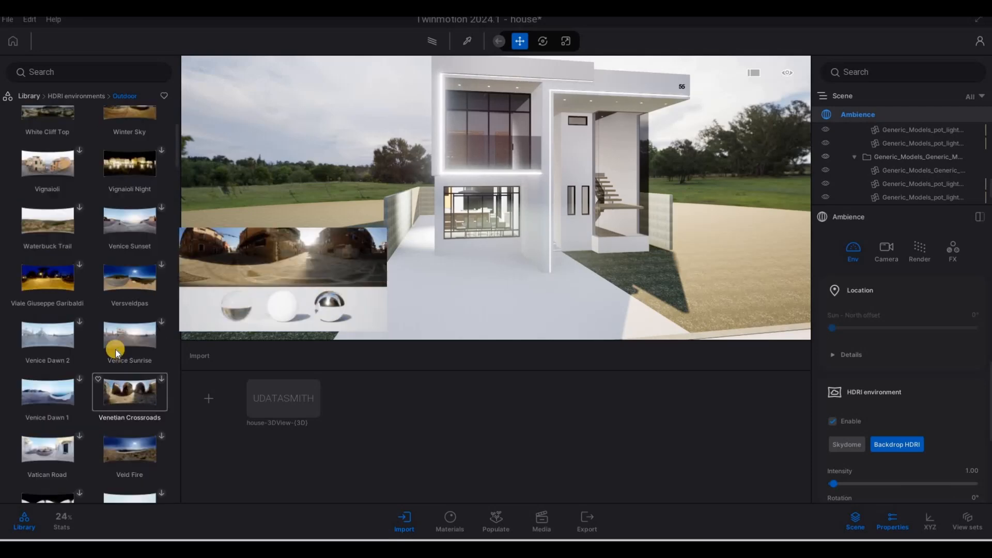
pyautogui.press('s')
pyautogui.moveTo(666, 246); pyautogui.dragTo(567, 206, button='right')
pyautogui.press('d')
pyautogui.press('w')
pyautogui.press('w')
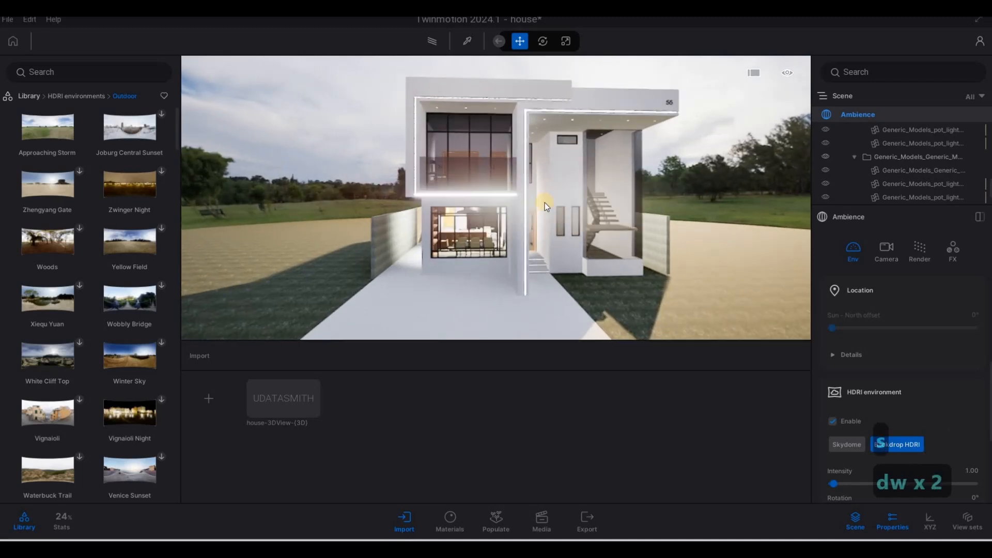
pyautogui.press('w')
pyautogui.press('w')
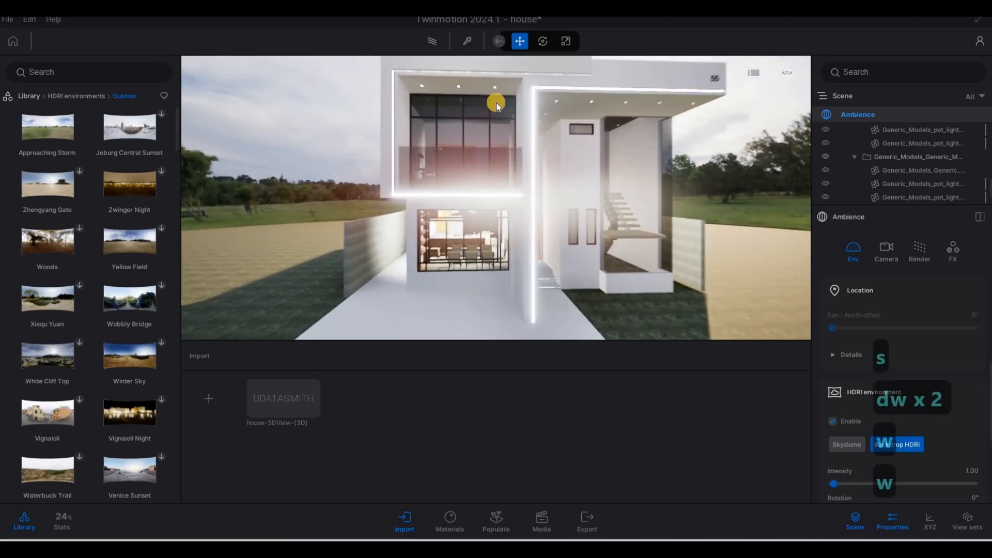
pyautogui.press('s')
pyautogui.moveTo(124, 141)
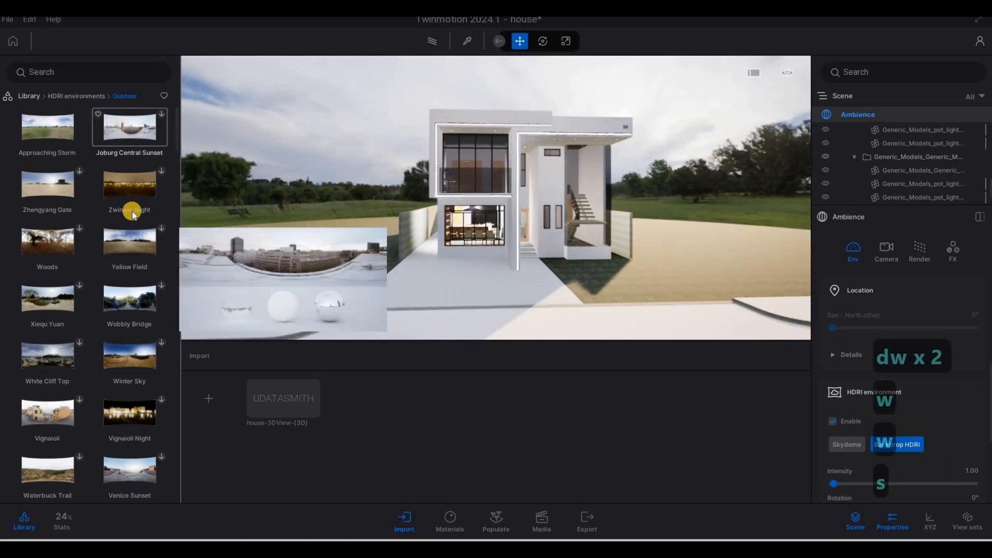
pyautogui.scroll(-1, 137, 361)
pyautogui.scroll(-4, 137, 363)
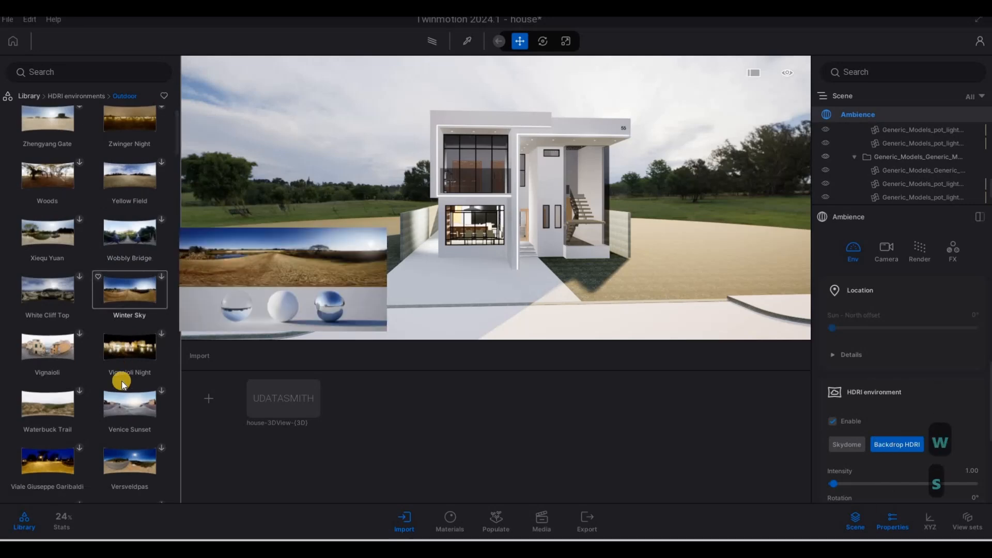
pyautogui.scroll(-6, 134, 390)
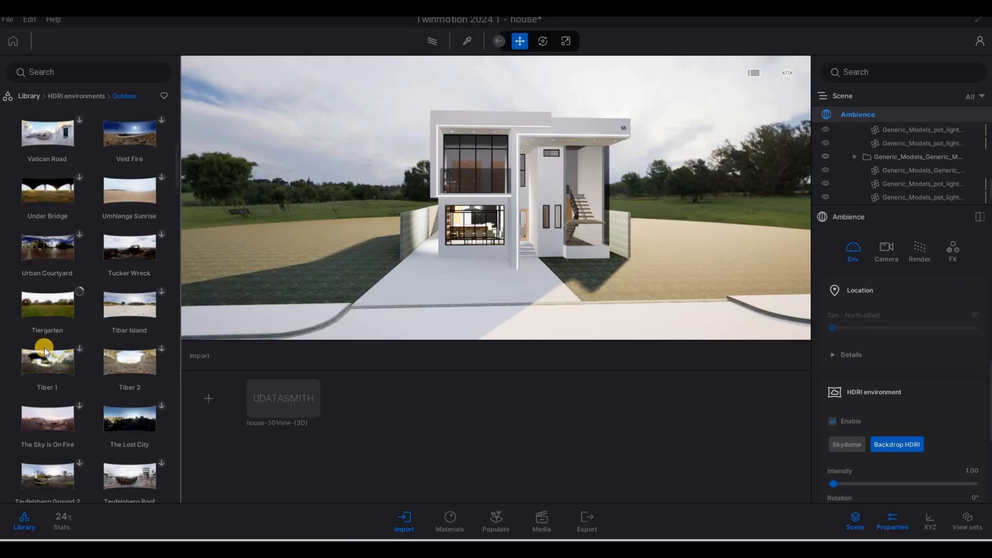
pyautogui.moveTo(47, 373)
pyautogui.scroll(-2, 78, 391)
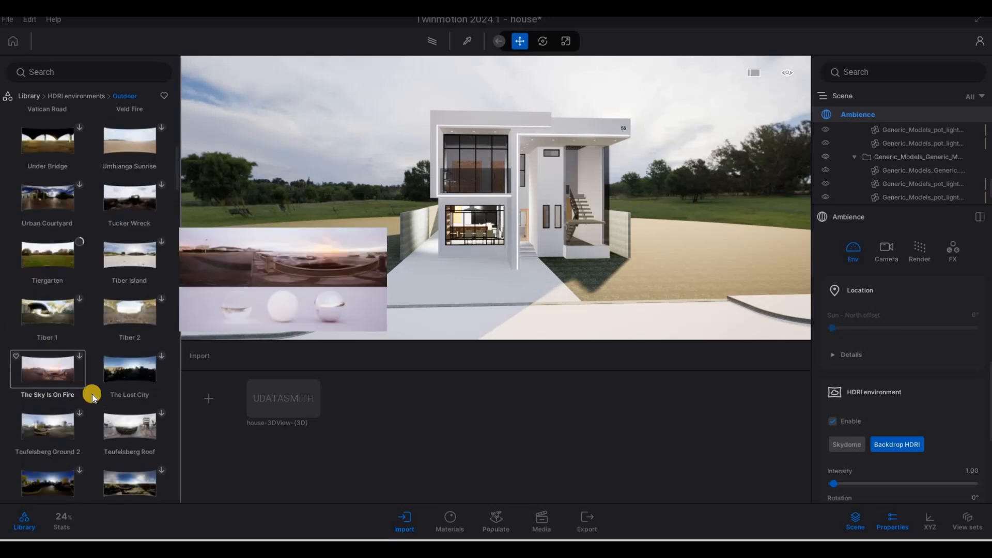
pyautogui.scroll(-2, 77, 397)
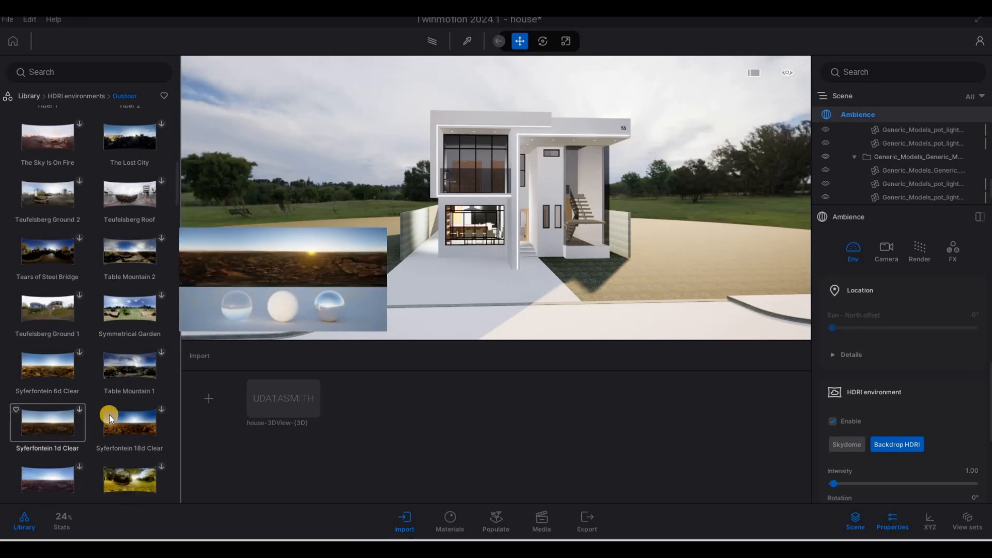
pyautogui.scroll(-1, 129, 412)
pyautogui.scroll(-1, 155, 410)
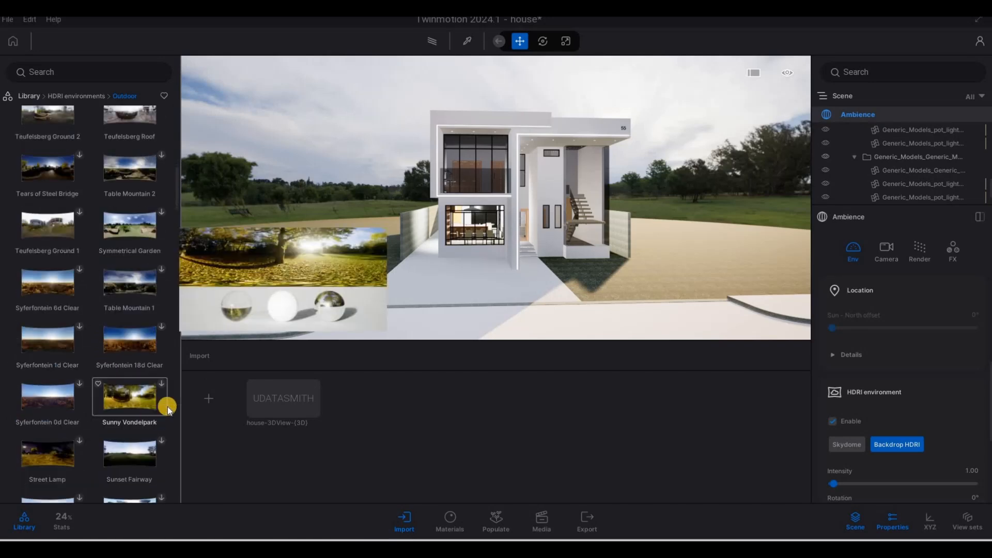
# - Download the Sunny Vondelpark and Sunset Fairway HDRI environments
pyautogui.click(162, 384)
pyautogui.scroll(-1, 95, 408)
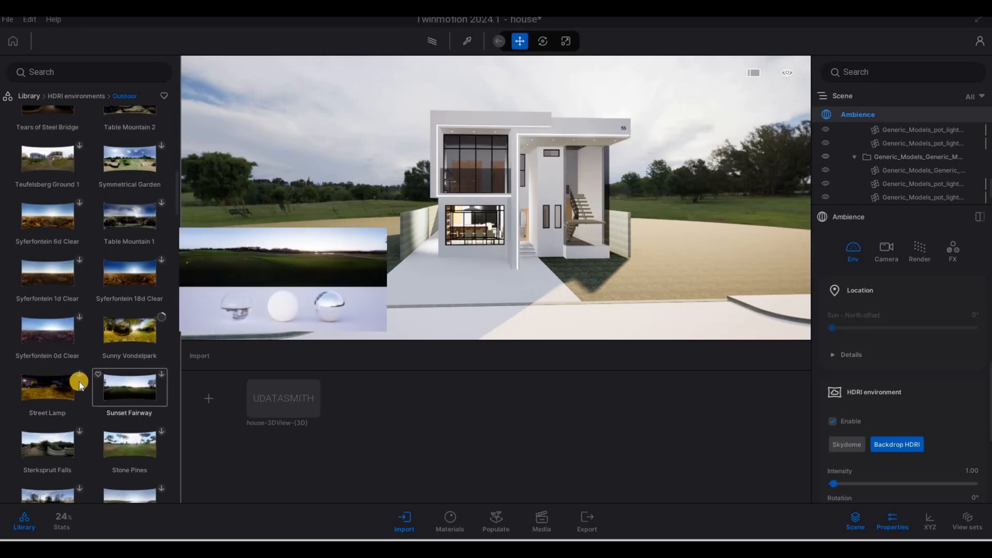
pyautogui.click(160, 377)
pyautogui.scroll(-1, 124, 416)
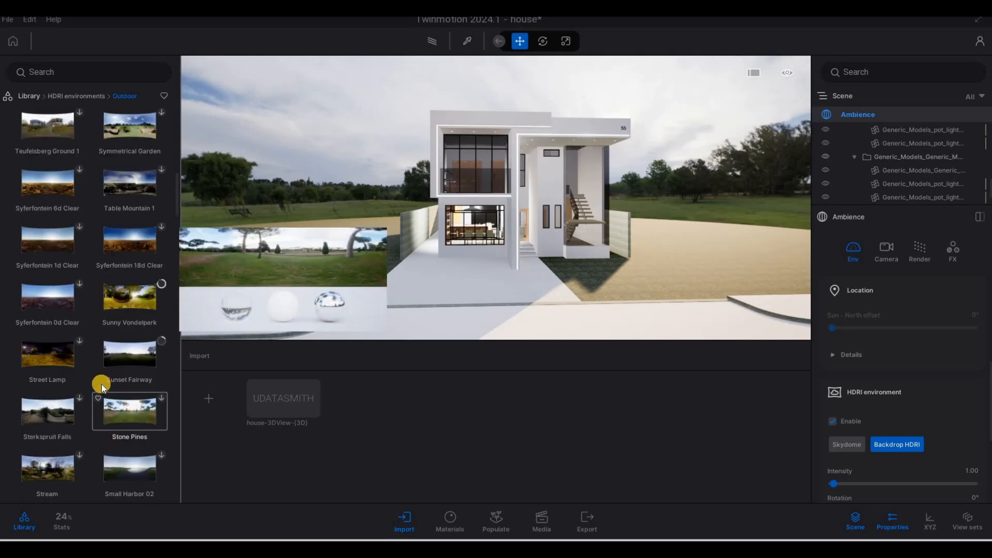
# - Apply the Sunset Fairway HDRI as the backdrop environment
pyautogui.scroll(2, 117, 376)
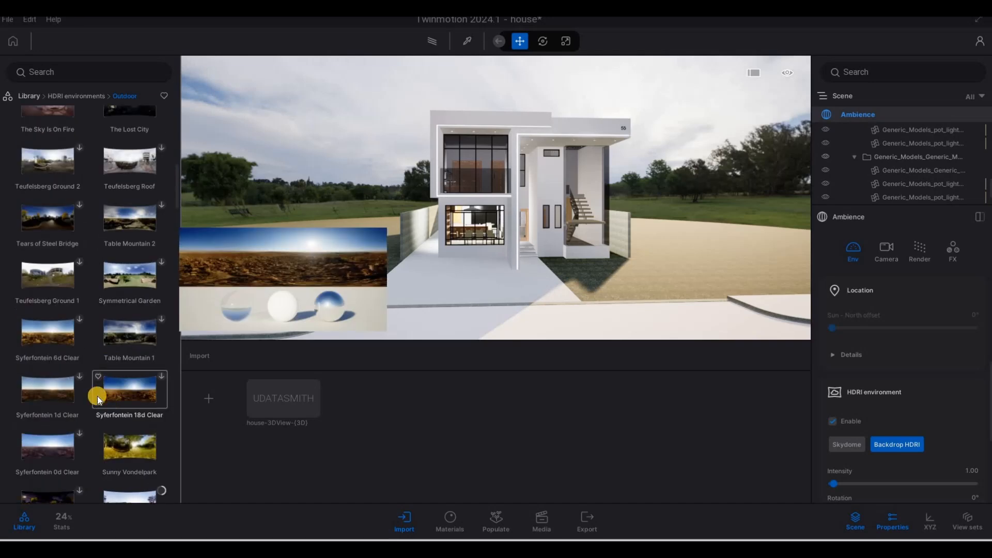
pyautogui.scroll(2, 92, 398)
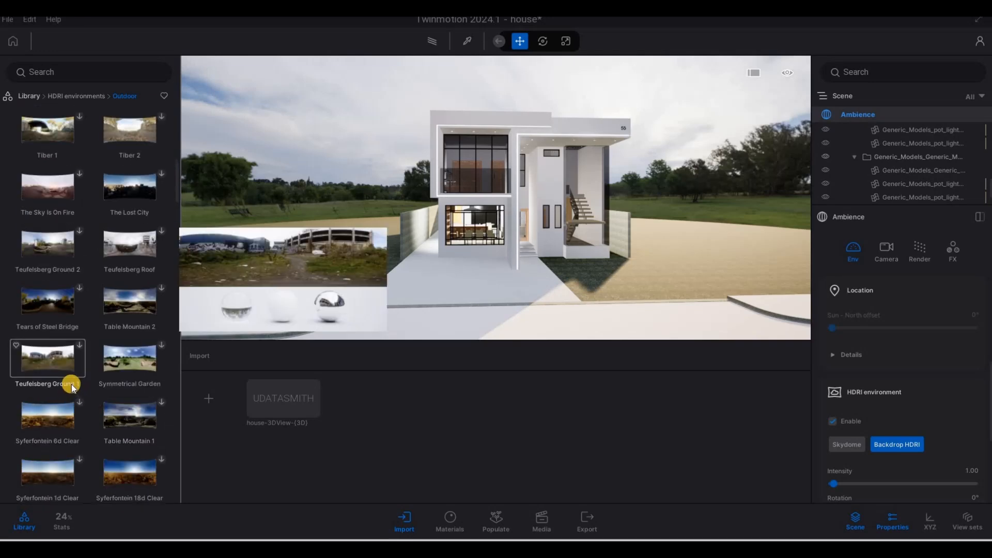
pyautogui.scroll(3, 82, 398)
pyautogui.scroll(-4, 96, 409)
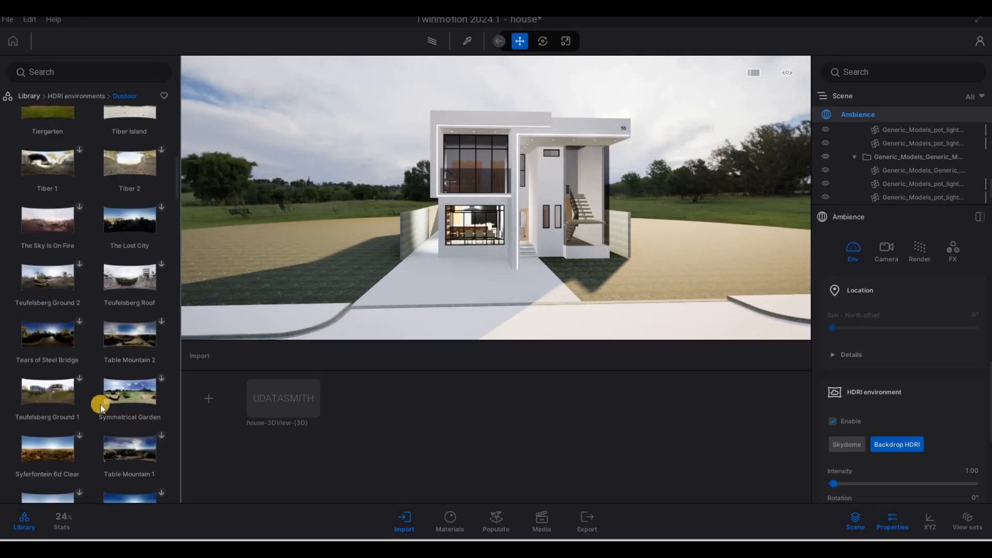
pyautogui.scroll(-1, 110, 440)
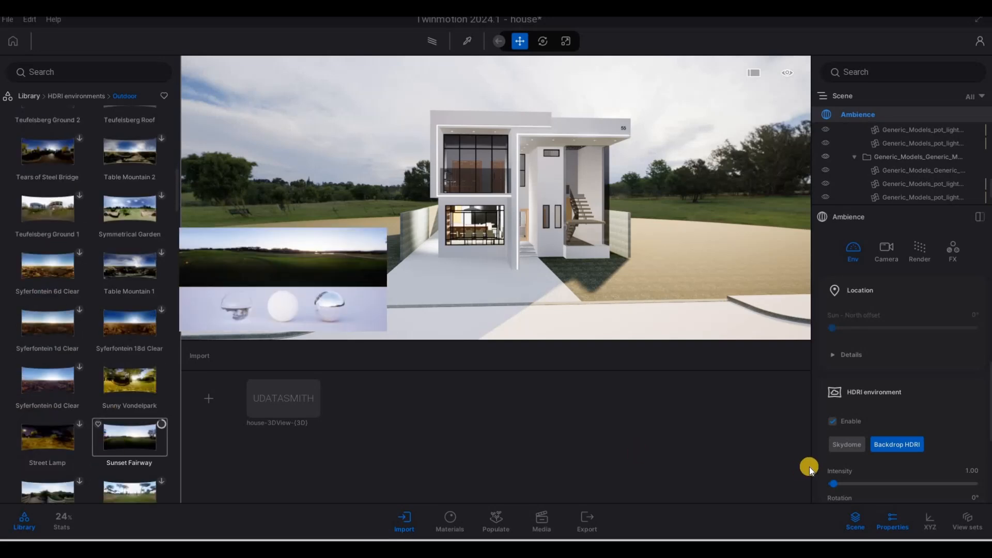
pyautogui.scroll(-2, 885, 452)
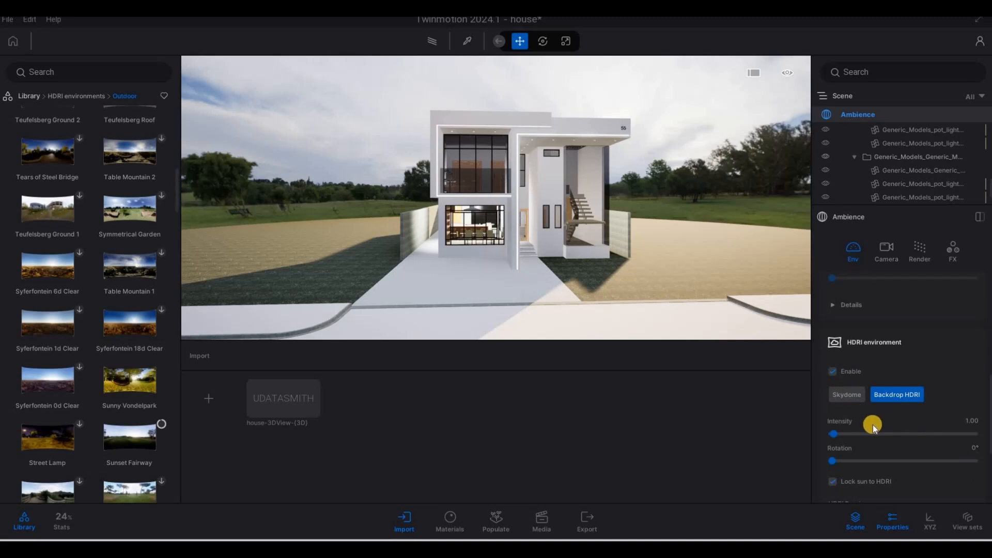
pyautogui.scroll(-5, 885, 433)
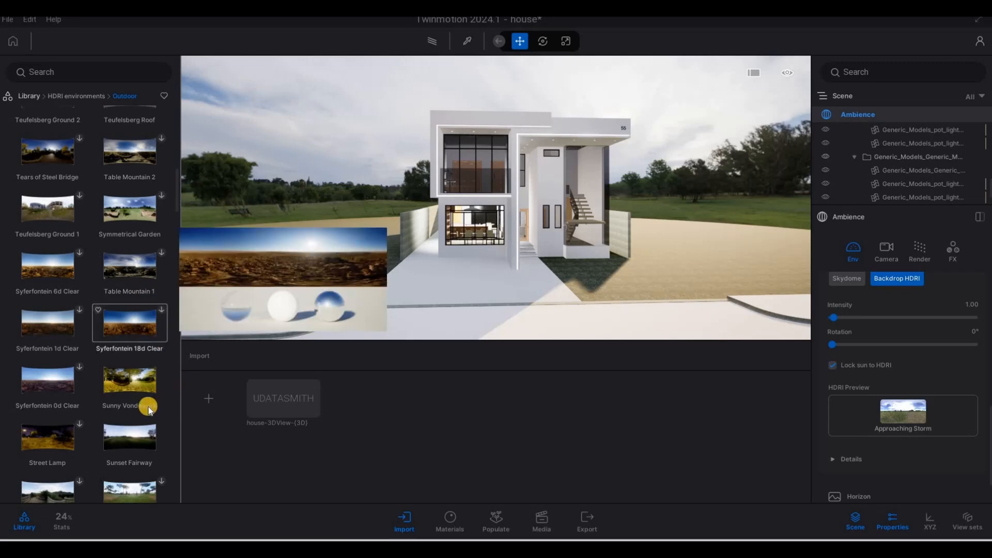
pyautogui.click(135, 441)
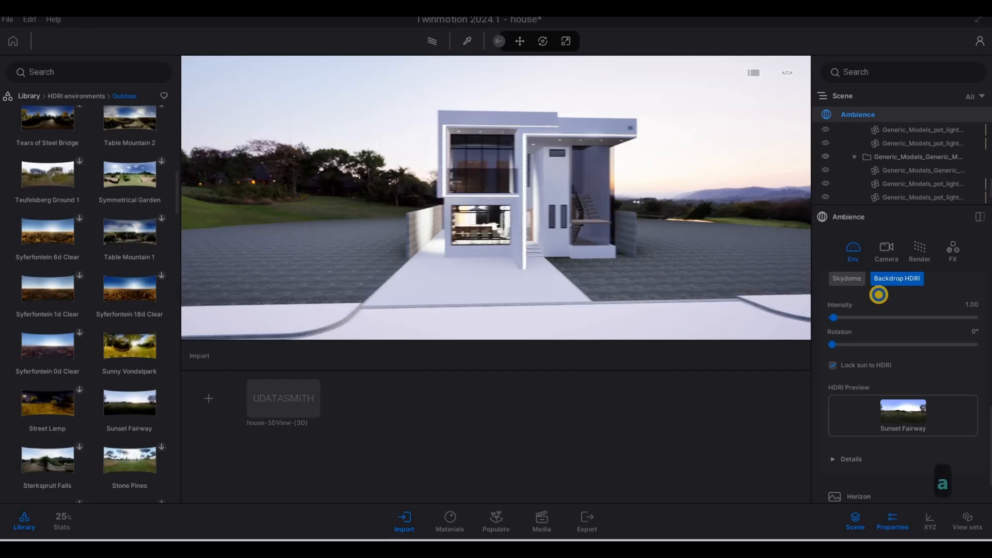
# - Reposition the camera to a frontal view of the house against the dusk sky
pyautogui.press('a')
pyautogui.press('q')
pyautogui.press('s')
pyautogui.press('d')
pyautogui.press('w')
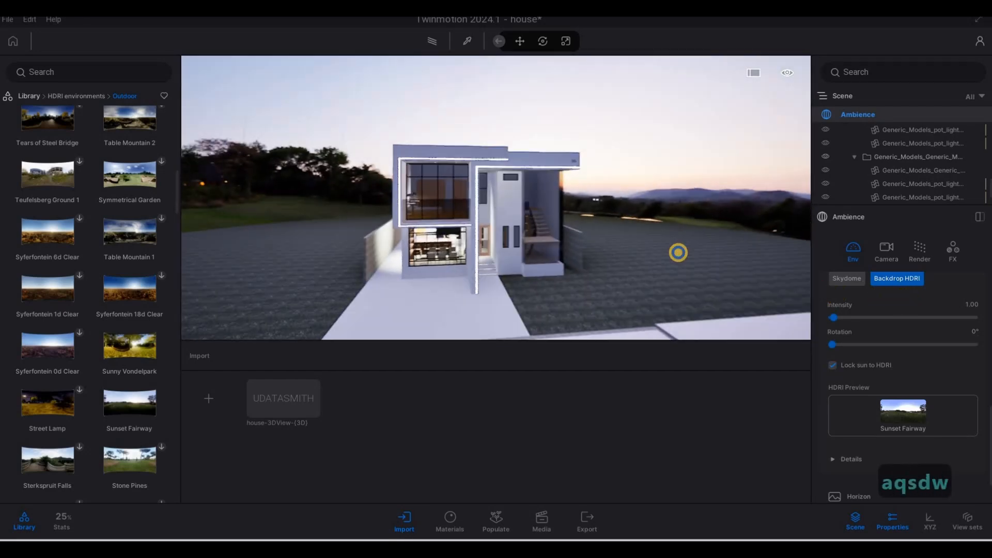
pyautogui.press('e')
pyautogui.moveTo(832, 344)
pyautogui.mouseDown()
pyautogui.moveTo(955, 348)
pyautogui.moveTo(823, 341)
pyautogui.mouseUp()
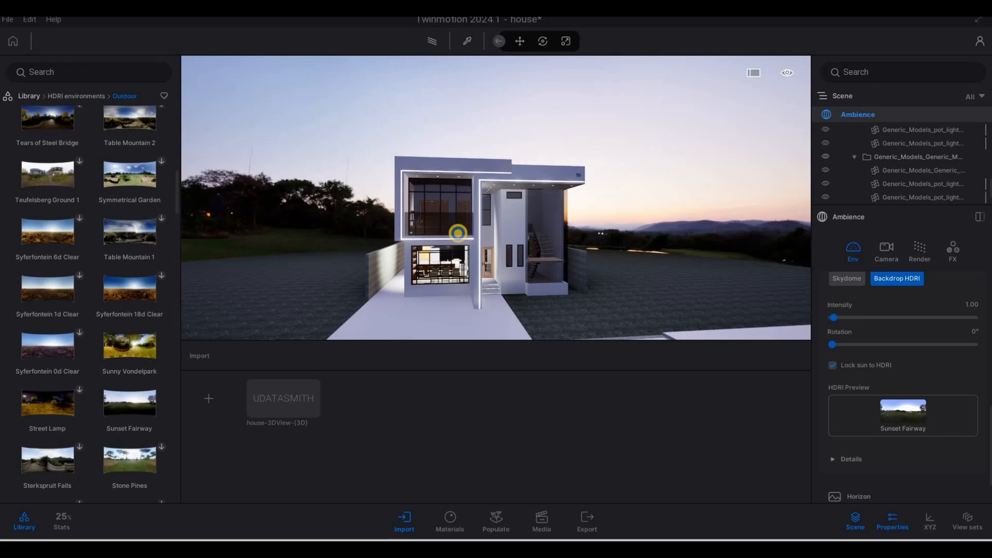
pyautogui.press('a')
pyautogui.moveTo(368, 233); pyautogui.dragTo(609, 249, button='right')
pyautogui.press('e')
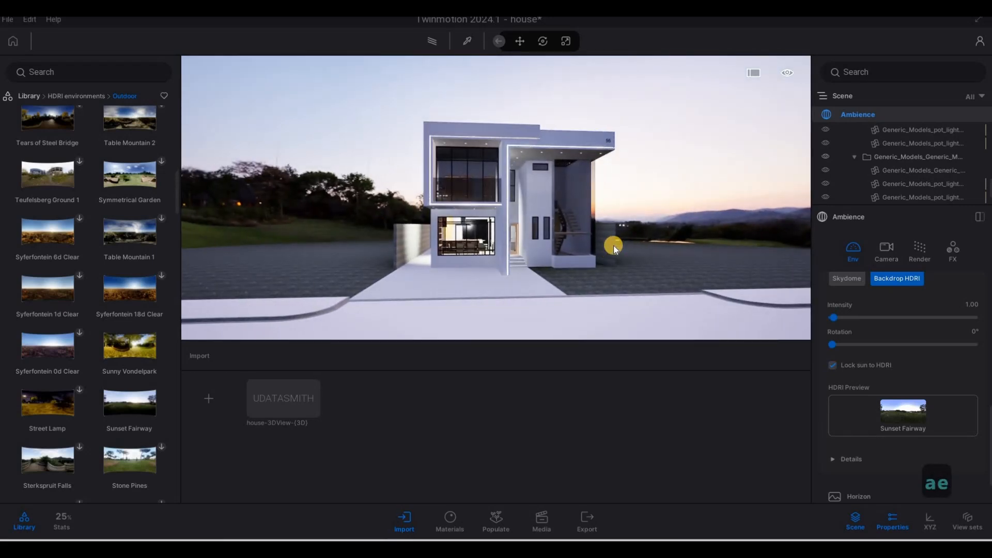
pyautogui.press('a')
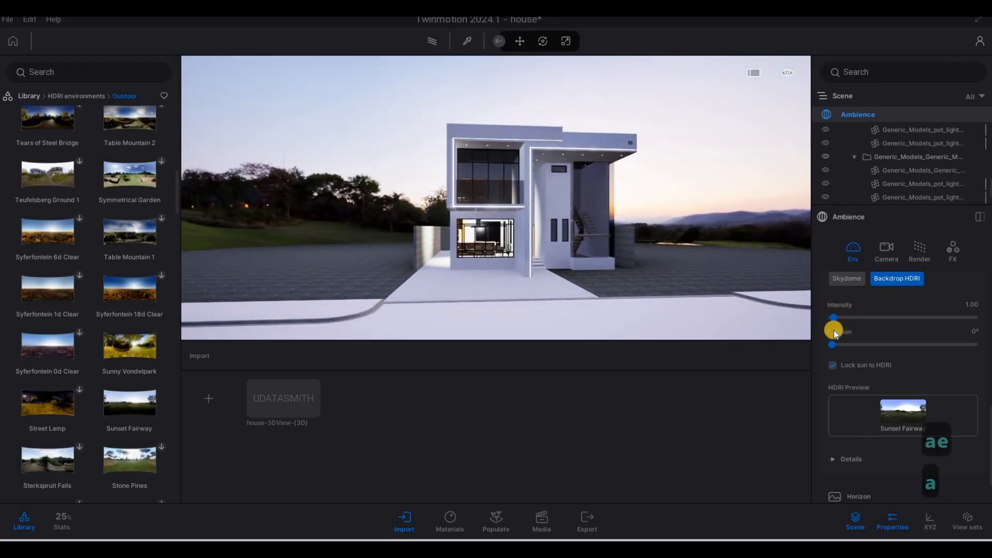
pyautogui.moveTo(838, 342); pyautogui.dragTo(827, 342)
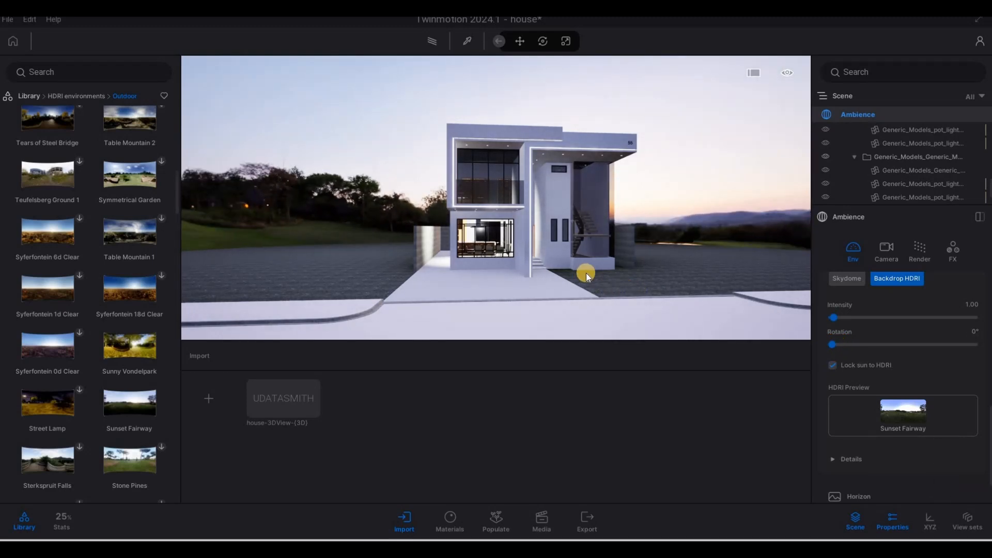
# - Move the camera closer to a three-quarter view of the front facade
pyautogui.press('w')
pyautogui.press('w')
pyautogui.press('d')
pyautogui.press('w')
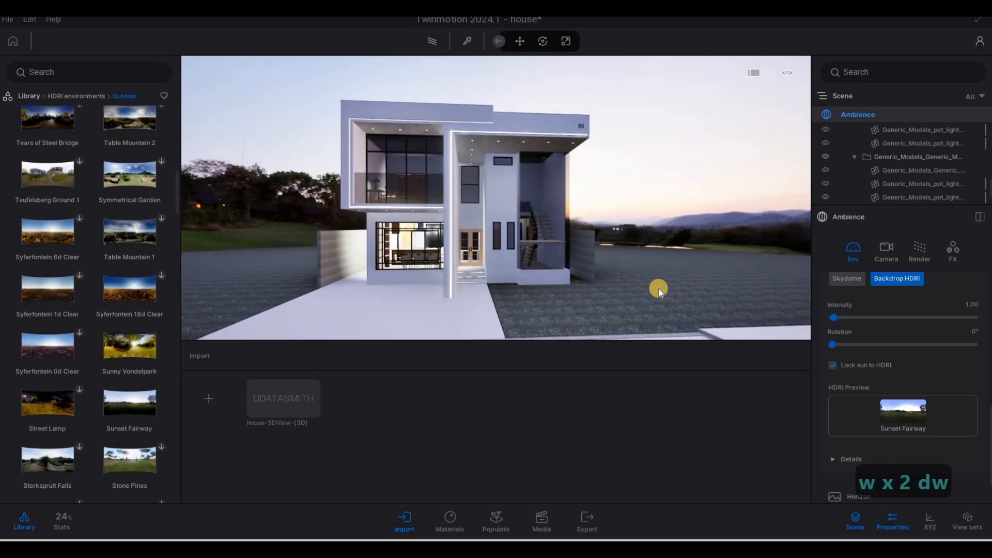
pyautogui.press('a')
pyautogui.press('d')
pyautogui.press('w')
pyautogui.press('w')
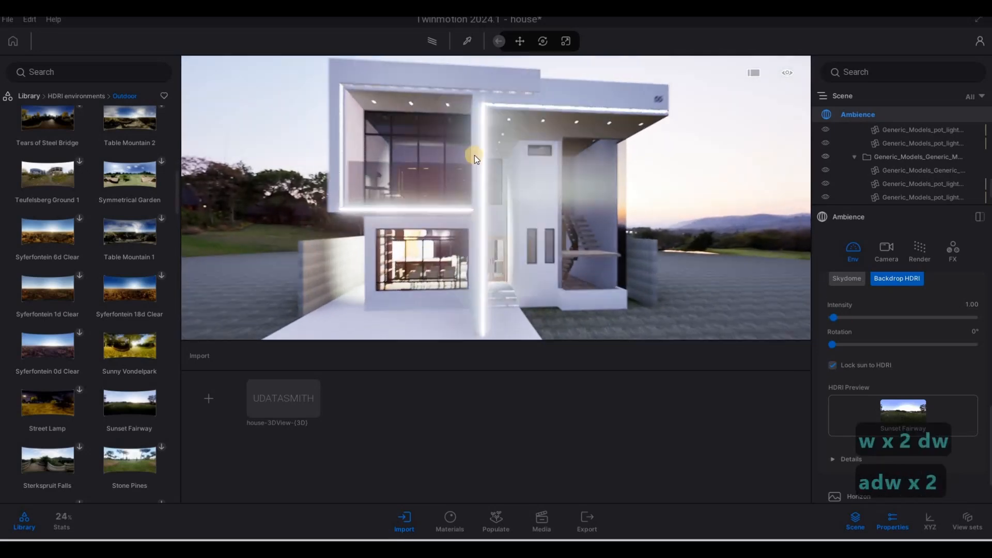
pyautogui.press('d')
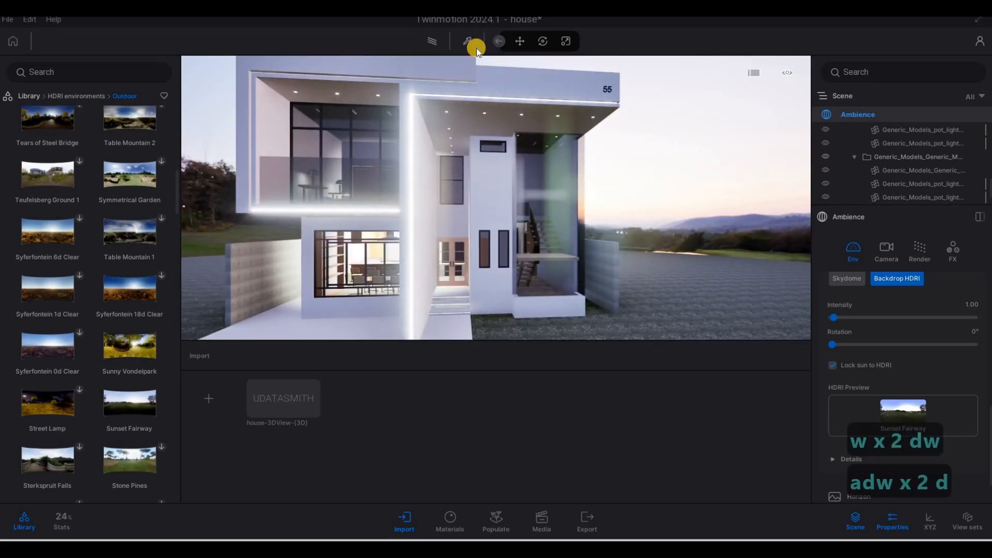
# - Sample the neon light strip's material above the entrance with the material picker
pyautogui.click(475, 47)
pyautogui.press('w')
pyautogui.press('q')
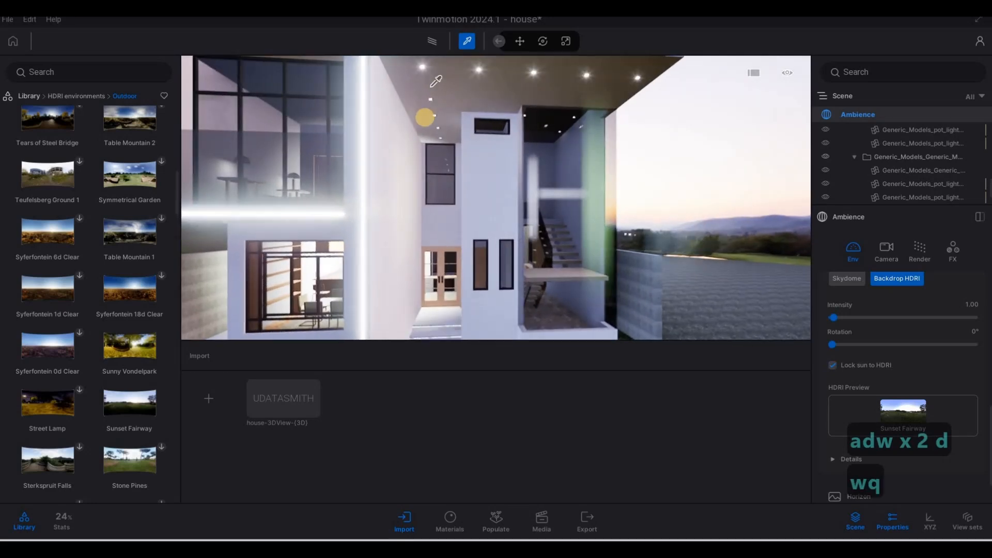
pyautogui.click(427, 112)
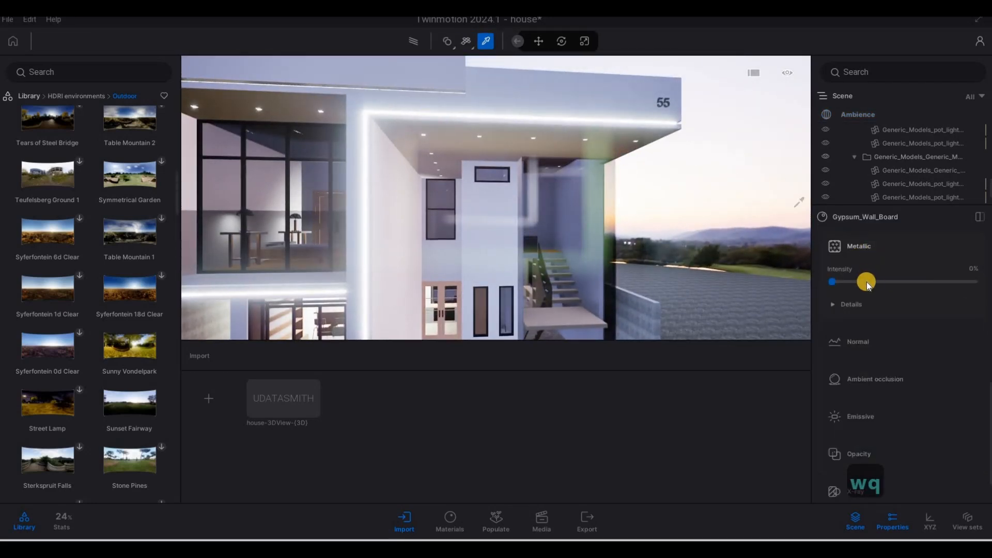
pyautogui.scroll(8, 866, 281)
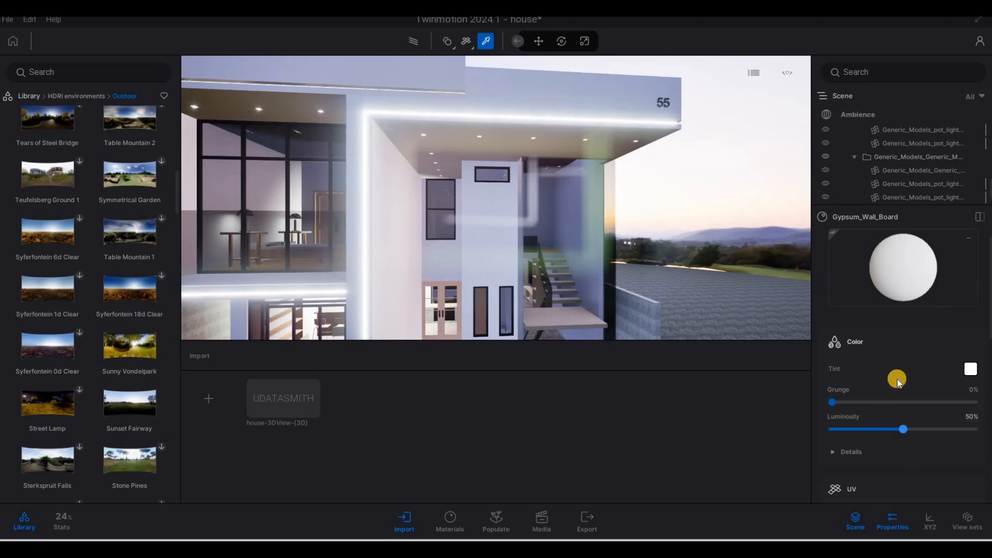
pyautogui.press('w')
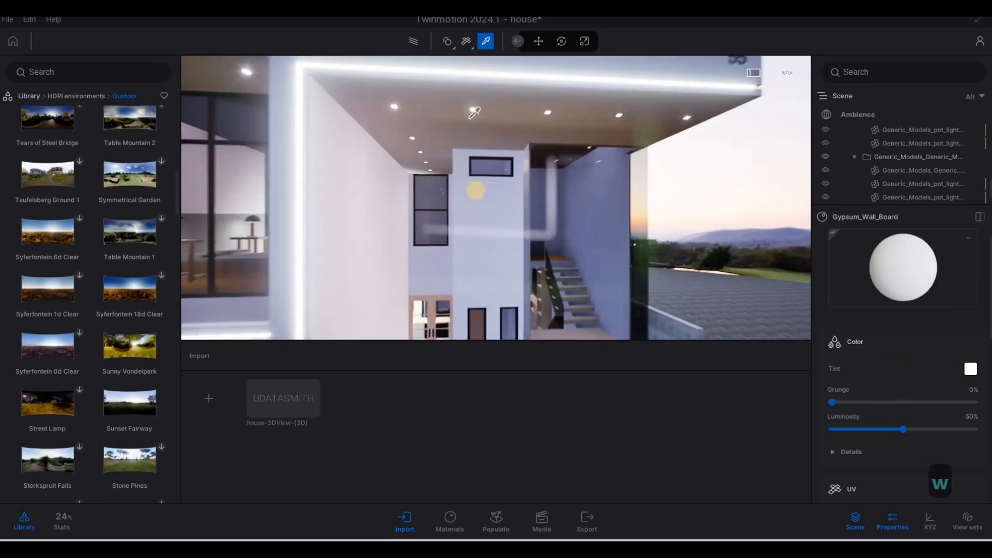
pyautogui.press('q')
pyautogui.press('w')
pyautogui.press('w')
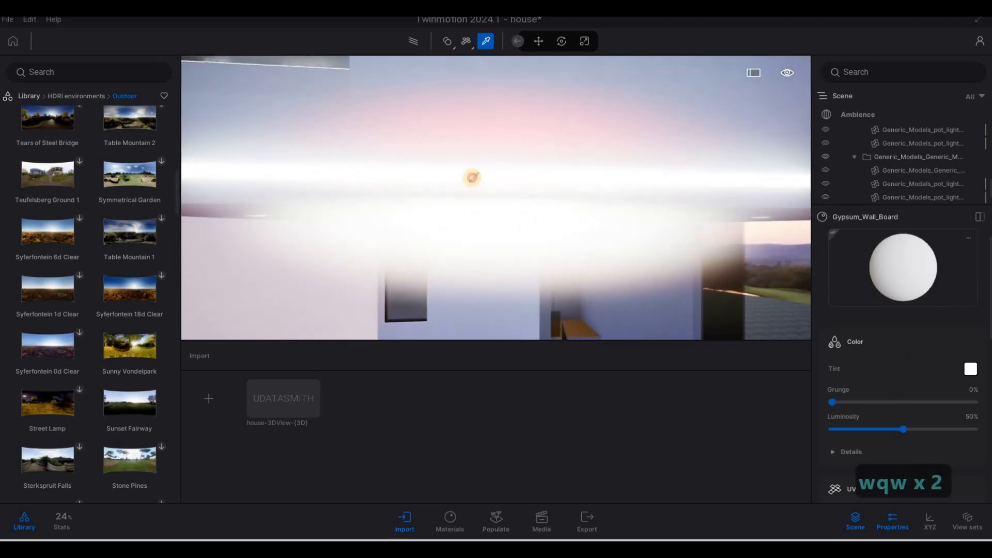
pyautogui.click(472, 173)
# - Set the Neon 01 material's glow to 10 nit
pyautogui.moveTo(957, 393); pyautogui.dragTo(836, 392)
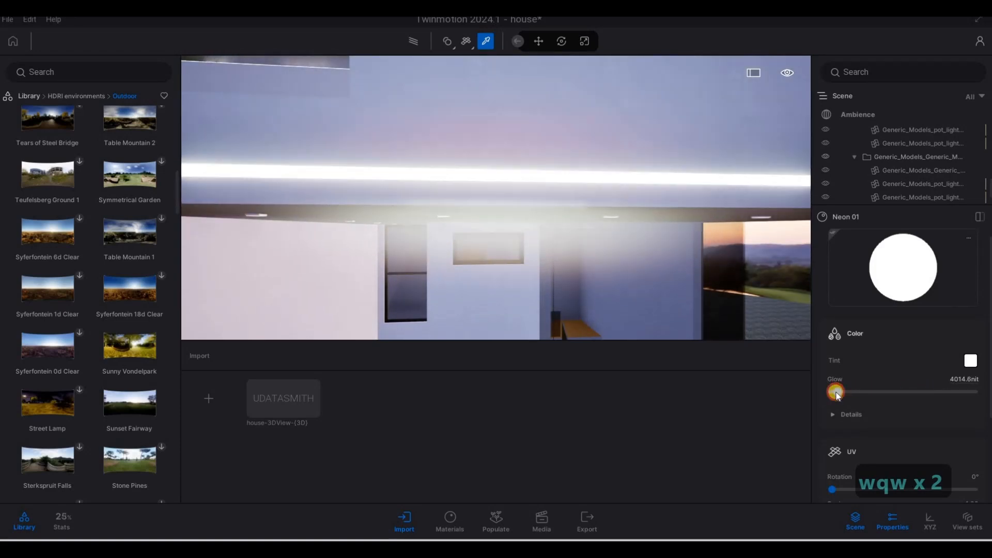
pyautogui.press('s')
pyautogui.press('e')
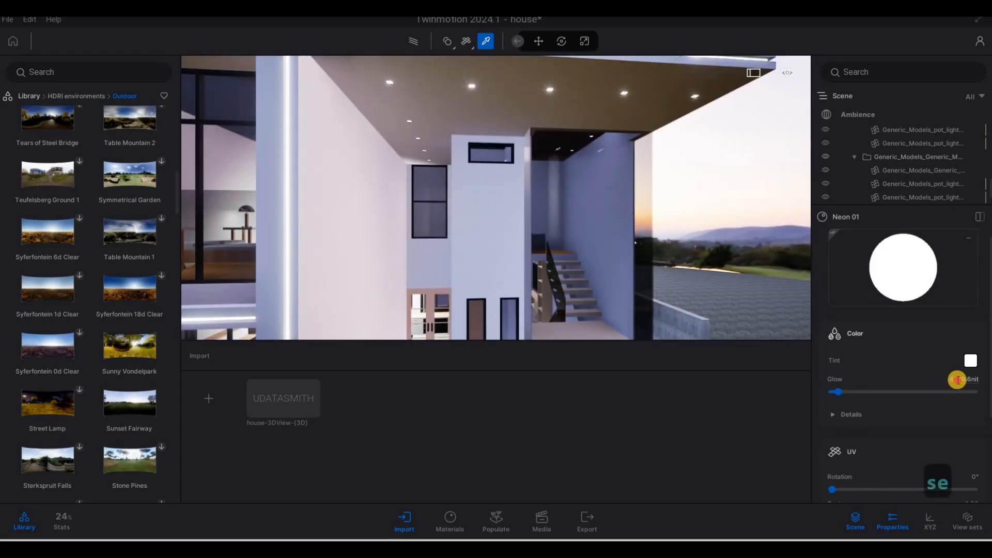
pyautogui.write('10')
pyautogui.press('Return')
pyautogui.click(952, 360)
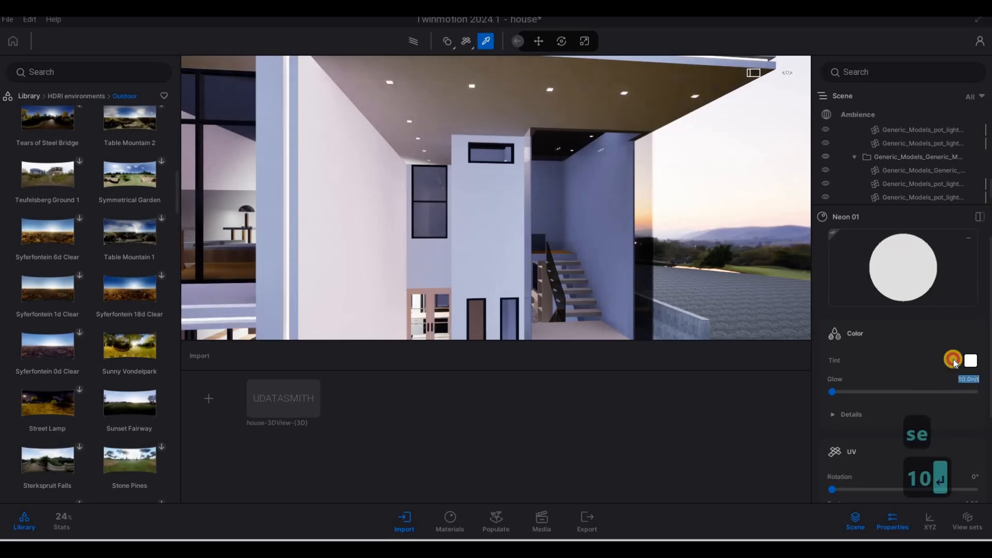
pyautogui.click(897, 335)
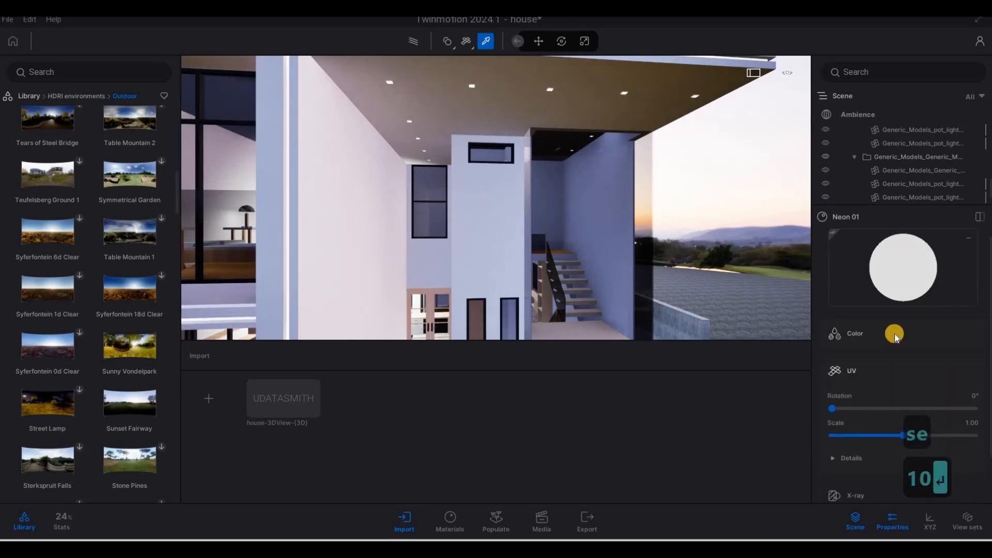
pyautogui.click(894, 334)
# - Move into the kitchen and select one of the range-hood spot lights
pyautogui.press('s')
pyautogui.press('s')
pyautogui.press('w')
pyautogui.press('e')
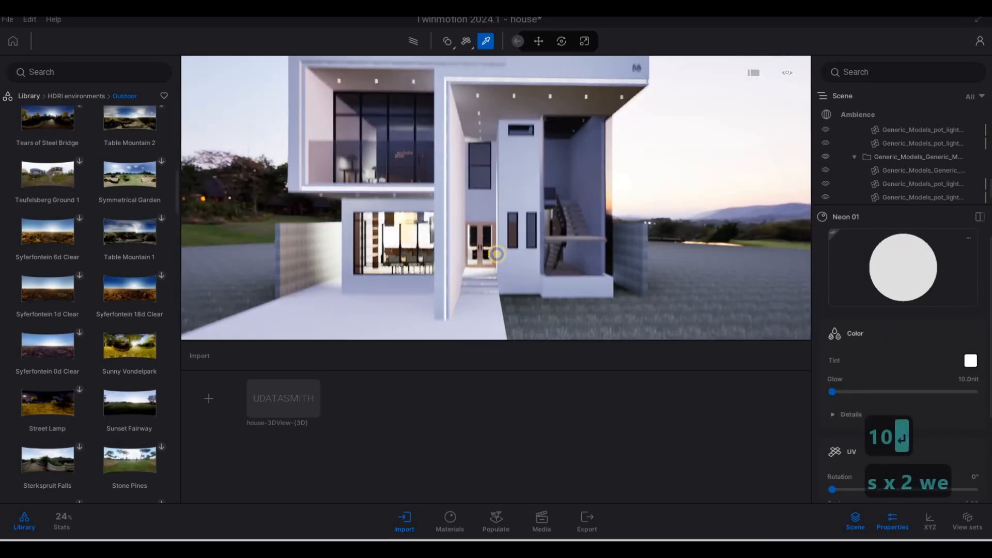
pyautogui.press('a')
pyautogui.press('w')
pyautogui.press('e')
pyautogui.press('w')
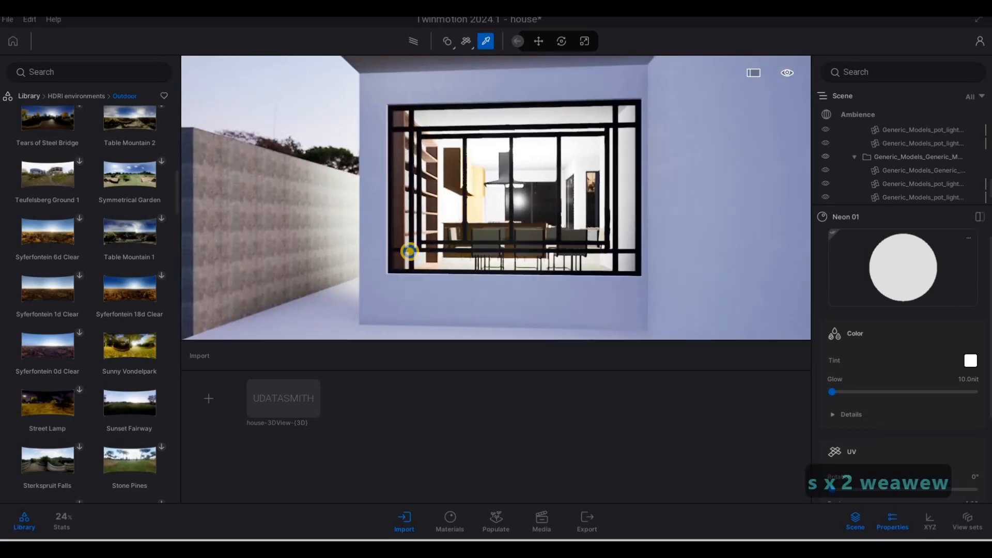
pyautogui.press('w')
pyautogui.press('w')
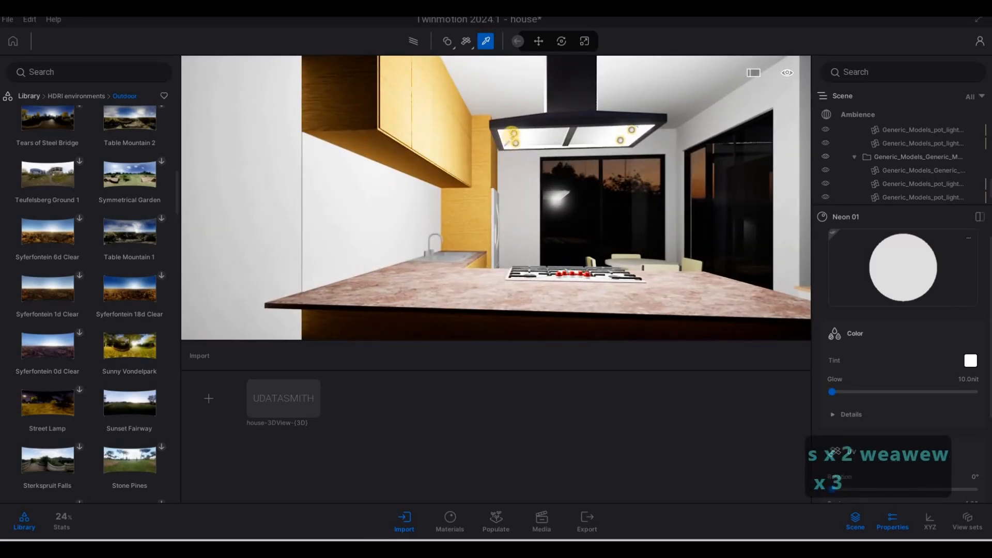
pyautogui.click(512, 134)
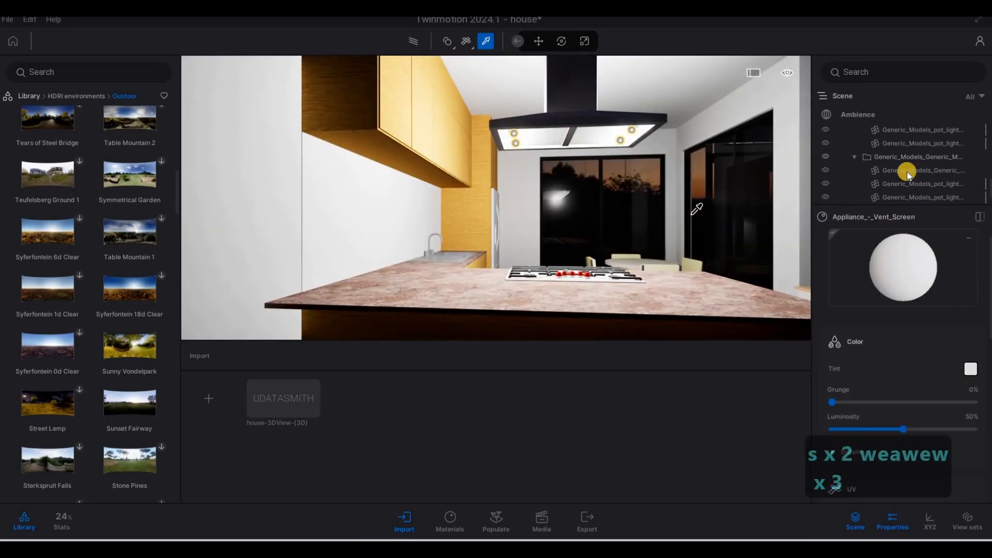
pyautogui.scroll(-1, 945, 184)
pyautogui.scroll(-2, 924, 181)
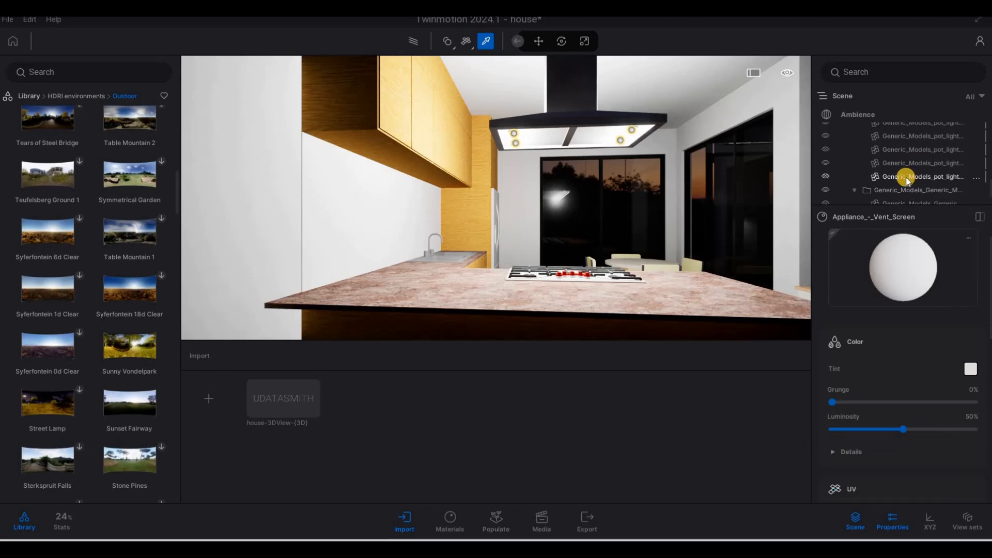
pyautogui.scroll(-3, 911, 182)
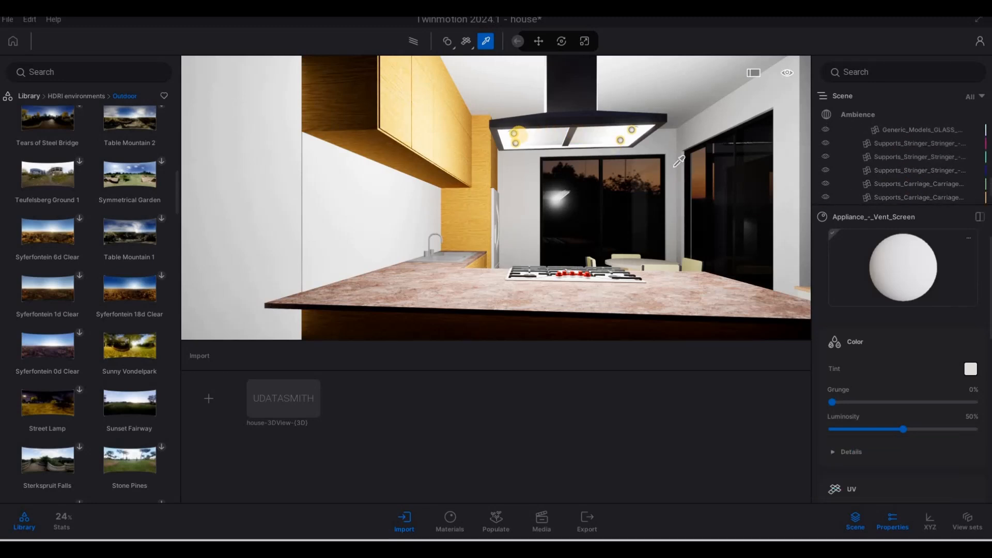
pyautogui.press('Escape')
pyautogui.press('Escape')
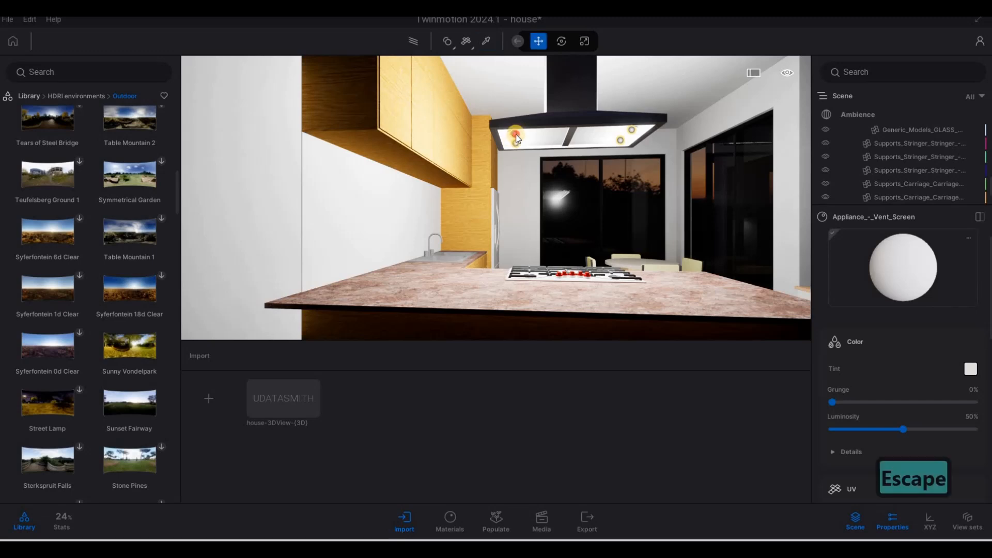
pyautogui.click(514, 135)
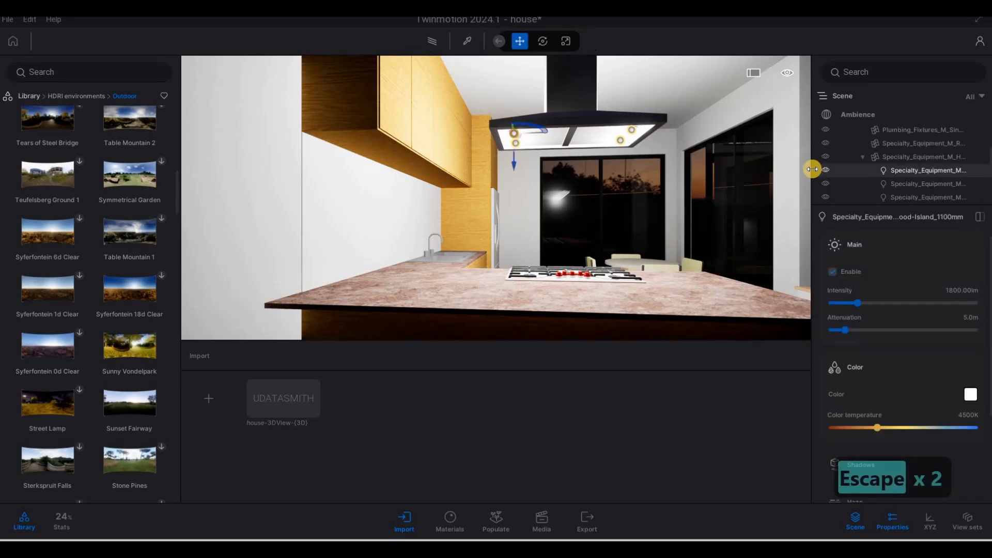
# - Select all range-hood lights and set their color temperature to about 3850 K and intensity to about 474 lm
pyautogui.click(912, 184)
pyautogui.click(905, 172)
pyautogui.keyDown('ctrl'); pyautogui.click(896, 186); pyautogui.keyUp('ctrl')
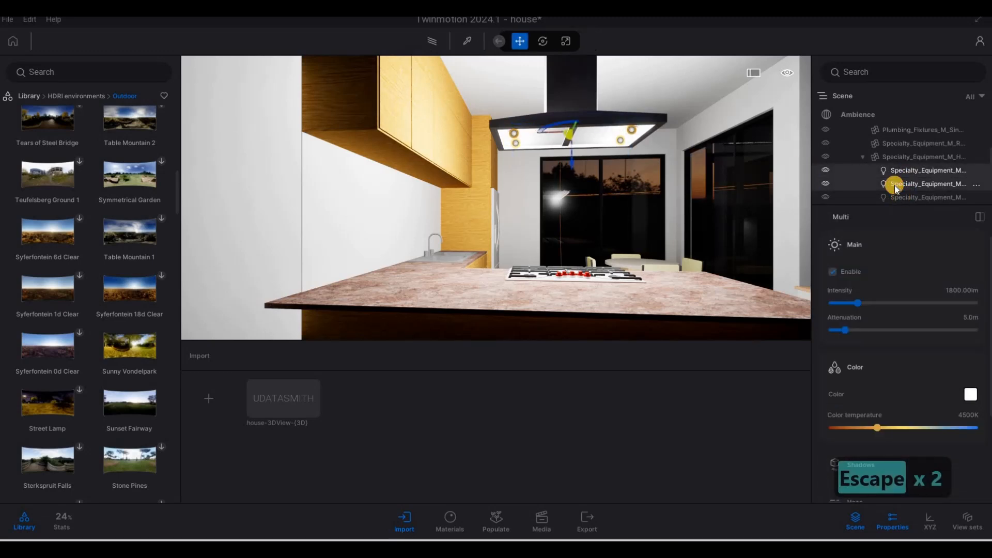
pyautogui.keyDown('ctrl'); pyautogui.click(900, 196); pyautogui.keyUp('ctrl')
pyautogui.scroll(-2, 907, 166)
pyautogui.keyDown('ctrl'); pyautogui.click(909, 161); pyautogui.keyUp('ctrl')
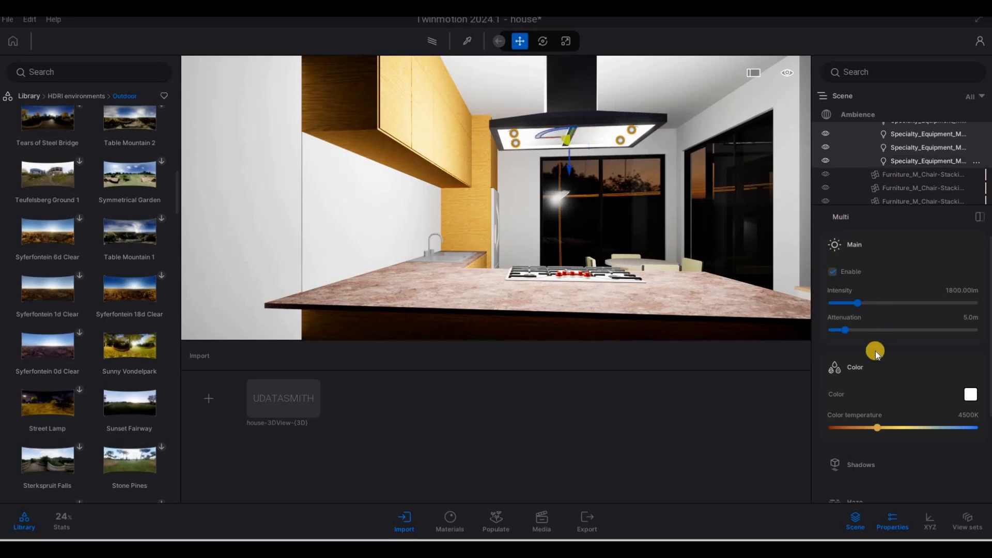
pyautogui.moveTo(875, 426); pyautogui.dragTo(872, 425)
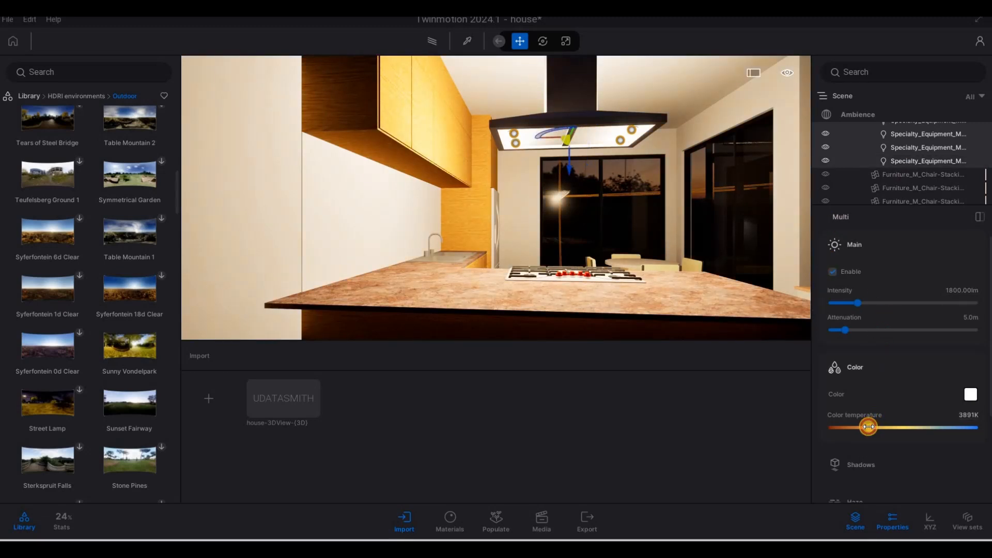
pyautogui.click(843, 302)
pyautogui.moveTo(843, 301); pyautogui.dragTo(839, 302)
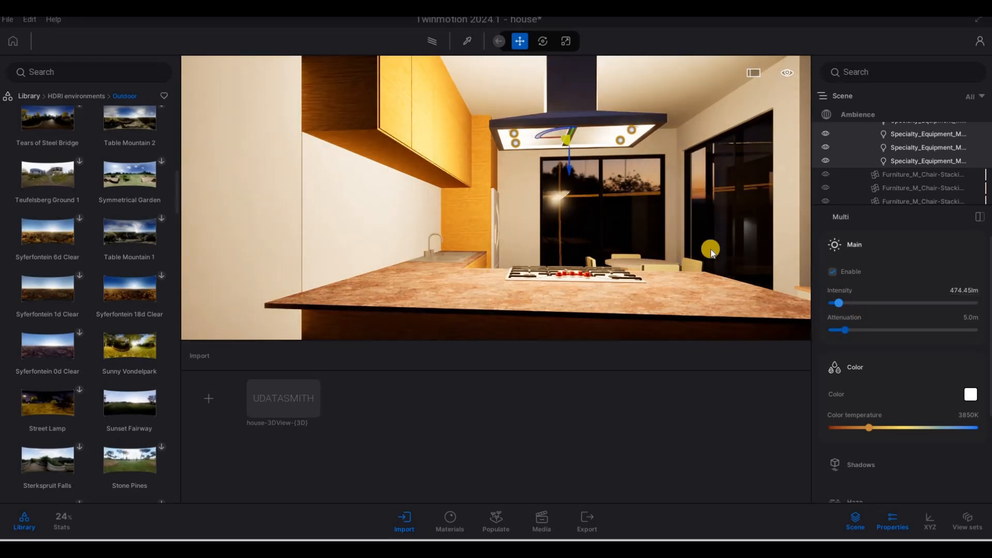
# - Move to the upstairs bedroom and select the bedside table lamp
pyautogui.press('s')
pyautogui.press('s')
pyautogui.press('s')
pyautogui.press('d')
pyautogui.press('q')
pyautogui.press('d')
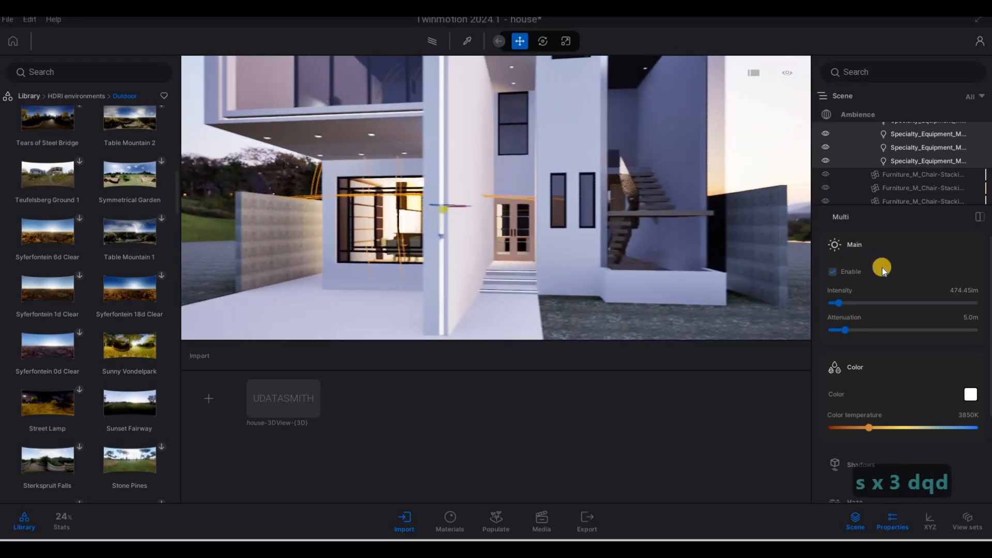
pyautogui.press('q')
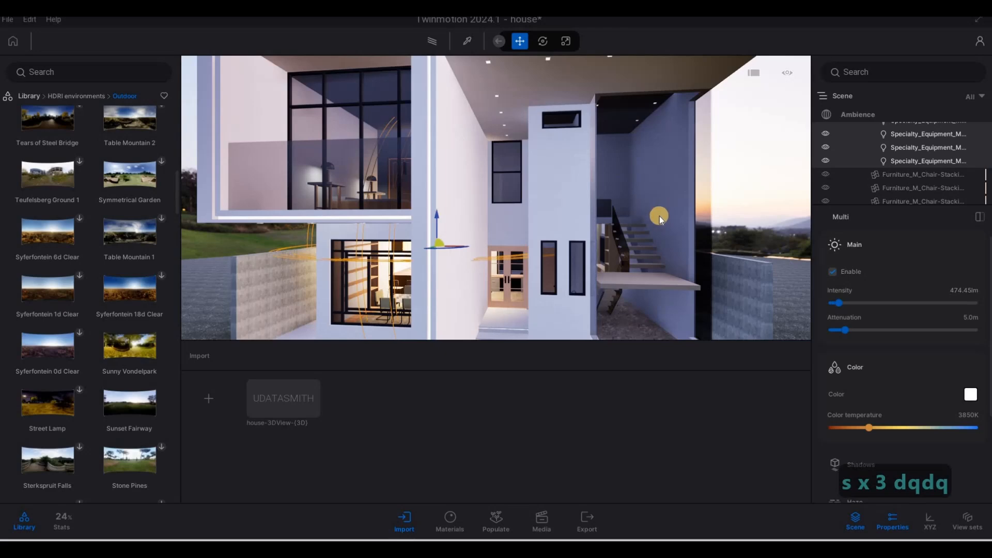
pyautogui.press('d')
pyautogui.press('w')
pyautogui.press('a')
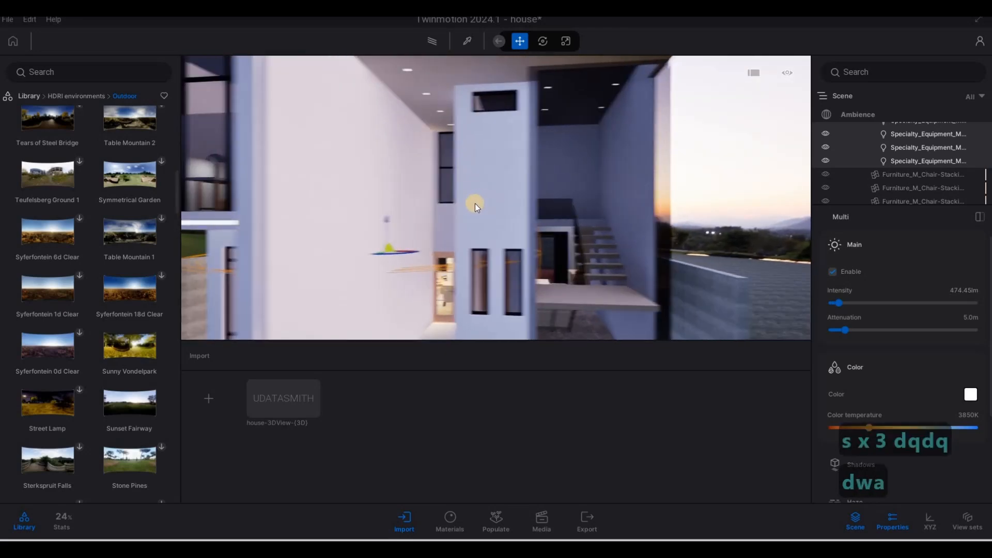
pyautogui.press('w')
pyautogui.press('q')
pyautogui.press('w')
pyautogui.press('e')
pyautogui.press('a')
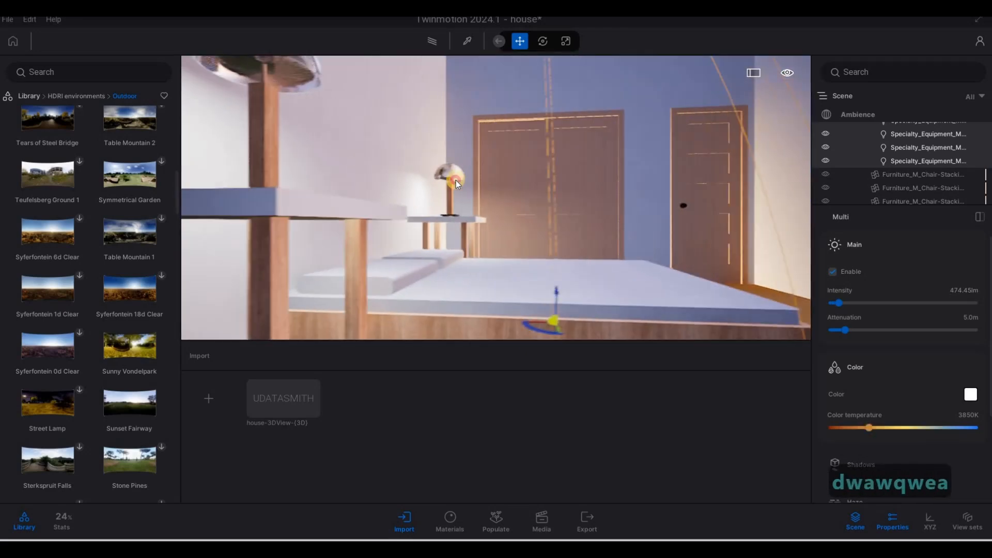
pyautogui.press('Escape')
pyautogui.click(455, 178)
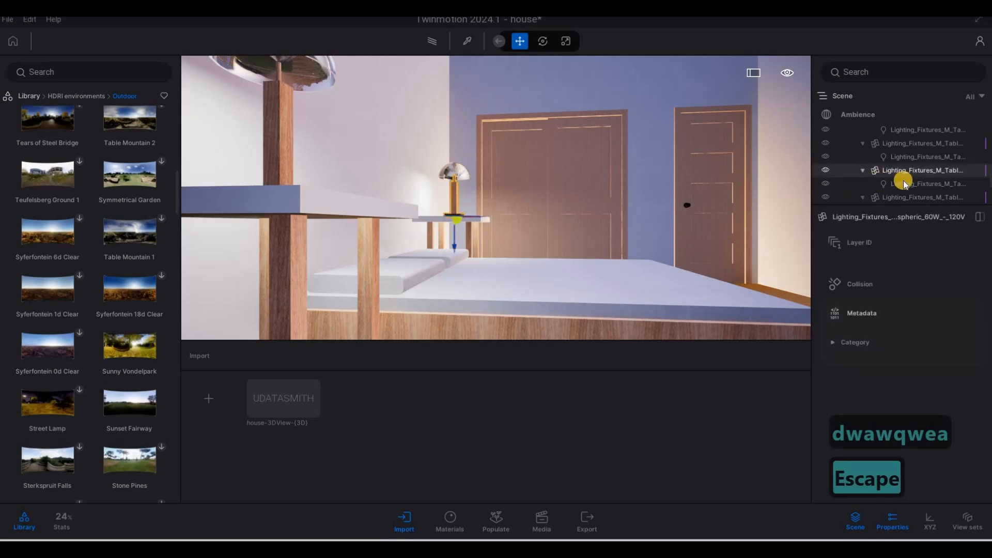
# - Select the bedside lamps' light sources and warm their color temperature to about 2485 K
pyautogui.click(905, 185)
pyautogui.keyDown('ctrl'); pyautogui.click(907, 159); pyautogui.keyUp('ctrl')
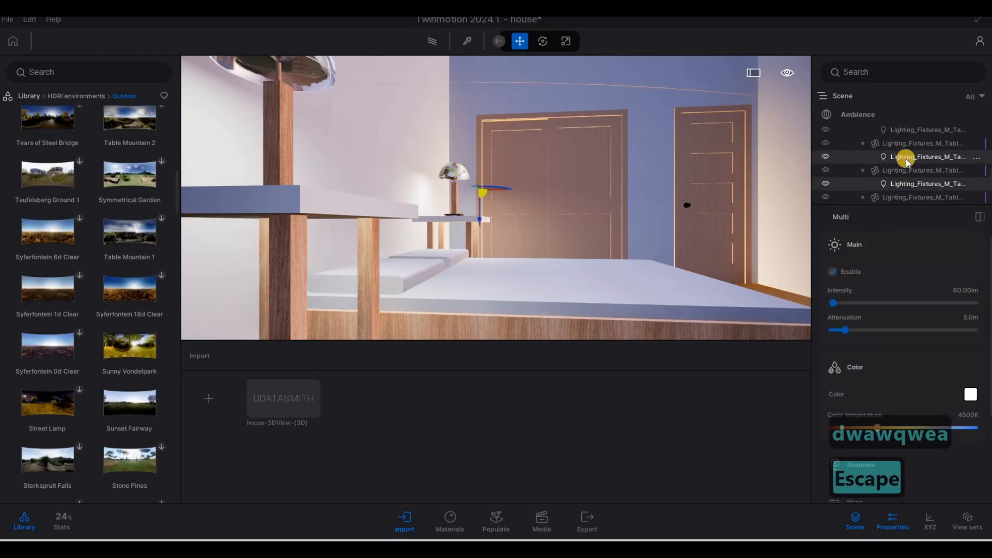
pyautogui.scroll(1, 899, 174)
pyautogui.keyDown('ctrl'); pyautogui.click(906, 163); pyautogui.keyUp('ctrl')
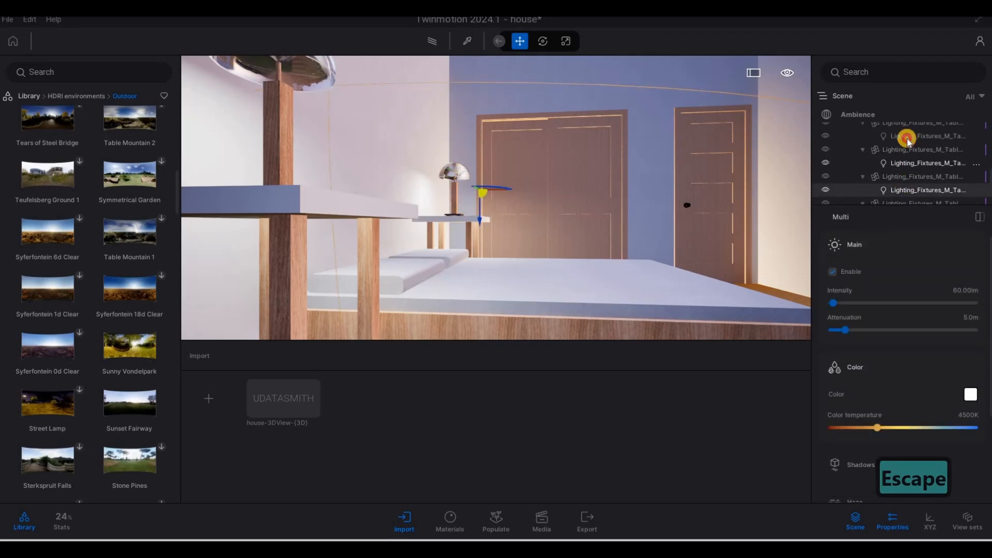
pyautogui.keyDown('ctrl'); pyautogui.click(905, 137); pyautogui.keyUp('ctrl')
pyautogui.scroll(2, 921, 166)
pyautogui.keyDown('ctrl'); pyautogui.click(911, 145); pyautogui.keyUp('ctrl')
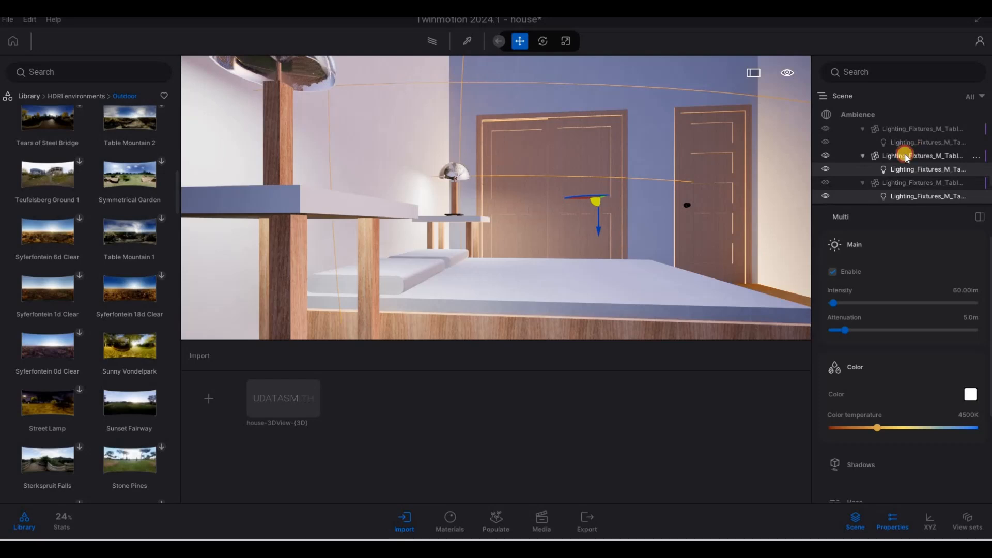
pyautogui.scroll(3, 903, 171)
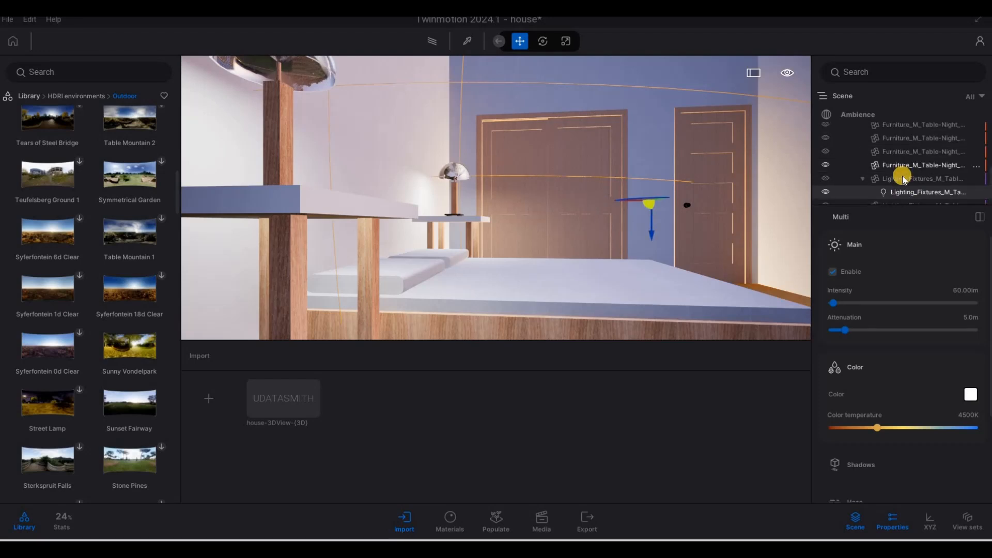
pyautogui.scroll(-5, 902, 176)
pyautogui.scroll(-2, 900, 196)
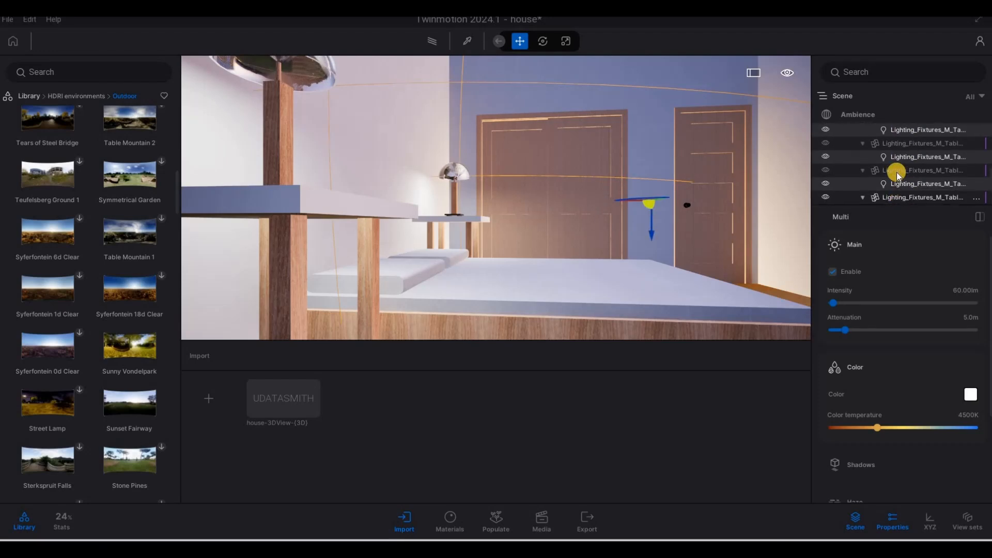
pyautogui.scroll(-1, 896, 172)
pyautogui.keyDown('ctrl'); pyautogui.click(894, 178); pyautogui.keyUp('ctrl')
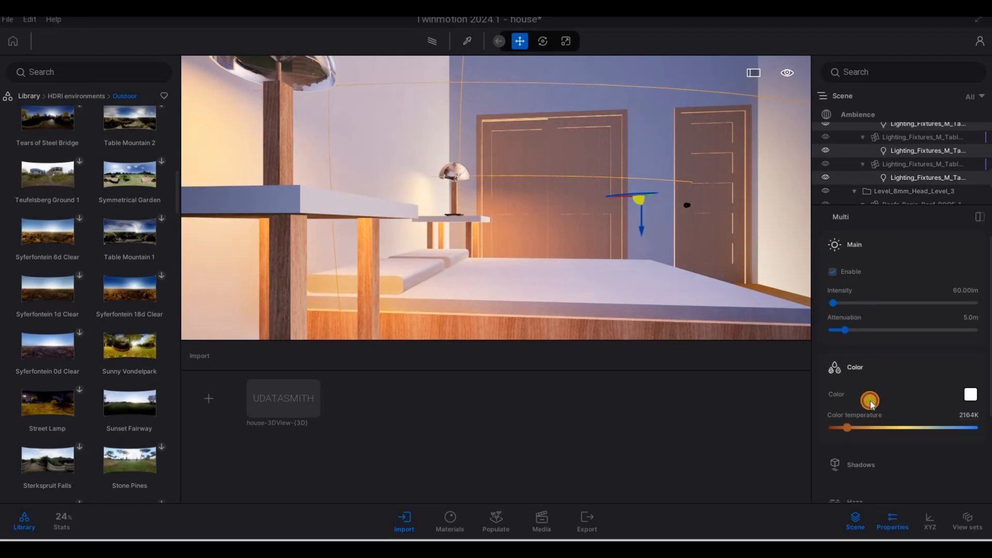
pyautogui.scroll(-1, 890, 343)
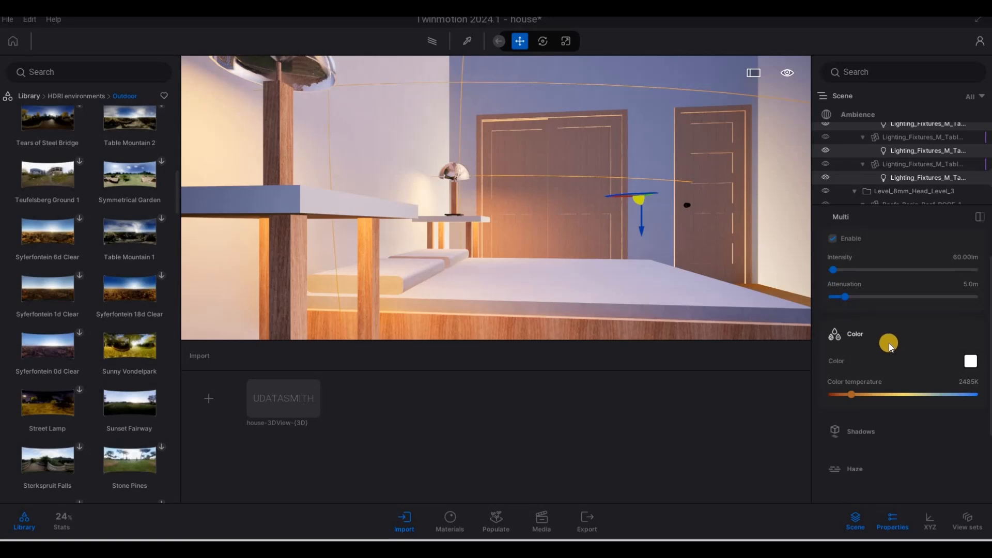
pyautogui.scroll(1, 888, 345)
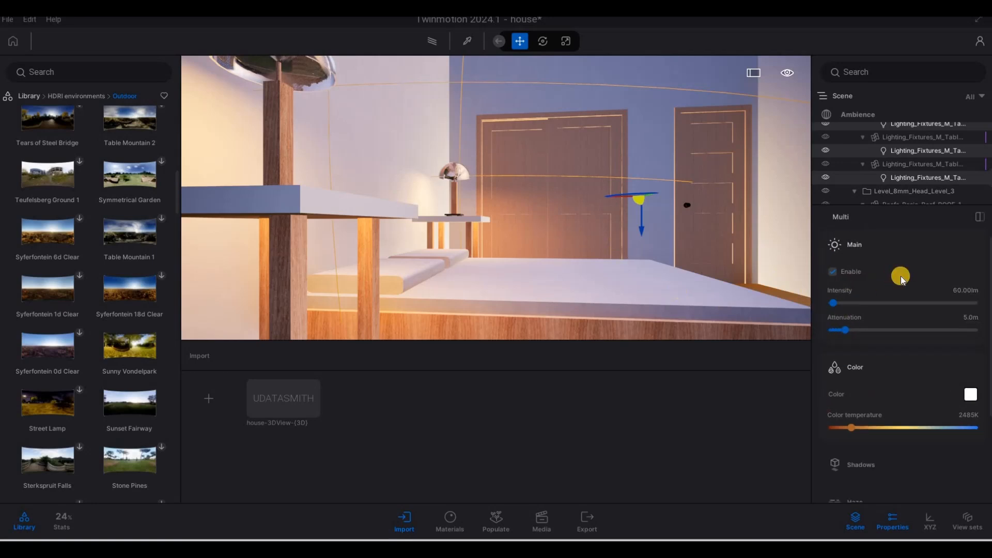
# - Set the selected bedside lamps' intensity to 20 lm
pyautogui.press('s')
pyautogui.click(959, 289)
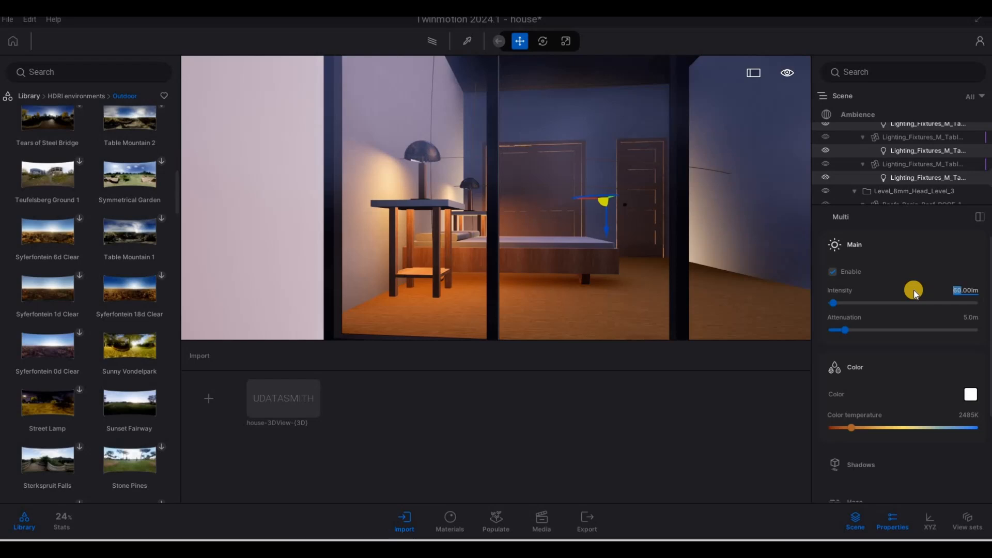
pyautogui.write('20')
pyautogui.press('Return')
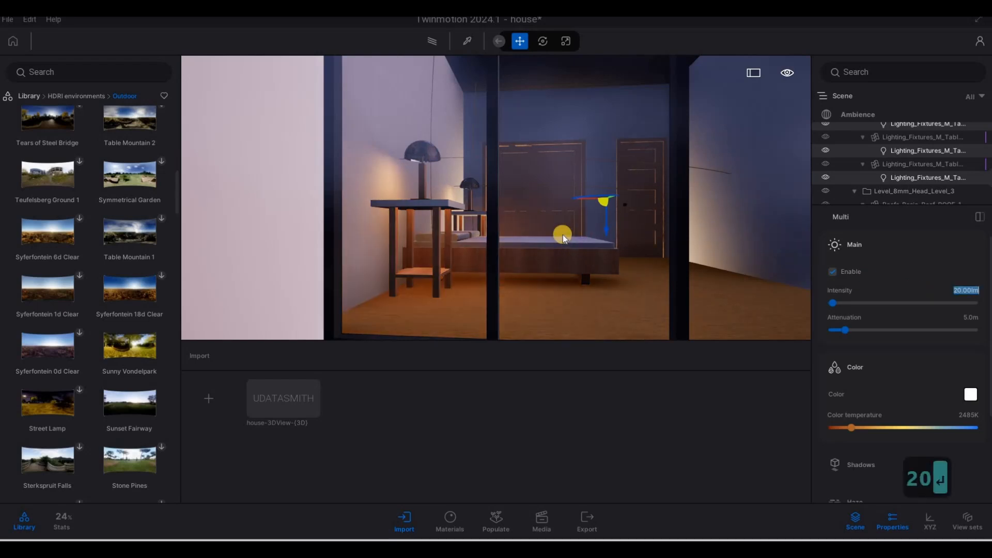
pyautogui.press('s')
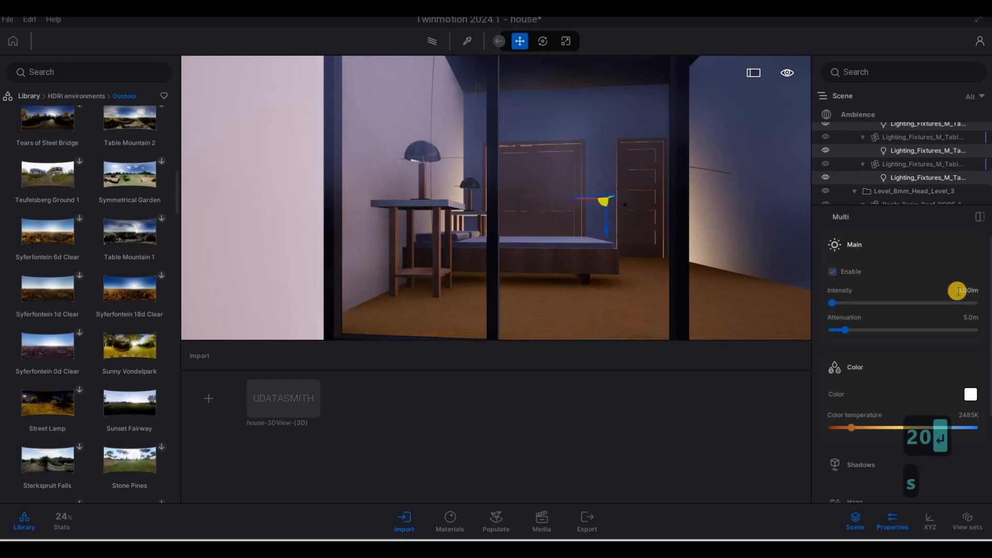
pyautogui.write('20')
pyautogui.press('Return')
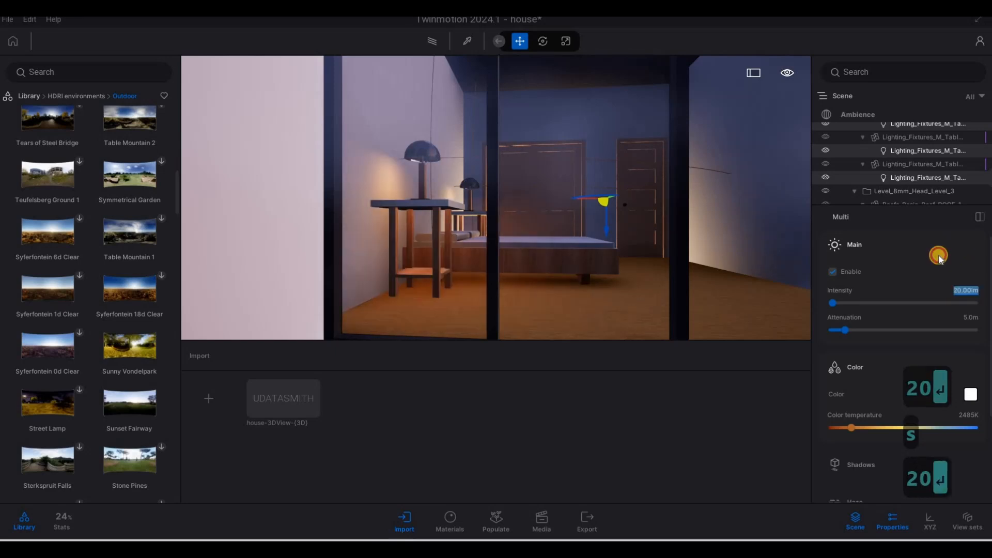
pyautogui.click(843, 257)
pyautogui.click(885, 246)
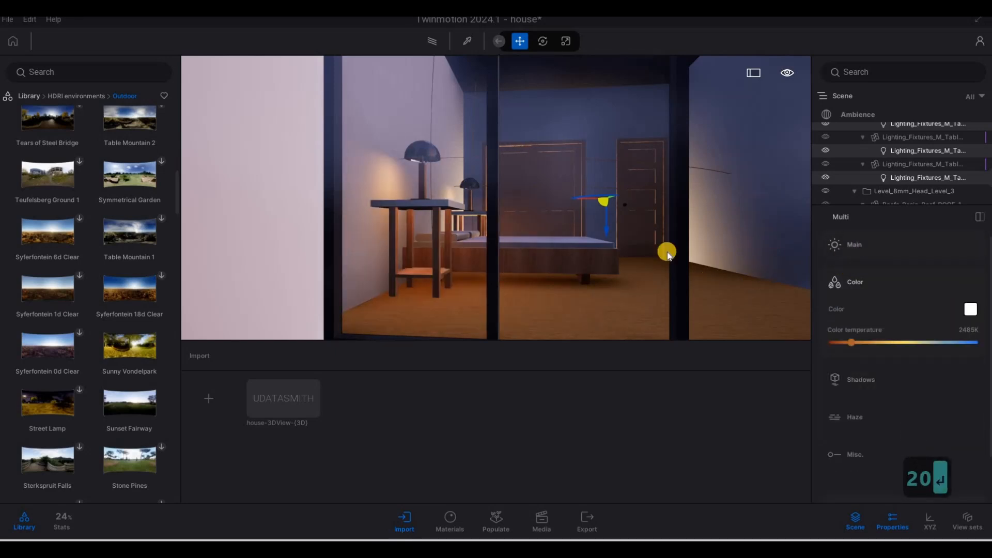
# - Move out to the exterior overhang and sample the soffit ceiling's material with the material picker
pyautogui.press('s')
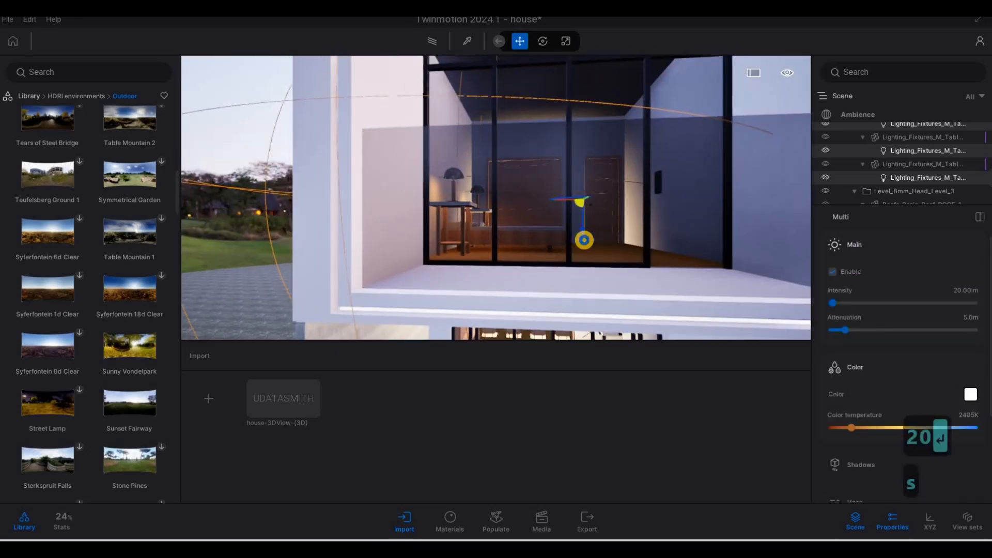
pyautogui.press('d')
pyautogui.press('s')
pyautogui.press('d')
pyautogui.press('w')
pyautogui.press('a')
pyautogui.press('a')
pyautogui.press('e')
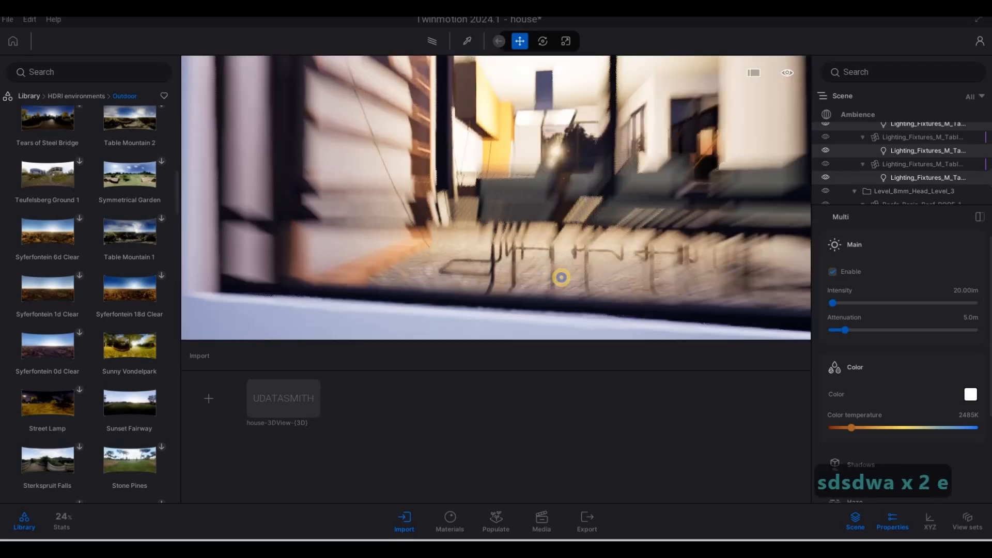
pyautogui.press('w')
pyautogui.press('q')
pyautogui.press('e')
pyautogui.press('w')
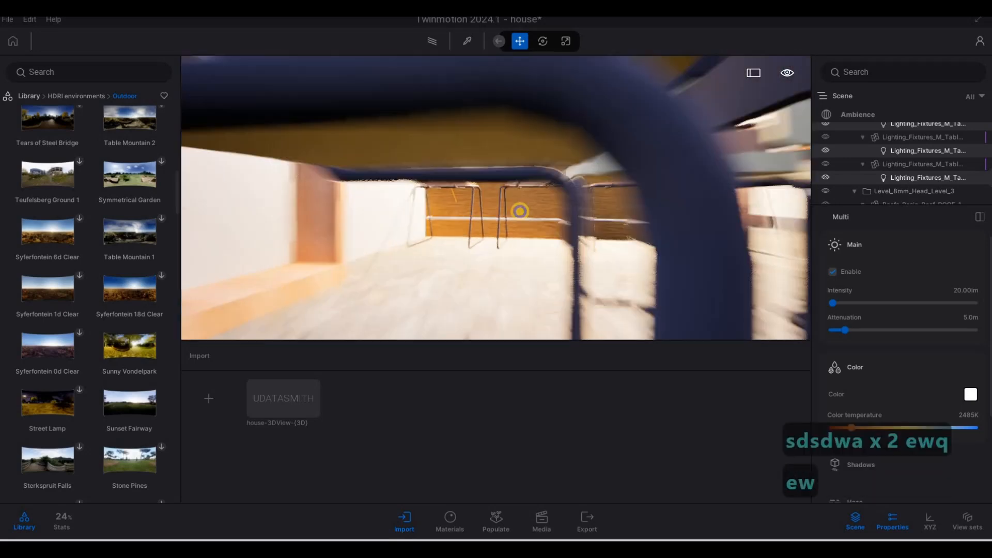
pyautogui.press('q')
pyautogui.press('d')
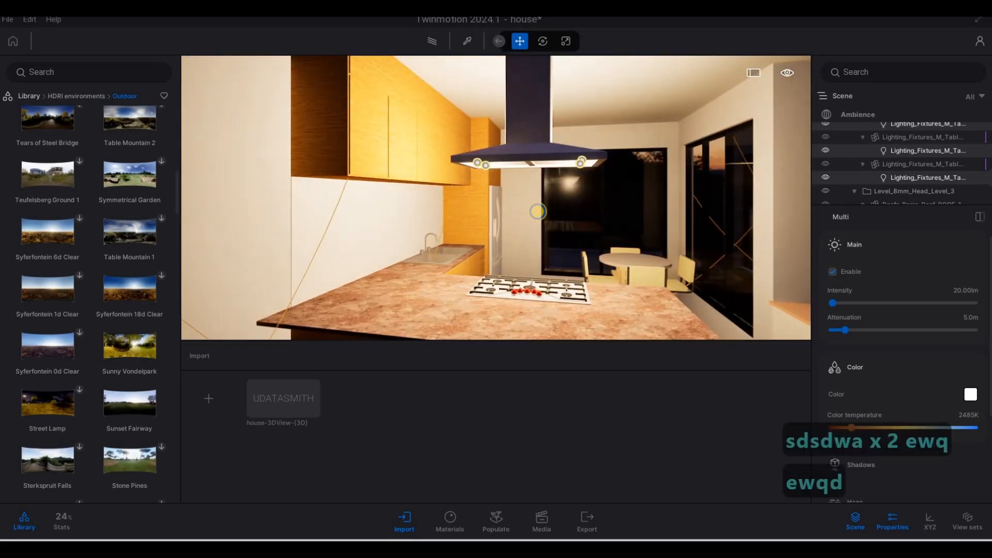
pyautogui.press('s')
pyautogui.press('a')
pyautogui.press('Escape')
pyautogui.press('Escape')
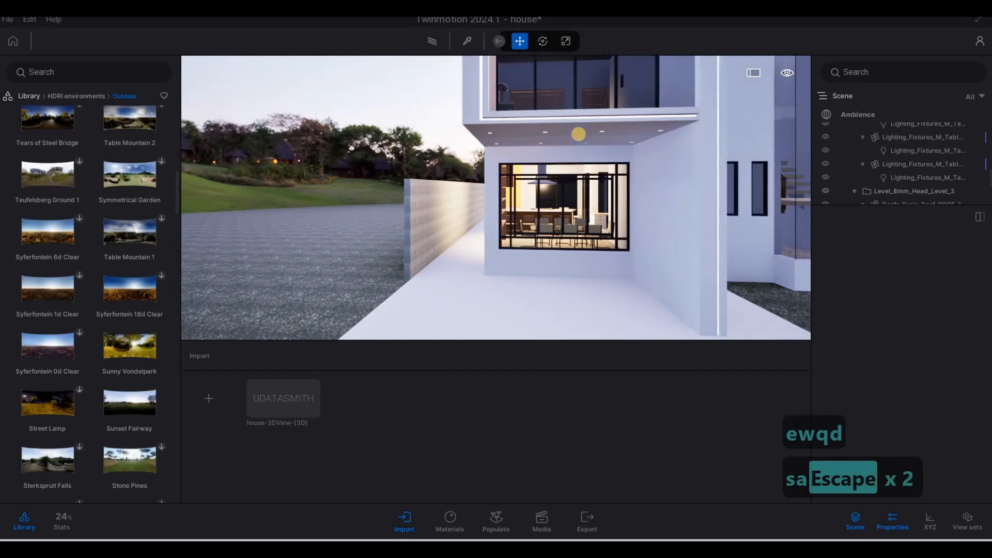
pyautogui.press('s')
pyautogui.press('d')
pyautogui.press('w')
pyautogui.press('q')
pyautogui.press('w')
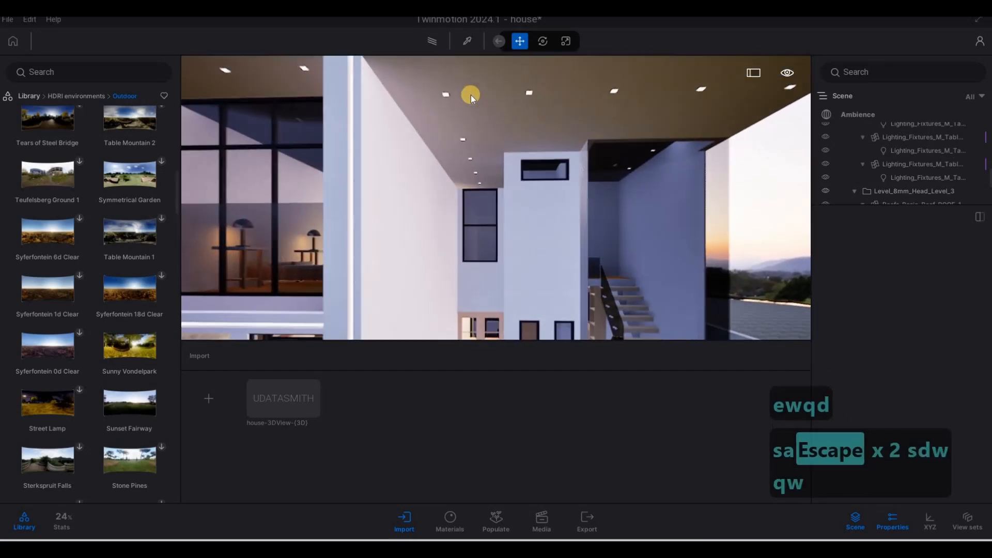
pyautogui.press('q')
pyautogui.press('e')
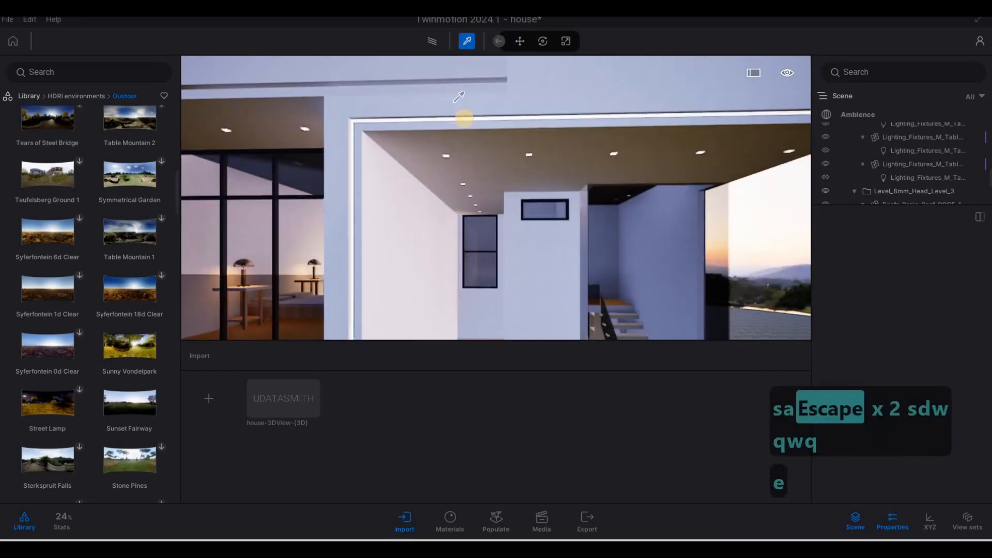
pyautogui.click(469, 111)
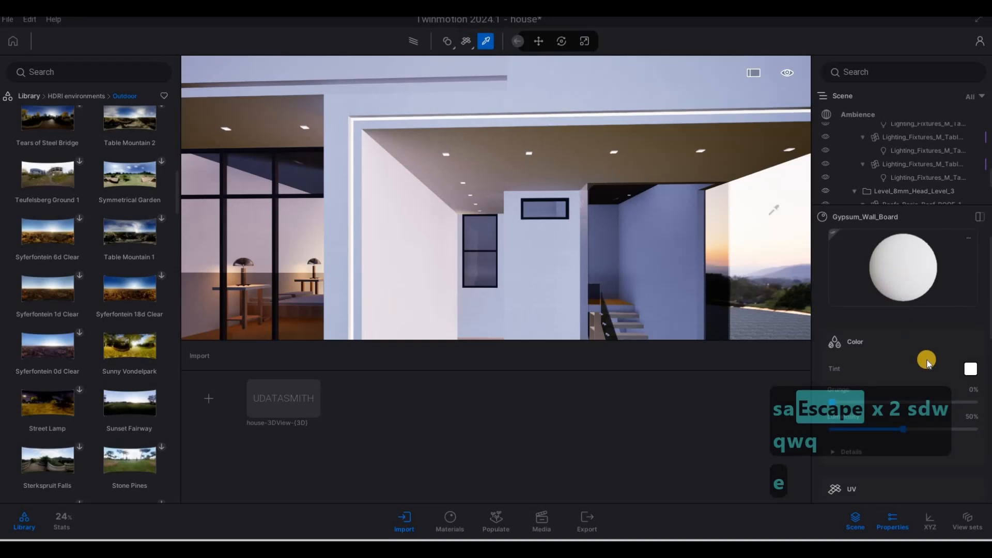
pyautogui.scroll(-1, 925, 369)
pyautogui.scroll(-3, 894, 408)
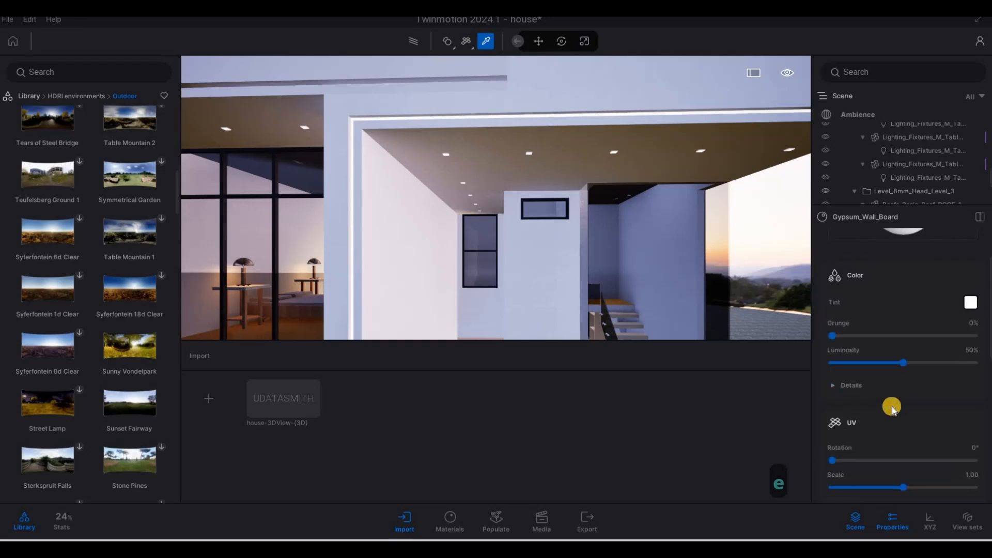
pyautogui.scroll(3, 885, 389)
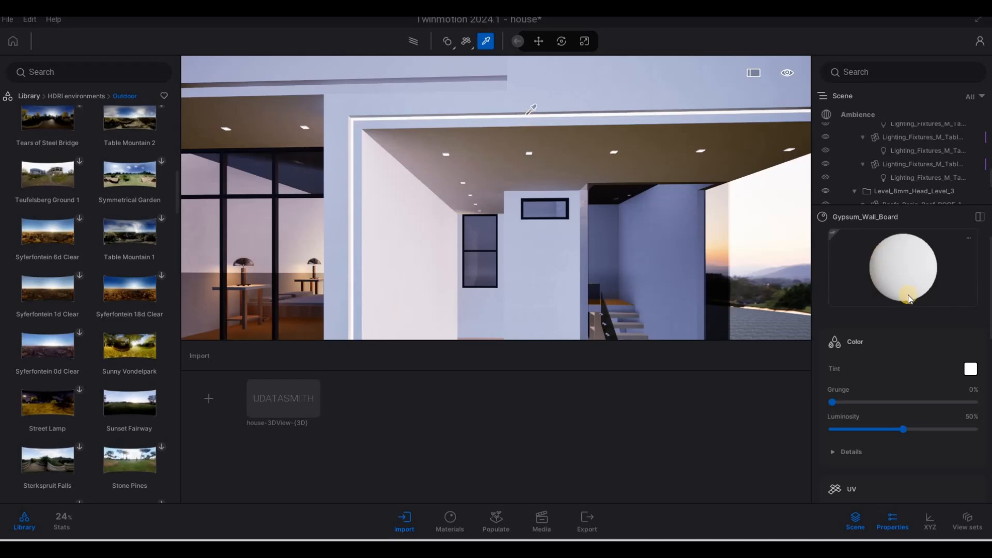
# - Sample the soffit downlights, ceiling and fascia edge to find the neon strip material
pyautogui.click(527, 112)
pyautogui.press('w')
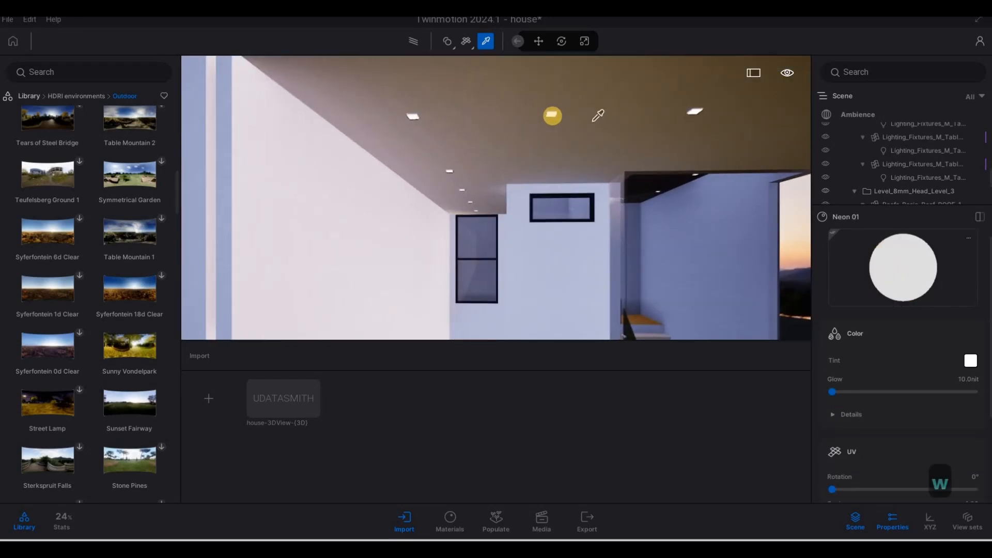
pyautogui.click(553, 116)
pyautogui.press('w')
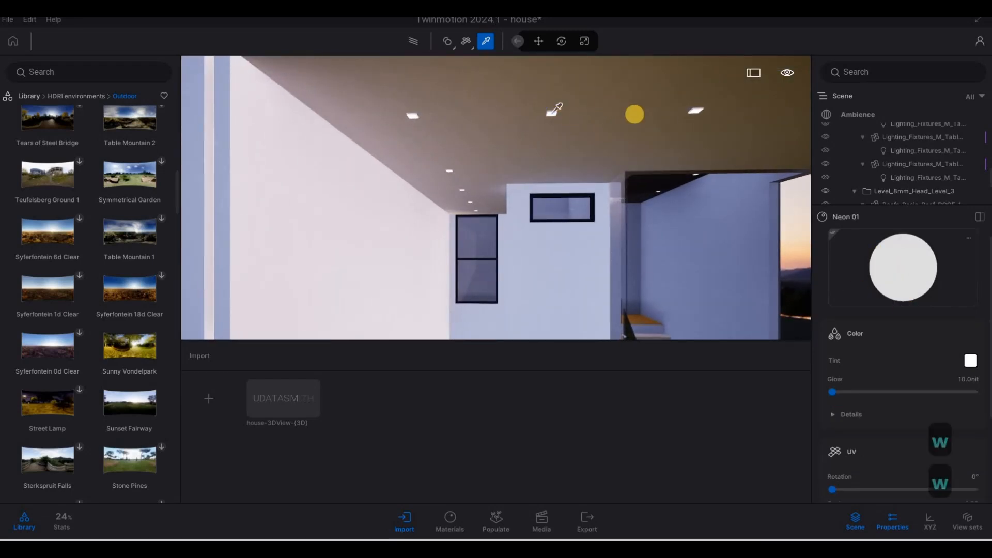
pyautogui.press('s')
pyautogui.click(549, 161)
pyautogui.click(550, 157)
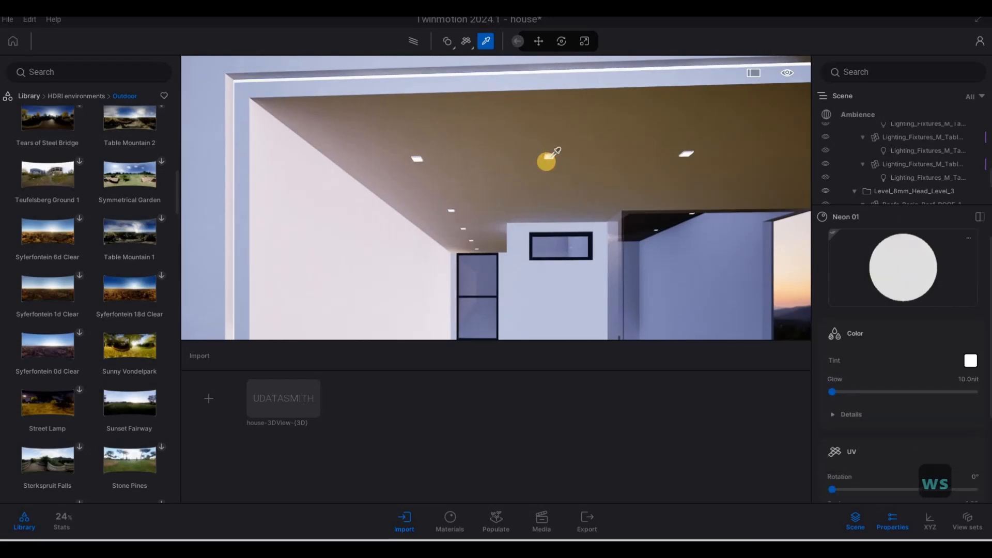
pyautogui.click(671, 191)
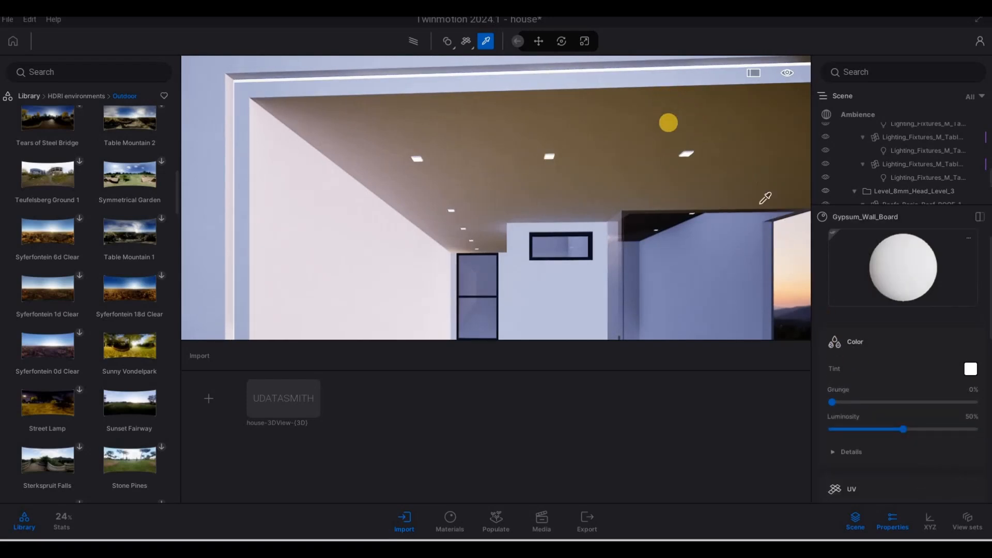
pyautogui.press('q')
pyautogui.press('e')
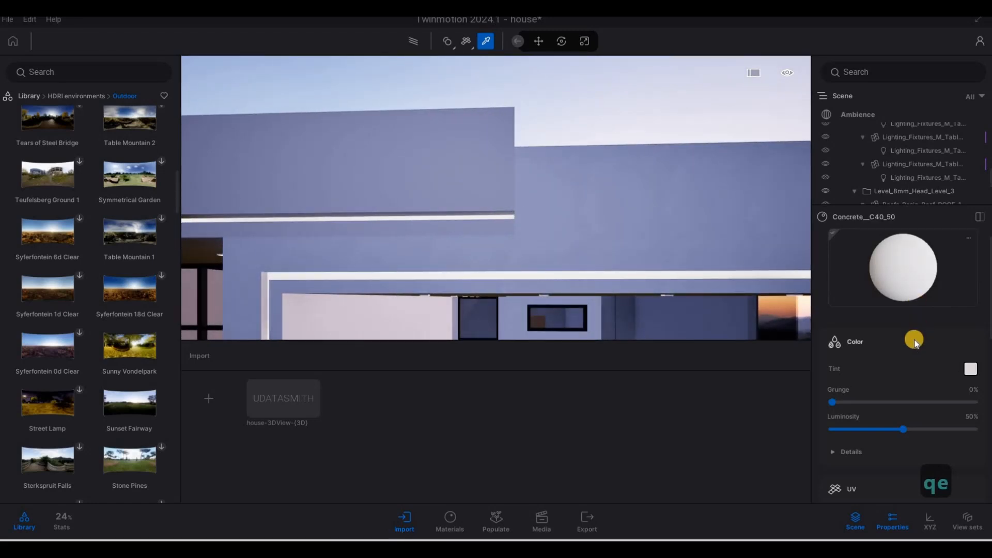
pyautogui.scroll(-4, 913, 369)
pyautogui.scroll(4, 912, 367)
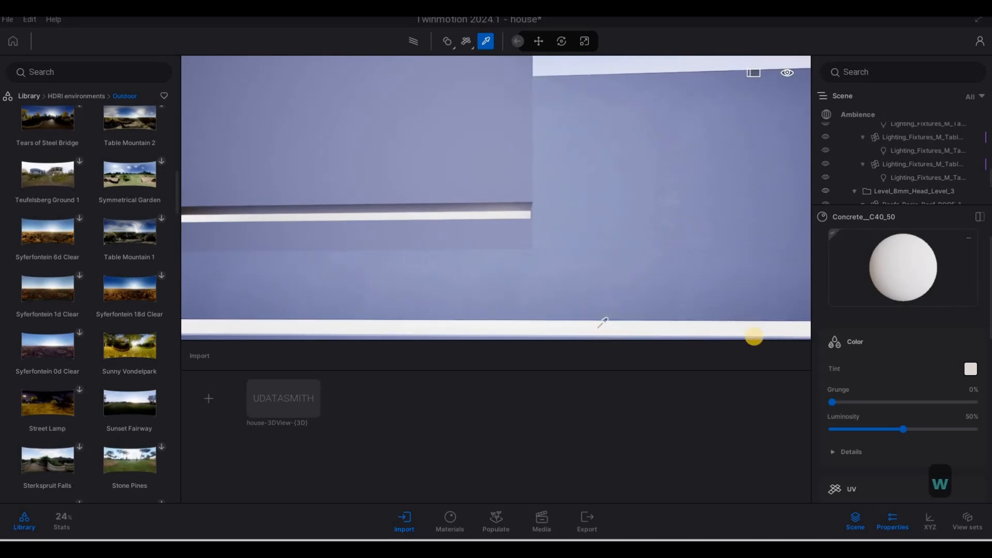
pyautogui.click(753, 335)
# - Tint the Neon 01 material a very pale pink in the color picker
pyautogui.scroll(-3, 899, 320)
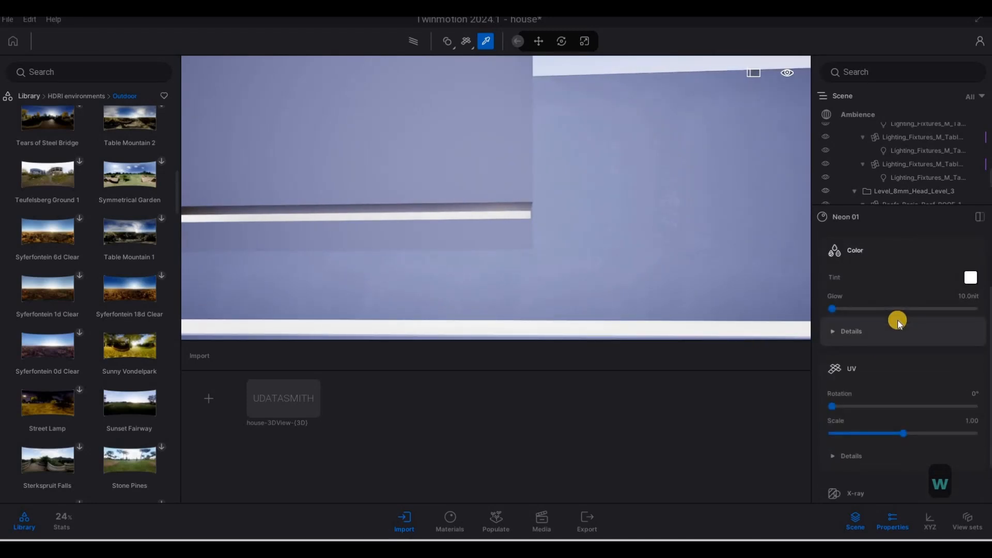
pyautogui.scroll(2, 914, 331)
pyautogui.scroll(1, 915, 356)
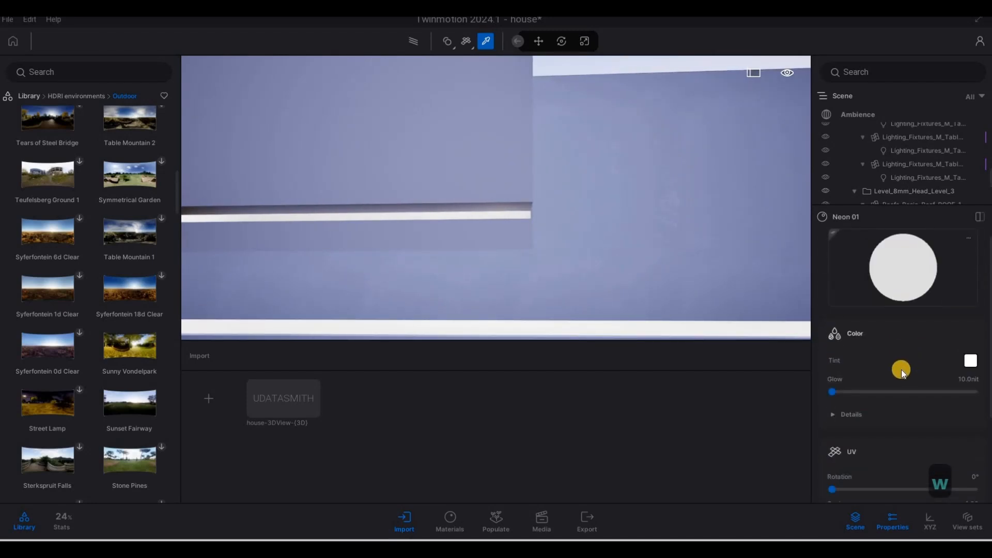
pyautogui.scroll(-2, 906, 377)
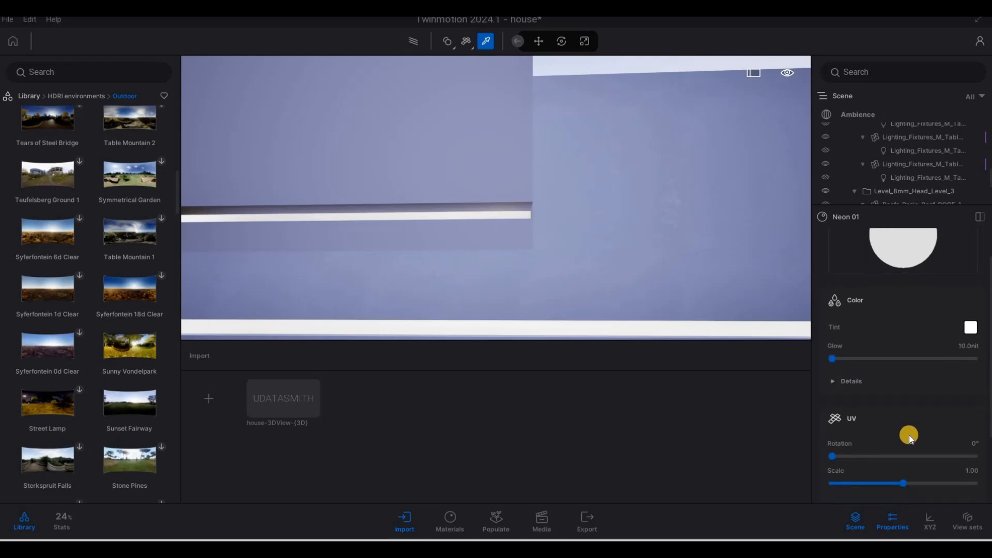
pyautogui.scroll(-3, 910, 435)
pyautogui.scroll(4, 919, 402)
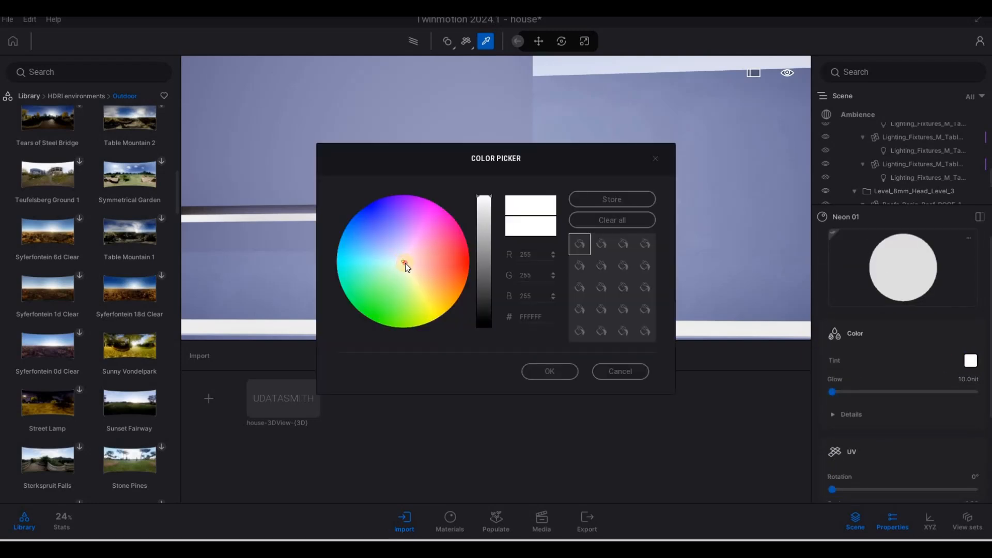
pyautogui.click(408, 265)
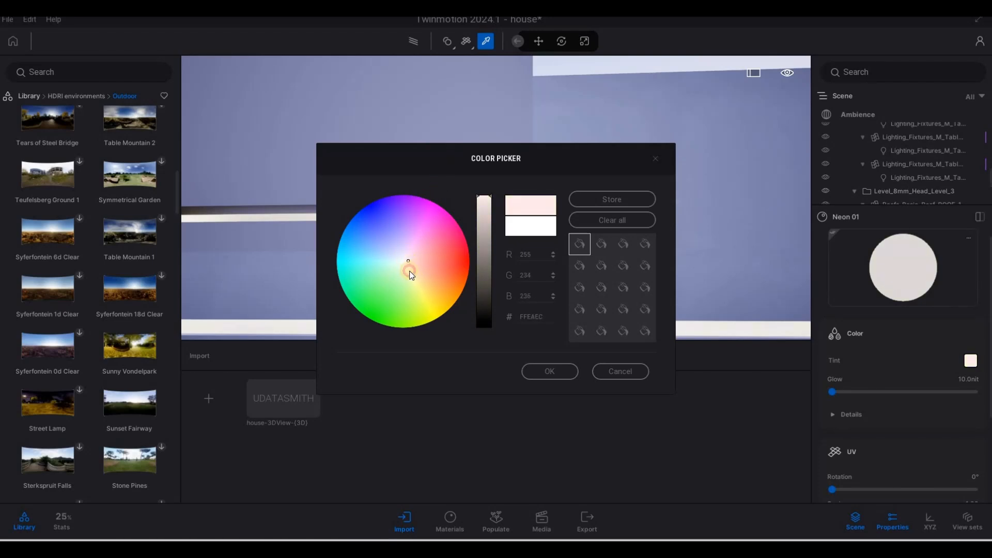
pyautogui.moveTo(433, 298)
pyautogui.mouseDown()
pyautogui.moveTo(404, 259)
pyautogui.moveTo(411, 274)
pyautogui.mouseUp()
pyautogui.click(535, 370)
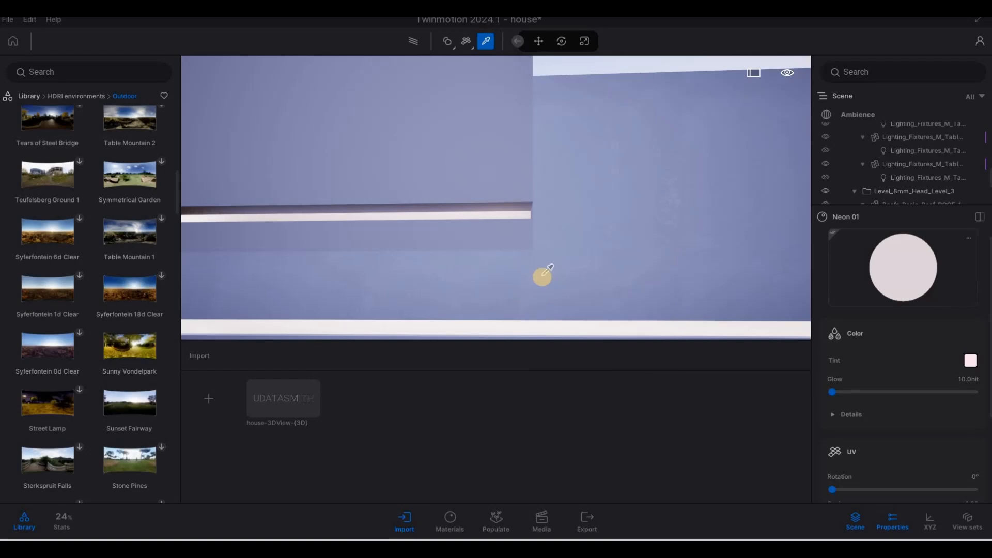
# - Return to the kitchen, select the range-hood lights and set their color temperature to about 2887 K and intensity to 20 lm
pyautogui.scroll(-10, 542, 275)
pyautogui.press('e')
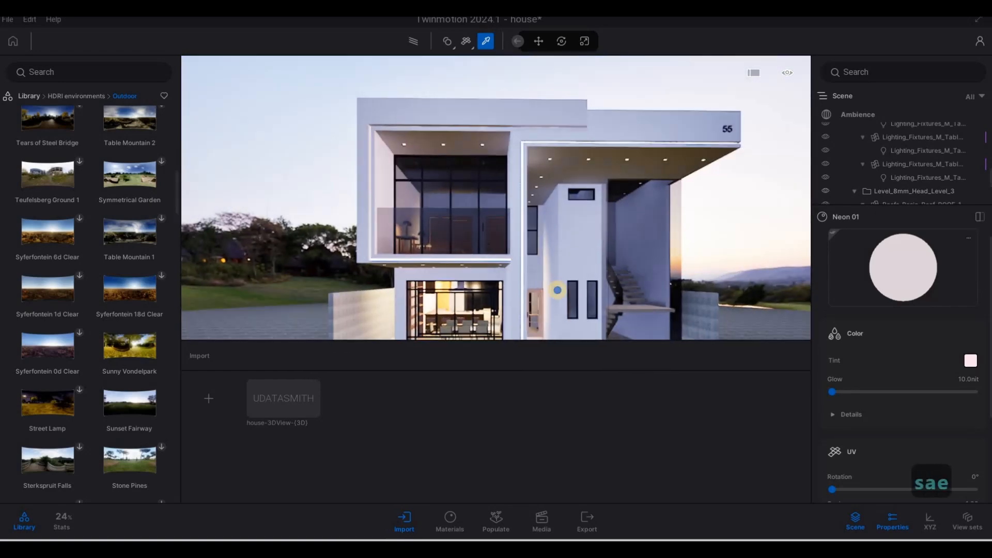
pyautogui.press('w')
pyautogui.press('w')
pyautogui.press('e')
pyautogui.press('w')
pyautogui.press('d')
pyautogui.press('w')
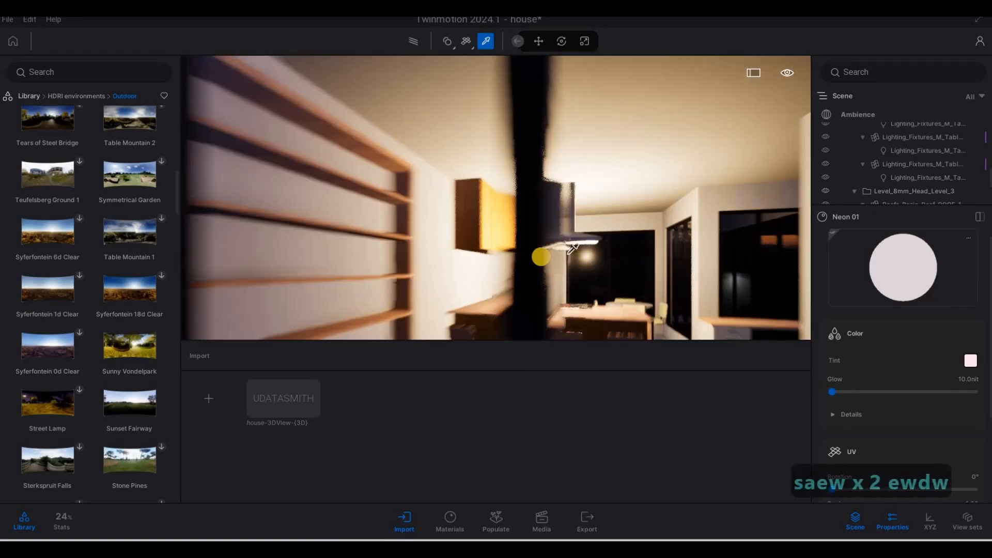
pyautogui.press('w')
pyautogui.press('w')
pyautogui.press('e')
pyautogui.press('q')
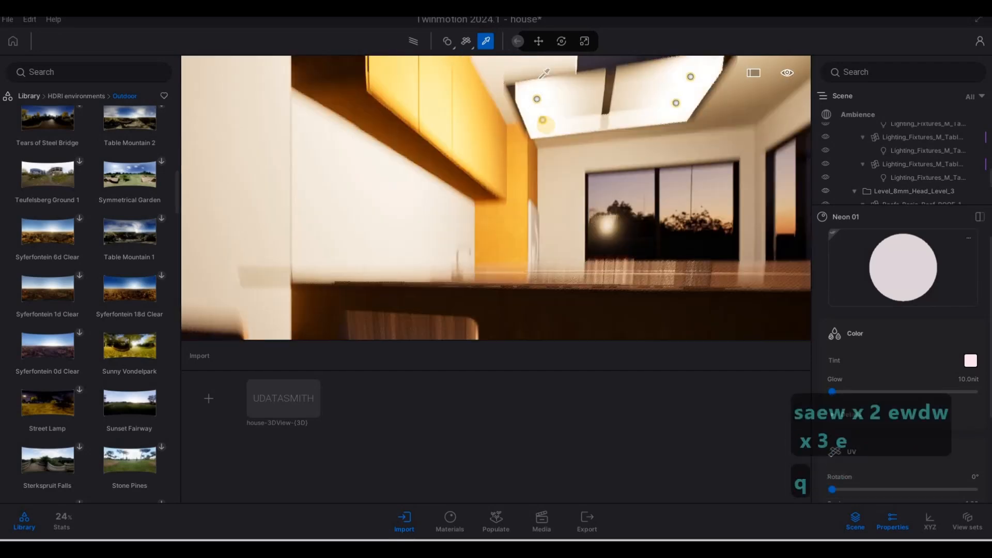
pyautogui.press('e')
pyautogui.press('q')
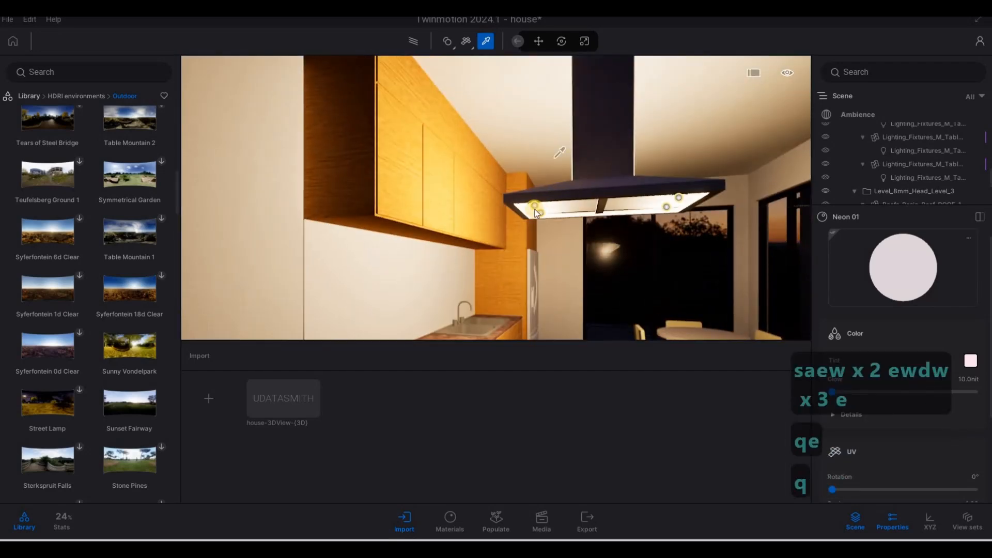
pyautogui.press('Escape')
pyautogui.press('Escape')
pyautogui.click(540, 216)
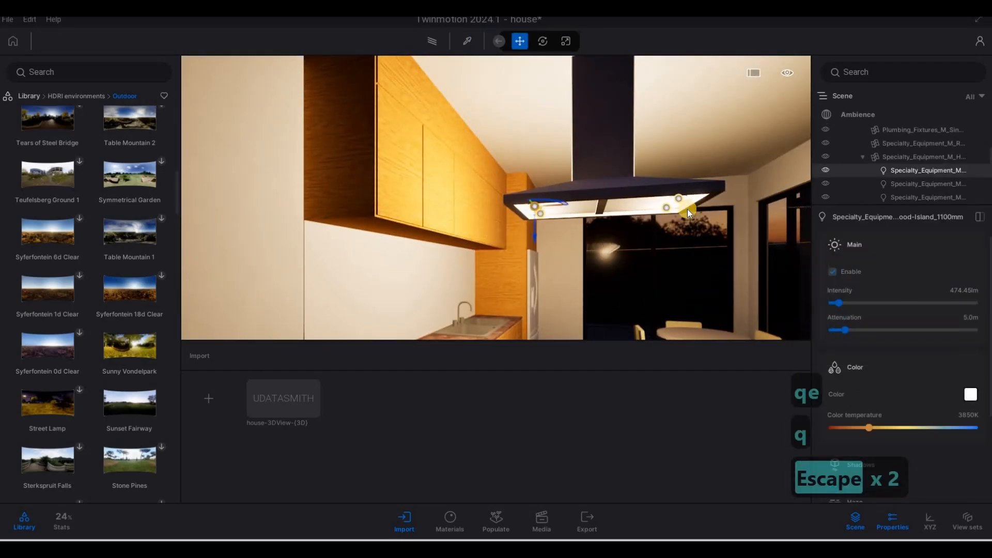
pyautogui.keyDown('ctrl'); pyautogui.click(678, 198); pyautogui.keyUp('ctrl')
pyautogui.keyDown('ctrl'); pyautogui.click(666, 208); pyautogui.keyUp('ctrl')
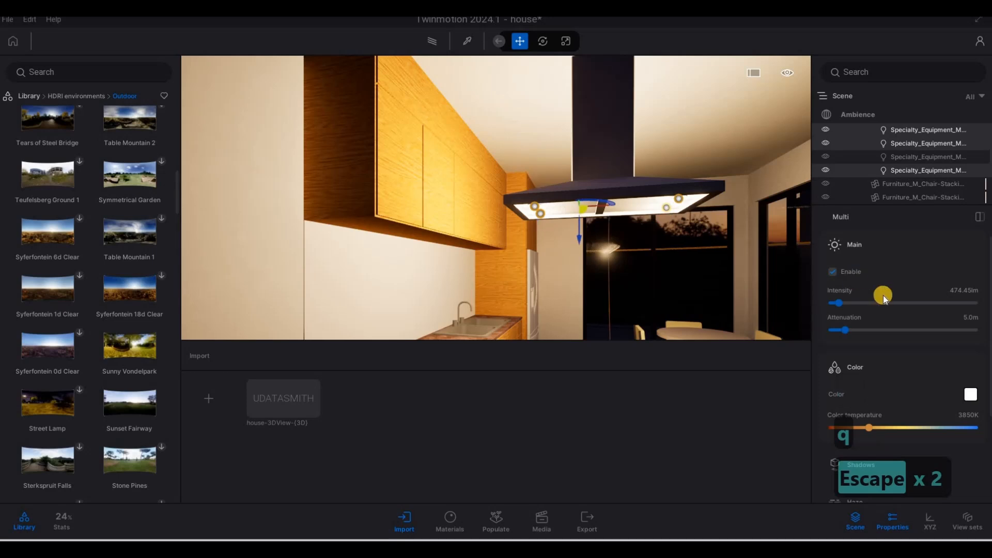
pyautogui.moveTo(855, 426); pyautogui.dragTo(859, 427)
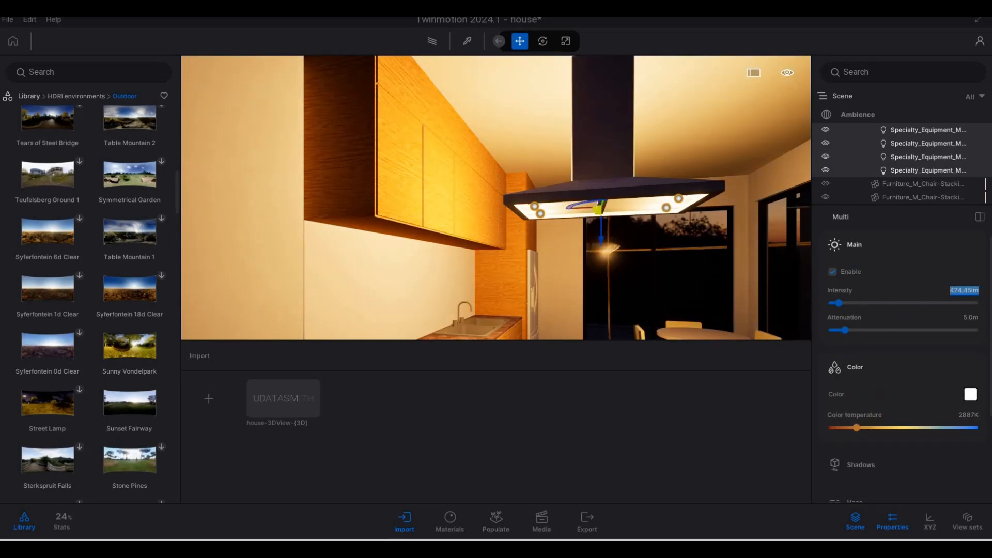
pyautogui.write('20')
pyautogui.press('Return')
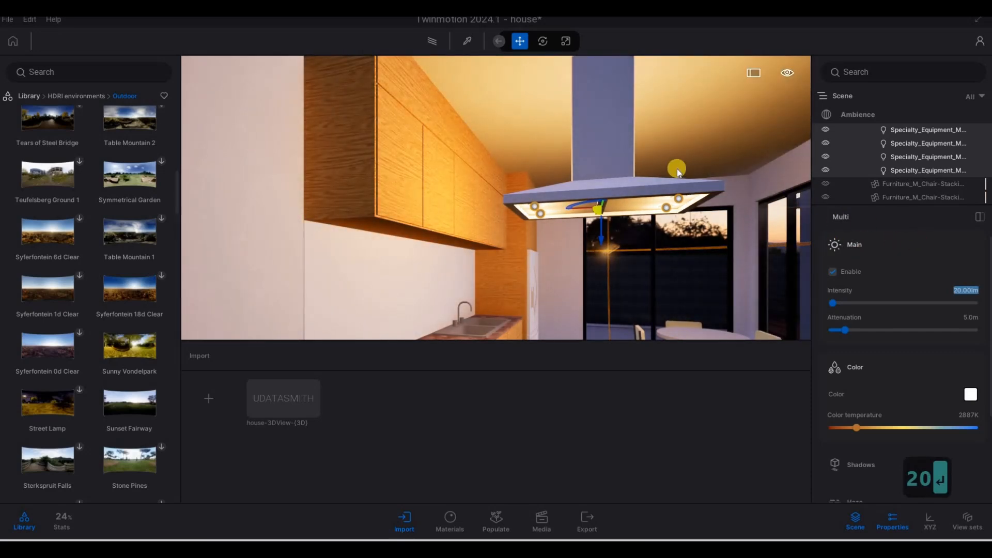
# - Fly around the house exterior to review the soffit and facade lighting
pyautogui.press('s')
pyautogui.press('s')
pyautogui.press('q')
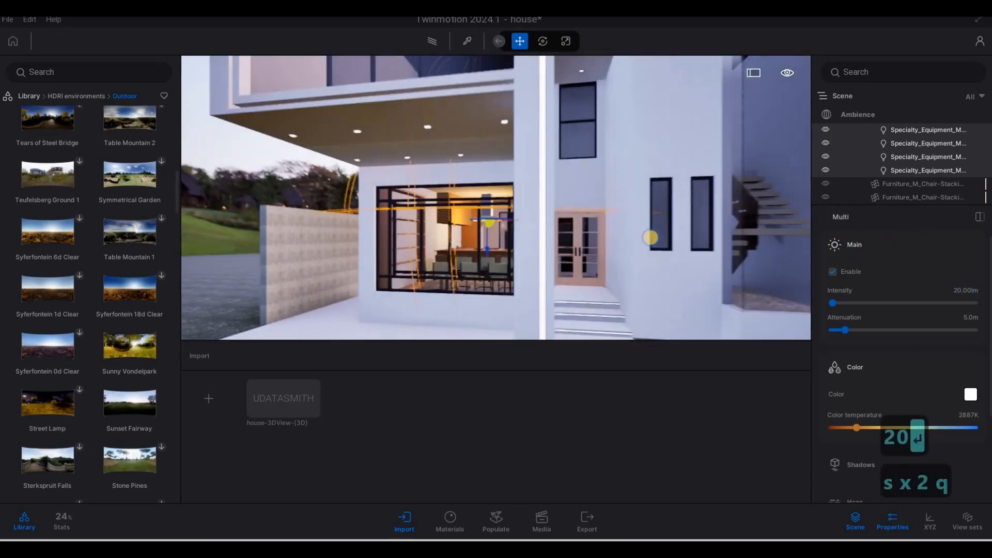
pyautogui.press('d')
pyautogui.press('a')
pyautogui.press('d')
pyautogui.press('s')
pyautogui.press('d')
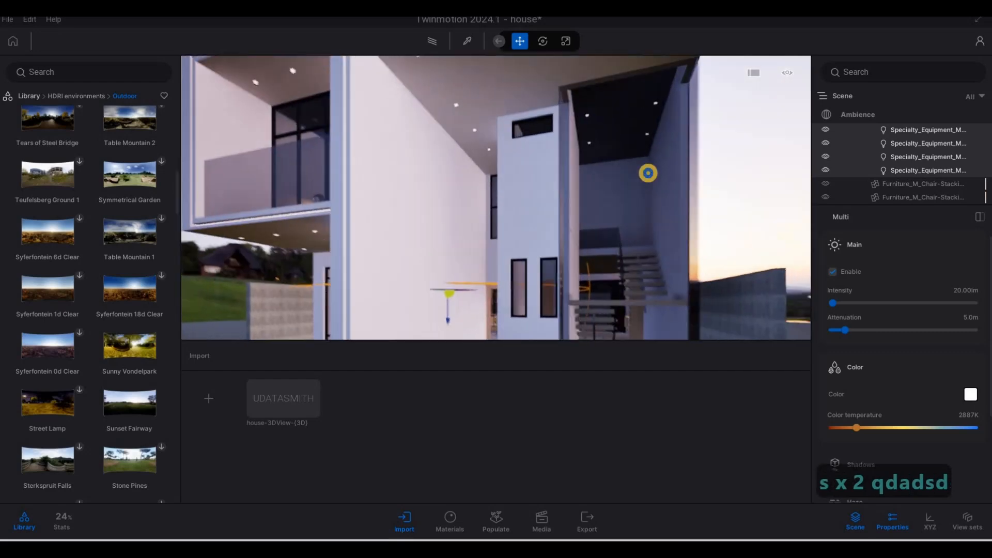
pyautogui.press('w')
pyautogui.press('d')
pyautogui.press('w')
pyautogui.press('w')
pyautogui.press('d')
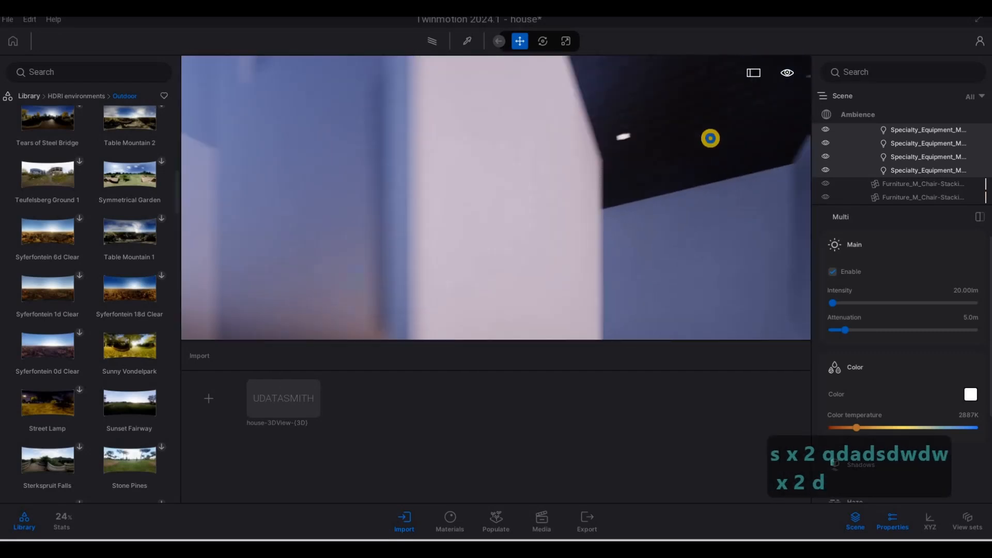
pyautogui.press('a')
pyautogui.press('a')
pyautogui.press('s')
pyautogui.press('s')
pyautogui.press('s')
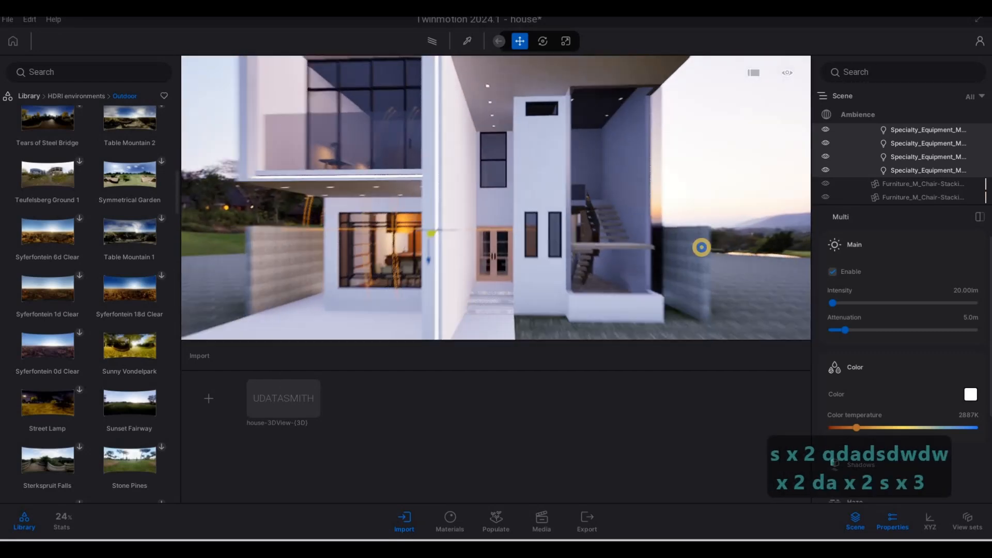
pyautogui.press('d')
pyautogui.press('w')
pyautogui.press('w')
pyautogui.press('d')
pyautogui.press('w')
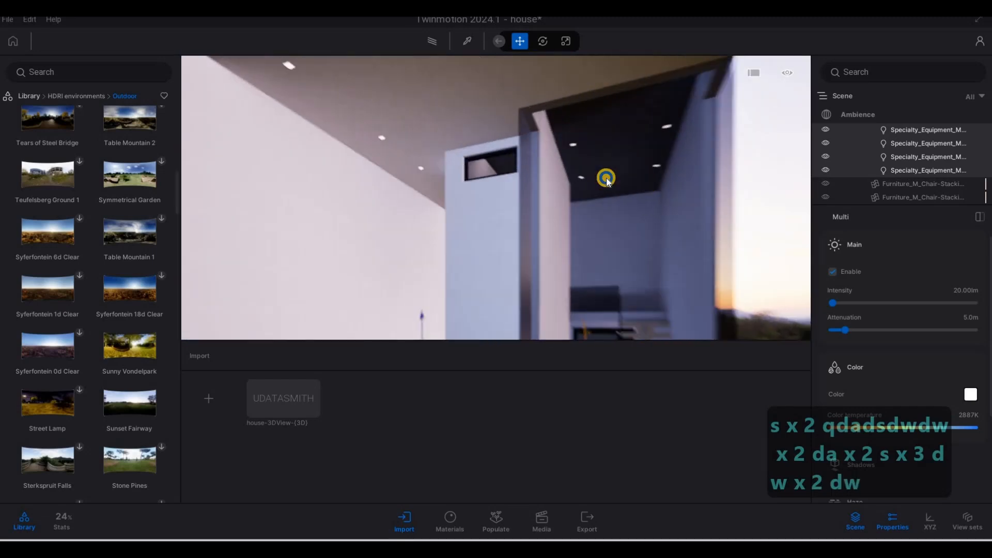
pyautogui.press('d')
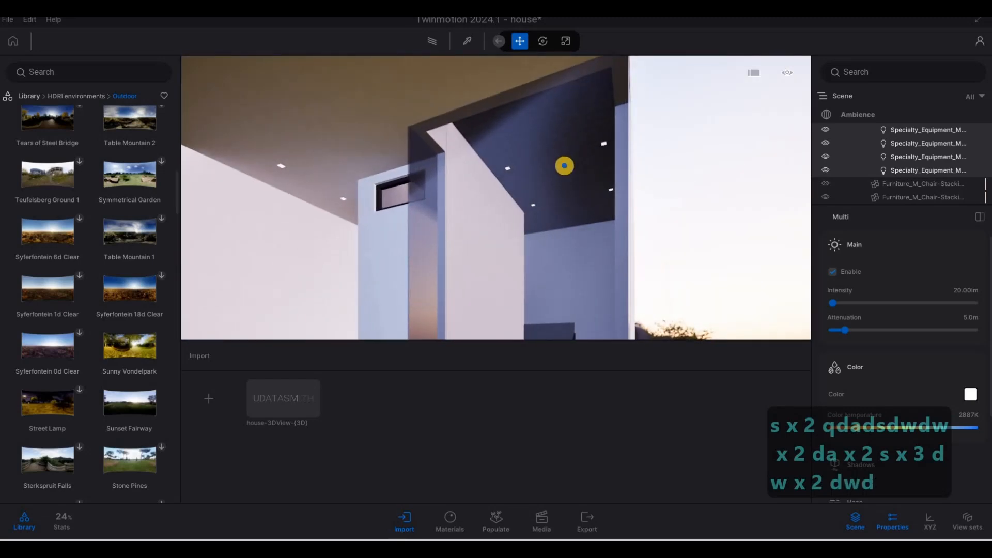
pyautogui.press('s')
pyautogui.press('a')
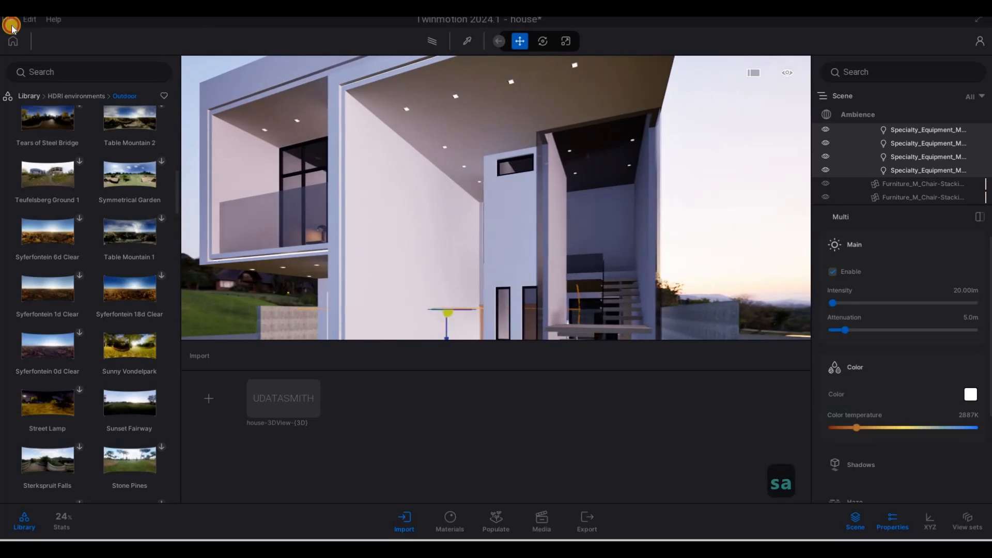
# - Save the Twinmotion project
pyautogui.click(8, 19)
pyautogui.hotkey('ctrl', 's')
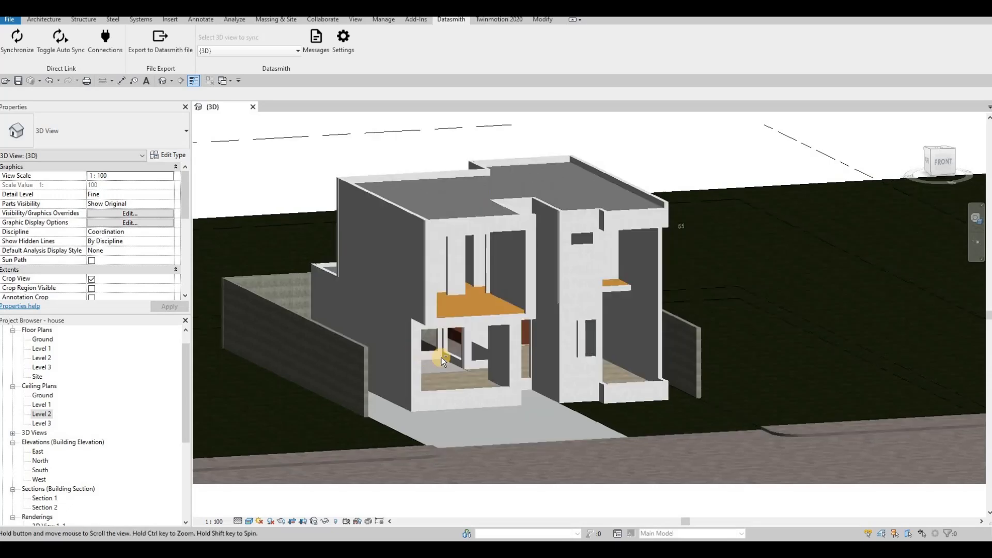
# - Hide the front exterior wall in the 3D view
pyautogui.keyDown('shift'); pyautogui.moveTo(442, 360); pyautogui.dragTo(498, 281, button='middle'); pyautogui.keyUp('shift')
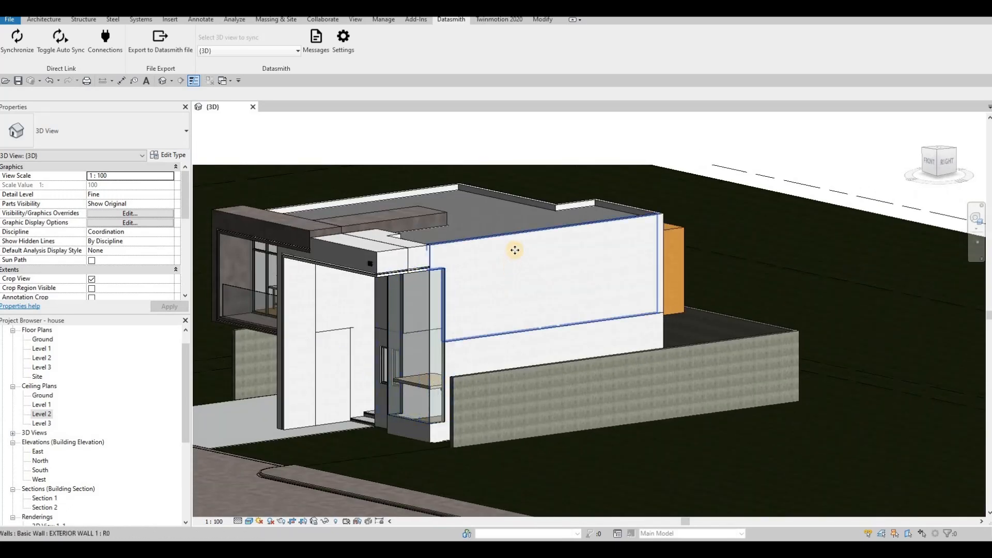
pyautogui.click(515, 250)
pyautogui.scroll(3, 513, 258)
pyautogui.keyDown('shift'); pyautogui.moveTo(538, 215); pyautogui.dragTo(470, 251, button='middle'); pyautogui.keyUp('shift')
pyautogui.scroll(2, 455, 240)
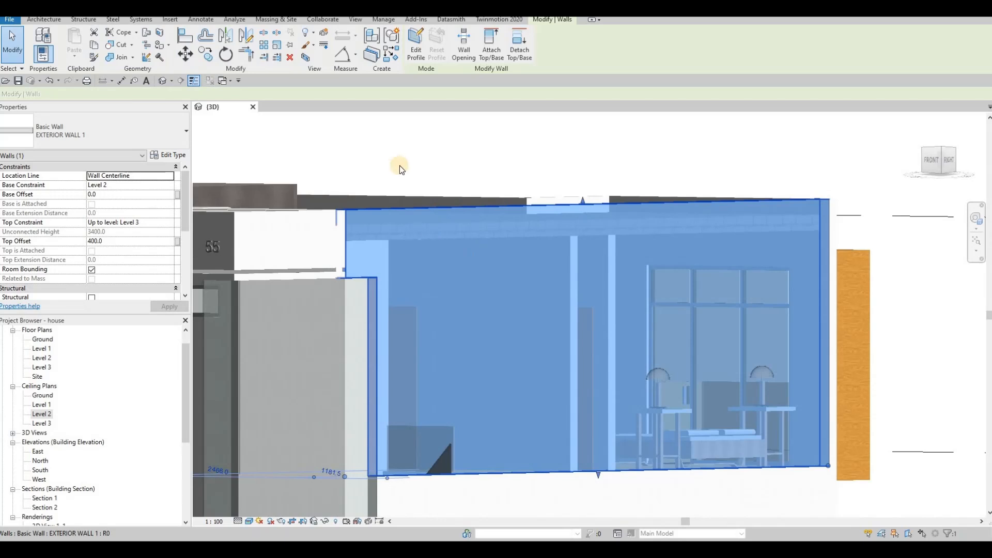
pyautogui.rightClick(458, 219)
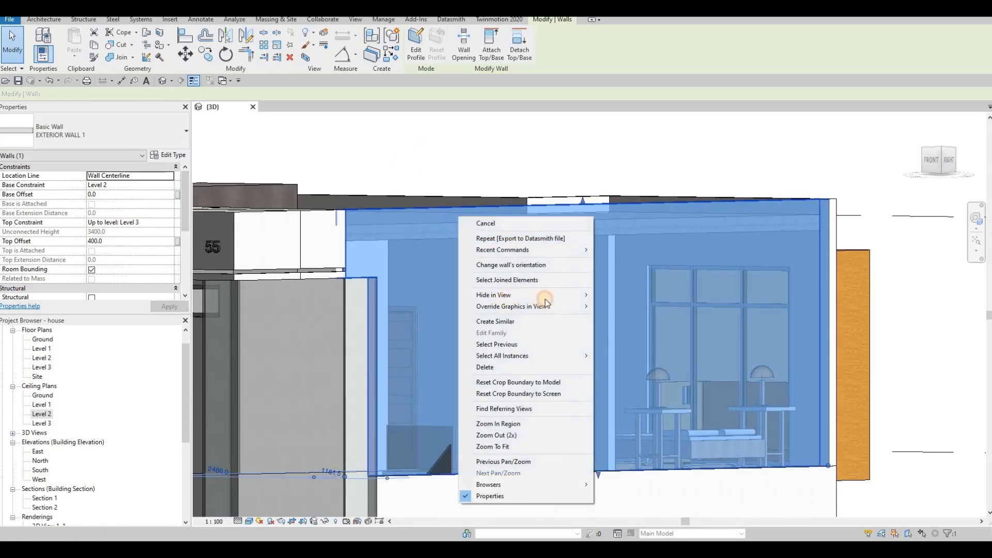
pyautogui.click(620, 295)
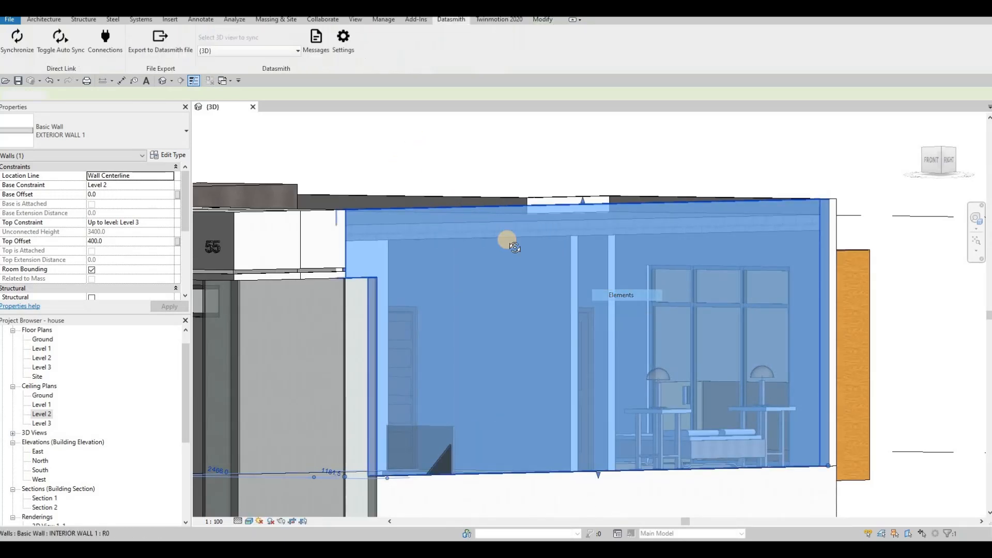
# - Undo hiding the exterior wall
pyautogui.keyDown('shift'); pyautogui.moveTo(509, 253); pyautogui.dragTo(510, 226, button='middle'); pyautogui.keyUp('shift')
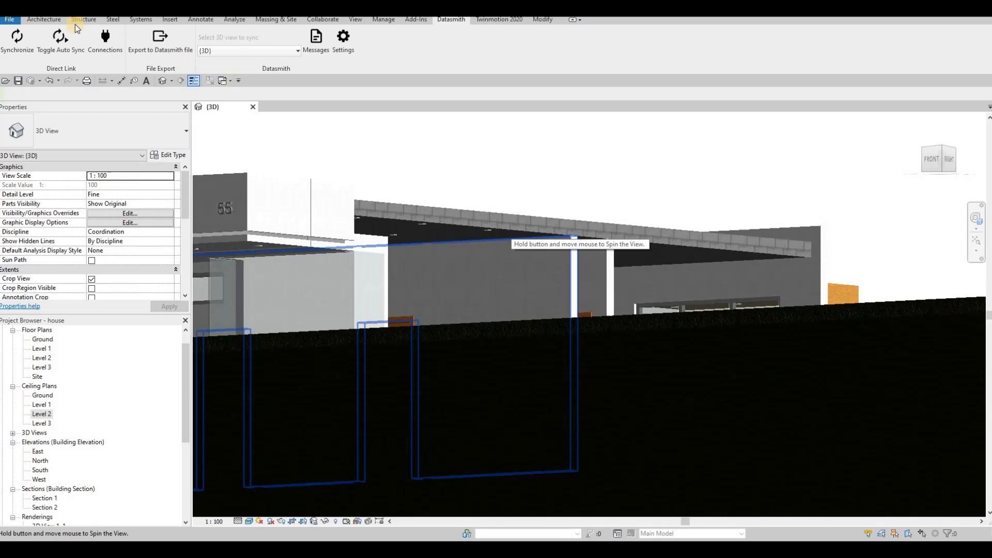
pyautogui.click(42, 19)
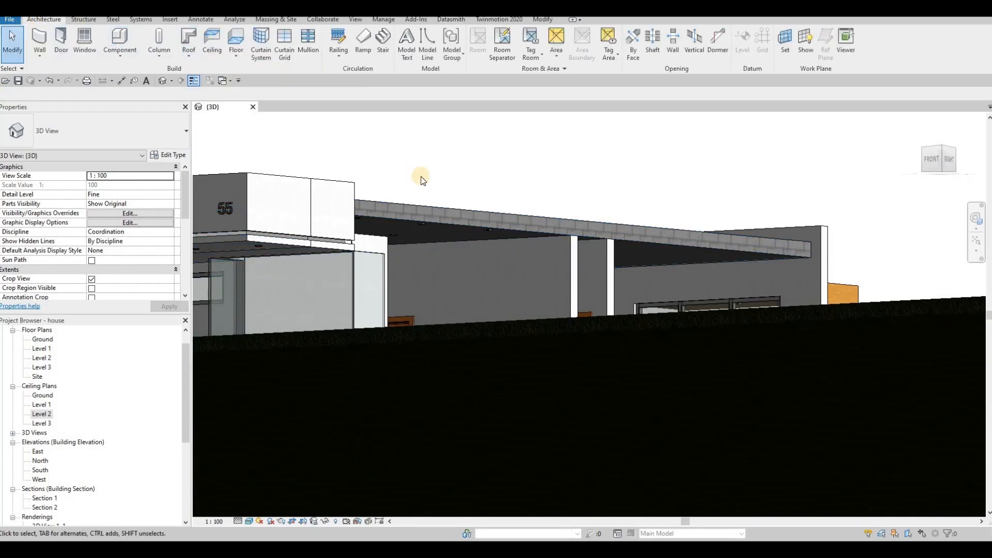
pyautogui.click(320, 174)
pyautogui.click(174, 155)
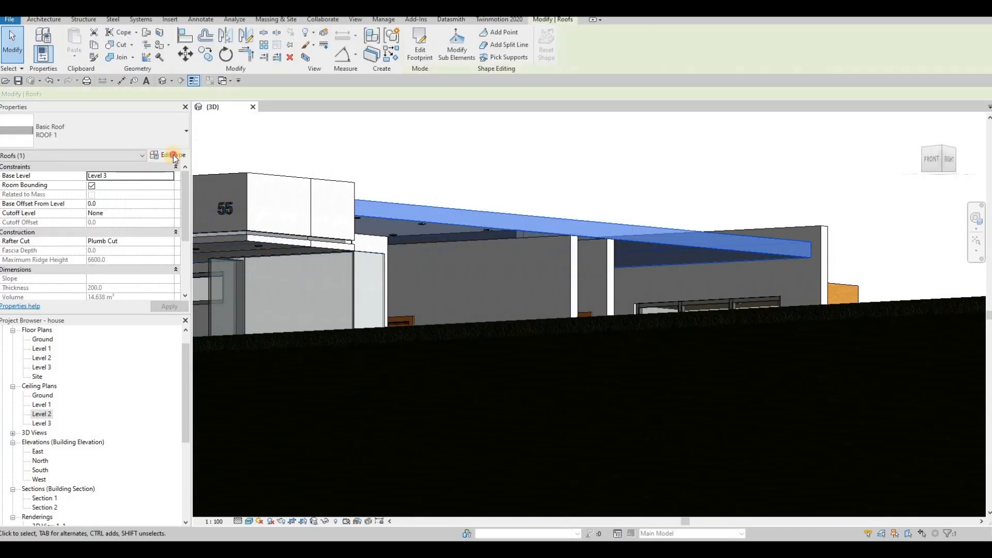
pyautogui.press('Escape')
pyautogui.press('Escape')
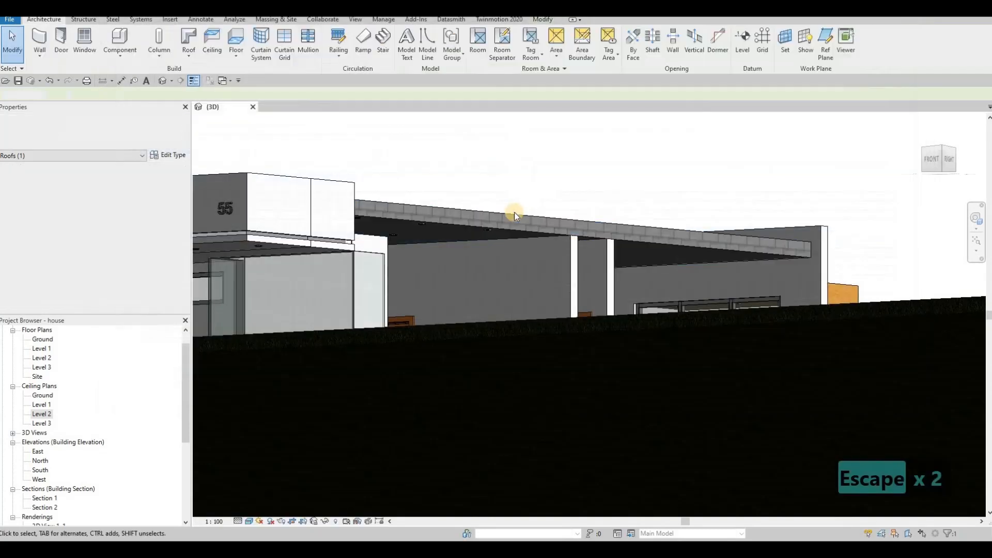
pyautogui.hotkey('ctrl', 'z')
# - Change the roof type's structure layer material to Clad - White
pyautogui.keyDown('shift'); pyautogui.moveTo(449, 211); pyautogui.dragTo(446, 230, button='middle'); pyautogui.keyUp('shift')
pyautogui.click(209, 160)
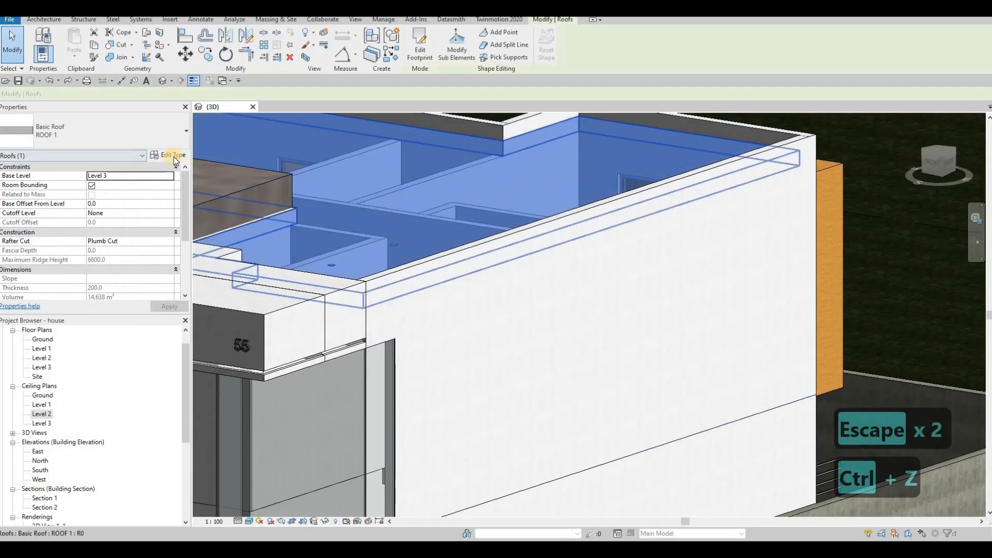
pyautogui.click(173, 156)
pyautogui.click(690, 128)
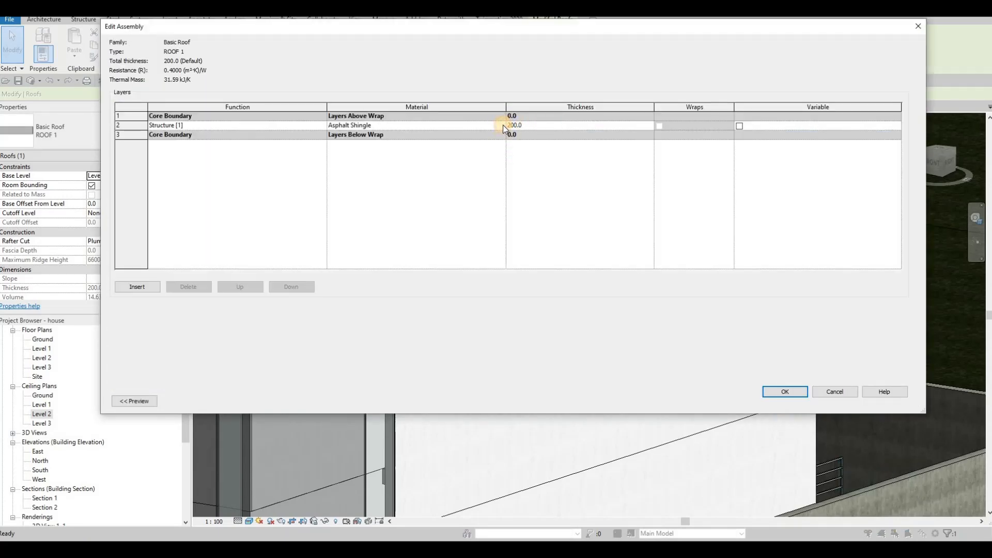
pyautogui.click(503, 125)
pyautogui.click(480, 126)
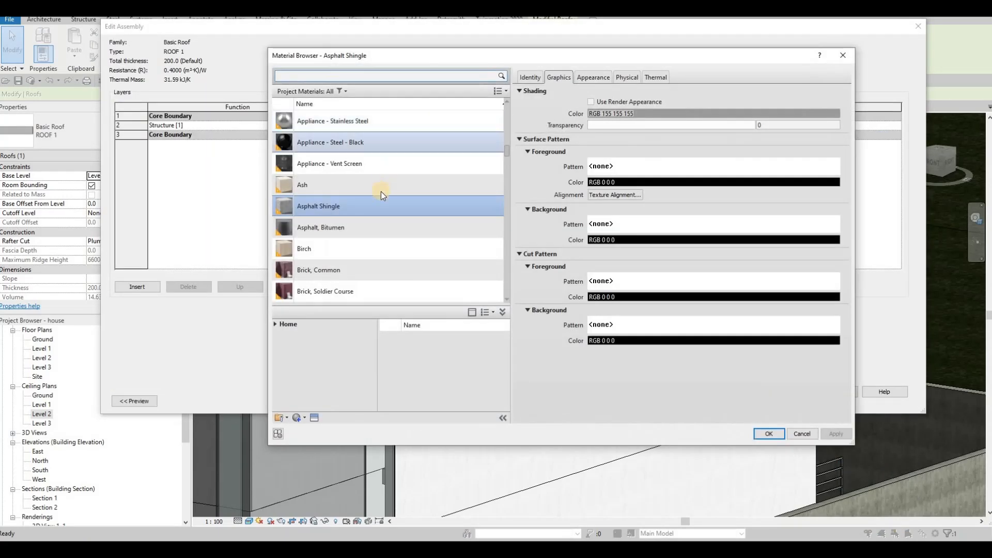
pyautogui.scroll(-8, 370, 221)
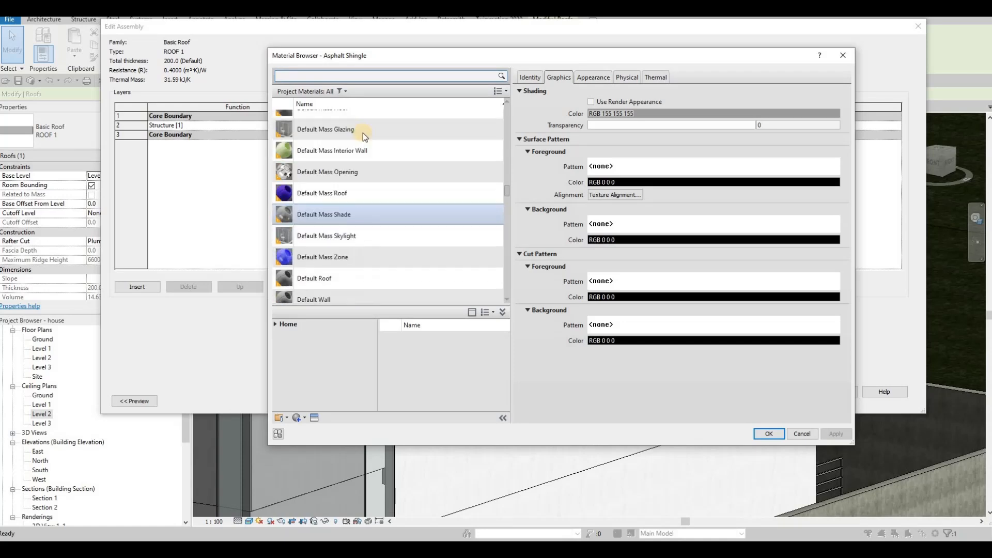
pyautogui.scroll(-2, 362, 132)
pyautogui.click(333, 77)
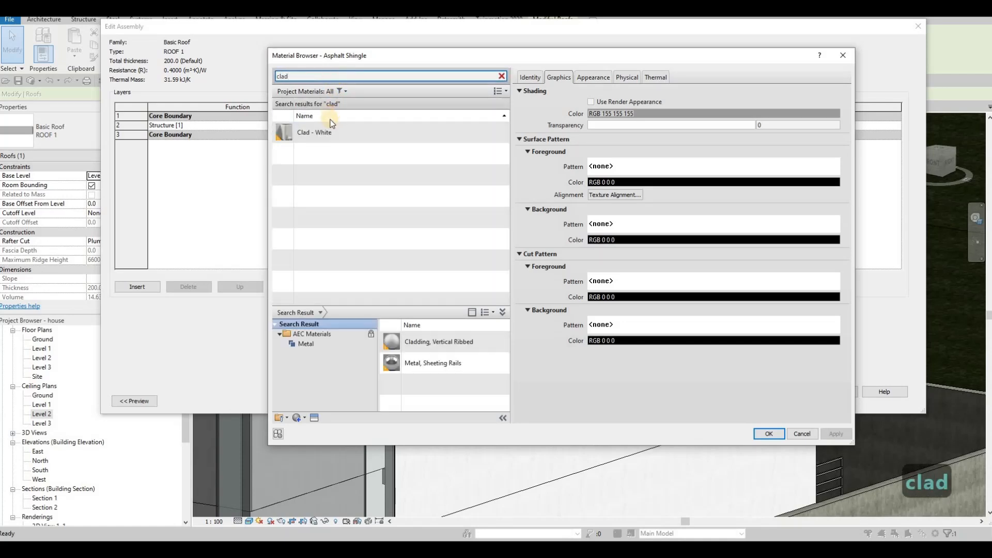
pyautogui.click(327, 134)
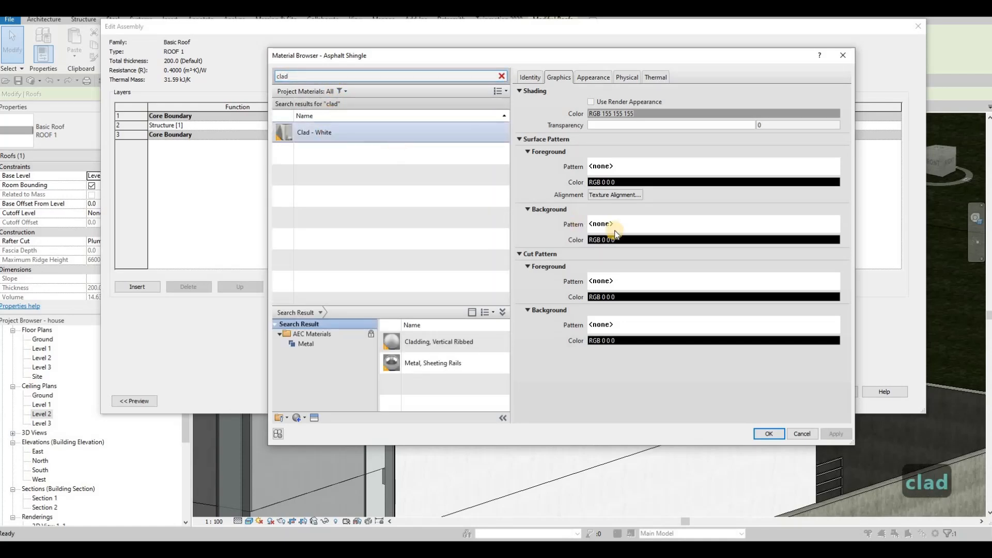
pyautogui.click(767, 434)
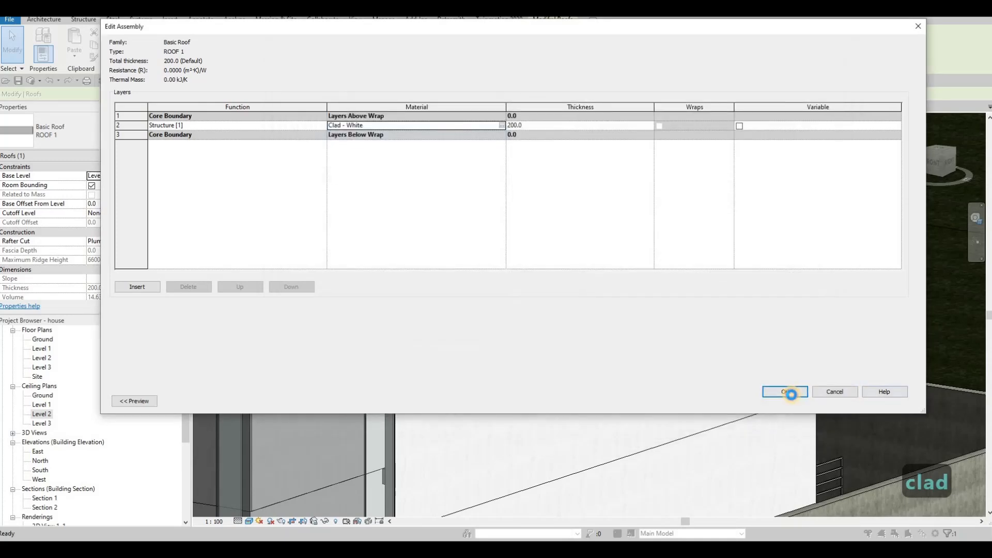
pyautogui.click(786, 392)
pyautogui.click(809, 401)
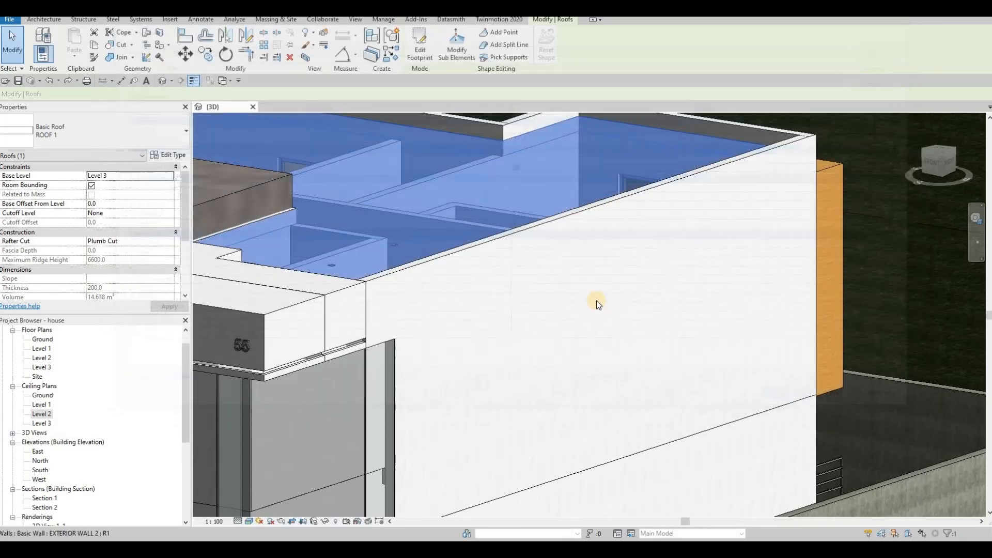
# - Paint the roof's top face with the Asphalt Shingle material
pyautogui.press('Escape')
pyautogui.scroll(3, 425, 239)
pyautogui.keyDown('shift'); pyautogui.moveTo(424, 238); pyautogui.dragTo(434, 254, button='middle'); pyautogui.keyUp('shift')
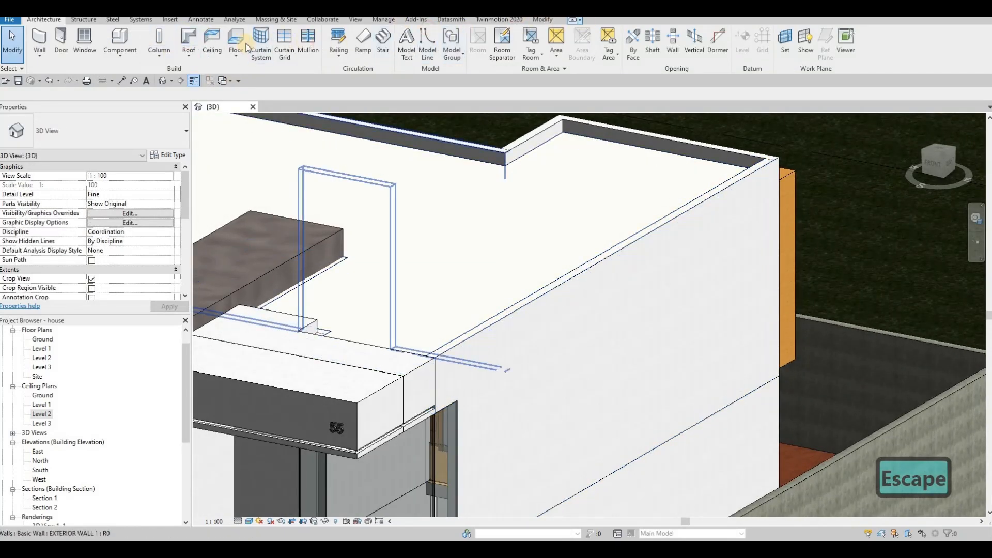
pyautogui.click(541, 20)
pyautogui.click(154, 52)
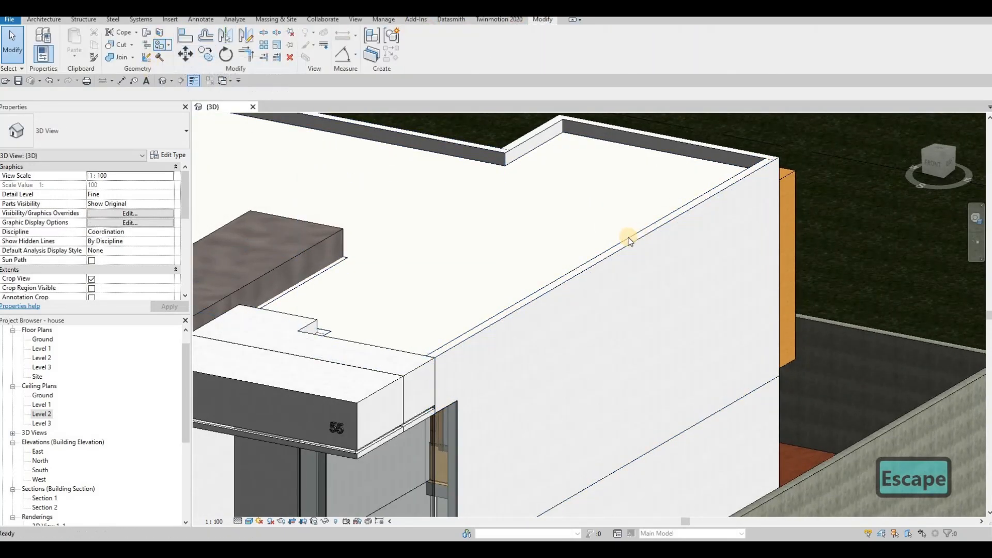
pyautogui.click(687, 246)
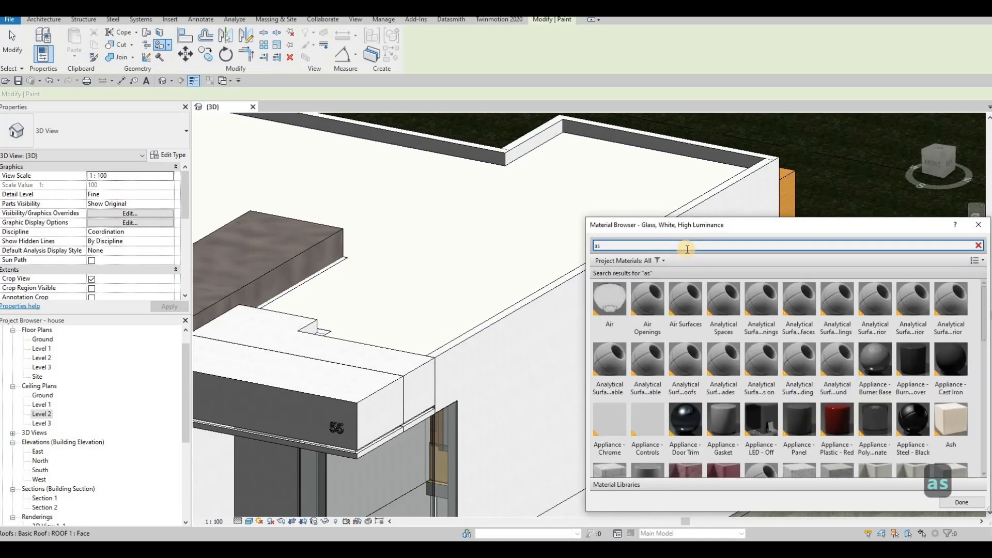
pyautogui.write('ash')
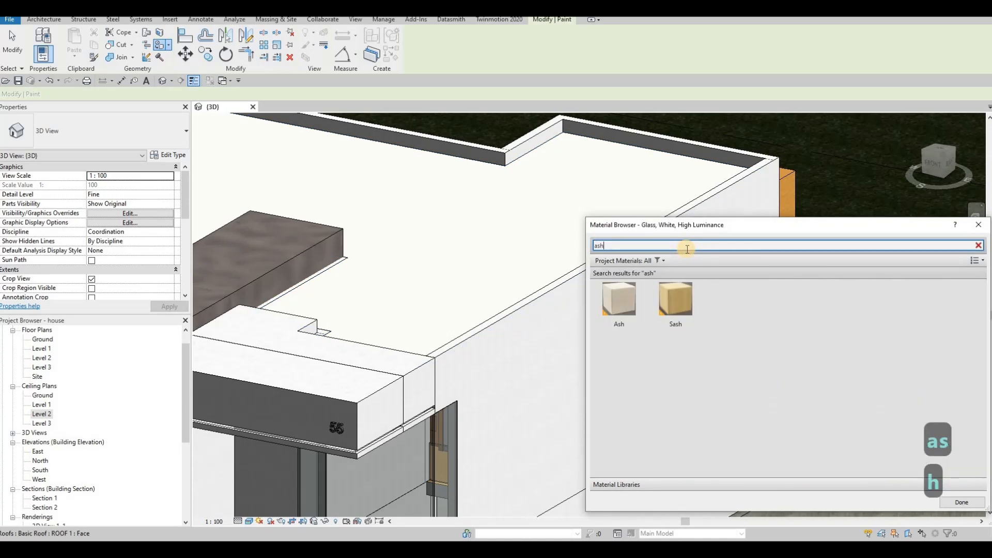
pyautogui.press('BackSpace')
pyautogui.write('ph')
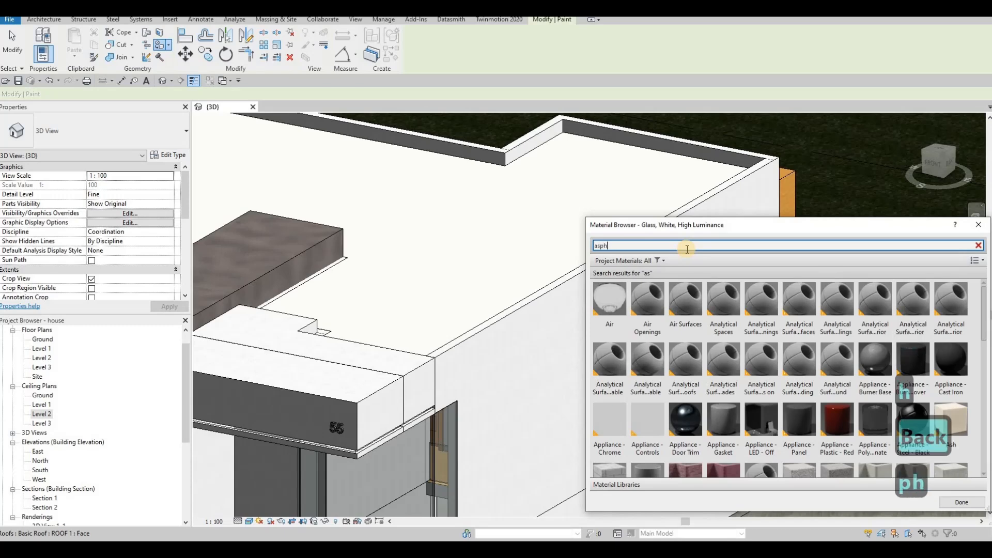
pyautogui.click(618, 300)
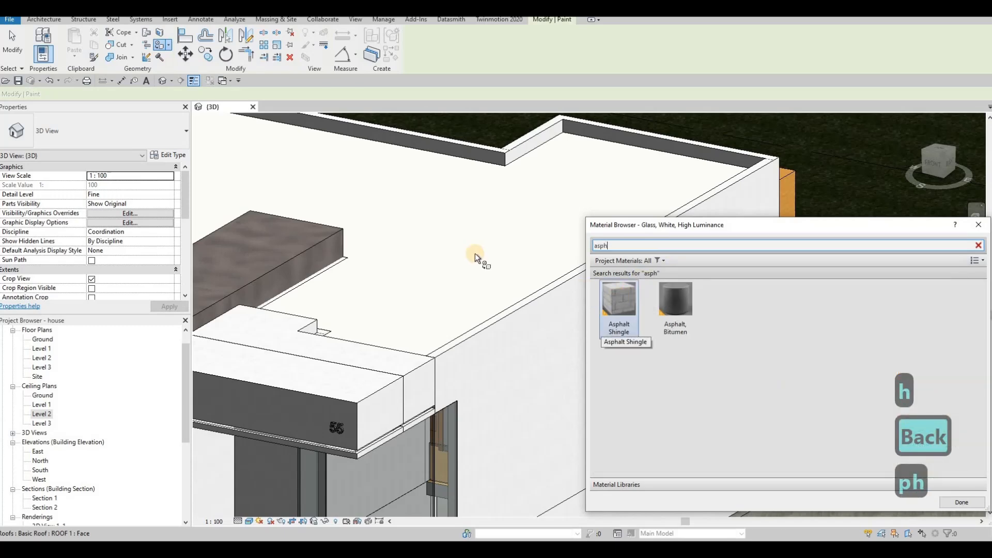
pyautogui.click(543, 248)
pyautogui.click(960, 501)
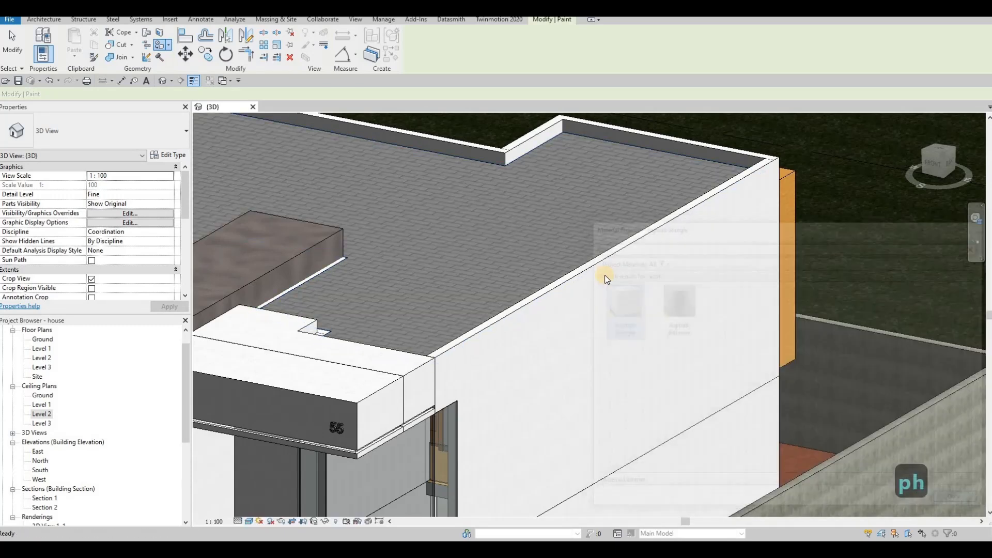
pyautogui.press('Escape')
pyautogui.scroll(2, 656, 289)
pyautogui.scroll(-6, 663, 283)
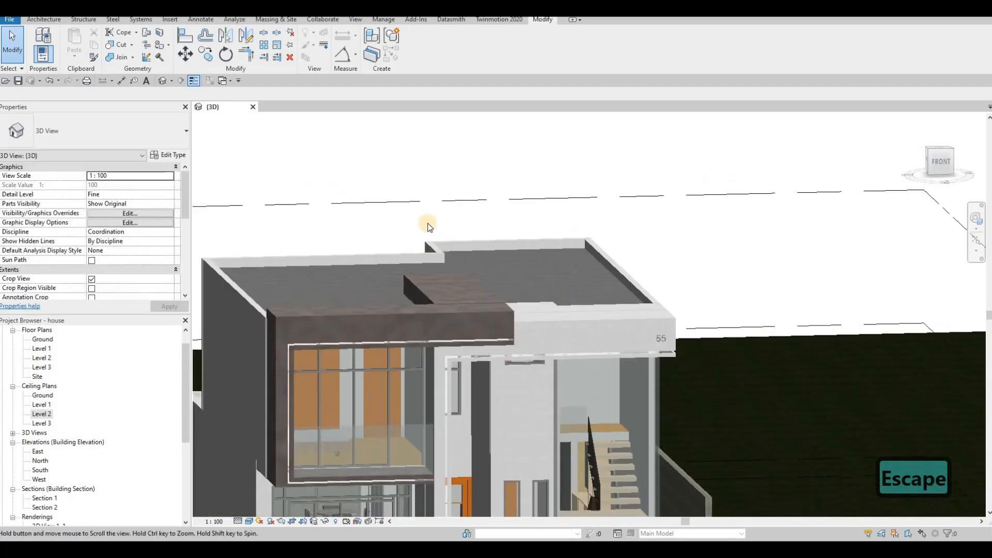
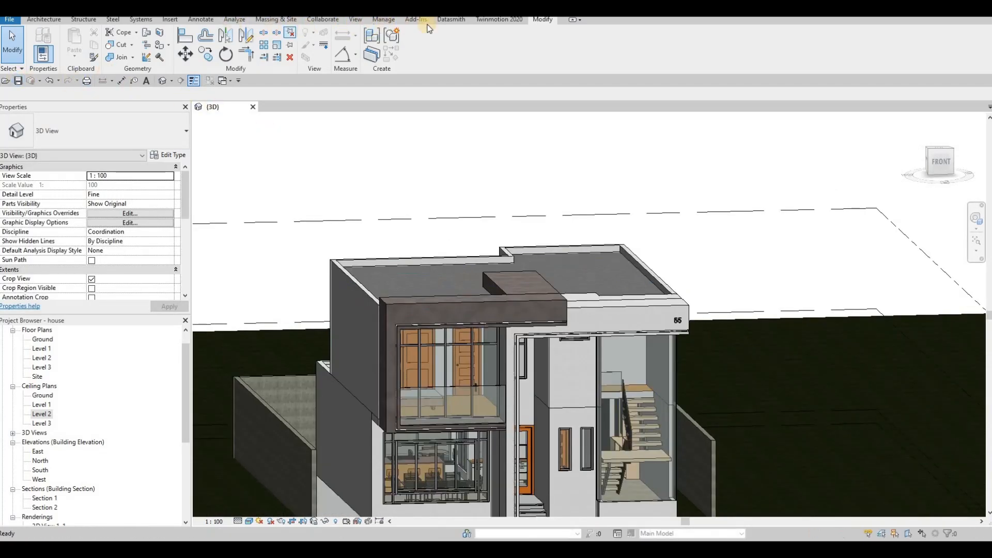
# - Export the 3D view to a Datasmith file, overwriting the existing house-3DView-{3D} file
pyautogui.click(449, 20)
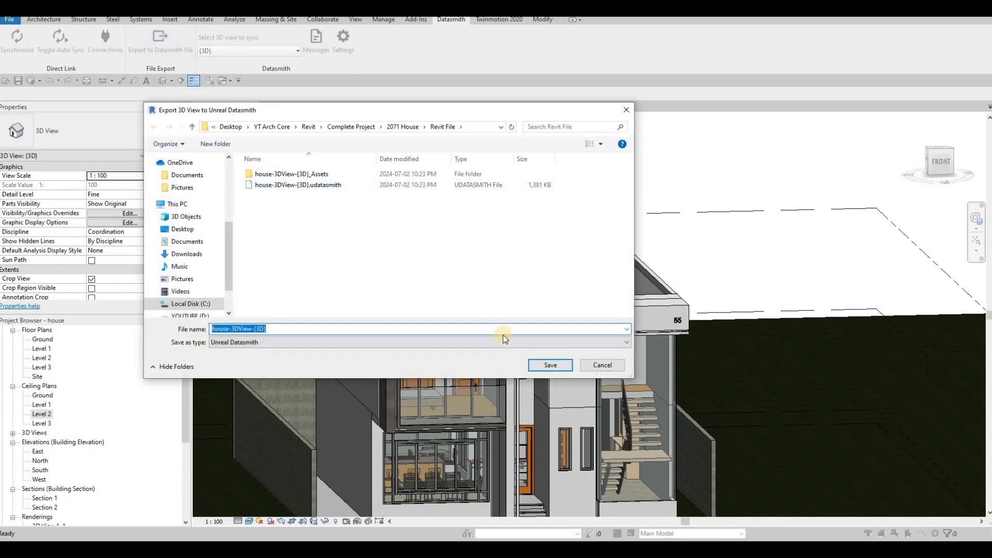
pyautogui.press('Return')
pyautogui.click(523, 269)
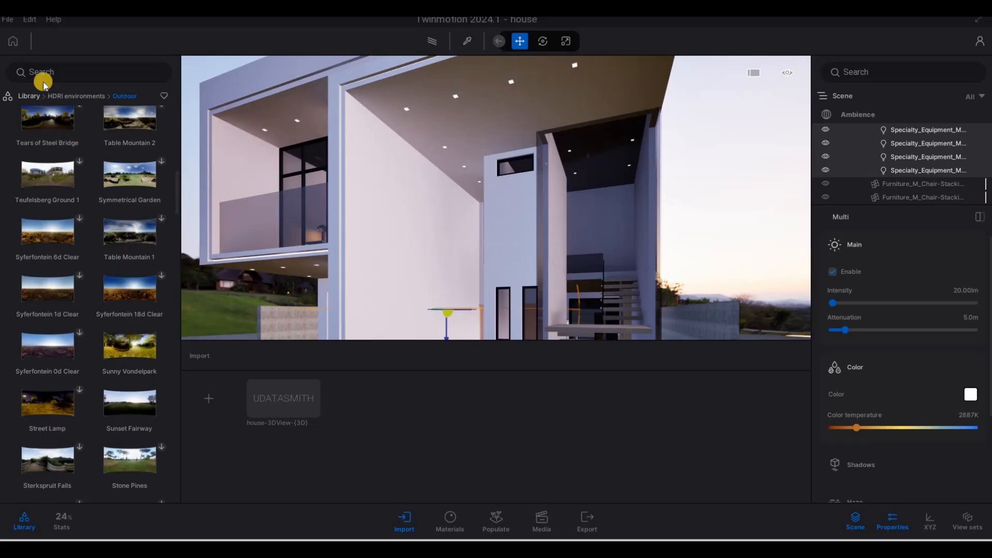
# - Save the Twinmotion project
pyautogui.click(7, 19)
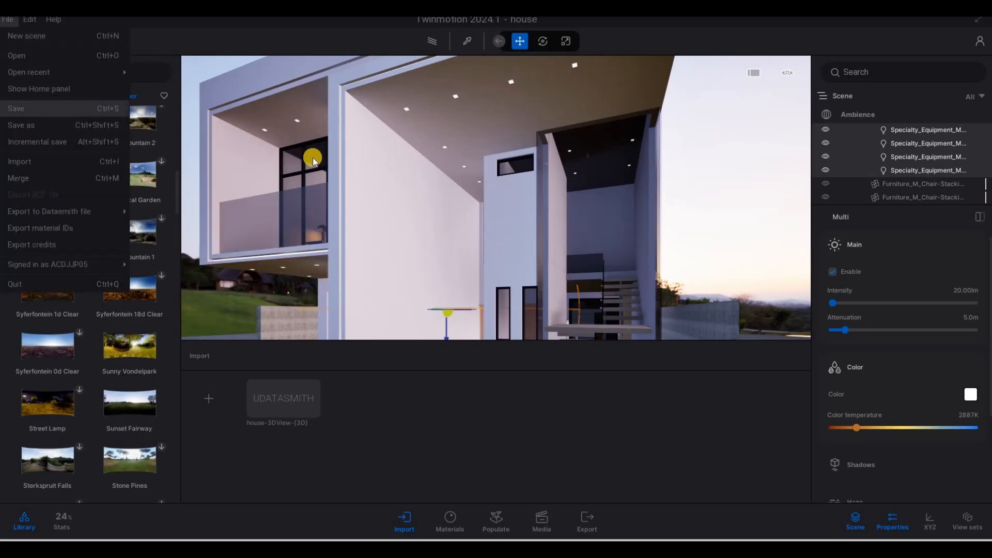
pyautogui.click(13, 110)
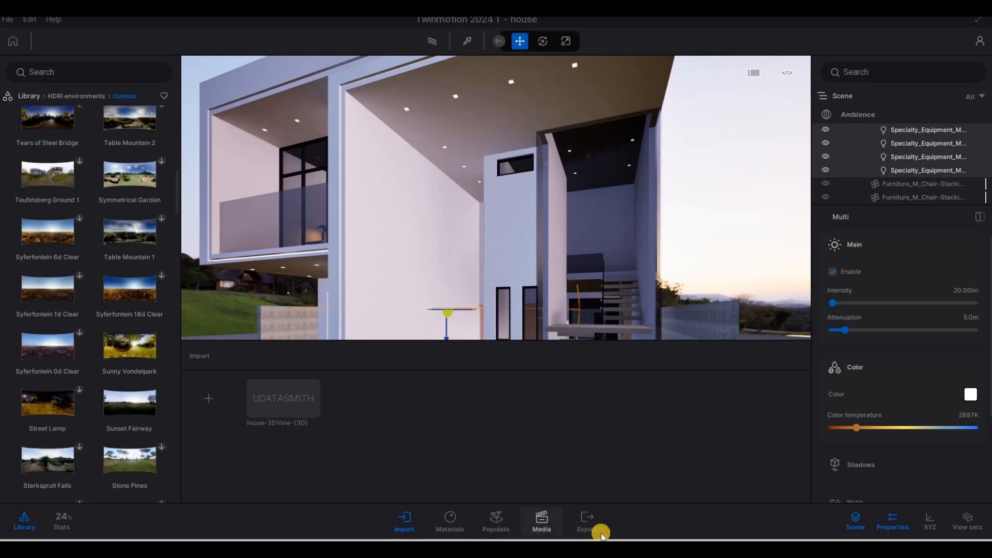
# - Reimport the updated house-3DView-{3D} Datasmith file into the scene
pyautogui.click(406, 524)
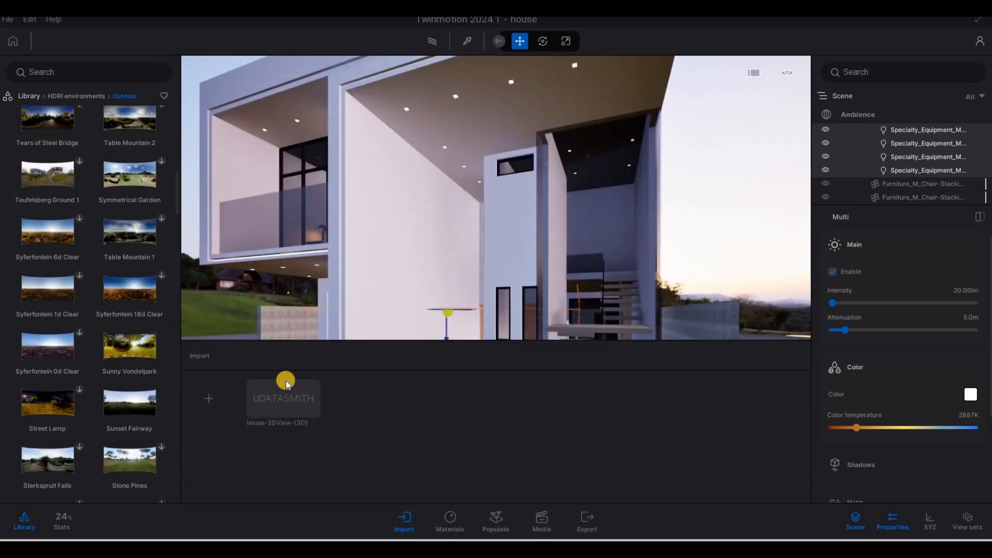
pyautogui.moveTo(293, 381)
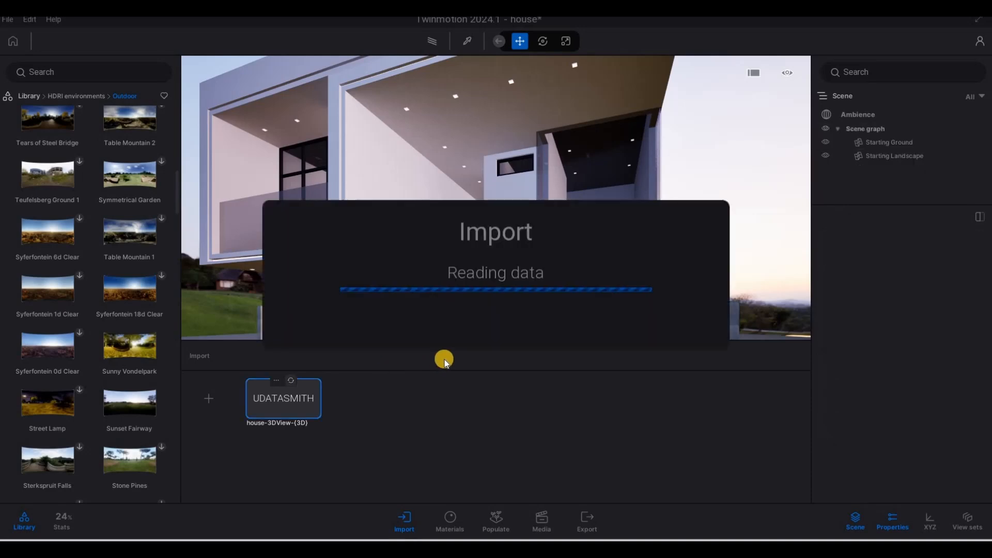
# - Navigate around the house exterior to examine the reimported model
pyautogui.scroll(-3, 554, 274)
pyautogui.keyDown('shift'); pyautogui.moveTo(554, 274); pyautogui.dragTo(502, 235, button='middle'); pyautogui.keyUp('shift')
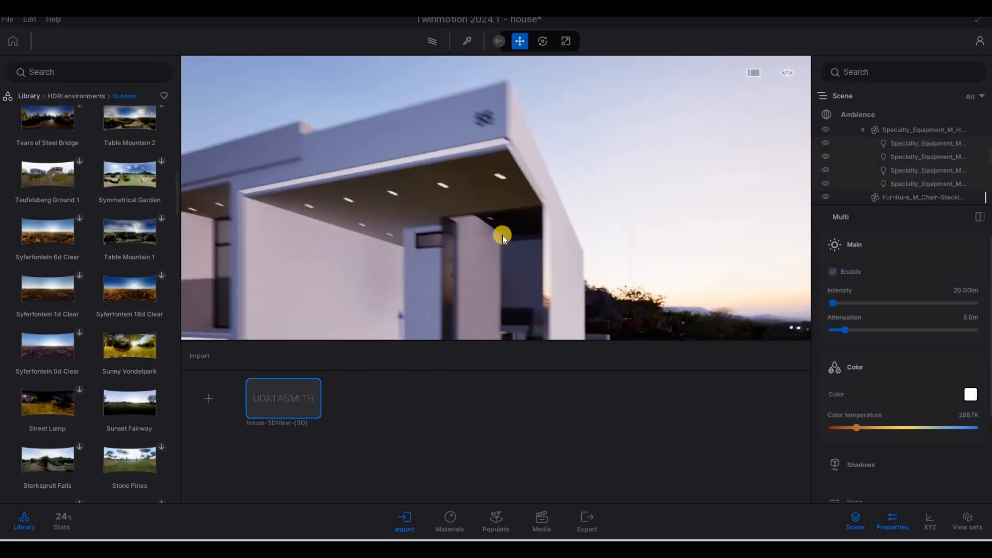
pyautogui.scroll(5, 513, 226)
pyautogui.press('s')
pyautogui.press('s')
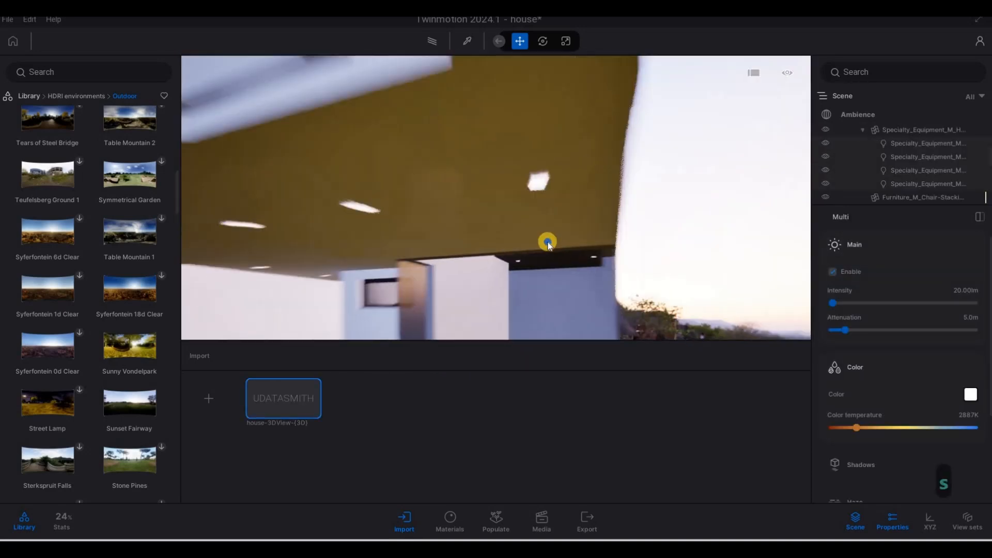
pyautogui.press('a')
pyautogui.moveTo(277, 384)
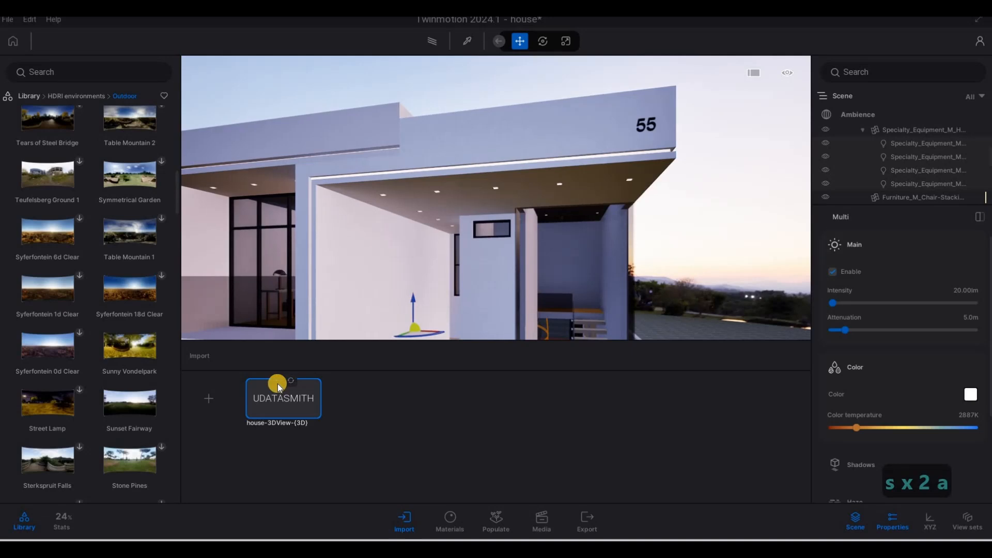
pyautogui.rightClick(277, 383)
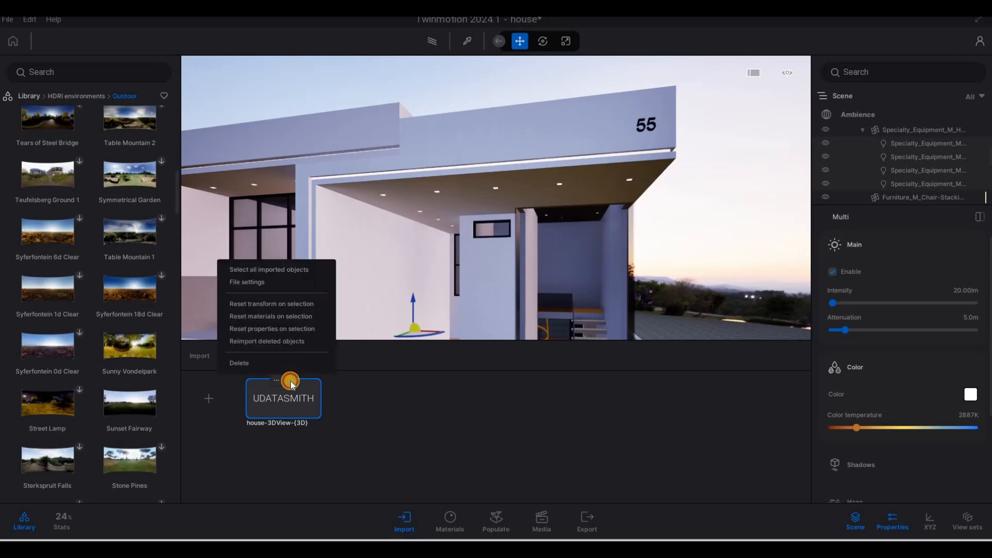
pyautogui.click(291, 381)
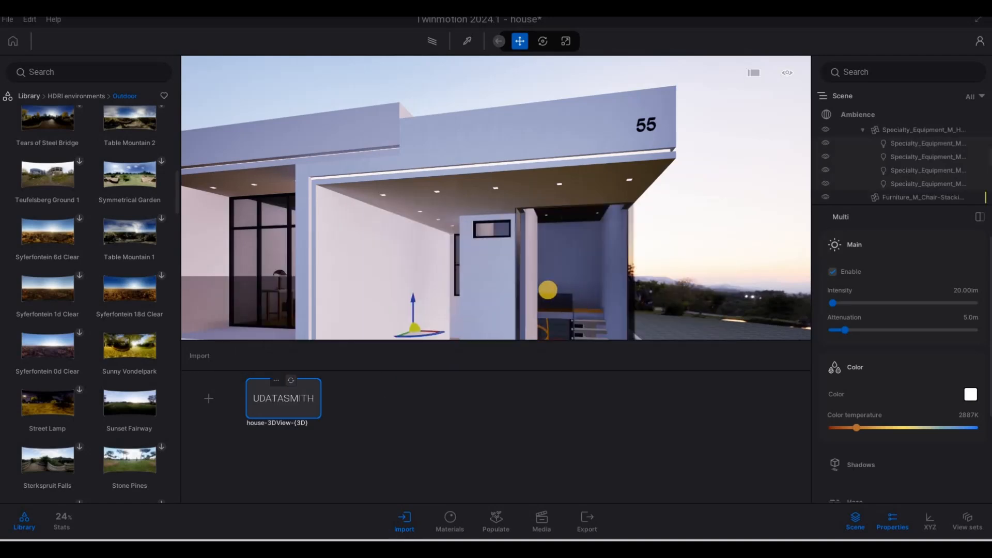
# - Walk through the house interior and around its walls to inspect the updated materials
pyautogui.moveTo(585, 281); pyautogui.dragTo(733, 103, button='right')
pyautogui.press('w')
pyautogui.press('e')
pyautogui.press('a')
pyautogui.press('e')
pyautogui.press('Escape')
pyautogui.press('Escape')
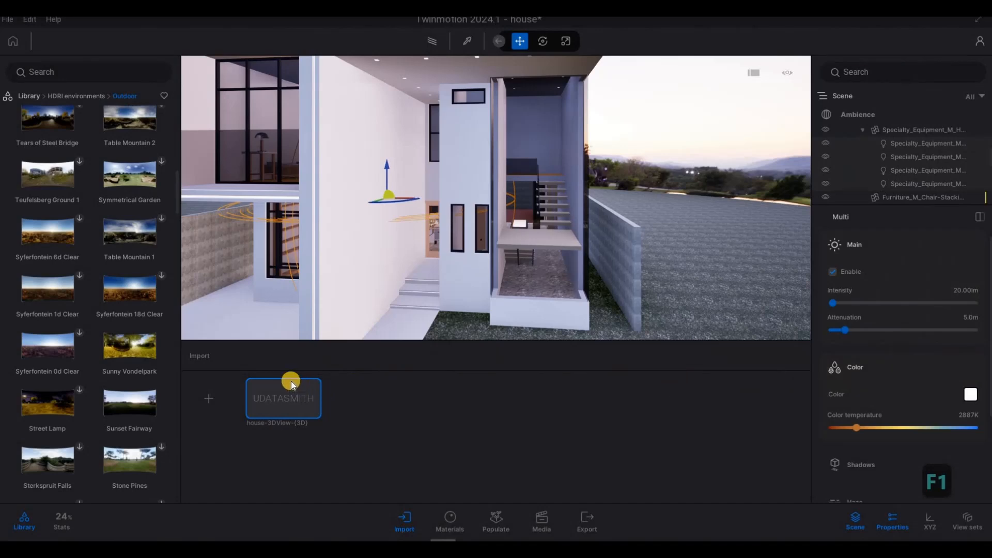
pyautogui.moveTo(290, 384); pyautogui.dragTo(555, 193)
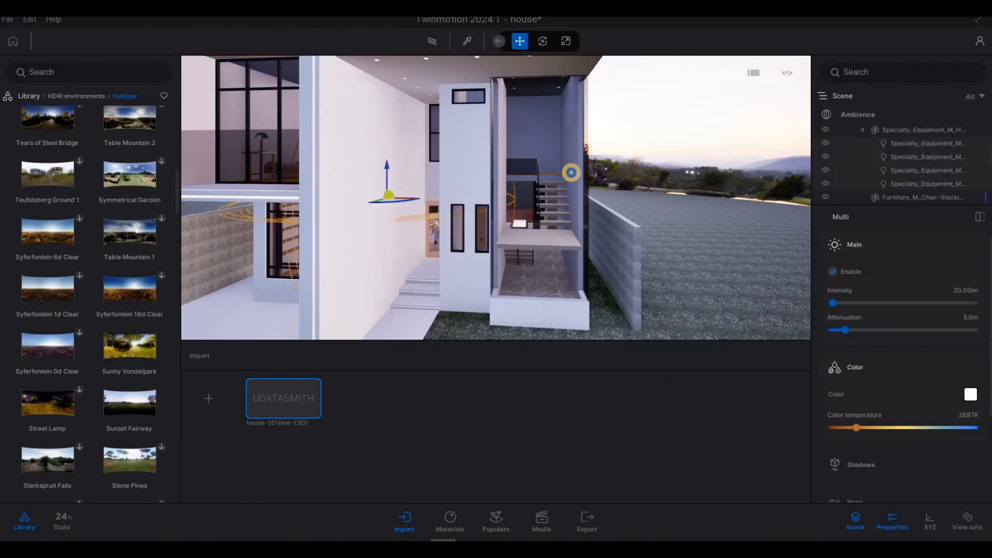
pyautogui.press('a')
pyautogui.press('s')
pyautogui.press('w')
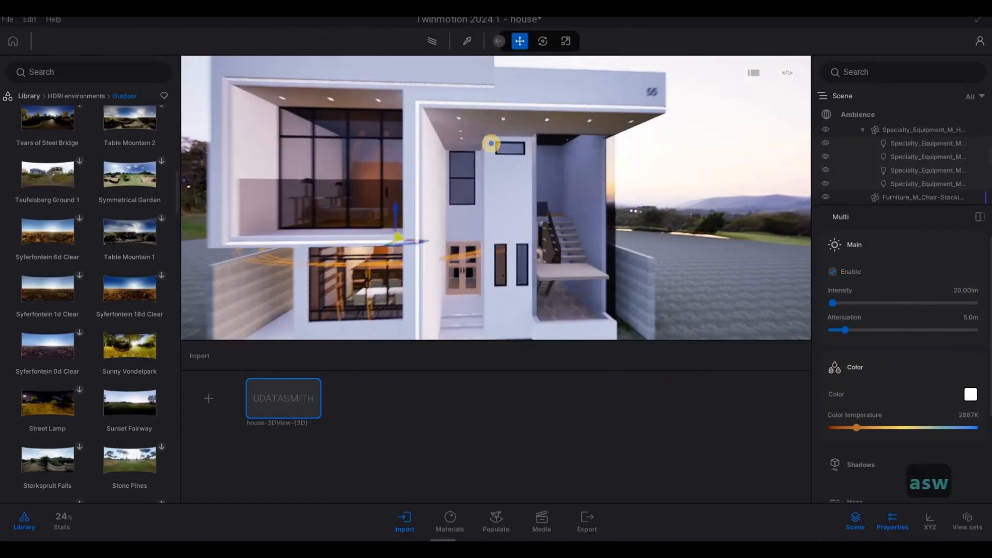
pyautogui.press('d')
pyautogui.press('d')
pyautogui.press('w')
pyautogui.press('a')
pyautogui.press('d')
pyautogui.press('w')
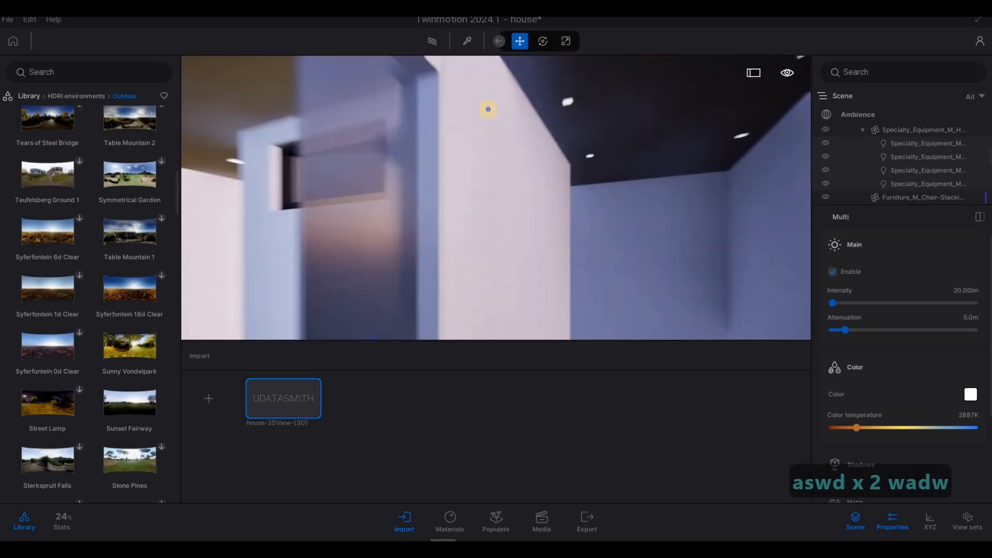
pyautogui.press('s')
pyautogui.press('a')
pyautogui.press('q')
pyautogui.press('a')
pyautogui.press('w')
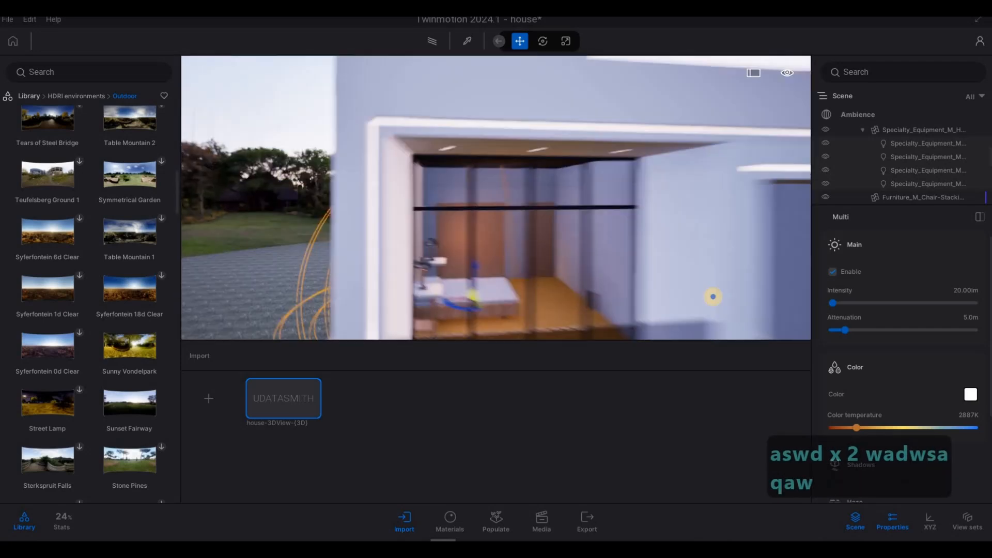
pyautogui.press('q')
pyautogui.press('d')
pyautogui.press('e')
pyautogui.press('d')
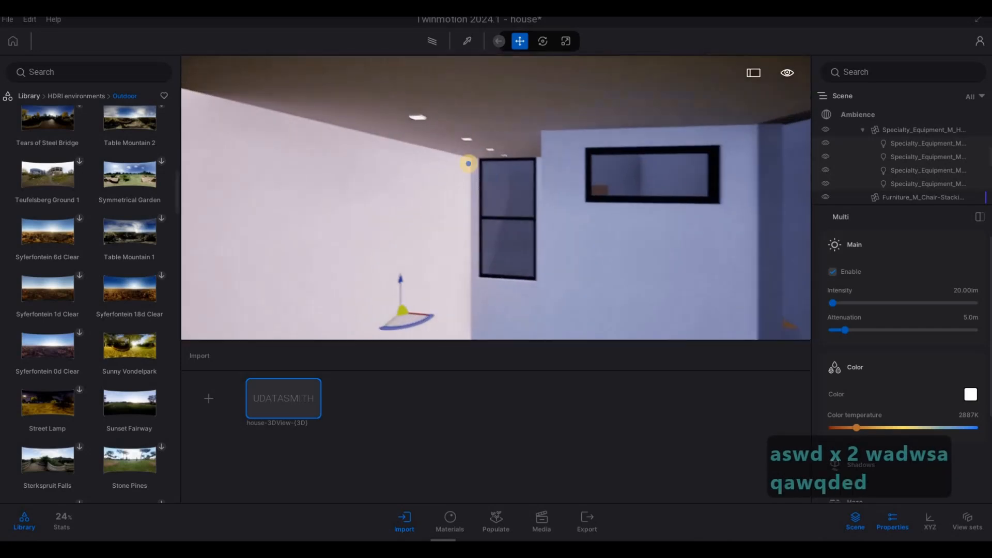
pyautogui.press('w')
pyautogui.press('d')
pyautogui.press('w')
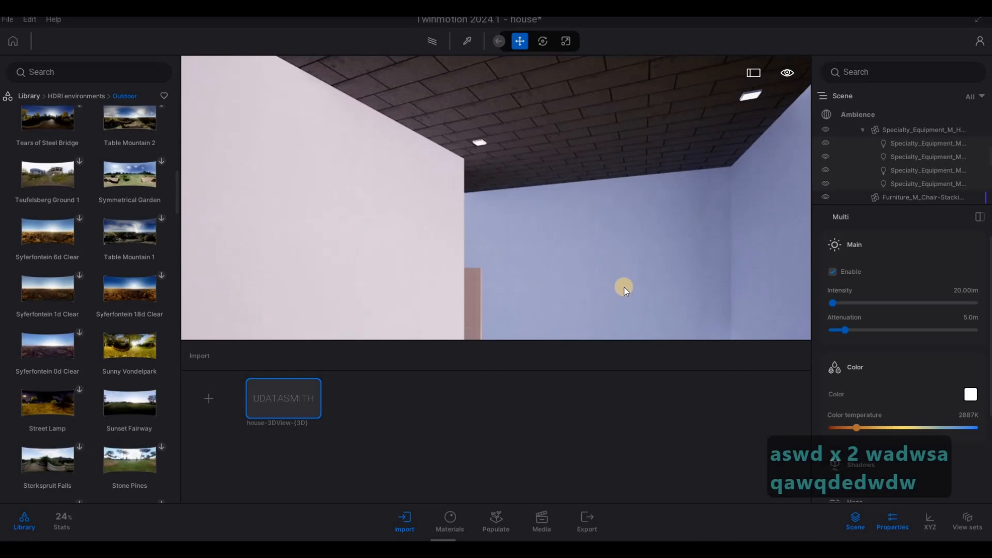
pyautogui.press('s')
pyautogui.press('d')
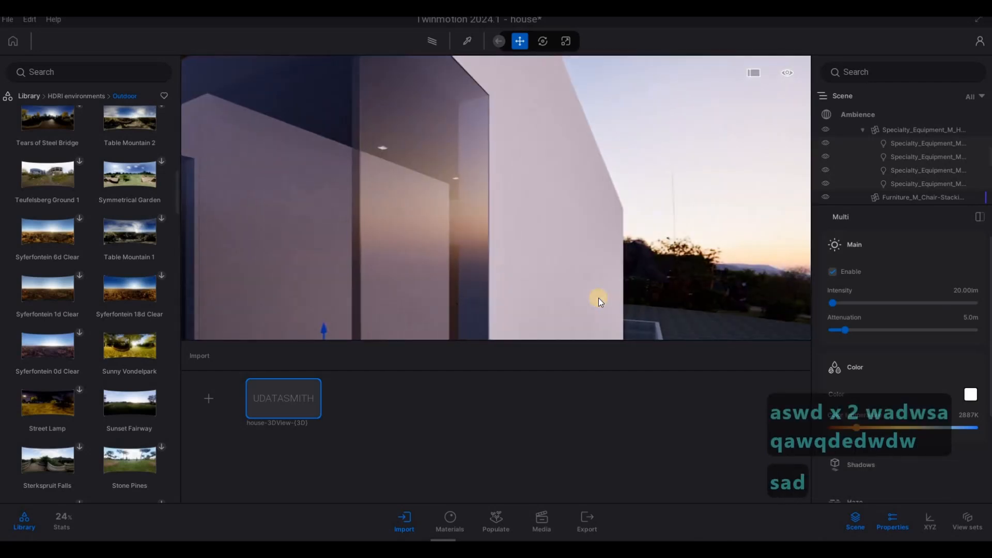
pyautogui.press('s')
pyautogui.press('d')
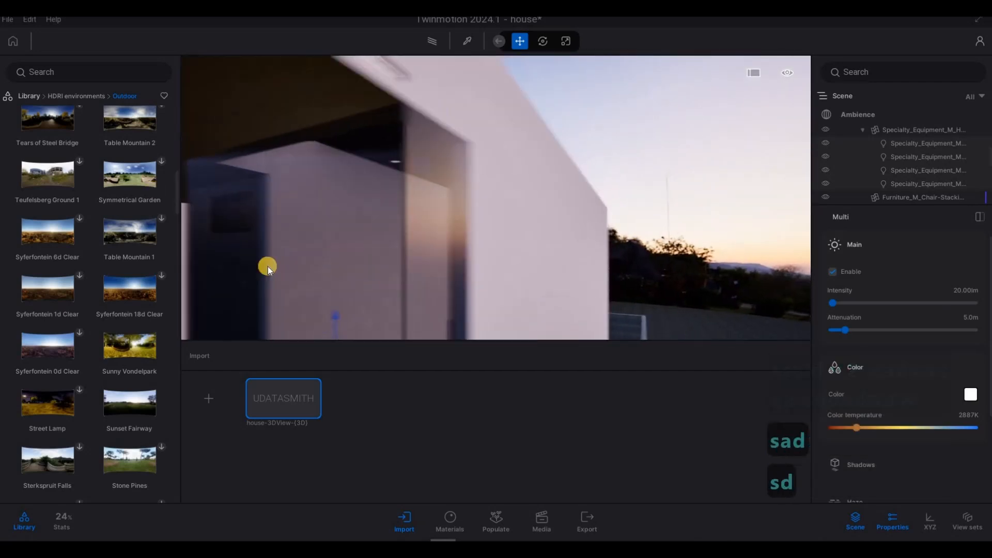
pyautogui.press('s')
pyautogui.press('a')
pyautogui.press('w')
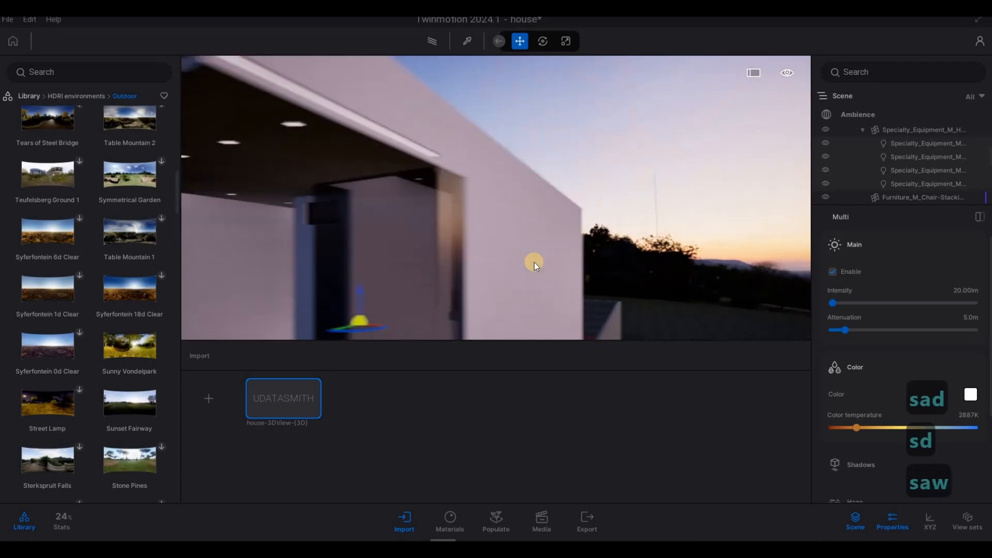
pyautogui.press('s')
pyautogui.press('a')
pyautogui.press('w')
pyautogui.press('a')
pyautogui.press('w')
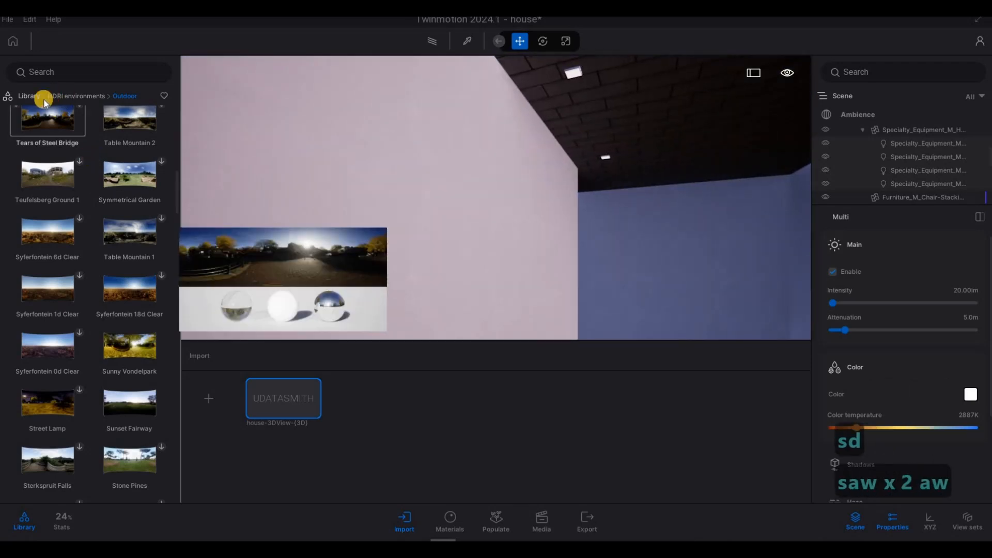
# - Open the library's Wall coverings materials and apply Satin painted wall to the interior wall
pyautogui.click(54, 98)
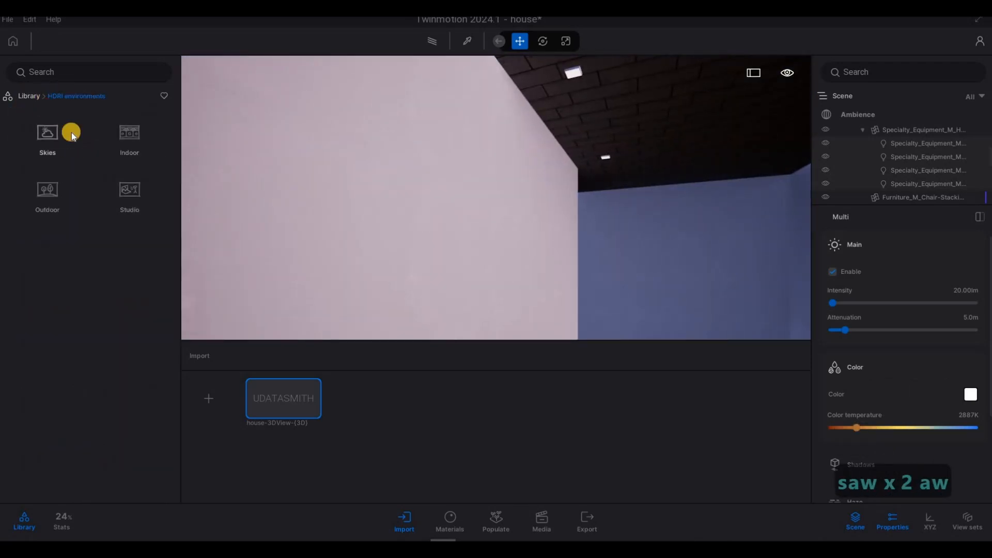
pyautogui.rightClick(46, 151)
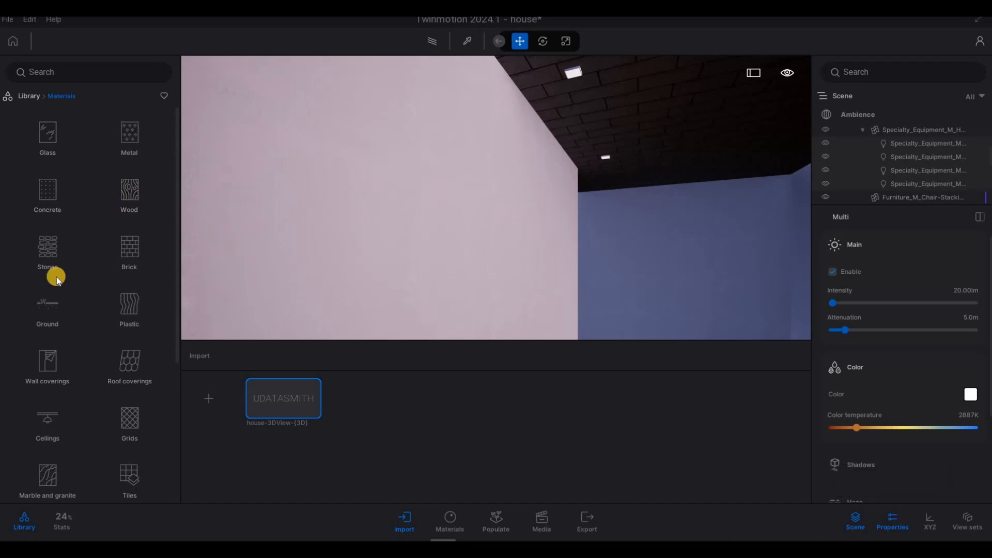
pyautogui.scroll(-3, 119, 282)
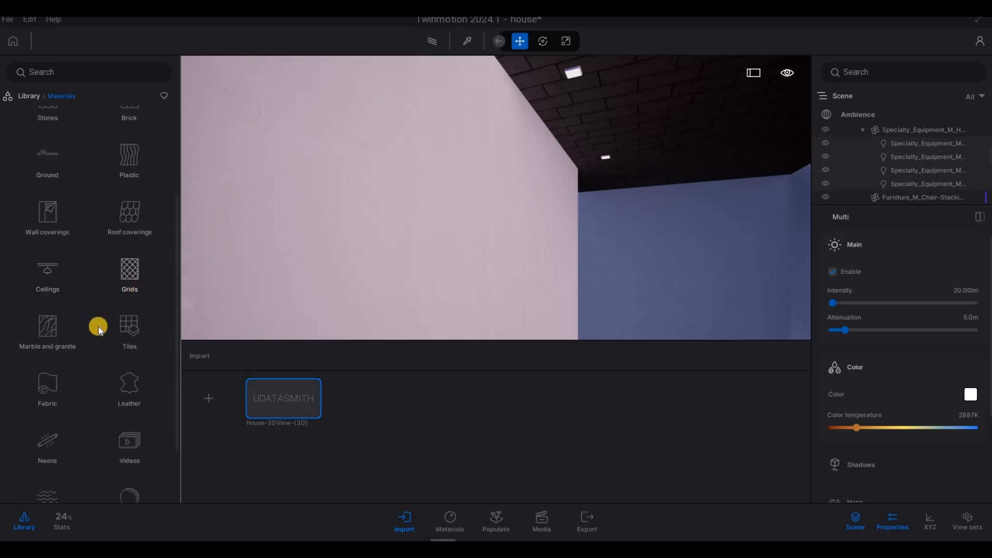
pyautogui.scroll(-1, 98, 327)
pyautogui.scroll(3, 76, 335)
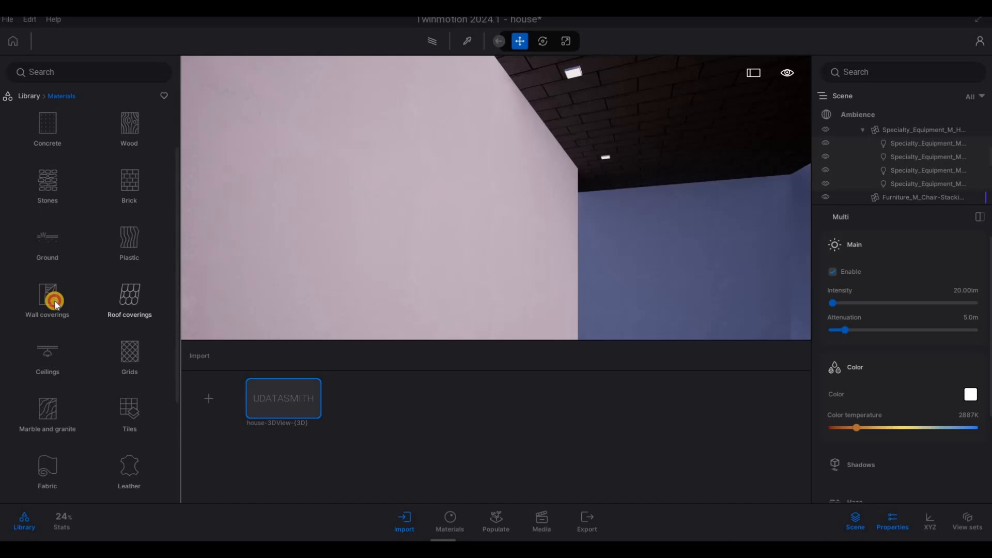
pyautogui.click(73, 281)
pyautogui.moveTo(84, 318)
pyautogui.scroll(-1, 86, 324)
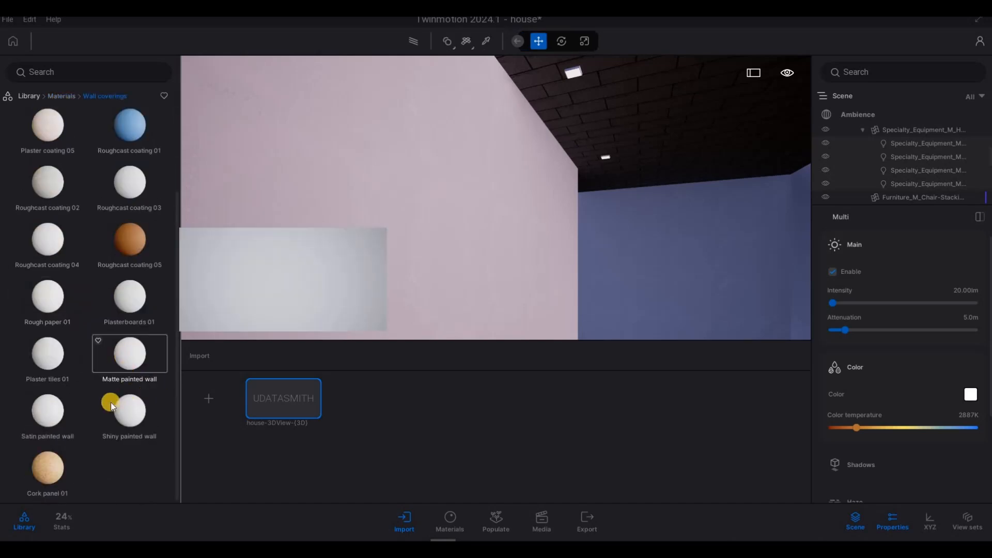
pyautogui.moveTo(586, 217); pyautogui.dragTo(643, 150)
# - Fly around the stairwell and interior walls to check the new wall material
pyautogui.press('s')
pyautogui.moveTo(649, 230)
pyautogui.mouseDown(button='right')
pyautogui.moveTo(724, 310)
pyautogui.moveTo(718, 412)
pyautogui.moveTo(702, 396)
pyautogui.moveTo(775, 288)
pyautogui.moveTo(608, 203)
pyautogui.moveTo(606, 193)
pyautogui.moveTo(560, 214)
pyautogui.moveTo(547, 203)
pyautogui.moveTo(502, 206)
pyautogui.moveTo(456, 165)
pyautogui.moveTo(445, 186)
pyautogui.moveTo(463, 227)
pyautogui.moveTo(489, 239)
pyautogui.moveTo(485, 253)
pyautogui.moveTo(498, 255)
pyautogui.moveTo(550, 214)
pyautogui.mouseUp(button='right')
pyautogui.press('a')
pyautogui.press('q')
pyautogui.press('a')
pyautogui.press('s')
pyautogui.press('s')
pyautogui.press('e')
pyautogui.press('a')
pyautogui.press('d')
pyautogui.press('d')
pyautogui.press('Escape')
pyautogui.press('a')
pyautogui.press('d')
pyautogui.press('w')
pyautogui.press('e')
pyautogui.press('d')
pyautogui.press('w')
pyautogui.press('d')
pyautogui.press('w')
pyautogui.press('w')
pyautogui.press('a')
pyautogui.press('s')
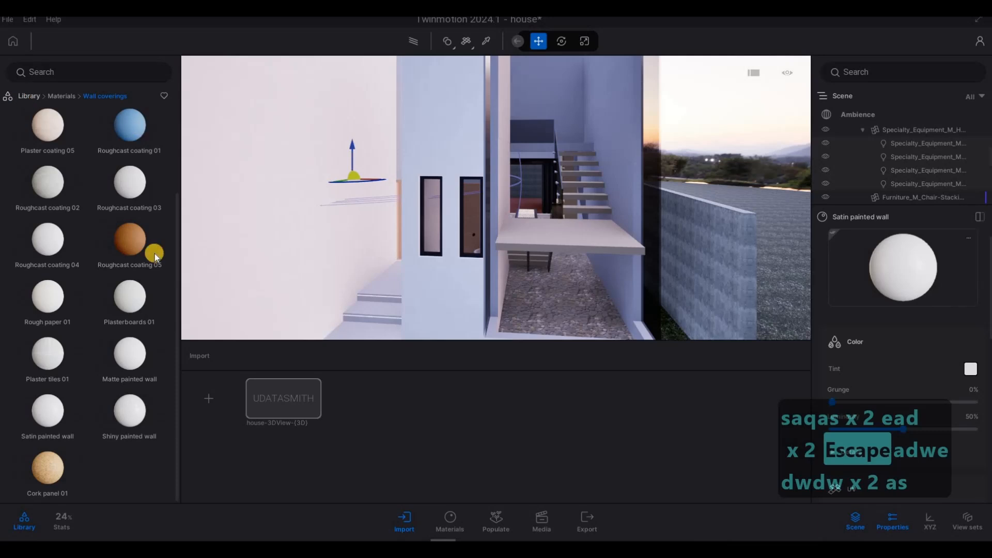
# - Open the Lights folder in the user library
pyautogui.click(129, 424)
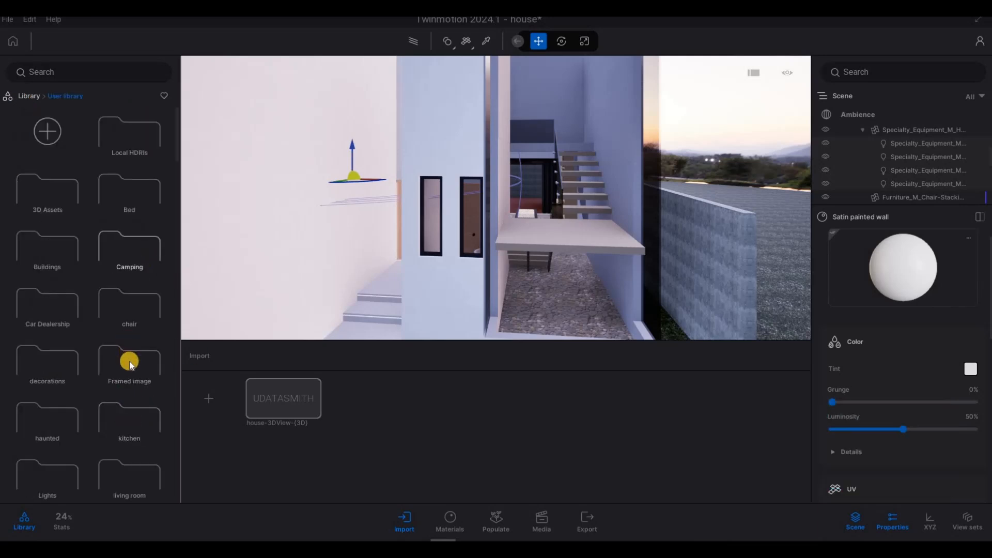
pyautogui.scroll(-2, 131, 356)
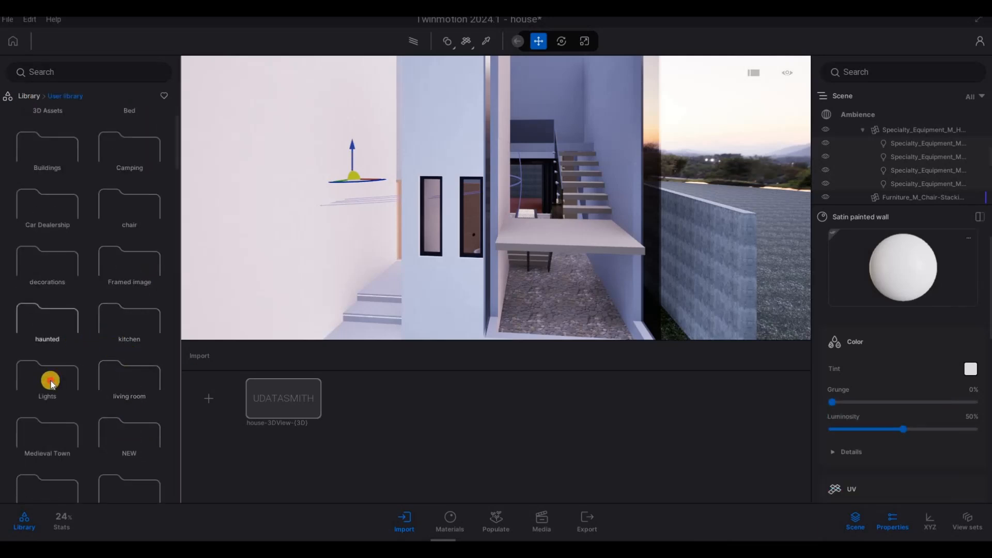
pyautogui.click(82, 364)
# - Fly through the house and up the stairwell to inspect the ceiling where a light fixture could hang
pyautogui.press('w')
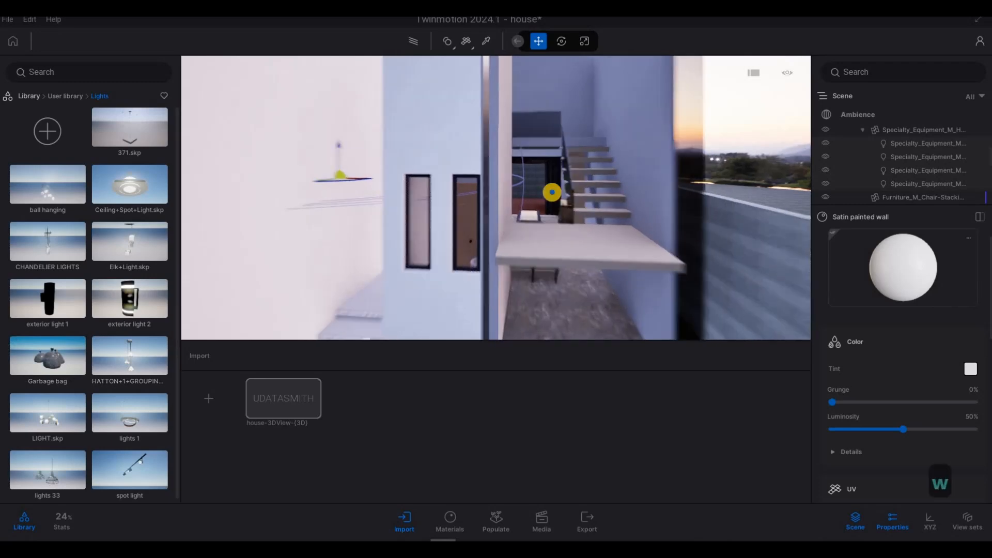
pyautogui.press('w')
pyautogui.press('q')
pyautogui.press('w')
pyautogui.press('s')
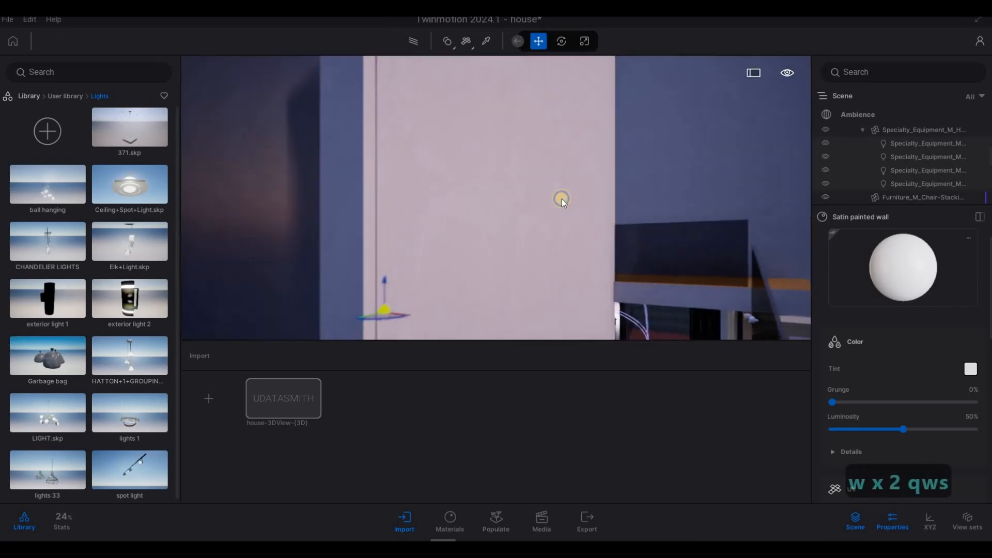
pyautogui.press('d')
pyautogui.press('a')
pyautogui.press('w')
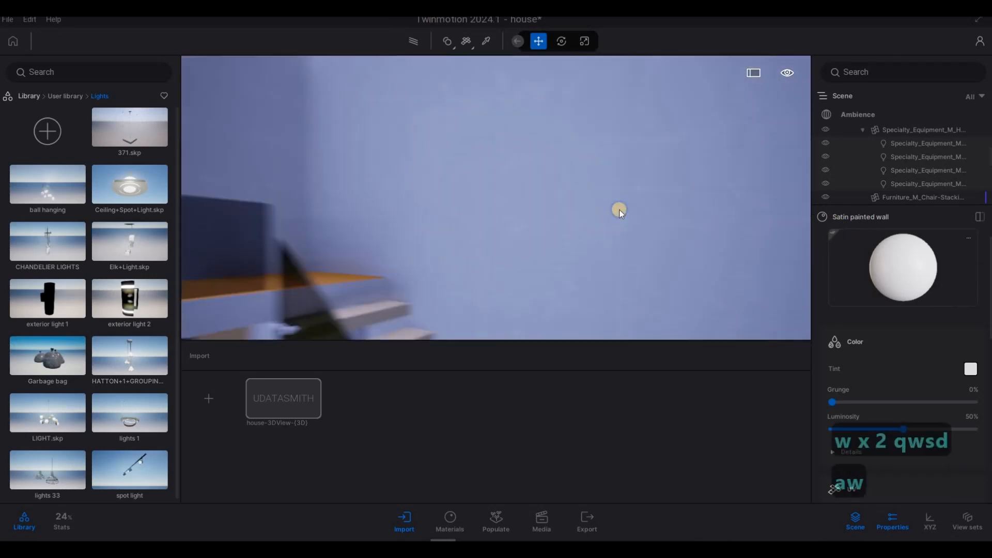
pyautogui.press('a')
pyautogui.press('w')
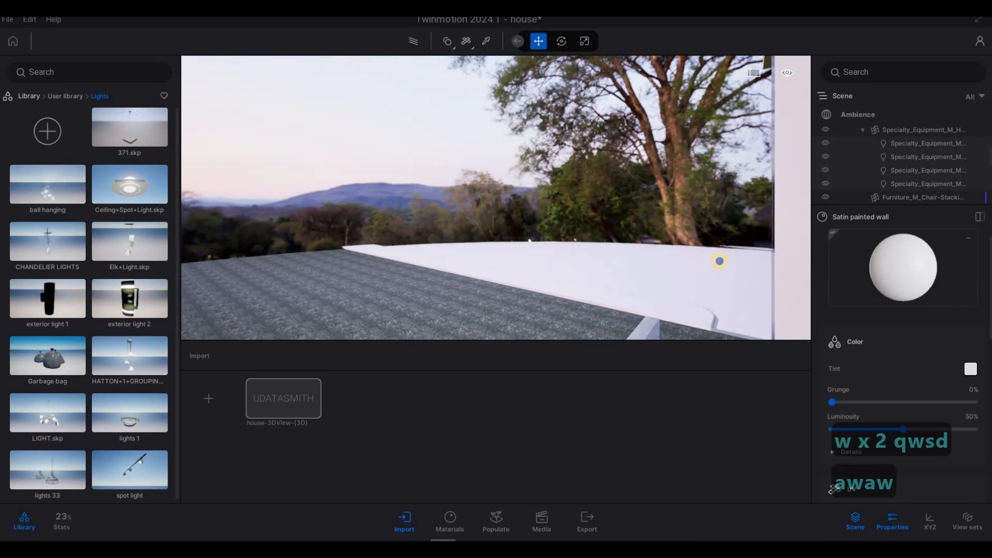
pyautogui.press('e')
pyautogui.press('e')
pyautogui.press('d')
pyautogui.press('q')
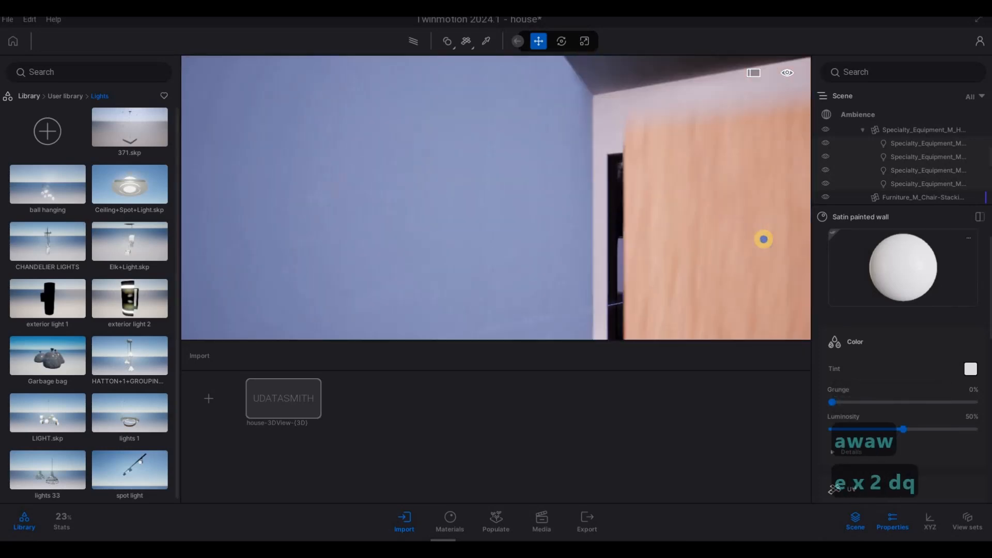
pyautogui.press('s')
pyautogui.press('q')
pyautogui.press('a')
pyautogui.press('w')
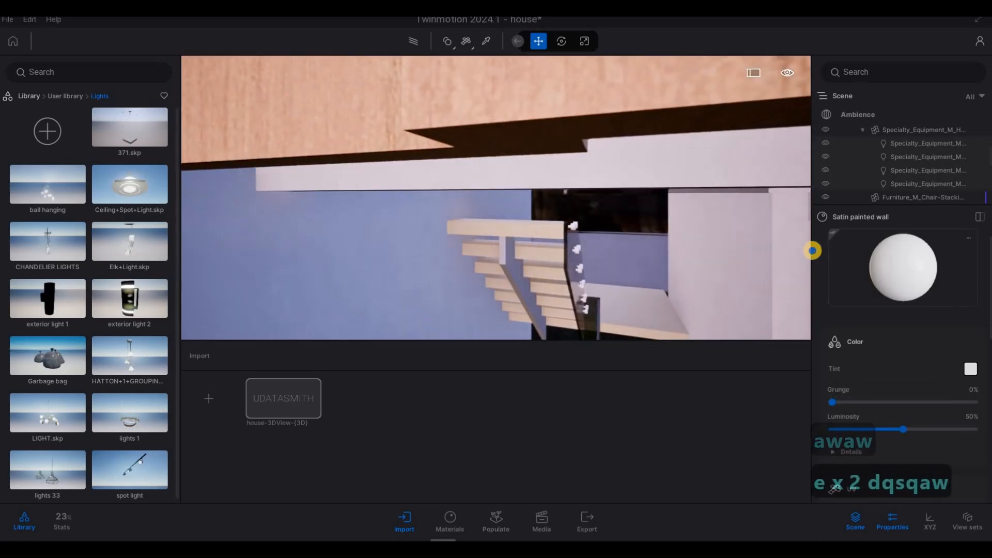
pyautogui.press('3')
pyautogui.press('w')
pyautogui.press('d')
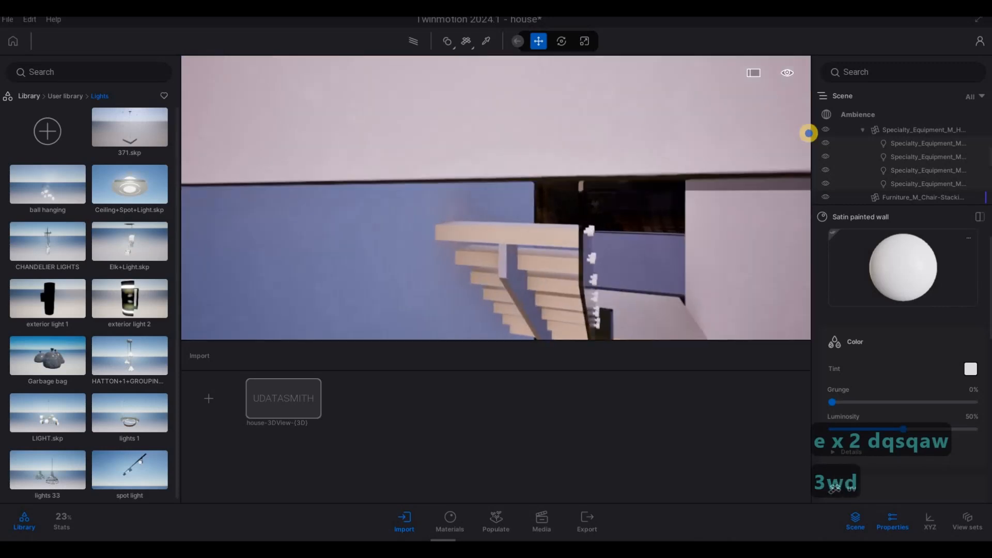
pyautogui.press('d')
pyautogui.press('q')
pyautogui.press('q')
pyautogui.press('q')
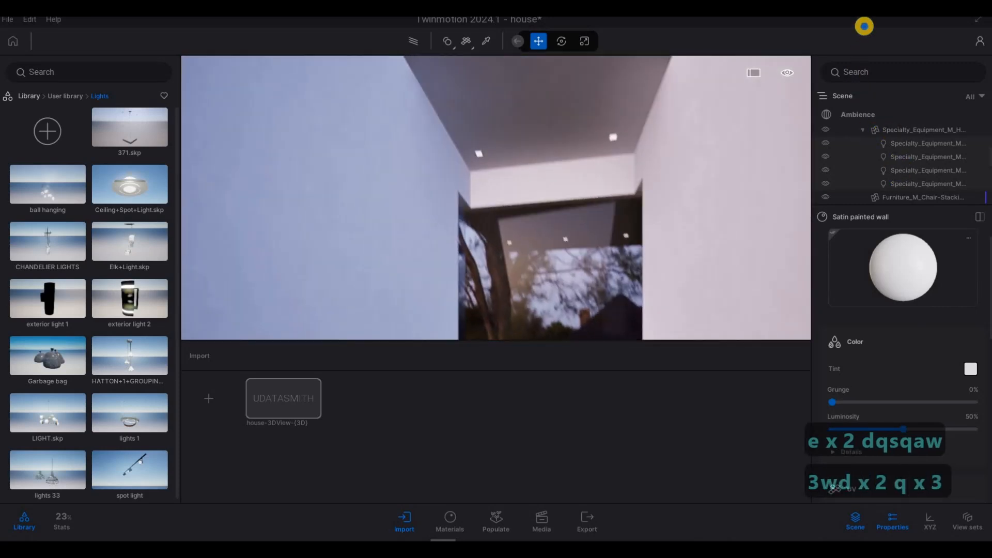
pyautogui.press('q')
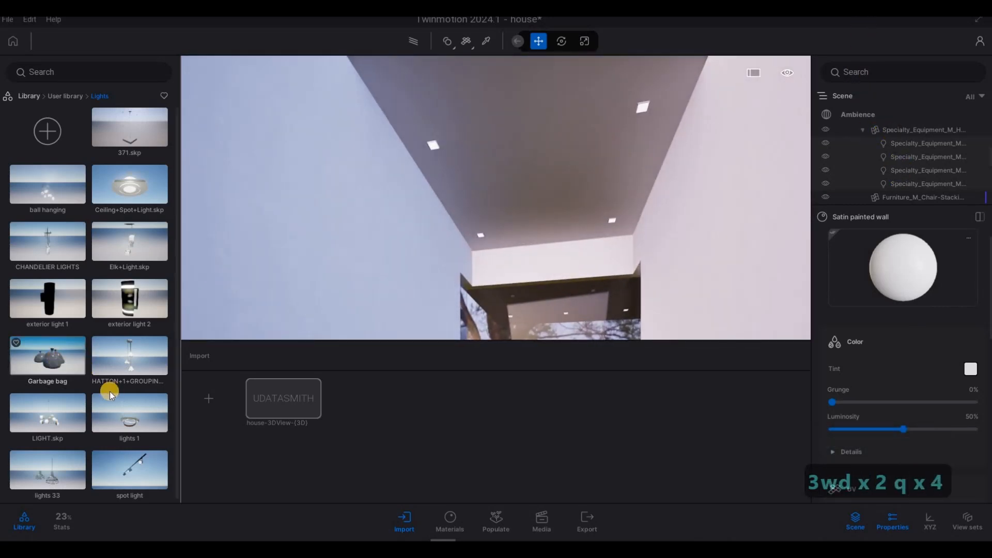
# - Try placing the lights 1 ring fixture in the stairwell, then delete it again
pyautogui.scroll(-1, 109, 392)
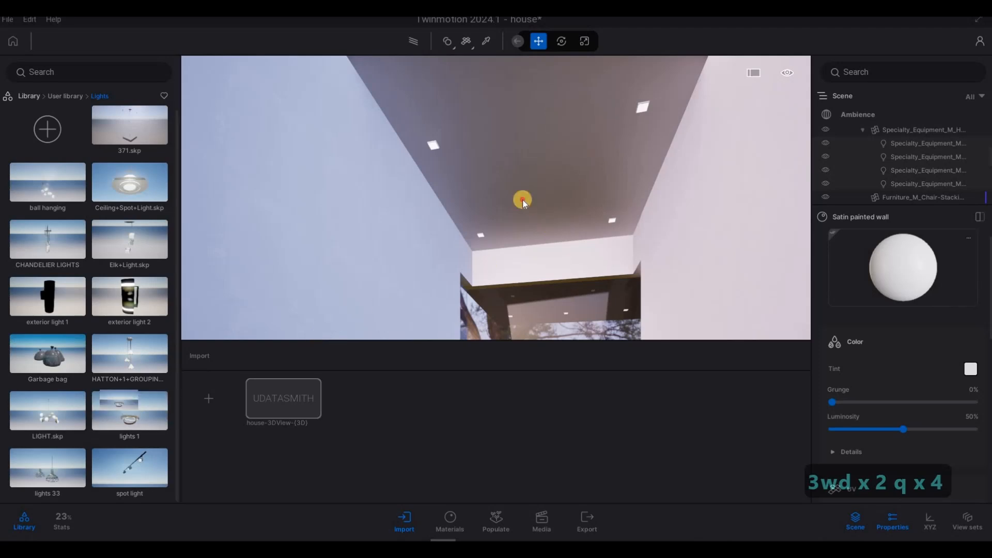
pyautogui.moveTo(535, 193); pyautogui.dragTo(551, 204)
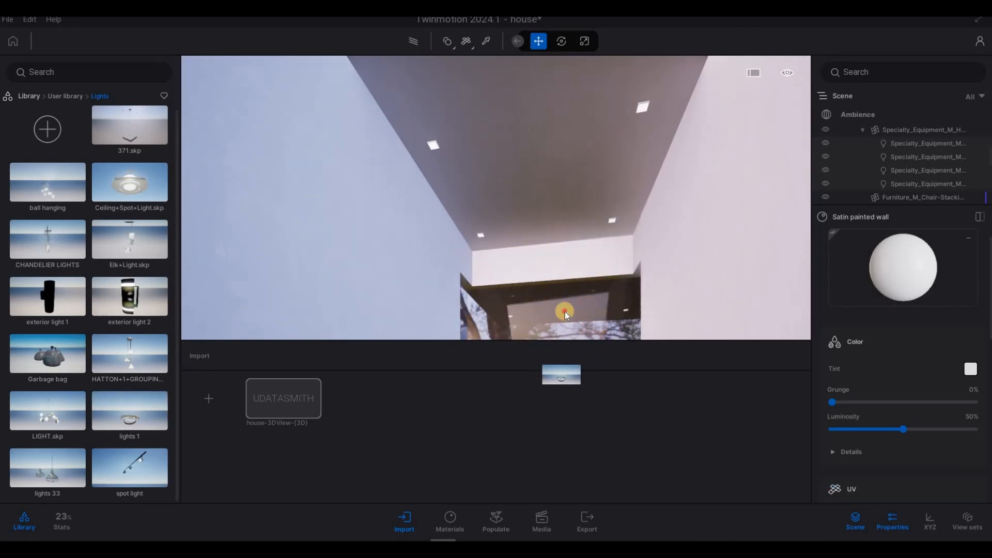
pyautogui.moveTo(564, 311); pyautogui.dragTo(443, 328)
pyautogui.press('s')
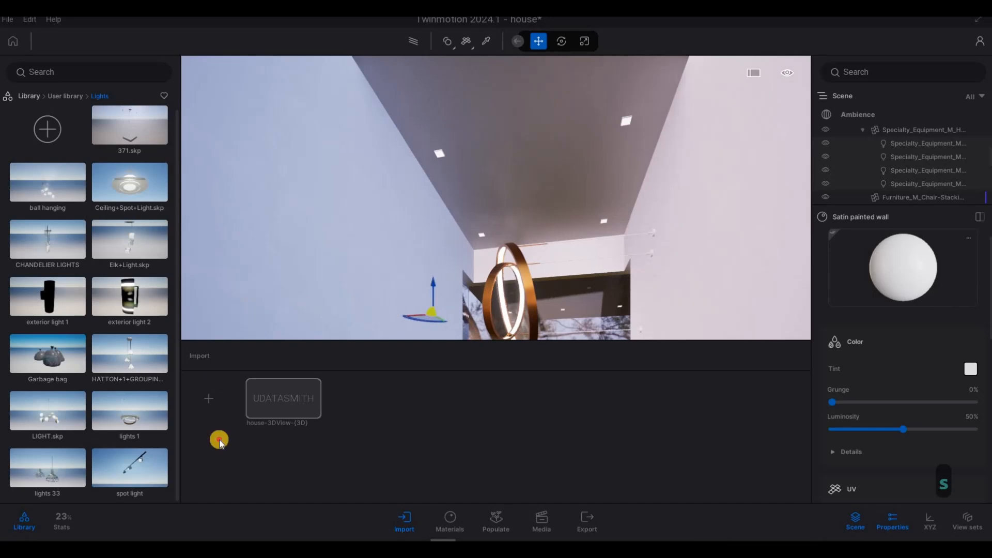
pyautogui.moveTo(219, 439); pyautogui.dragTo(125, 414)
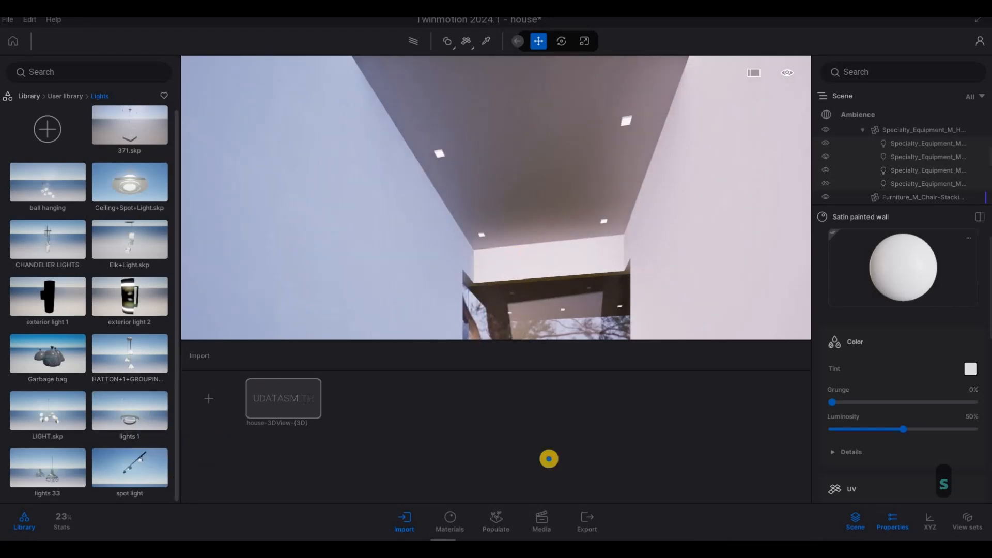
pyautogui.moveTo(549, 459); pyautogui.dragTo(532, 206, button='right')
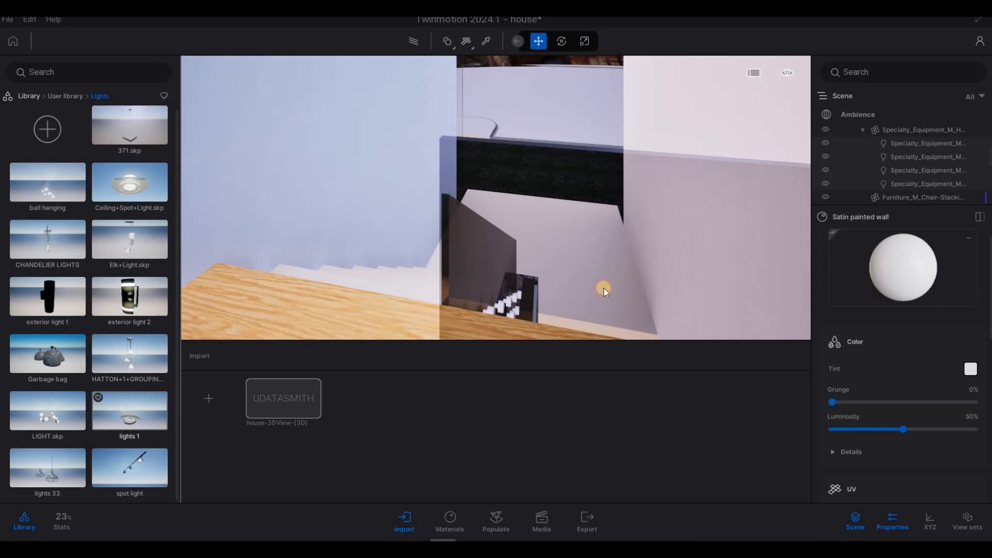
pyautogui.moveTo(561, 244)
pyautogui.mouseDown()
pyautogui.moveTo(553, 206)
pyautogui.moveTo(630, 277)
pyautogui.moveTo(652, 242)
pyautogui.moveTo(580, 243)
pyautogui.moveTo(500, 222)
pyautogui.moveTo(551, 233)
pyautogui.mouseUp()
pyautogui.press('a')
pyautogui.moveTo(639, 218); pyautogui.dragTo(588, 217, button='right')
pyautogui.press('a')
pyautogui.press('a')
pyautogui.moveTo(795, 196); pyautogui.dragTo(162, 234, button='right')
pyautogui.press('Delete')
pyautogui.press('d')
pyautogui.moveTo(308, 204); pyautogui.dragTo(71, 249, button='right')
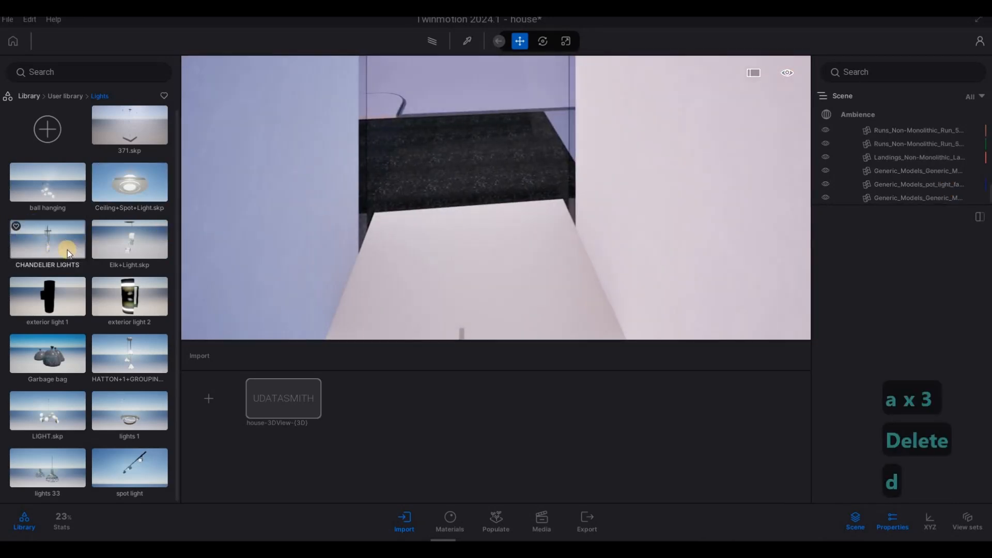
# - Place the CHANDELIER LIGHTS asset from the Lights library into the stairwell under the ceiling
pyautogui.moveTo(563, 279); pyautogui.dragTo(37, 241, button='right')
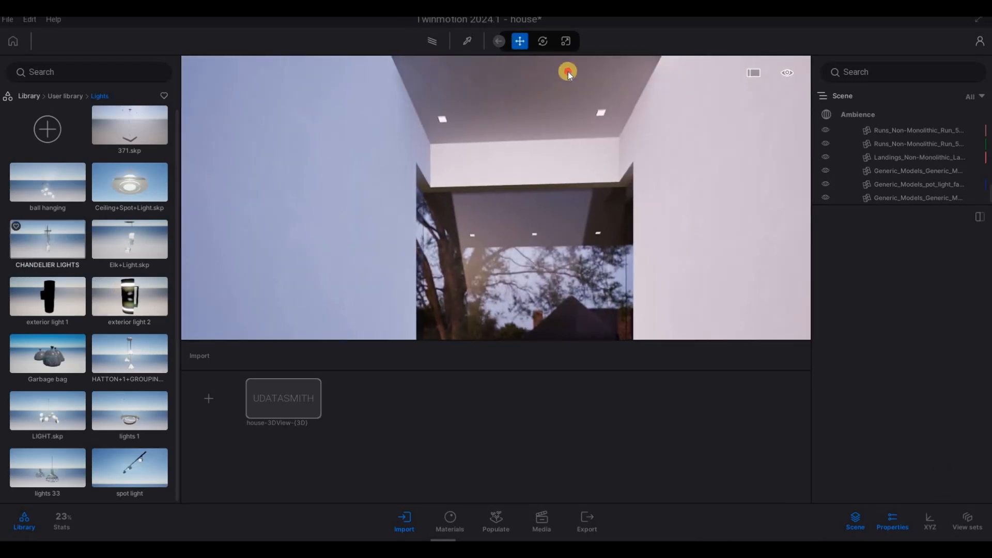
pyautogui.moveTo(568, 72); pyautogui.dragTo(420, 291)
pyautogui.moveTo(357, 304); pyautogui.dragTo(206, 393)
pyautogui.moveTo(123, 414); pyautogui.dragTo(440, 341)
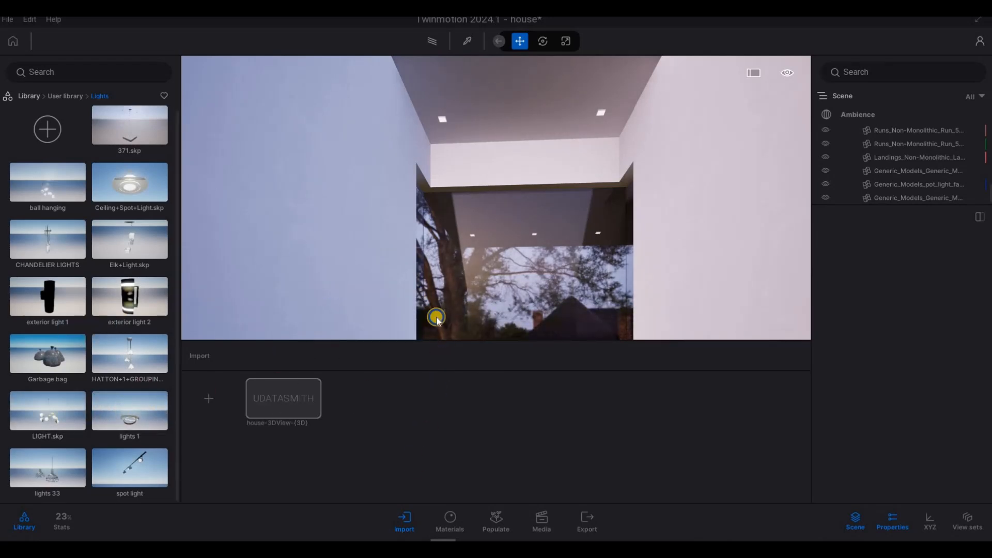
pyautogui.moveTo(532, 147); pyautogui.dragTo(558, 299, button='right')
pyautogui.scroll(-1, 563, 232)
pyautogui.moveTo(562, 233); pyautogui.dragTo(548, 336, button='right')
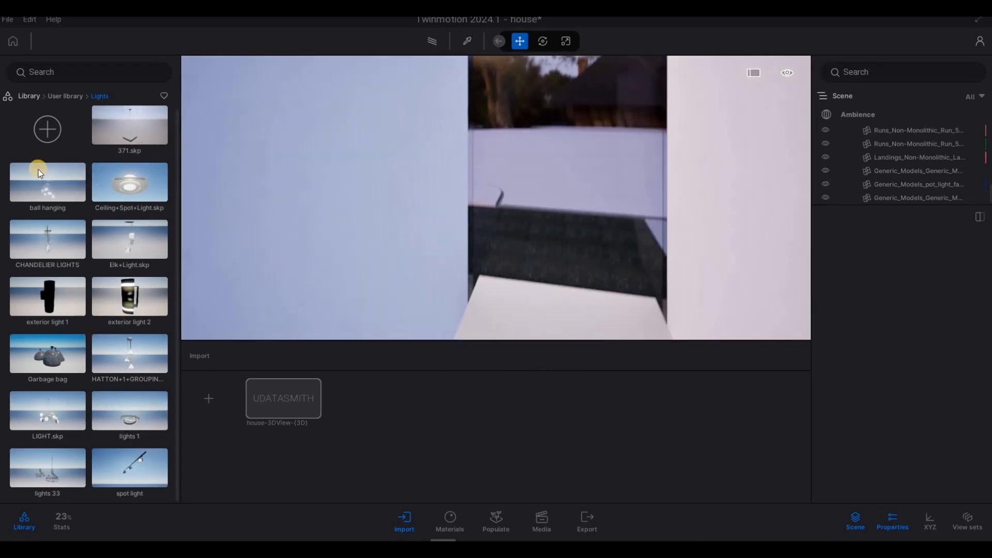
pyautogui.moveTo(67, 234); pyautogui.dragTo(559, 239)
# - Move the chandelier up so it hangs from the stairwell ceiling, then switch to rotate and turn it
pyautogui.press('d')
pyautogui.press('a')
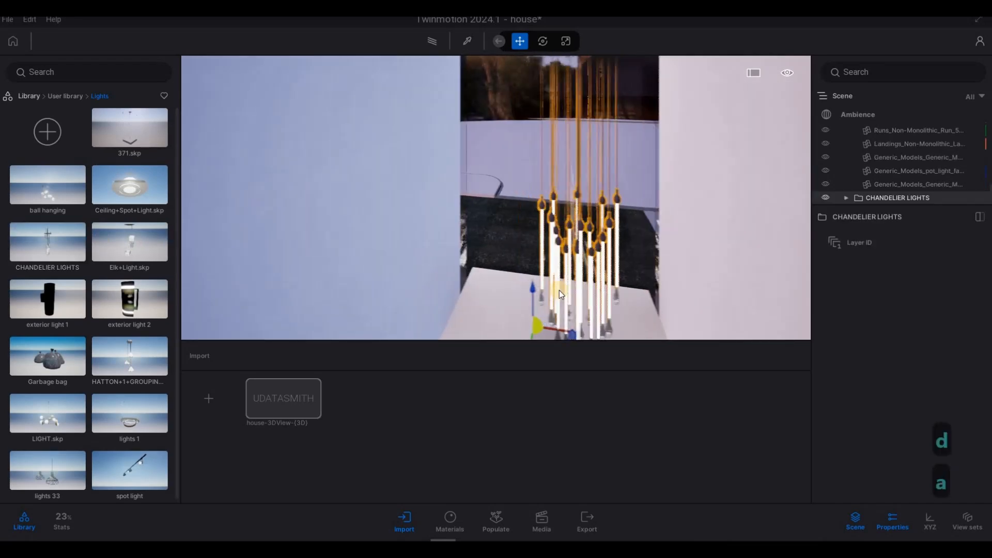
pyautogui.press('d')
pyautogui.press('s')
pyautogui.moveTo(526, 127); pyautogui.dragTo(538, 46)
pyautogui.moveTo(535, 56); pyautogui.dragTo(494, 22, button='right')
pyautogui.press('d')
pyautogui.press('s')
pyautogui.press('a')
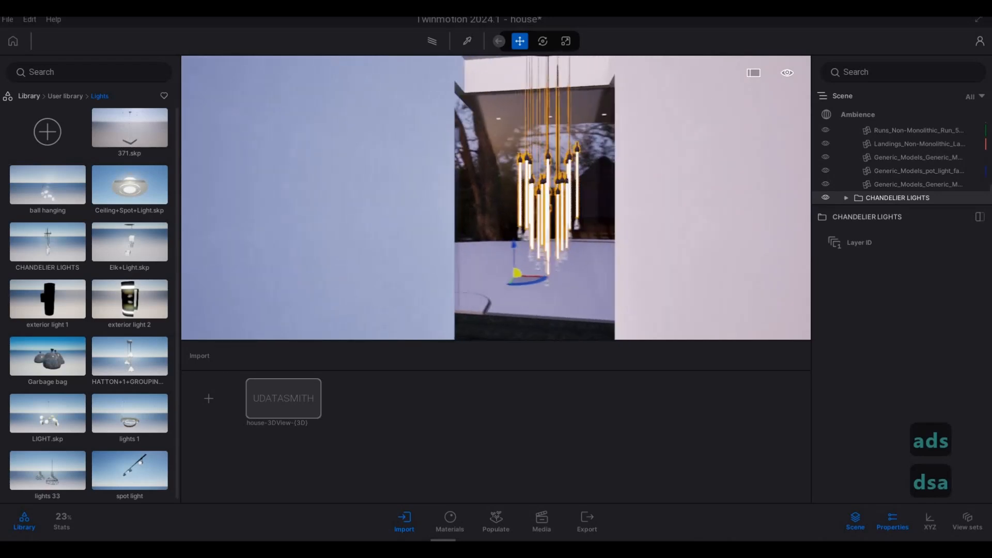
pyautogui.press('d')
pyautogui.press('a')
pyautogui.press('s')
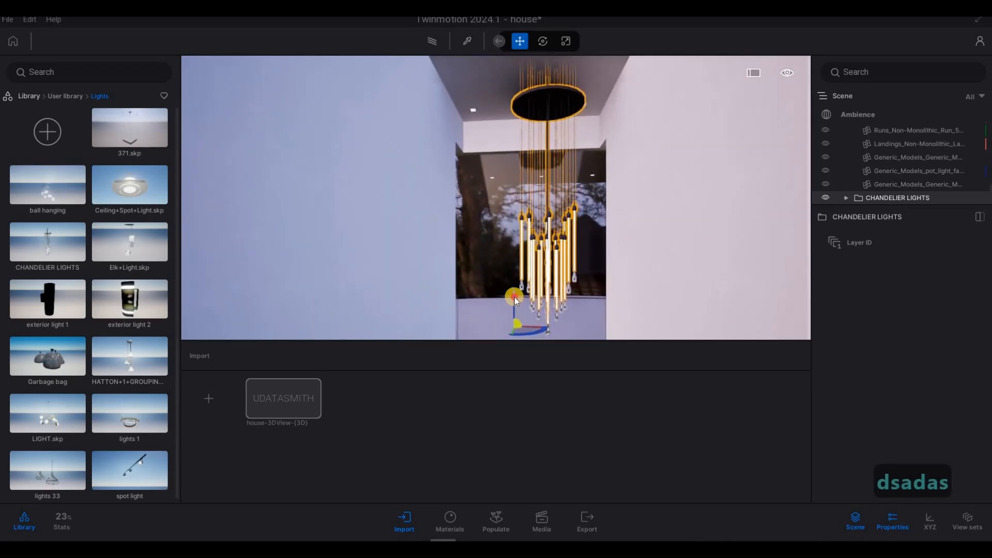
pyautogui.moveTo(514, 297); pyautogui.dragTo(513, 278)
pyautogui.press('Tab')
pyautogui.moveTo(512, 316); pyautogui.dragTo(629, 270)
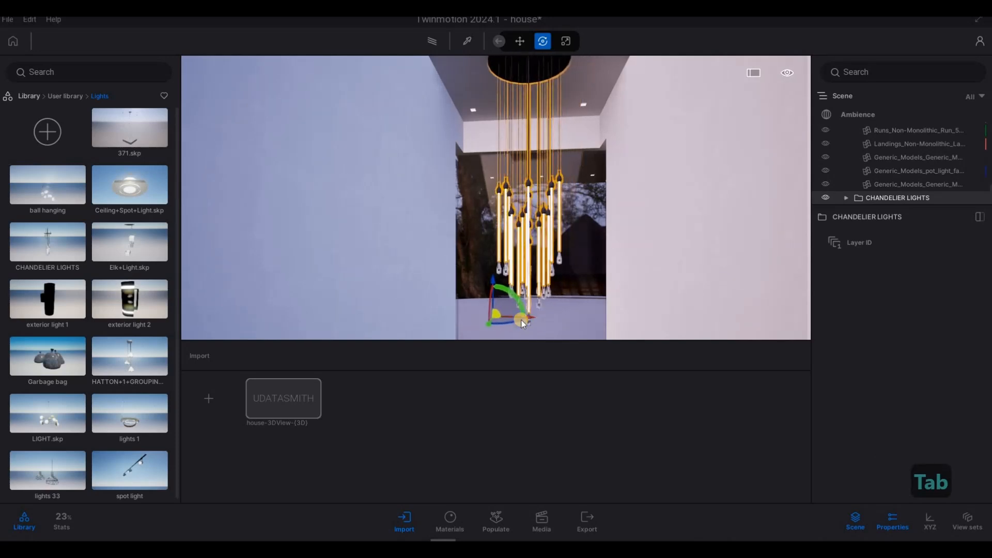
# - Fly out of the stairwell to view the chandelier from the living area
pyautogui.press('a')
pyautogui.press('x')
pyautogui.press('2')
pyautogui.press('s')
pyautogui.press('d')
pyautogui.press('w')
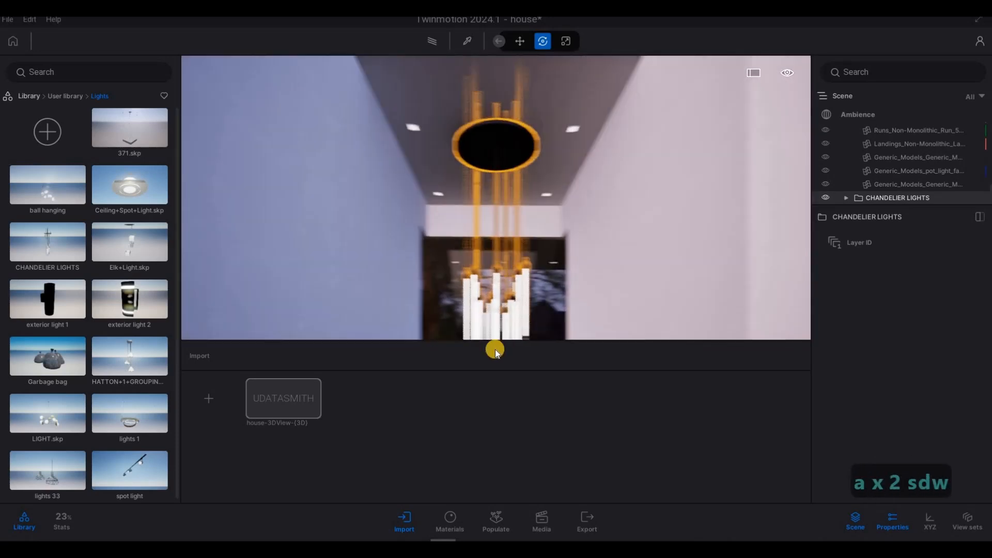
pyautogui.press('d')
pyautogui.press('s')
pyautogui.press('w')
pyautogui.press('q')
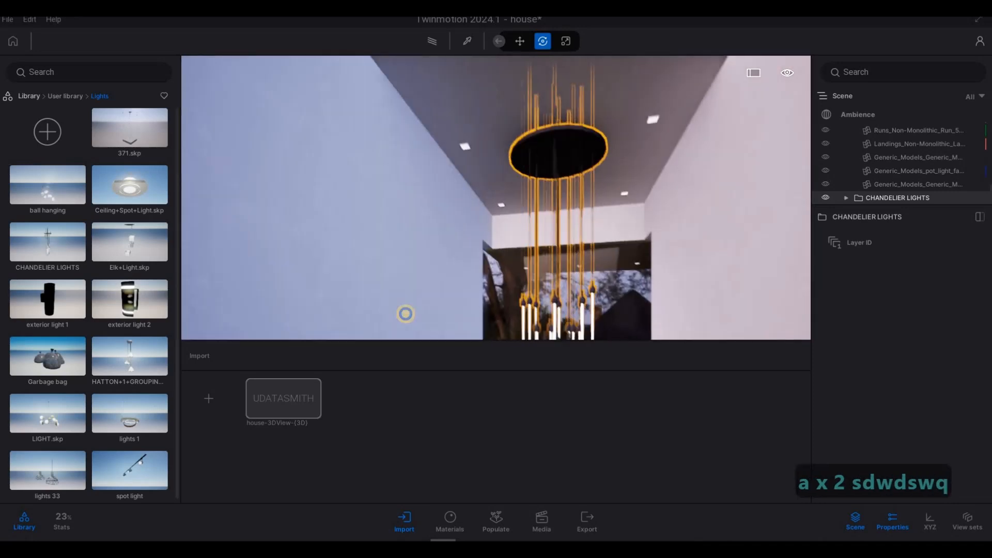
pyautogui.press('d')
pyautogui.press('w')
pyautogui.press('q')
pyautogui.press('d')
pyautogui.press('d')
pyautogui.press('w')
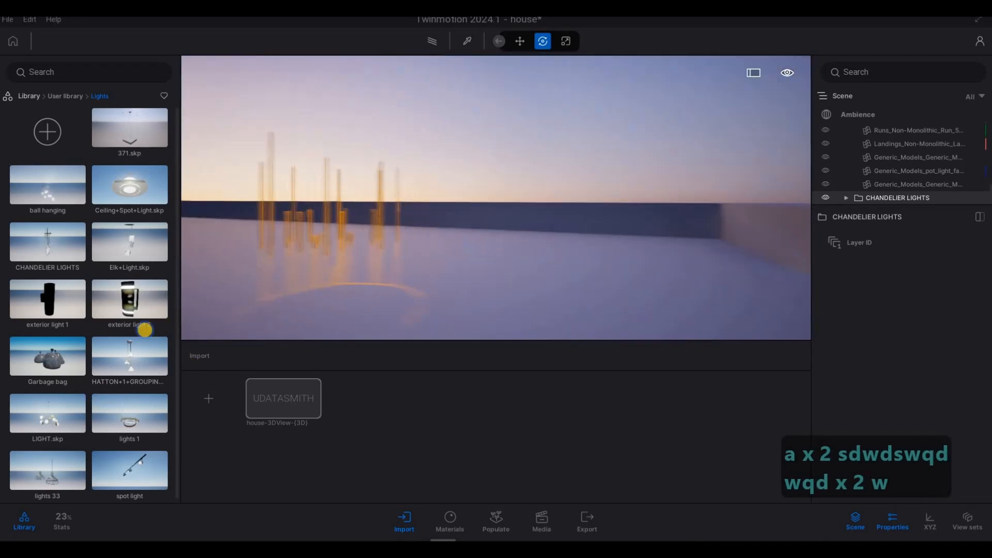
pyautogui.press('s')
pyautogui.press('s')
pyautogui.press('s')
pyautogui.press('s')
pyautogui.press('s')
pyautogui.press('s')
pyautogui.press('e')
pyautogui.press('e')
pyautogui.press('s')
pyautogui.press('d')
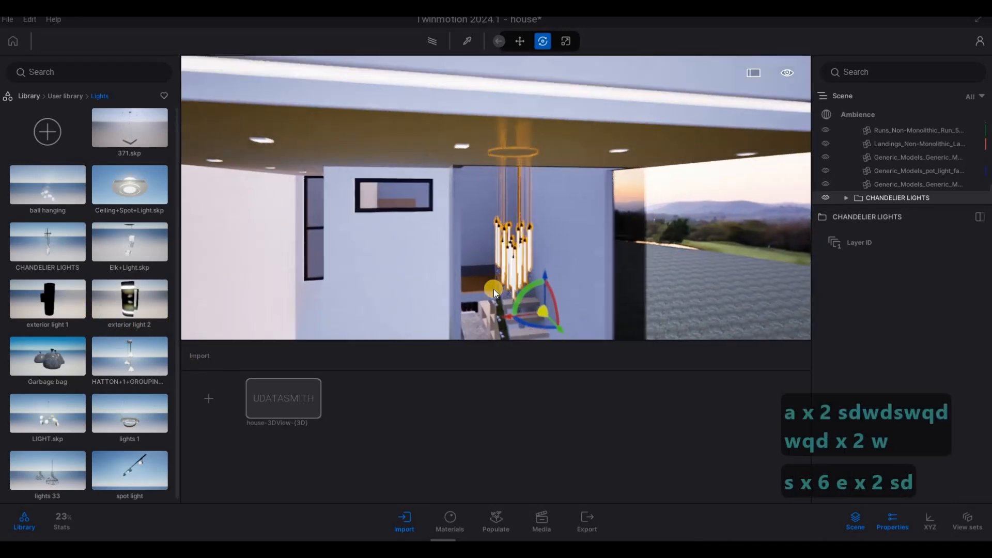
pyautogui.press('Escape')
pyautogui.press('e')
pyautogui.press('e')
pyautogui.press('e')
pyautogui.press('e')
pyautogui.press('e')
pyautogui.press('e')
pyautogui.press('e')
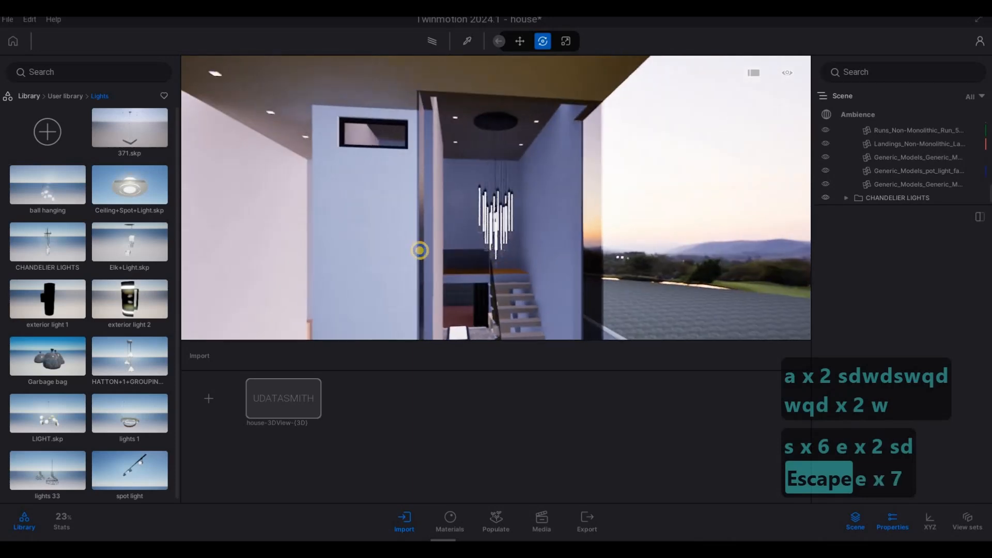
pyautogui.press('s')
pyautogui.press('s')
pyautogui.press('d')
pyautogui.press('d')
pyautogui.press('w')
pyautogui.press('w')
pyautogui.press('w')
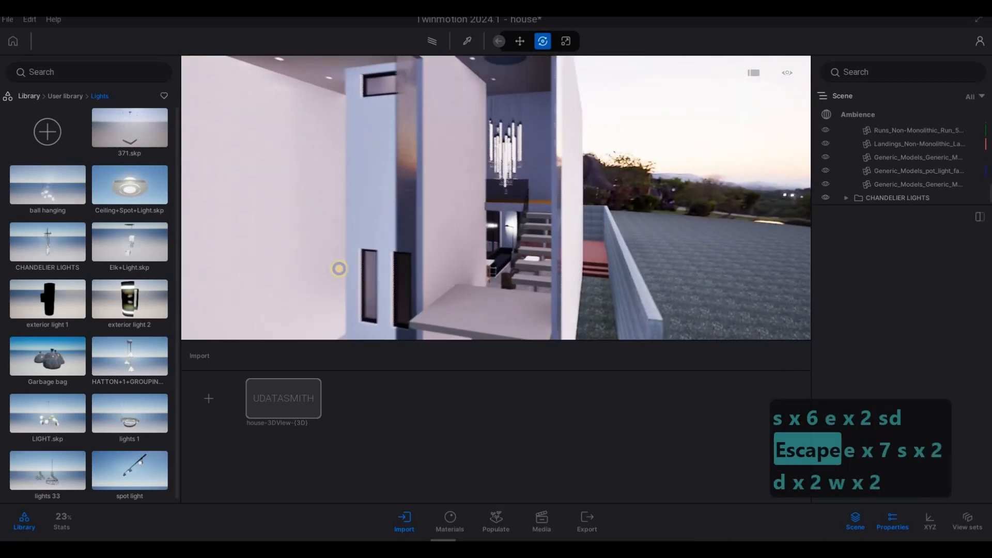
pyautogui.press('a')
pyautogui.press('a')
pyautogui.press('a')
pyautogui.press('a')
pyautogui.press('a')
pyautogui.press('a')
pyautogui.press('a')
pyautogui.press('a')
pyautogui.press('a')
pyautogui.press('a')
pyautogui.press('a')
pyautogui.press('a')
pyautogui.press('a')
pyautogui.press('a')
pyautogui.press('s')
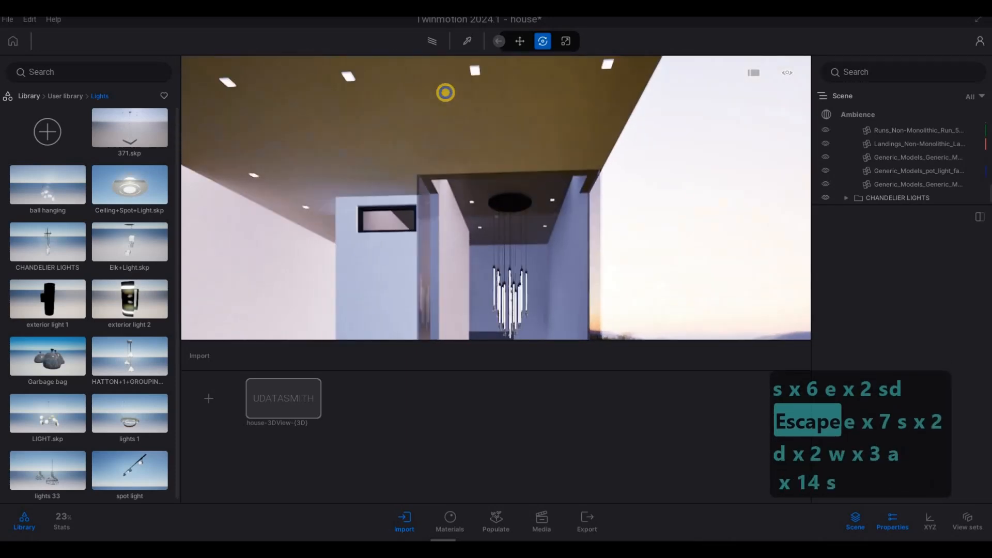
pyautogui.press('a')
pyautogui.press('s')
pyautogui.press('a')
pyautogui.press('w')
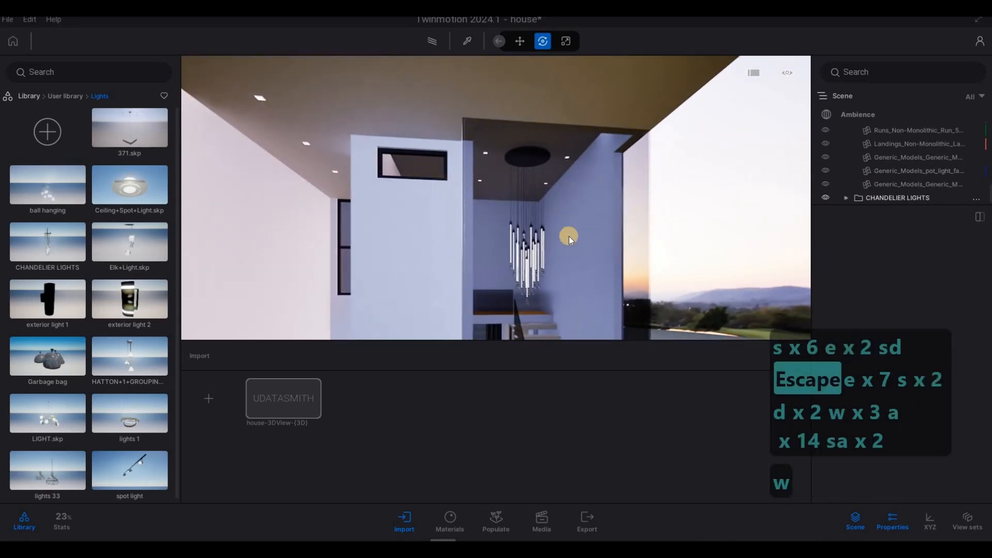
# - Select the chandelier and fine-tune its rotation in the stairwell
pyautogui.click(569, 236)
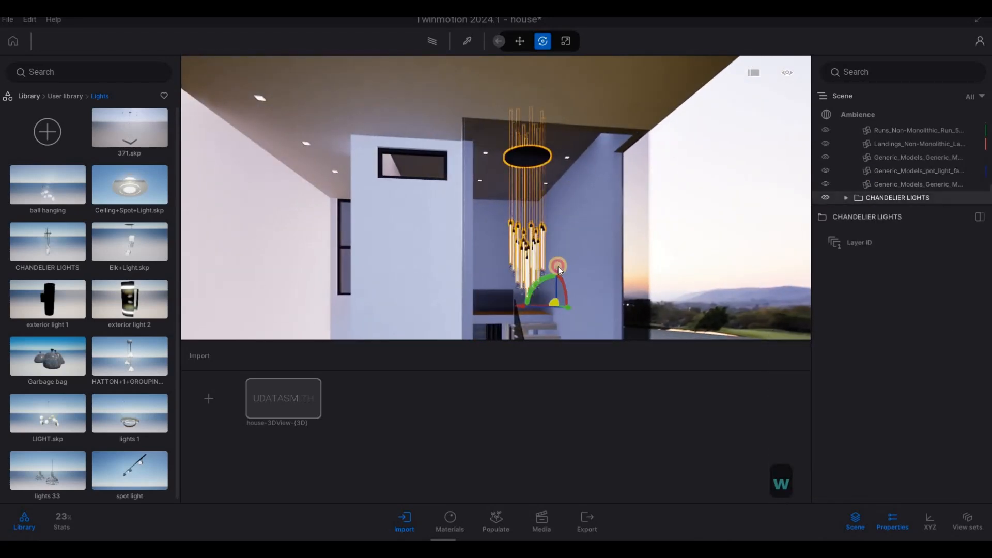
pyautogui.keyDown('shift'); pyautogui.moveTo(558, 267); pyautogui.dragTo(558, 277, button='middle'); pyautogui.keyUp('shift')
pyautogui.moveTo(559, 273); pyautogui.dragTo(560, 271)
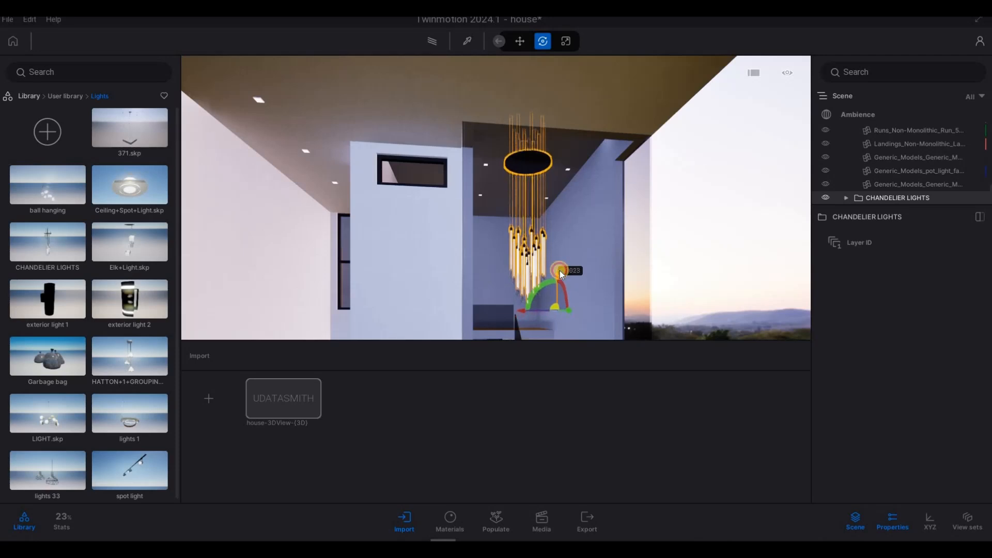
pyautogui.press('Escape')
pyautogui.press('Escape')
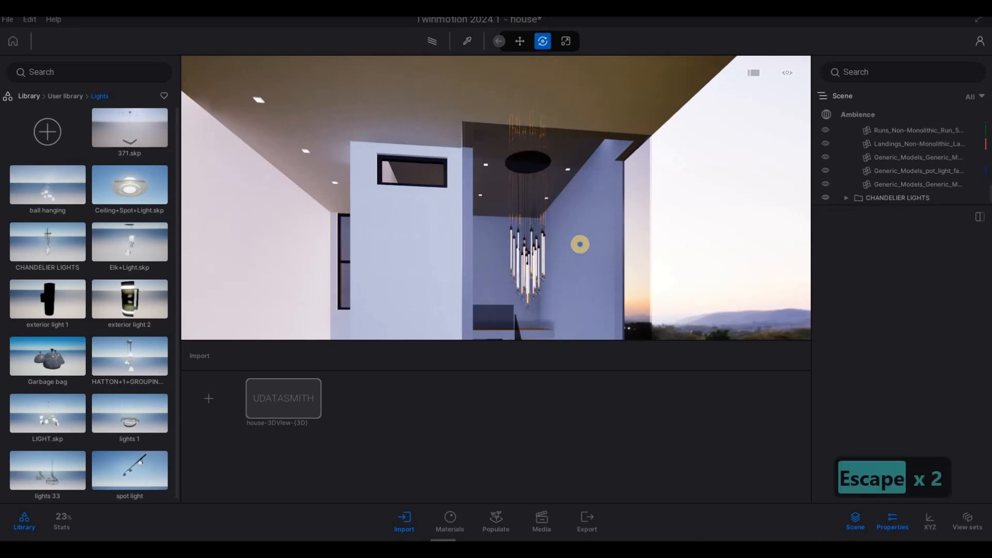
pyautogui.press('a')
pyautogui.click(909, 198)
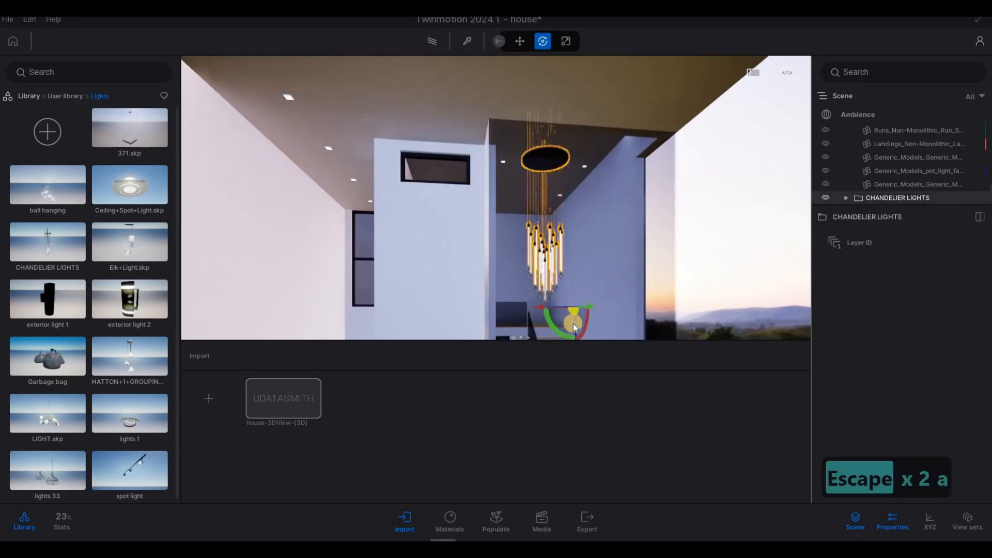
pyautogui.moveTo(618, 300); pyautogui.dragTo(613, 316, button='right')
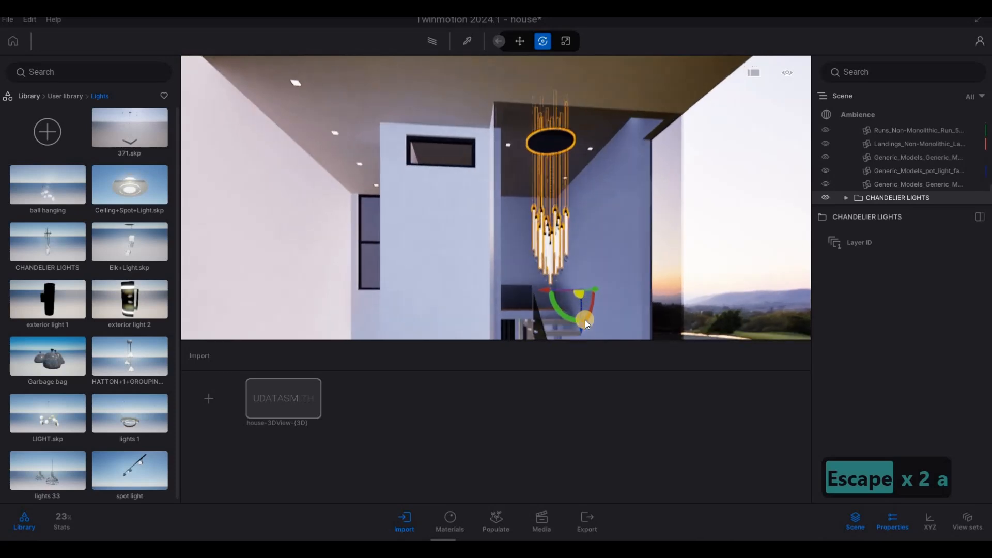
# - Nudge the chandelier's rotation slightly and deselect it
pyautogui.moveTo(585, 320); pyautogui.dragTo(584, 320)
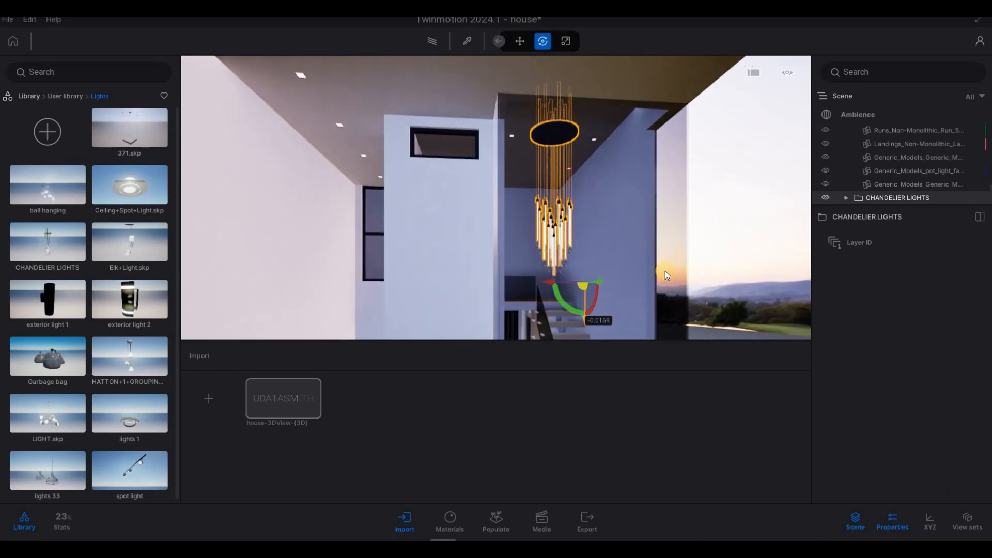
pyautogui.press('Escape')
pyautogui.press('Escape')
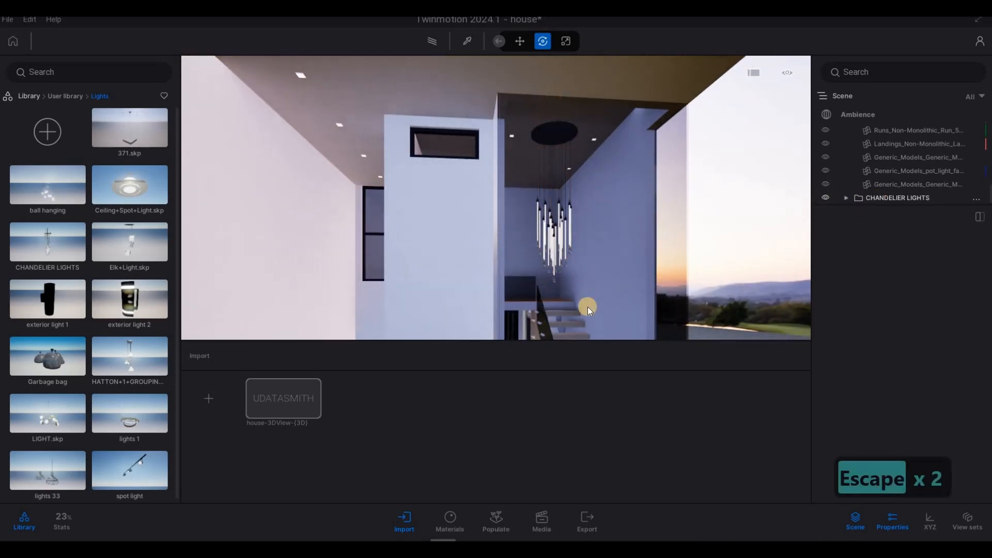
pyautogui.moveTo(584, 320); pyautogui.dragTo(585, 321)
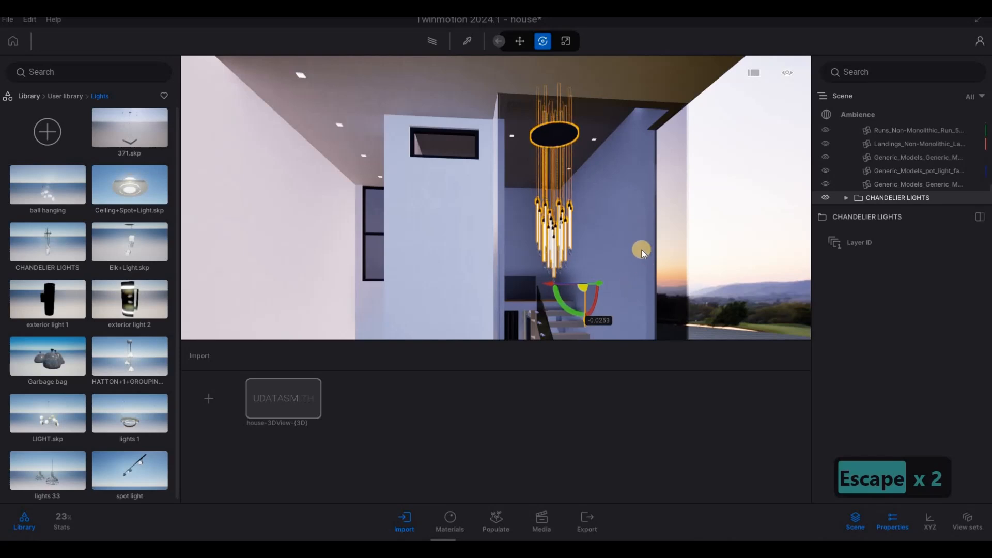
pyautogui.press('Escape')
pyautogui.press('Escape')
# - Select the CHANDELIER LIGHTS group from the scene list and rotate it a little further
pyautogui.press('s')
pyautogui.press('d')
pyautogui.press('d')
pyautogui.press('d')
pyautogui.press('d')
pyautogui.press('d')
pyautogui.press('d')
pyautogui.press('d')
pyautogui.press('d')
pyautogui.press('d')
pyautogui.press('d')
pyautogui.press('d')
pyautogui.press('d')
pyautogui.press('d')
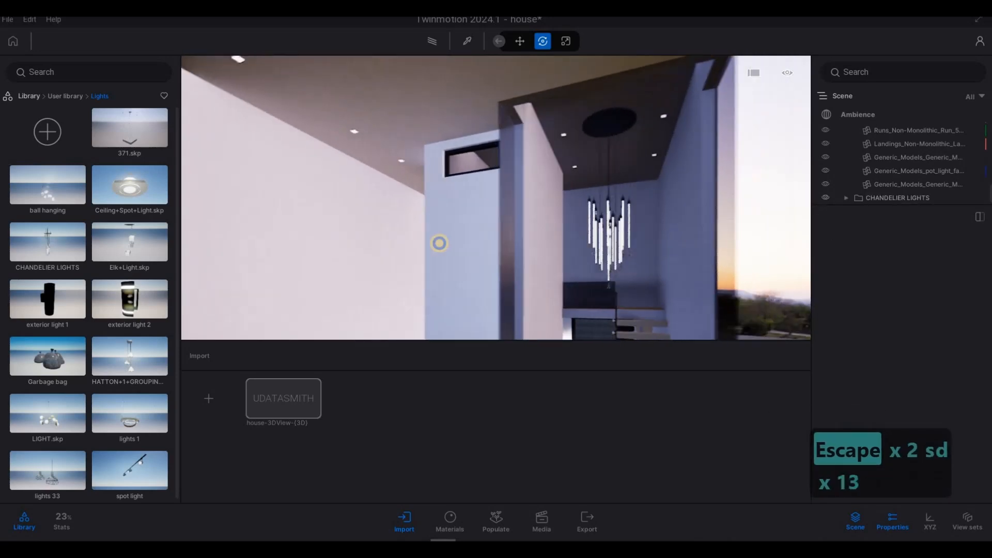
pyautogui.press('d')
pyautogui.press('d')
pyautogui.press('d')
pyautogui.press('d')
pyautogui.press('d')
pyautogui.press('d')
pyautogui.press('d')
pyautogui.press('d')
pyautogui.press('d')
pyautogui.press('d')
pyautogui.press('d')
pyautogui.press('d')
pyautogui.press('d')
pyautogui.press('d')
pyautogui.press('d')
pyautogui.press('d')
pyautogui.press('d')
pyautogui.press('d')
pyautogui.press('a')
pyautogui.press('a')
pyautogui.press('a')
pyautogui.press('a')
pyautogui.press('a')
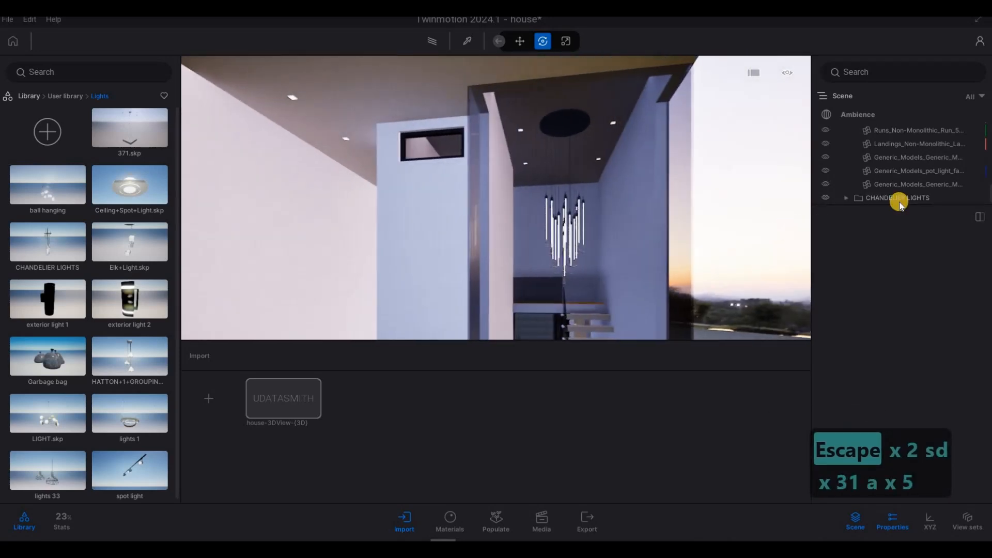
pyautogui.press('d')
pyautogui.click(860, 199)
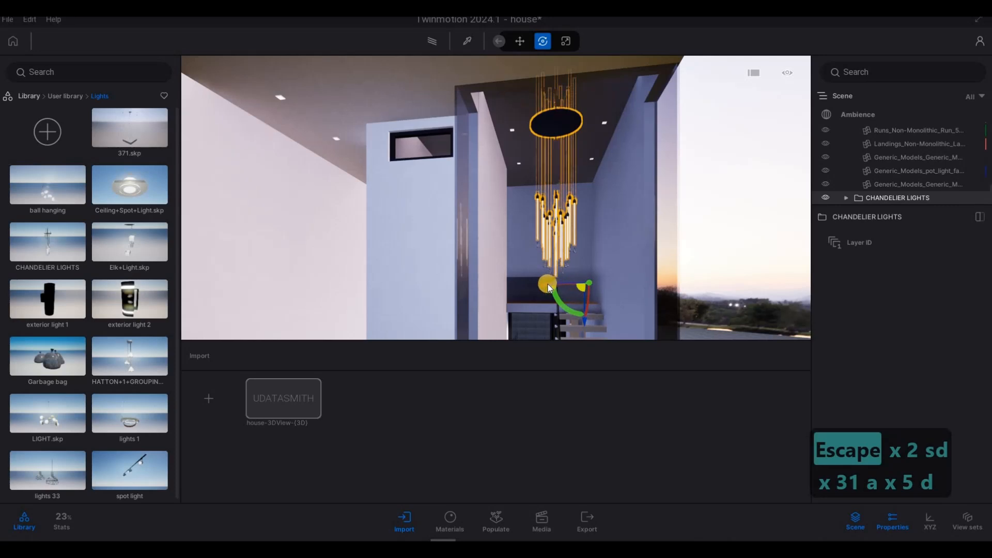
pyautogui.moveTo(549, 287); pyautogui.dragTo(561, 283)
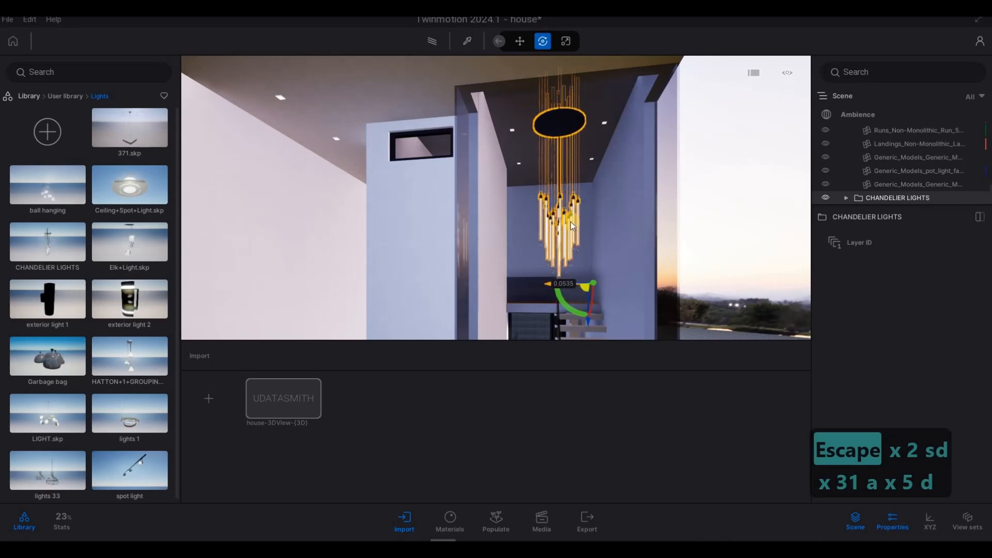
pyautogui.press('Escape')
pyautogui.press('Escape')
# - Apply the Megascans Surfaces Concrete Painted Concrete material to the wall beside the upper balcony
pyautogui.moveTo(571, 222)
pyautogui.mouseDown()
pyautogui.moveTo(622, 219)
pyautogui.moveTo(614, 255)
pyautogui.moveTo(662, 262)
pyautogui.moveTo(594, 277)
pyautogui.moveTo(673, 281)
pyautogui.moveTo(615, 202)
pyautogui.moveTo(435, 187)
pyautogui.mouseUp()
pyautogui.press('a')
pyautogui.press('s')
pyautogui.press('a')
pyautogui.press('e')
pyautogui.press('d')
pyautogui.press('a')
pyautogui.press('a')
pyautogui.press('a')
pyautogui.press('a')
pyautogui.press('a')
pyautogui.press('a')
pyautogui.press('a')
pyautogui.press('a')
pyautogui.press('a')
pyautogui.press('a')
pyautogui.press('a')
pyautogui.press('w')
pyautogui.press('q')
pyautogui.press('w')
pyautogui.press('q')
pyautogui.press('w')
pyautogui.press('q')
pyautogui.press('w')
pyautogui.press('q')
pyautogui.press('w')
pyautogui.press('q')
pyautogui.press('w')
pyautogui.press('q')
pyautogui.press('w')
pyautogui.press('q')
pyautogui.press('w')
pyautogui.press('q')
pyautogui.press('w')
pyautogui.press('q')
pyautogui.press('w')
pyautogui.press('q')
pyautogui.press('w')
pyautogui.press('q')
pyautogui.press('w')
pyautogui.press('q')
pyautogui.press('w')
pyautogui.press('q')
pyautogui.press('w')
pyautogui.press('q')
pyautogui.press('w')
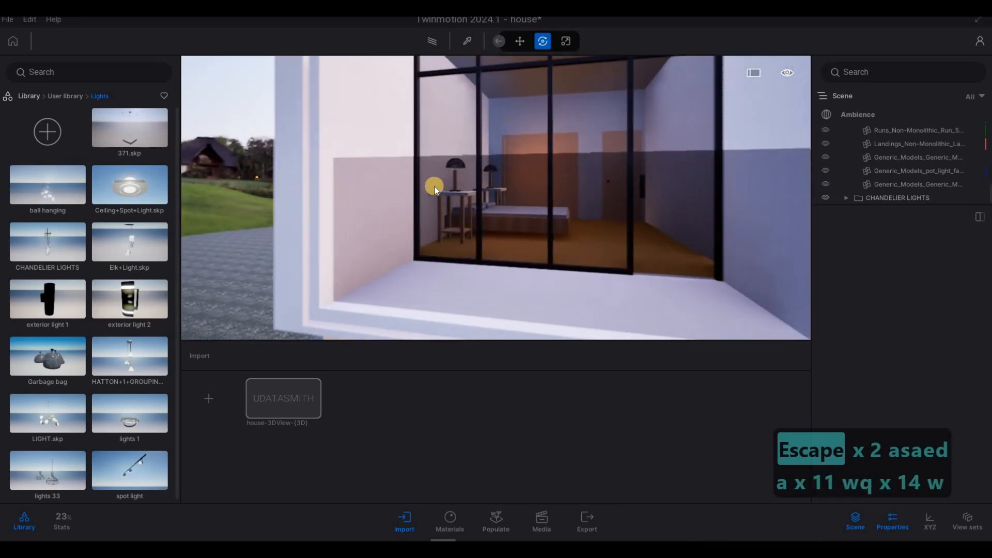
pyautogui.press('d')
pyautogui.press('s')
pyautogui.press('a')
pyautogui.click(37, 96)
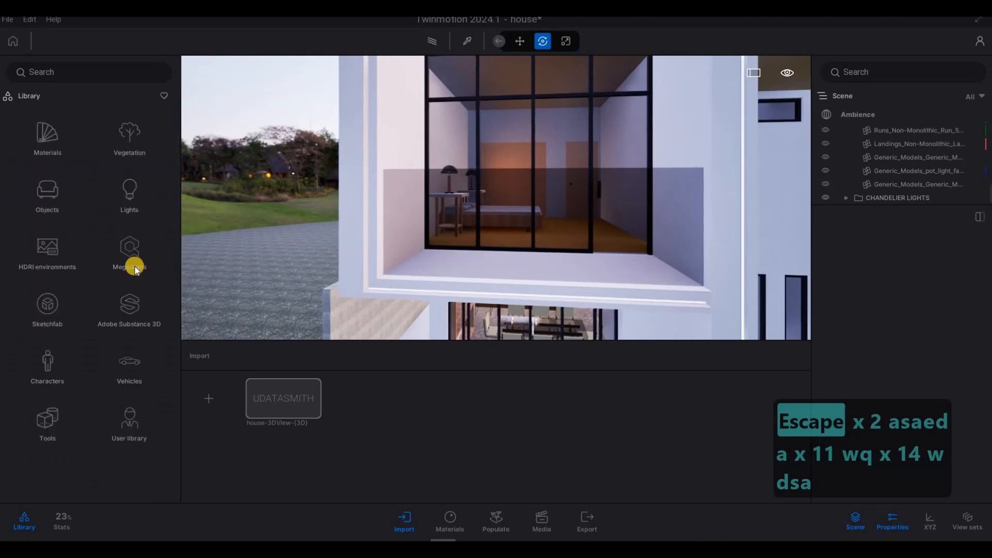
pyautogui.click(129, 250)
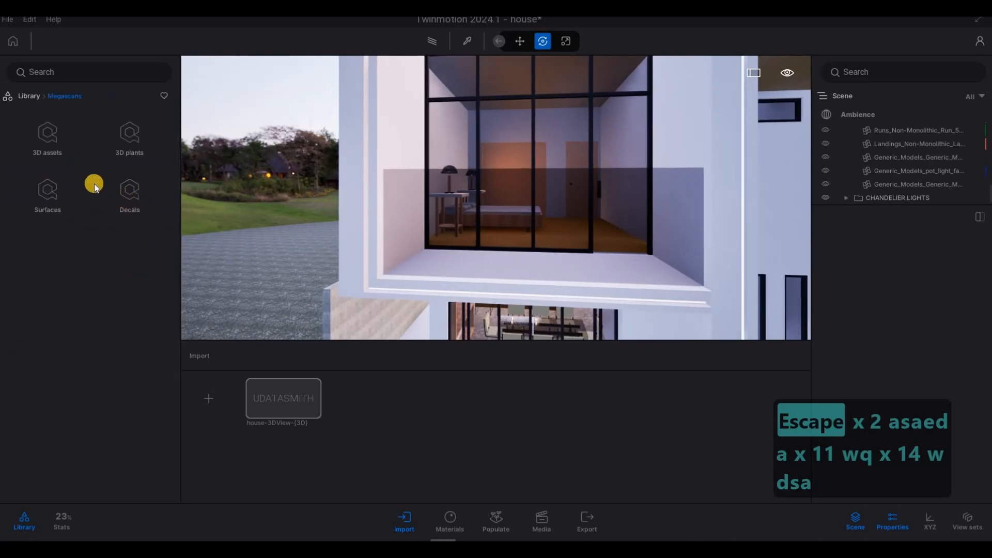
pyautogui.click(50, 196)
pyautogui.click(47, 262)
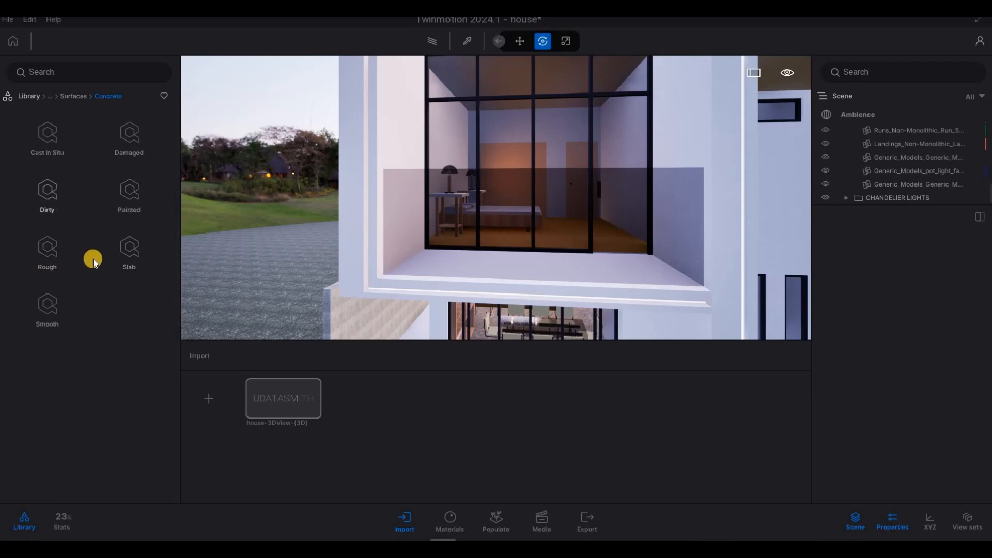
pyautogui.click(128, 259)
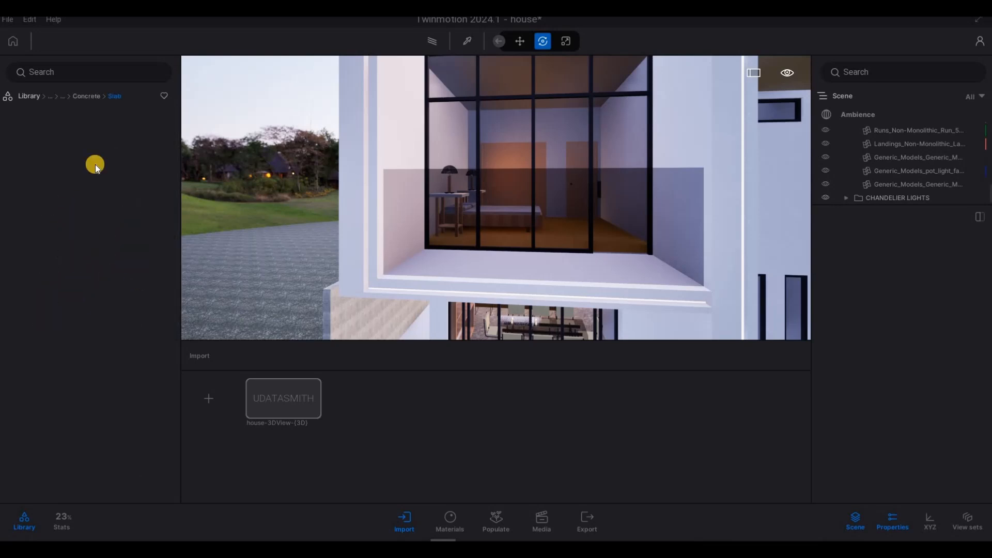
pyautogui.click(83, 98)
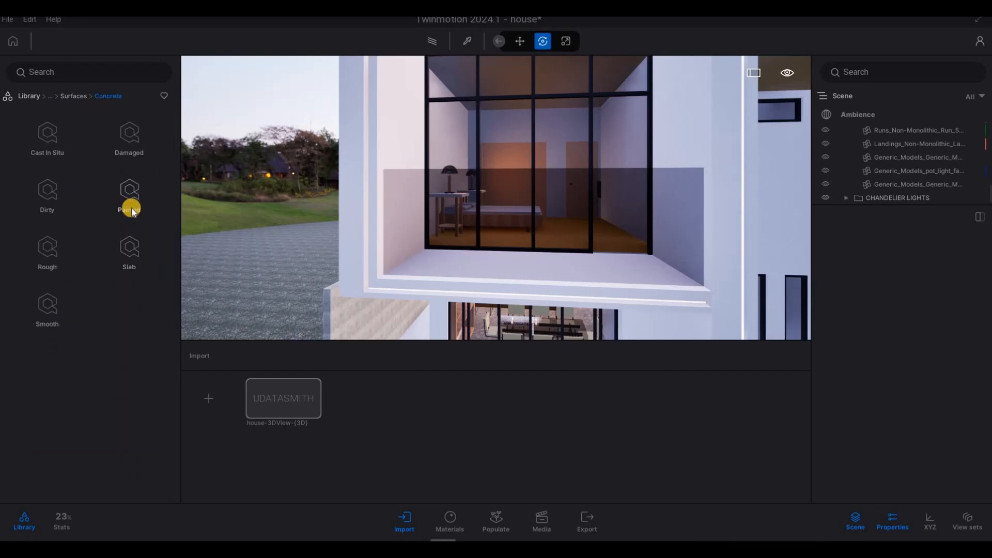
pyautogui.scroll(-1, 141, 284)
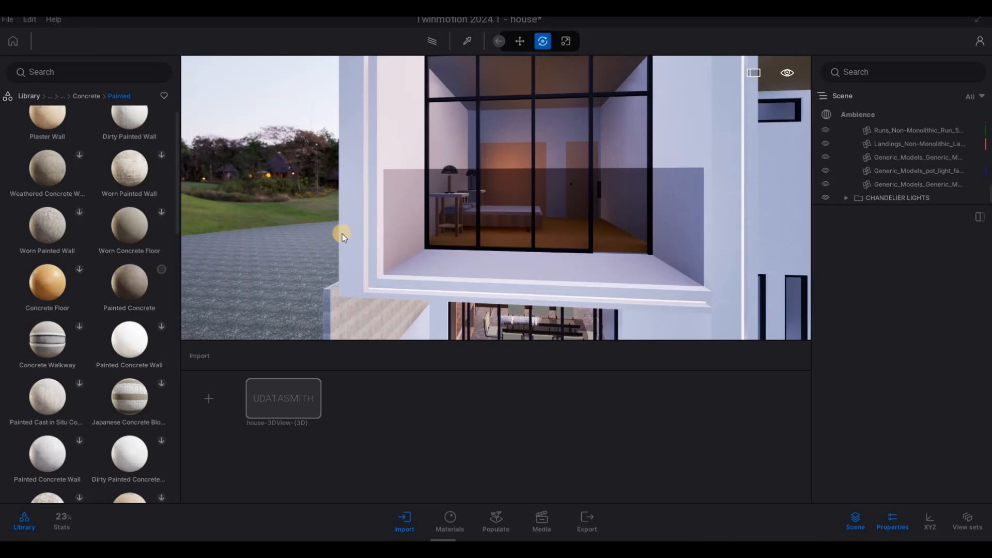
pyautogui.click(139, 333)
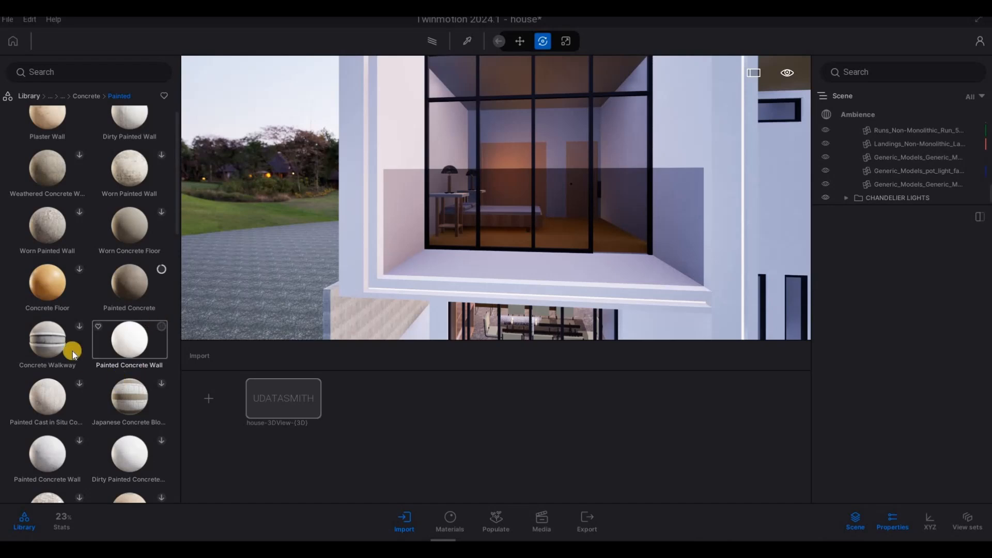
pyautogui.scroll(-2, 143, 398)
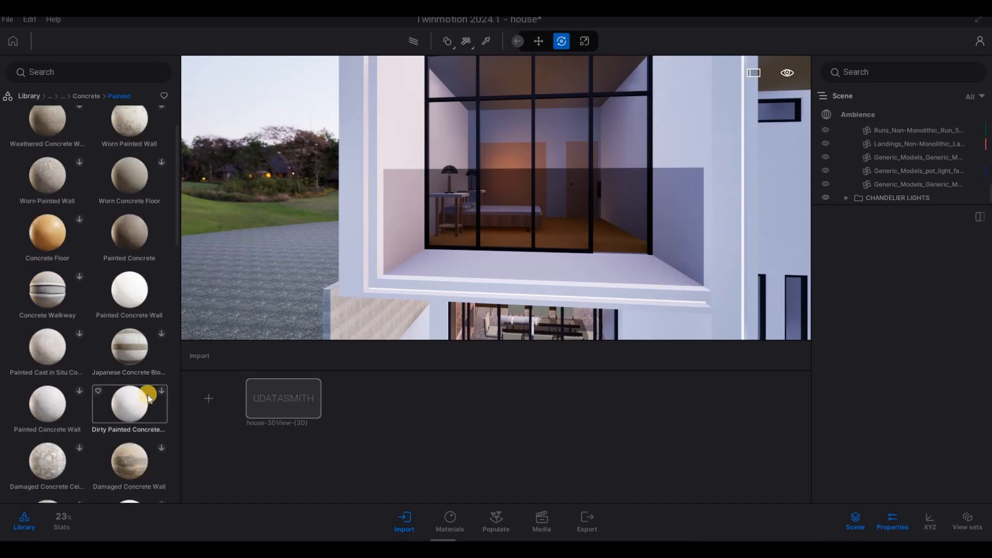
pyautogui.scroll(3, 140, 382)
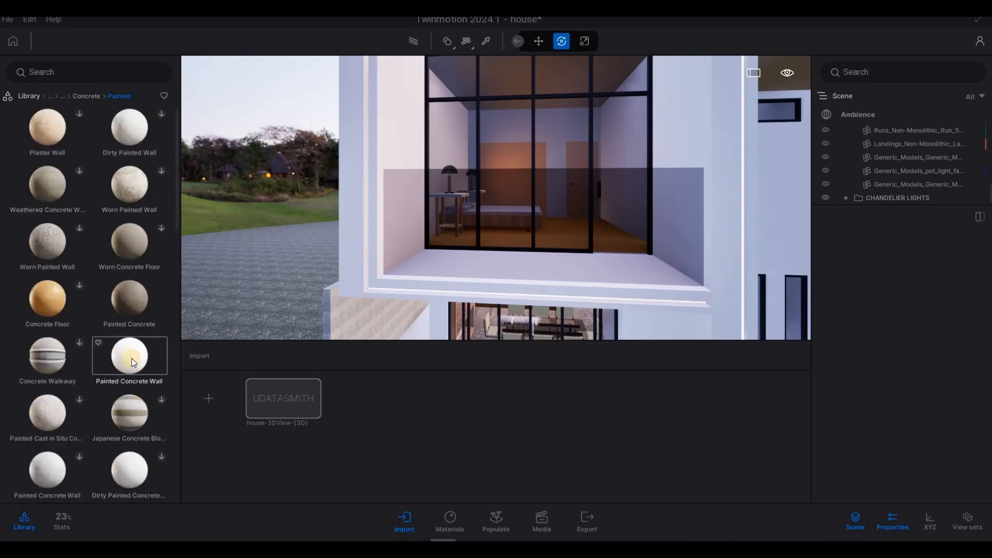
pyautogui.moveTo(314, 245); pyautogui.dragTo(353, 236)
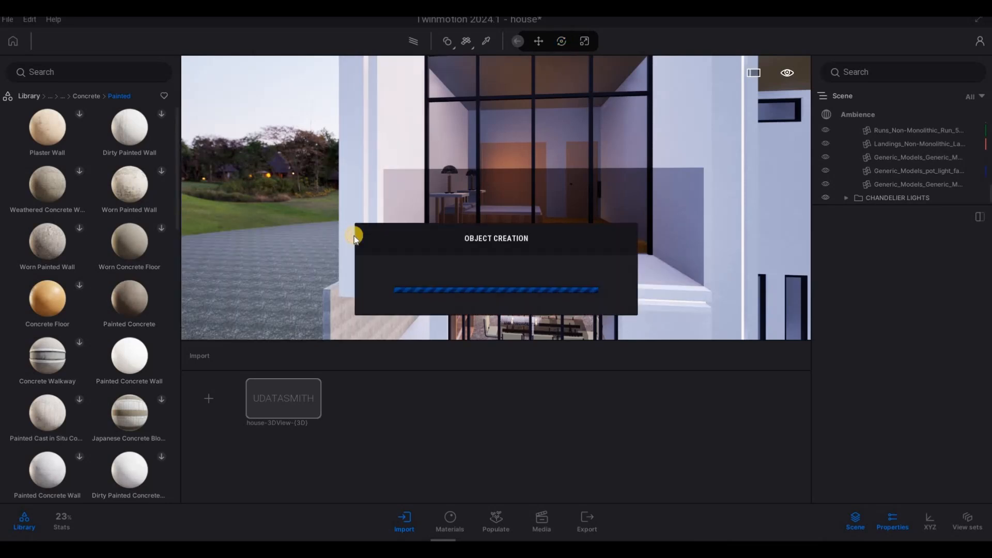
# - Apply the Painted Concrete Wall material to the front facade wall of the house
pyautogui.press('s')
pyautogui.press('d')
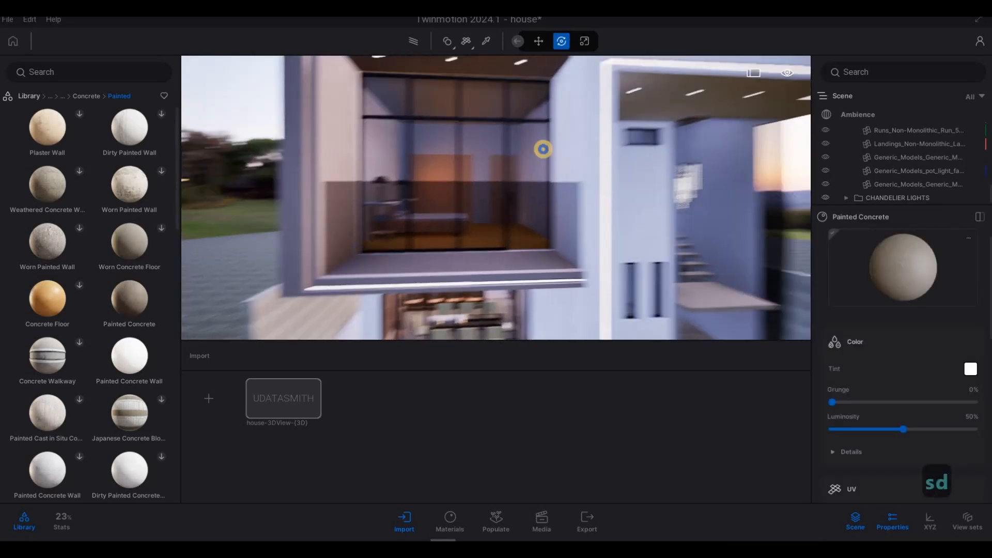
pyautogui.press('s')
pyautogui.press('d')
pyautogui.press('s')
pyautogui.press('d')
pyautogui.press('w')
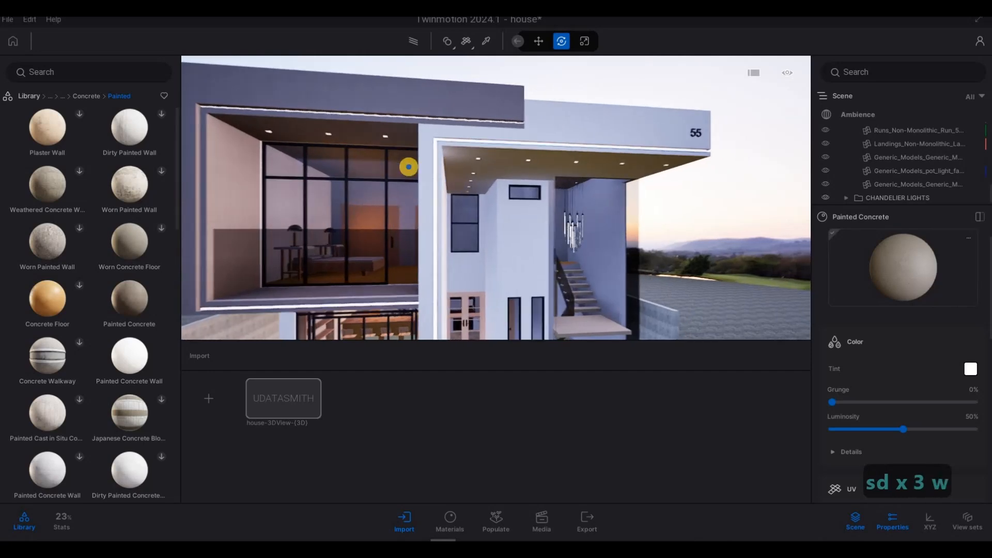
pyautogui.press('q')
pyautogui.press('w')
pyautogui.press('q')
pyautogui.press('w')
pyautogui.press('q')
pyautogui.press('w')
pyautogui.press('q')
pyautogui.press('w')
pyautogui.press('q')
pyautogui.press('w')
pyautogui.press('q')
pyautogui.press('w')
pyautogui.press('q')
pyautogui.press('w')
pyautogui.press('q')
pyautogui.press('w')
pyautogui.press('q')
pyautogui.press('w')
pyautogui.press('q')
pyautogui.press('w')
pyautogui.press('q')
pyautogui.press('w')
pyautogui.press('q')
pyautogui.press('w')
pyautogui.press('q')
pyautogui.press('a')
pyautogui.press('e')
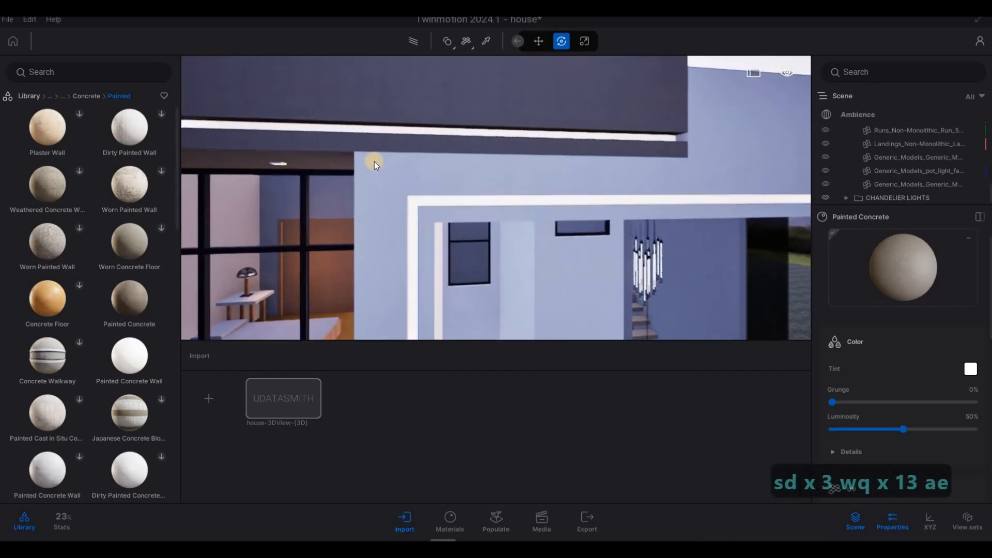
pyautogui.press('q')
pyautogui.moveTo(134, 350); pyautogui.dragTo(441, 220)
pyautogui.press('d')
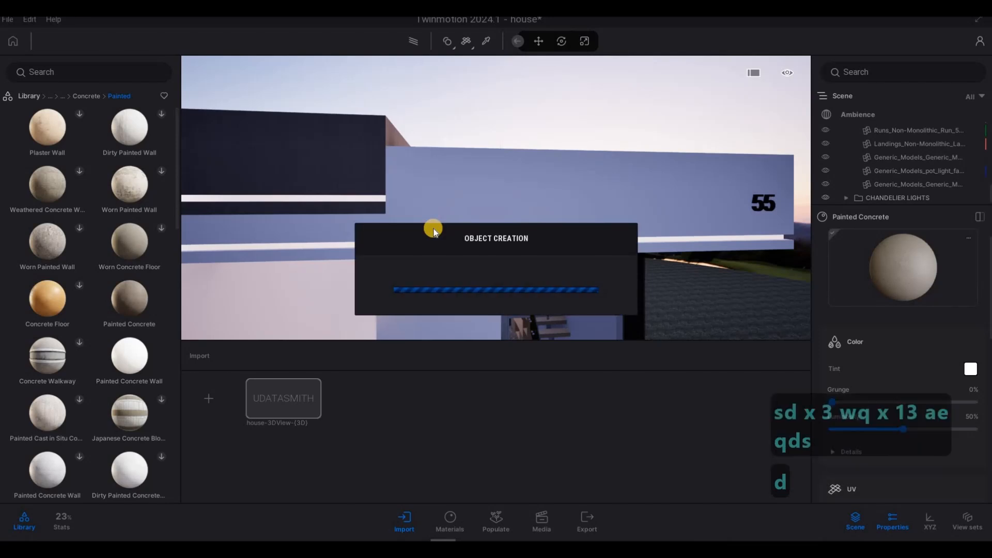
# - Fly around the house exterior to inspect the newly applied wall materials
pyautogui.press('d')
pyautogui.press('s')
pyautogui.press('s')
pyautogui.press('s')
pyautogui.press('e')
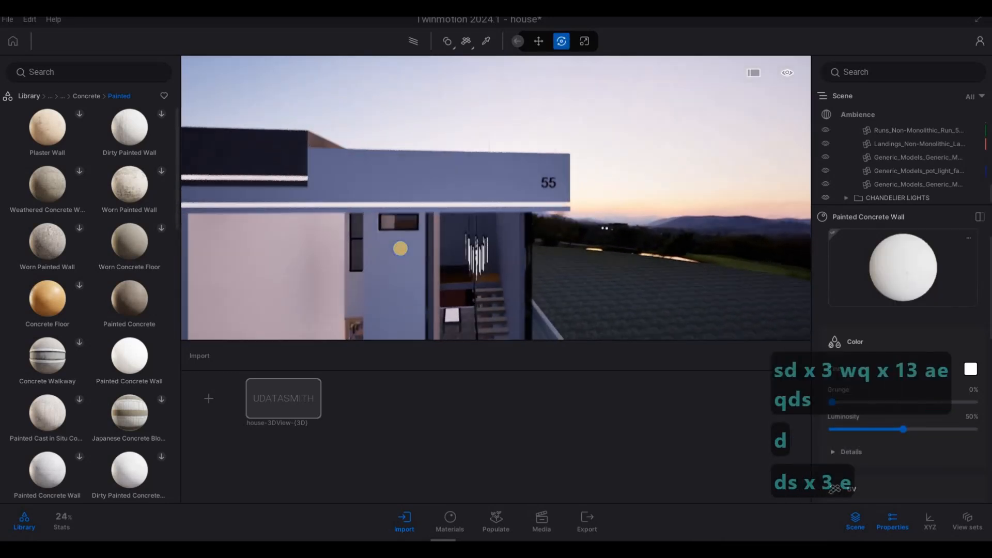
pyautogui.press('d')
pyautogui.press('d')
pyautogui.press('d')
pyautogui.press('d')
pyautogui.press('d')
pyautogui.press('d')
pyautogui.press('d')
pyautogui.press('d')
pyautogui.press('d')
pyautogui.press('d')
pyautogui.press('d')
pyautogui.press('d')
pyautogui.press('d')
pyautogui.press('d')
pyautogui.press('d')
pyautogui.press('d')
pyautogui.press('d')
pyautogui.press('d')
pyautogui.press('d')
pyautogui.press('d')
pyautogui.press('d')
pyautogui.press('d')
pyautogui.press('d')
pyautogui.press('d')
pyautogui.press('d')
pyautogui.press('d')
pyautogui.press('d')
pyautogui.press('d')
pyautogui.press('d')
pyautogui.press('w')
pyautogui.press('w')
pyautogui.press('w')
pyautogui.press('w')
pyautogui.press('w')
pyautogui.press('w')
pyautogui.press('w')
pyautogui.press('w')
pyautogui.press('w')
pyautogui.press('w')
pyautogui.press('w')
pyautogui.press('w')
pyautogui.press('w')
pyautogui.press('w')
pyautogui.press('w')
pyautogui.press('w')
pyautogui.press('w')
pyautogui.press('w')
pyautogui.press('w')
pyautogui.press('w')
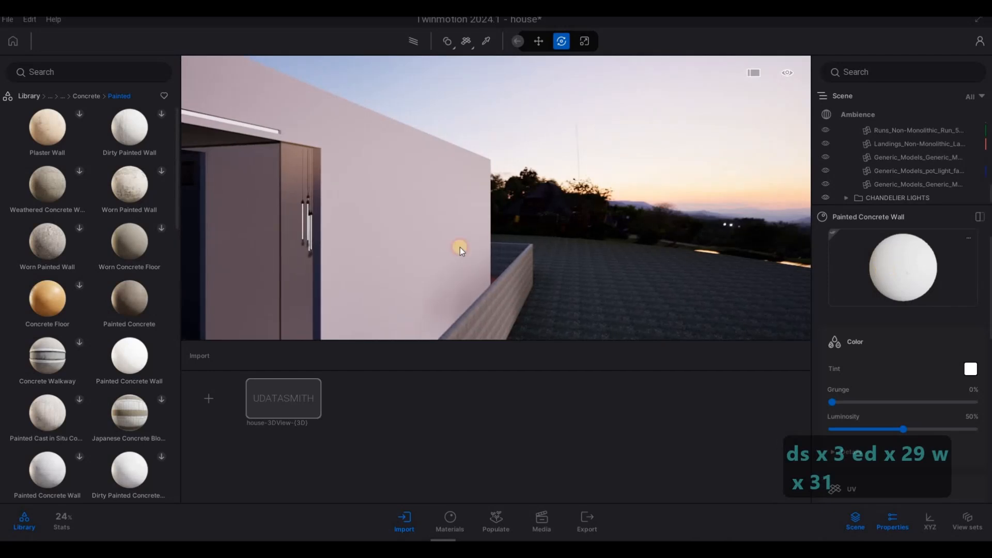
pyautogui.press('s')
pyautogui.press('a')
pyautogui.press('a')
pyautogui.press('a')
pyautogui.press('a')
pyautogui.press('a')
pyautogui.press('a')
pyautogui.press('a')
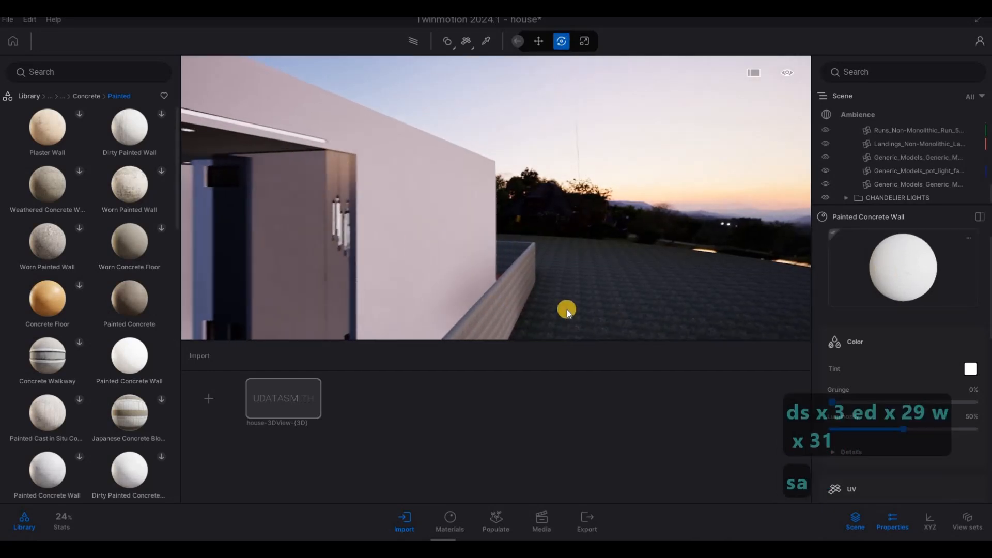
pyautogui.press('a')
pyautogui.press('a')
pyautogui.press('a')
pyautogui.press('e')
pyautogui.press('e')
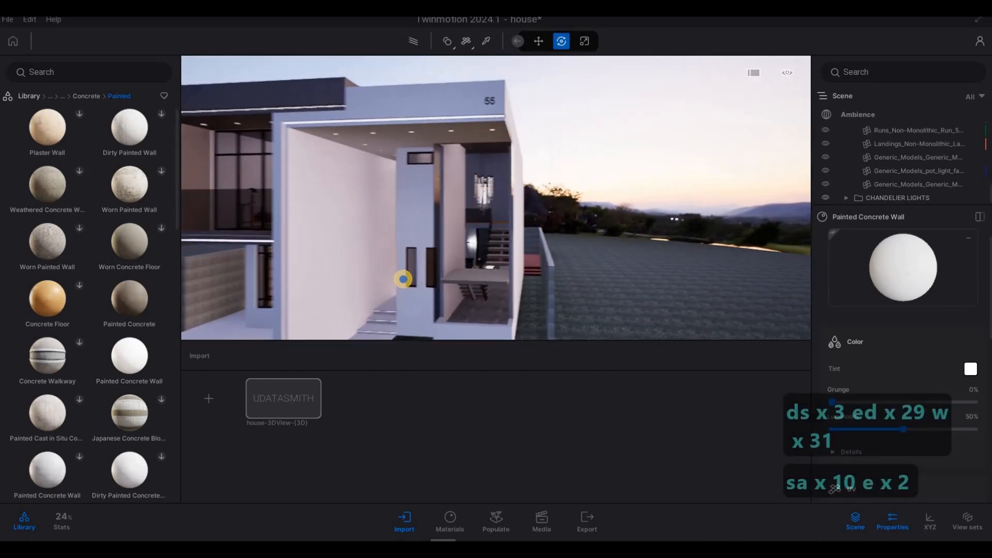
pyautogui.press('a')
pyautogui.press('w')
pyautogui.press('w')
pyautogui.press('w')
pyautogui.press('w')
pyautogui.press('w')
pyautogui.press('w')
pyautogui.press('w')
pyautogui.press('w')
pyautogui.press('w')
pyautogui.press('w')
pyautogui.press('w')
pyautogui.press('w')
pyautogui.press('w')
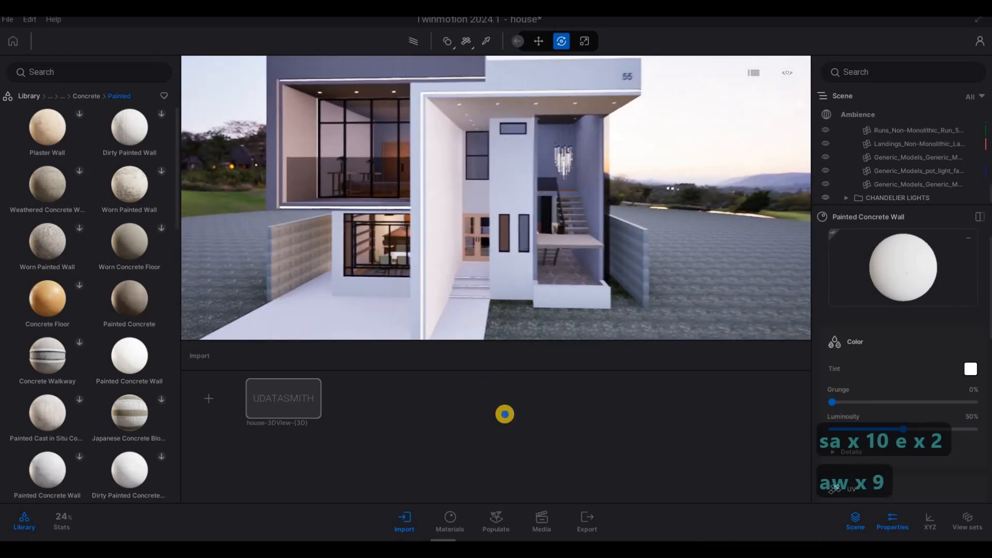
# - Apply the Slate cobblestone material from Materials Ground Man-made to the front walkway path
pyautogui.press('4')
pyautogui.press('a')
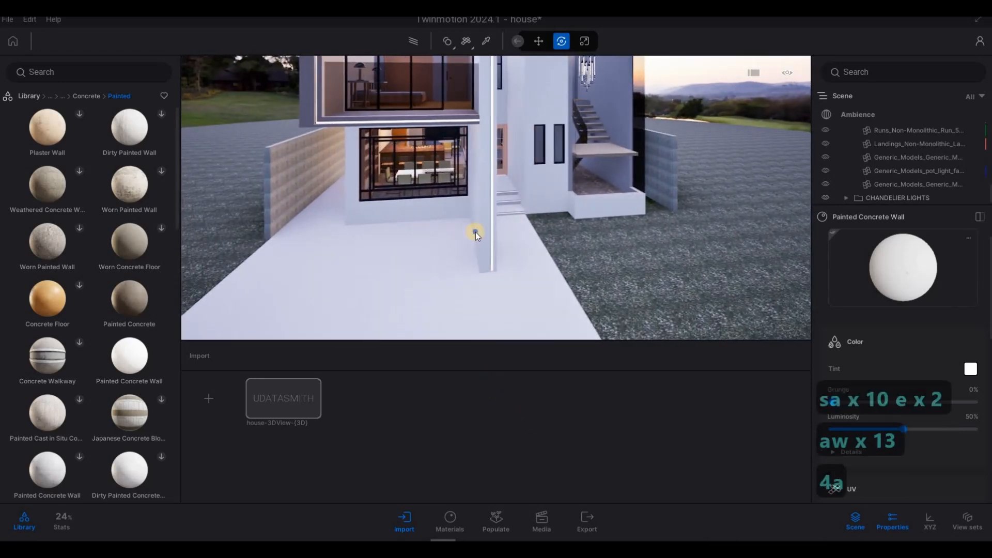
pyautogui.moveTo(475, 231); pyautogui.dragTo(464, 240, button='right')
pyautogui.press('s')
pyautogui.press('d')
pyautogui.press('w')
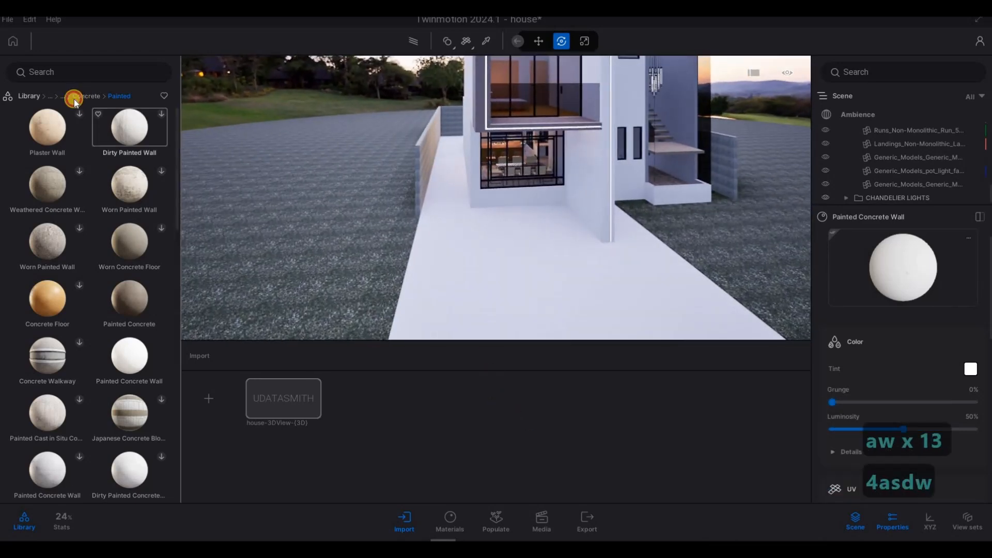
pyautogui.click(66, 97)
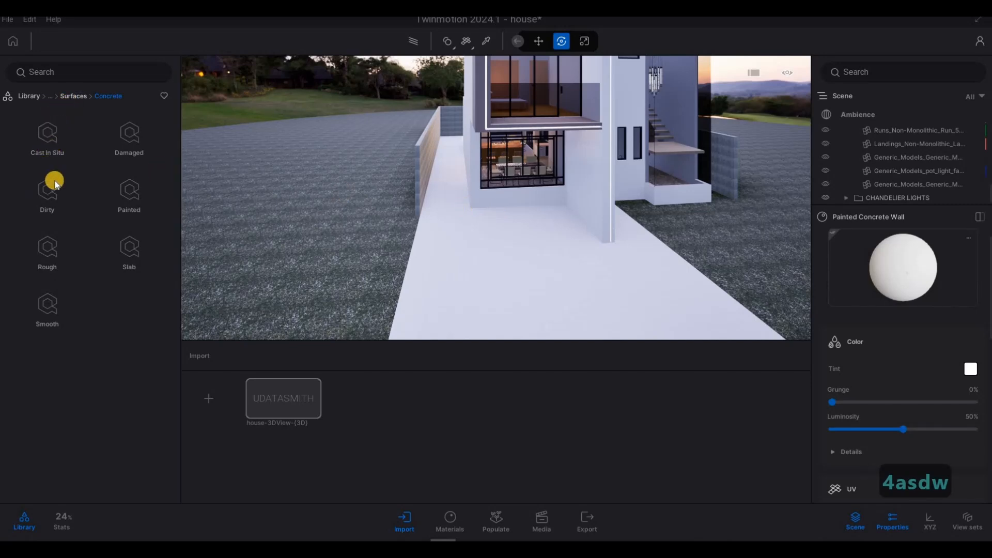
pyautogui.click(50, 97)
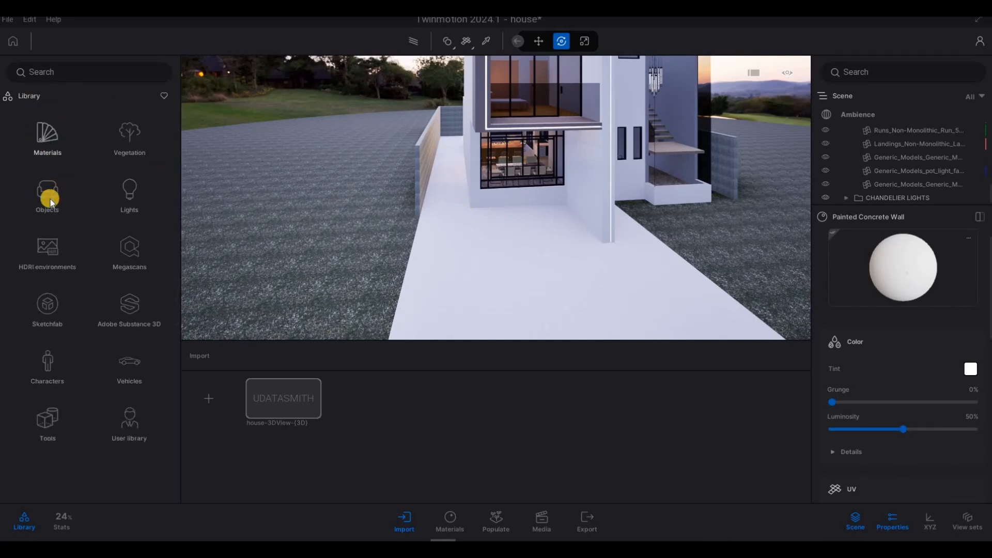
pyautogui.click(47, 136)
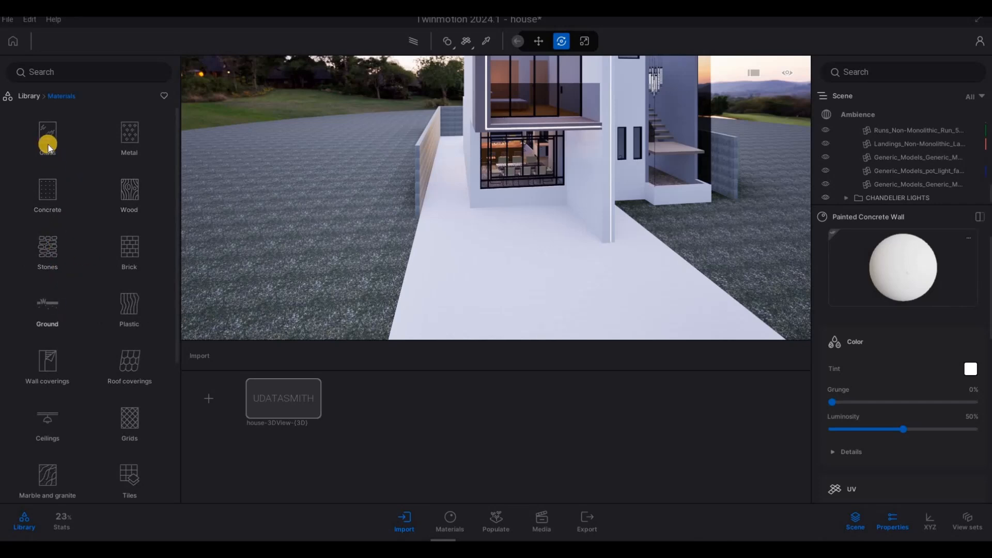
pyautogui.click(65, 154)
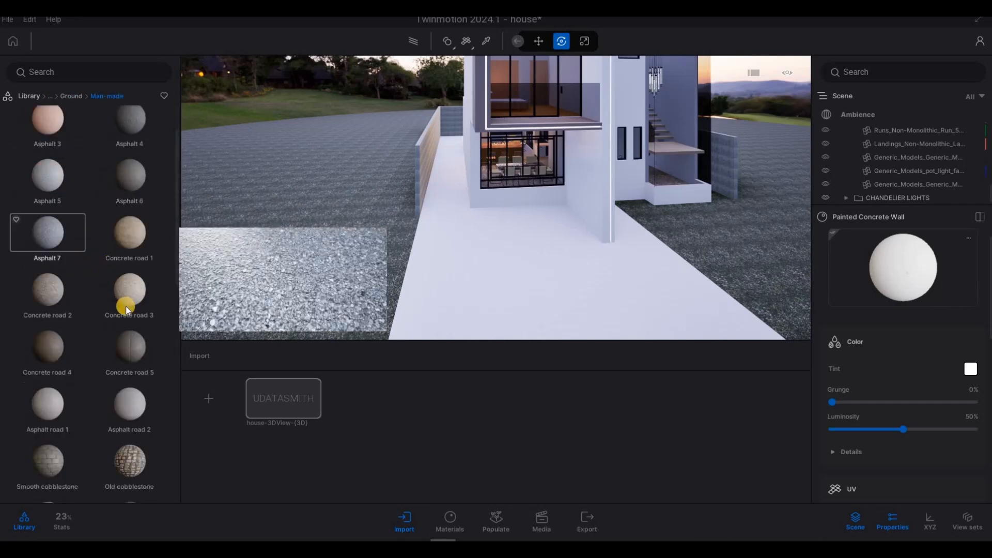
pyautogui.scroll(-3, 168, 341)
pyautogui.press('e')
pyautogui.press('w')
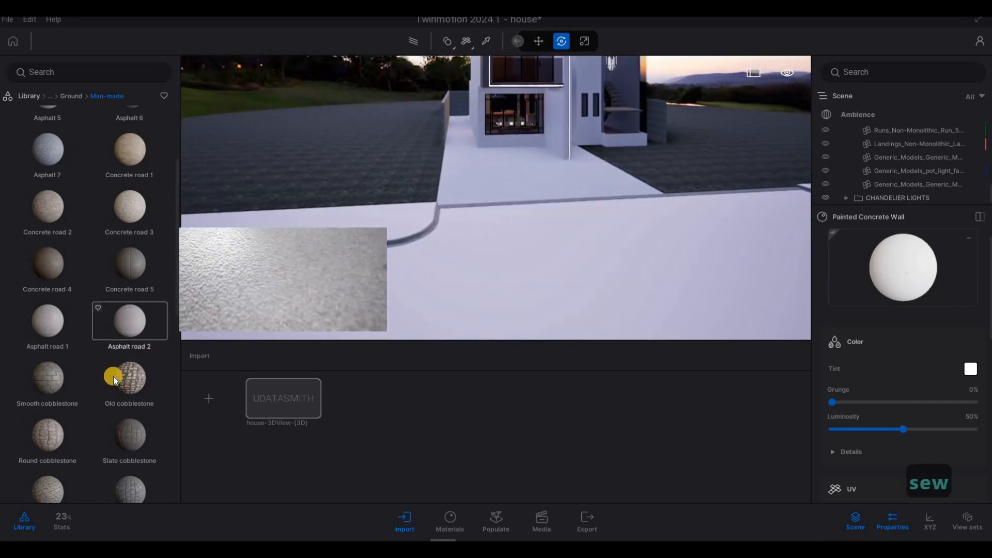
pyautogui.press('w')
pyautogui.press('q')
pyautogui.moveTo(60, 434); pyautogui.dragTo(500, 256)
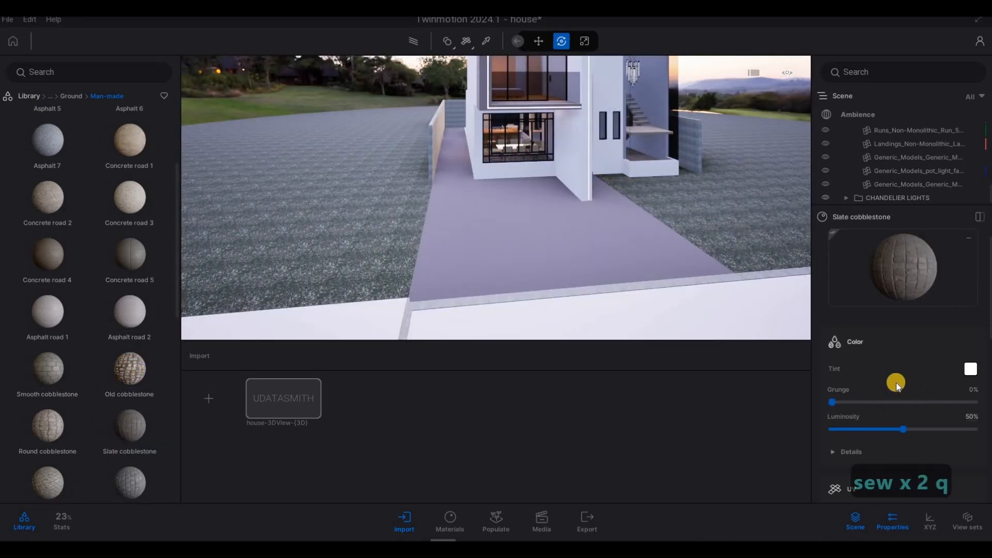
# - Set the Slate cobblestone walkway material's UV scale to about 5.80 and its rotation to 90°
pyautogui.scroll(-3, 860, 413)
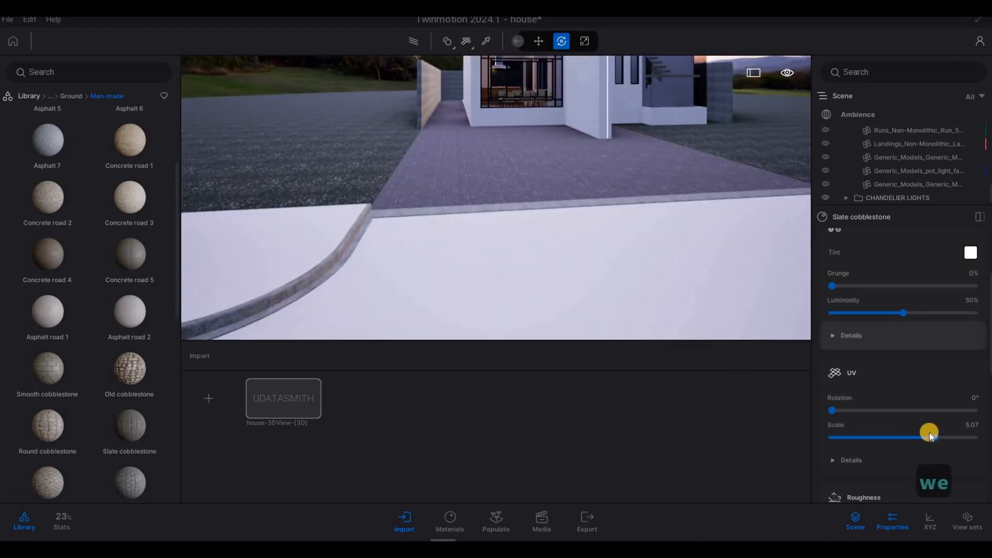
pyautogui.moveTo(936, 435); pyautogui.dragTo(938, 435)
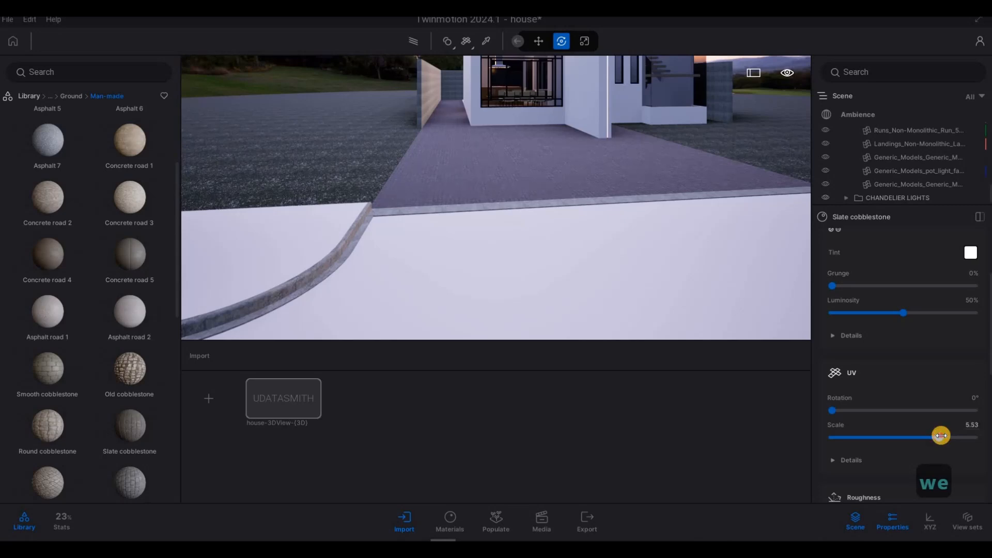
pyautogui.scroll(-2, 897, 416)
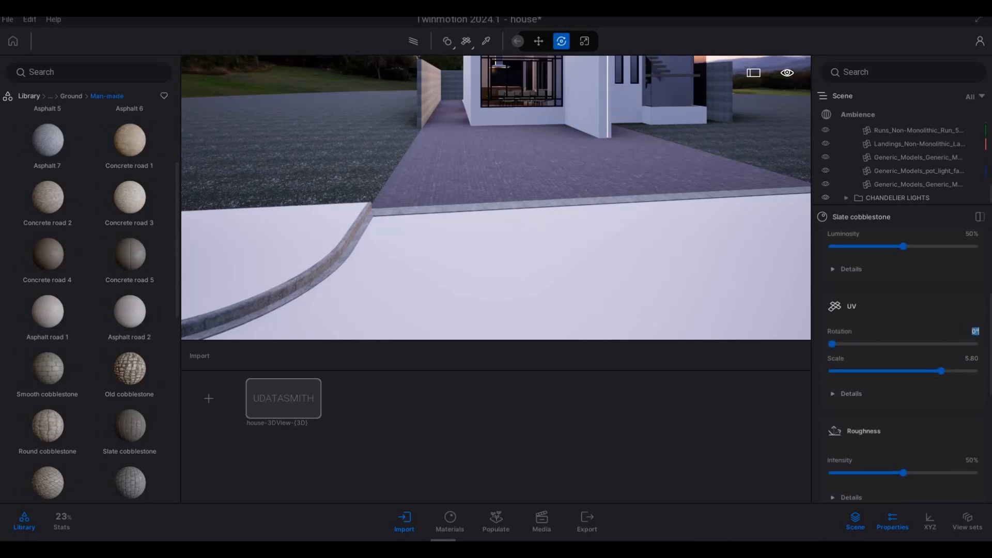
pyautogui.write('90')
pyautogui.press('Return')
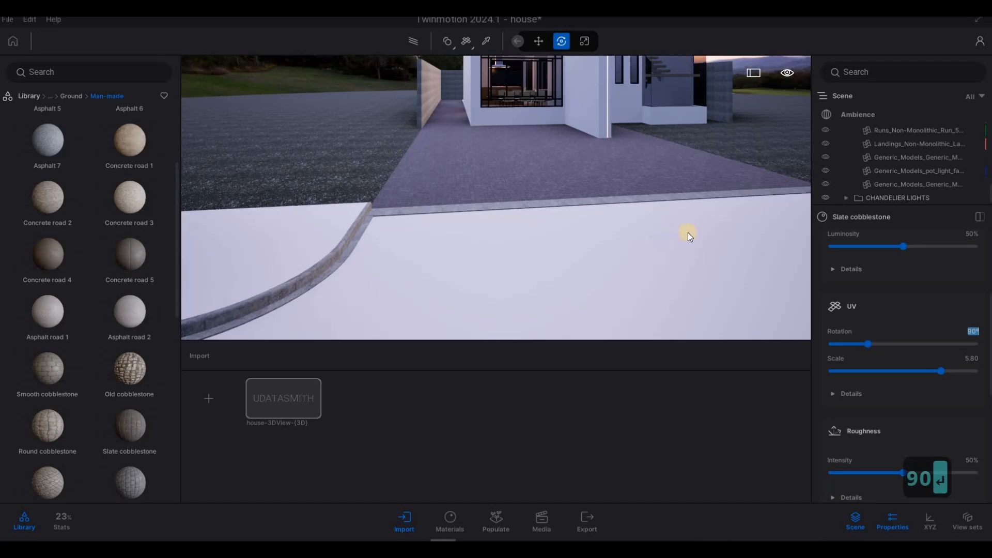
# - Pick the curb's Concrete Aerated material and reduce its UV scale to about 0.78
pyautogui.press('Escape')
pyautogui.press('s')
pyautogui.press('a')
pyautogui.press('w')
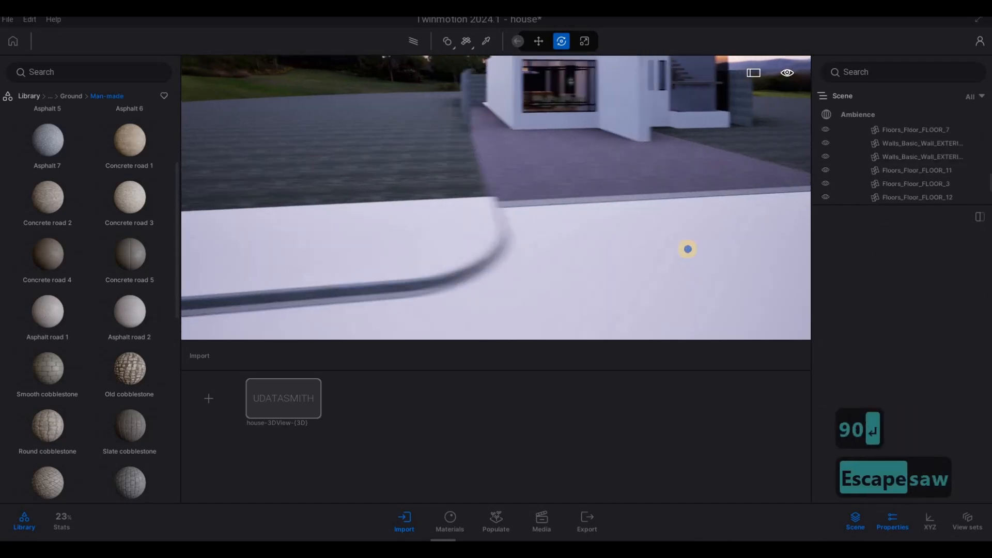
pyautogui.press('e')
pyautogui.press('q')
pyautogui.press('d')
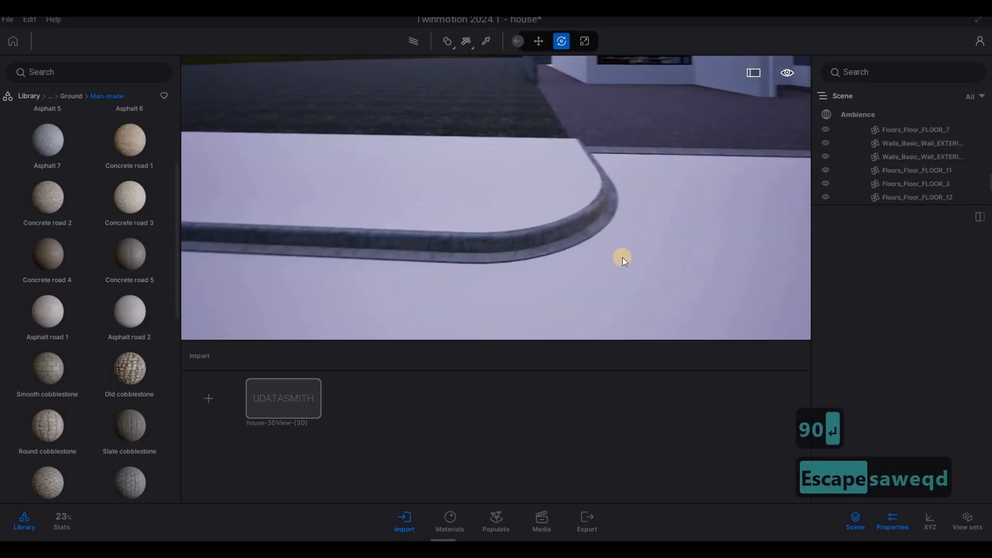
pyautogui.press('w')
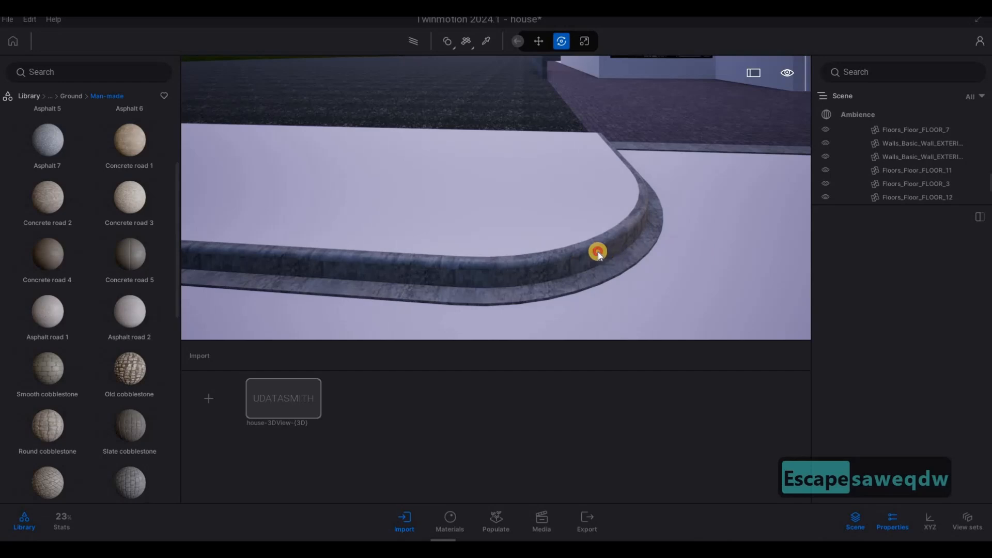
pyautogui.click(597, 252)
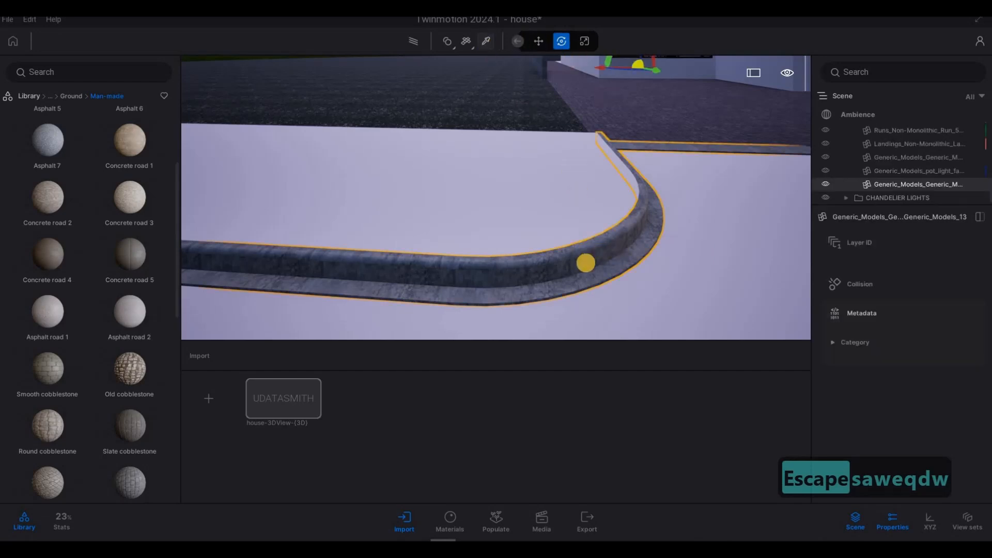
pyautogui.click(486, 41)
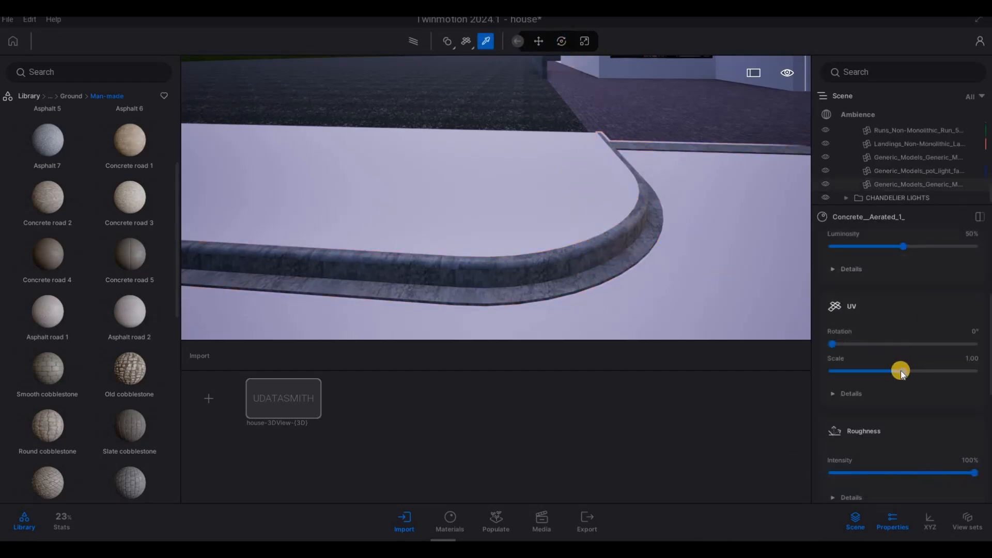
pyautogui.moveTo(902, 373); pyautogui.dragTo(893, 371)
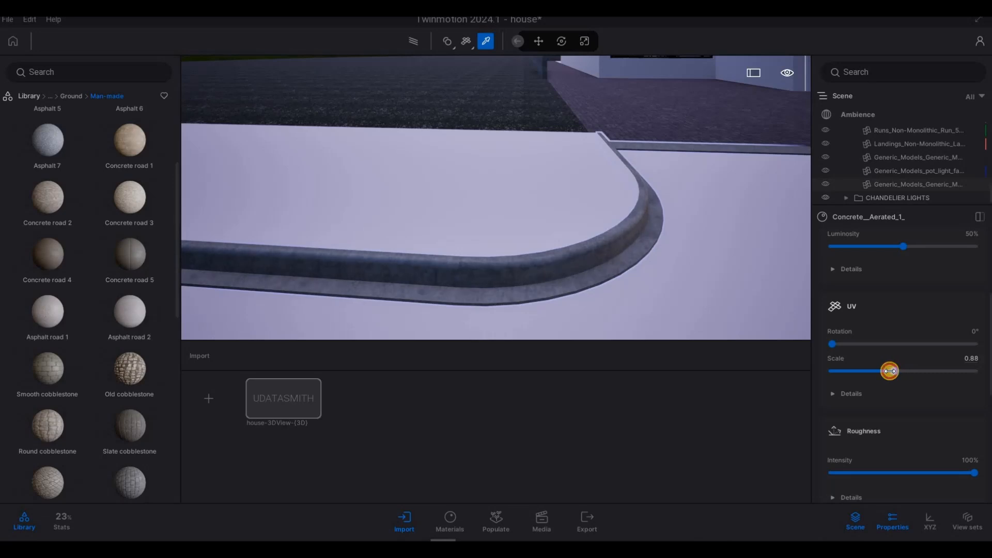
pyautogui.moveTo(709, 230); pyautogui.dragTo(748, 225, button='right')
pyautogui.press('a')
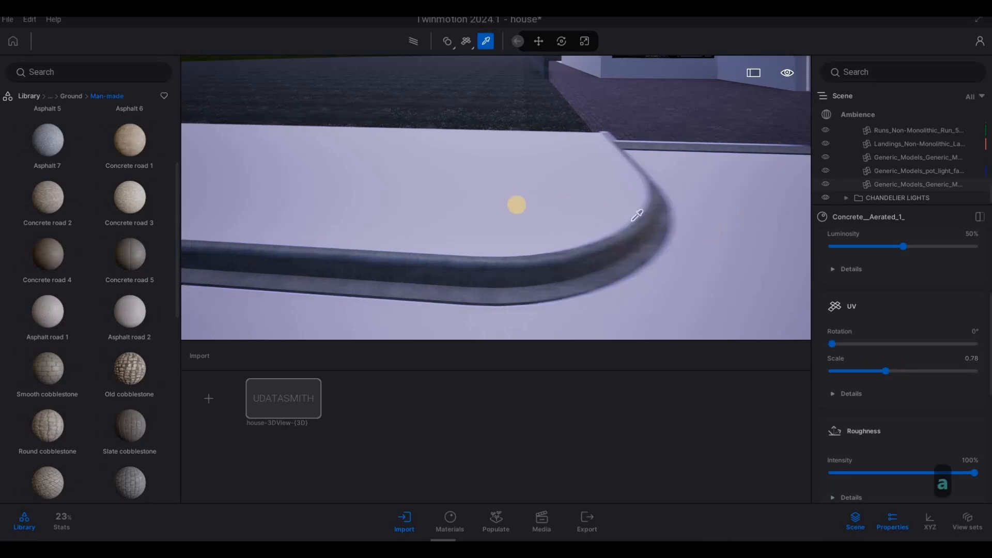
# - Apply Concrete road 5 to the paved strip along the curb and set its UV scale to 10.00
pyautogui.press('q')
pyautogui.press('s')
pyautogui.moveTo(139, 249); pyautogui.dragTo(465, 258)
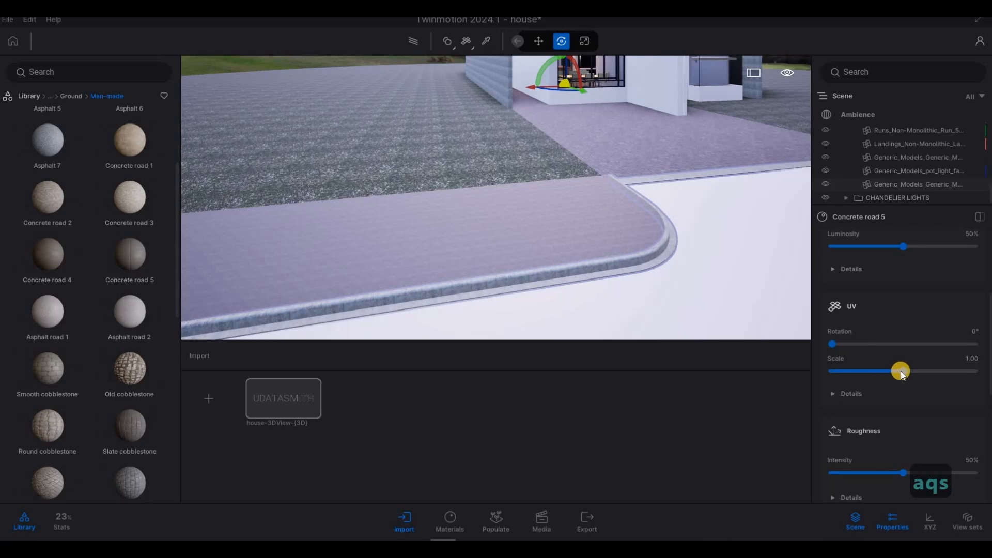
pyautogui.moveTo(901, 370); pyautogui.dragTo(977, 370)
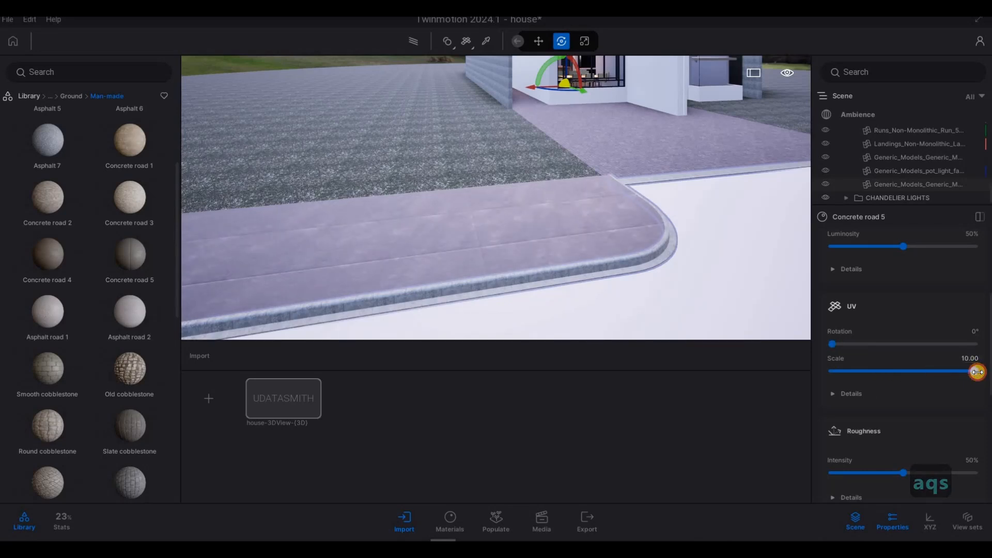
# - Apply Concrete road 4 to the large paved area in front of the house
pyautogui.press('s')
pyautogui.press('e')
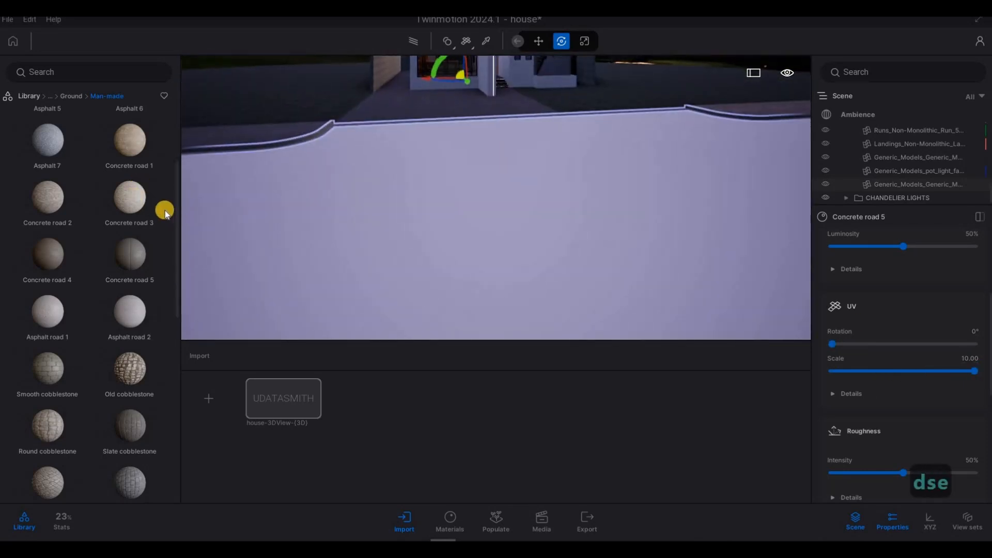
pyautogui.press('s')
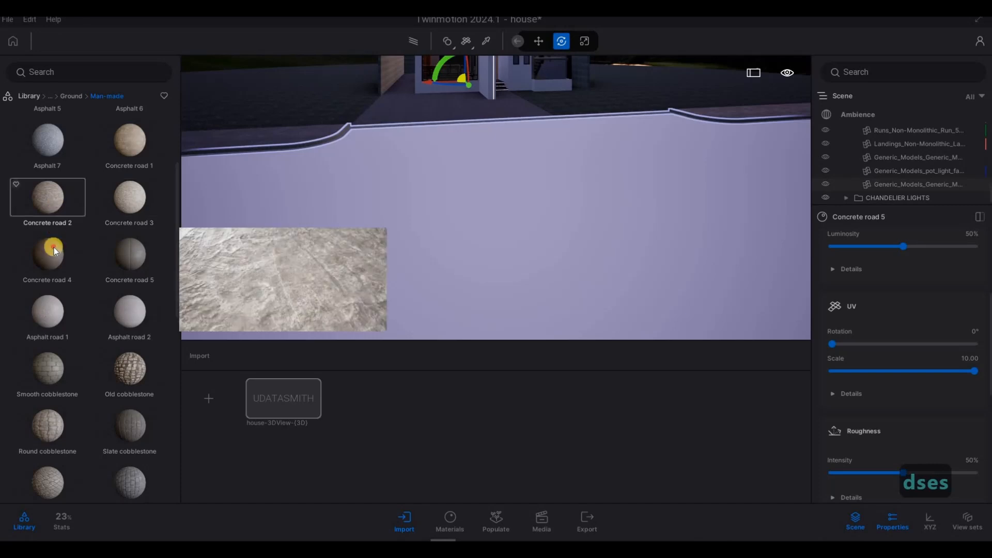
pyautogui.moveTo(445, 243); pyautogui.dragTo(445, 243)
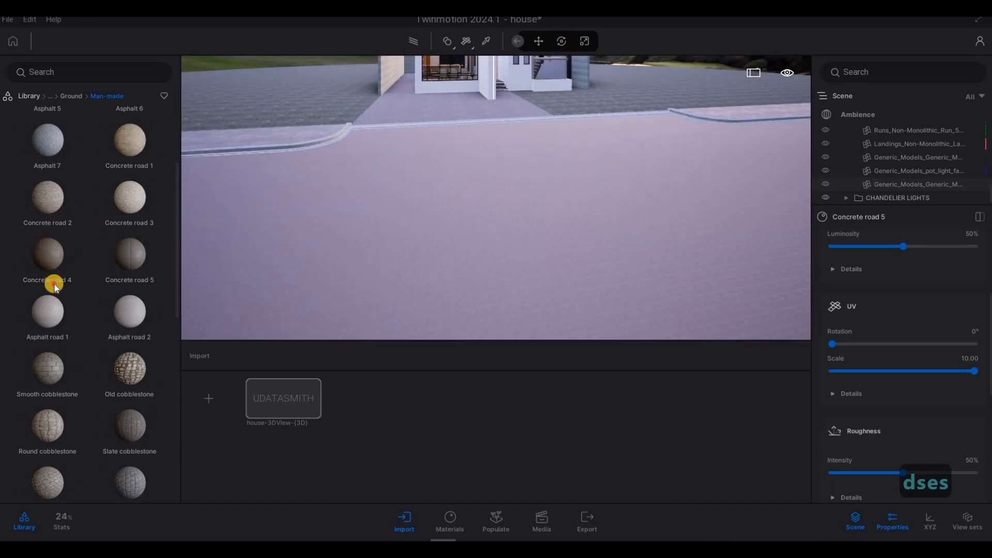
pyautogui.scroll(3, 58, 310)
pyautogui.moveTo(40, 389); pyautogui.dragTo(367, 306)
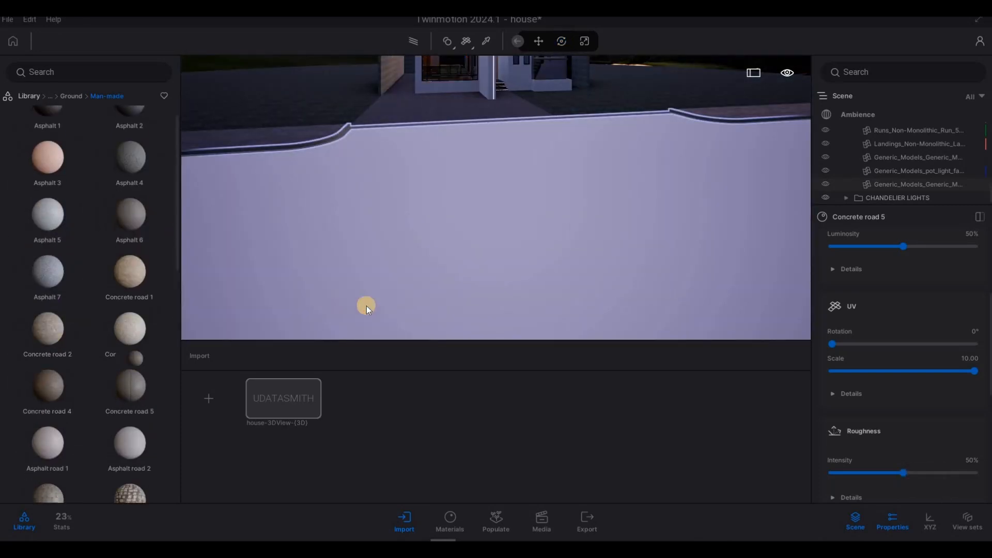
pyautogui.press('a')
pyautogui.press('w')
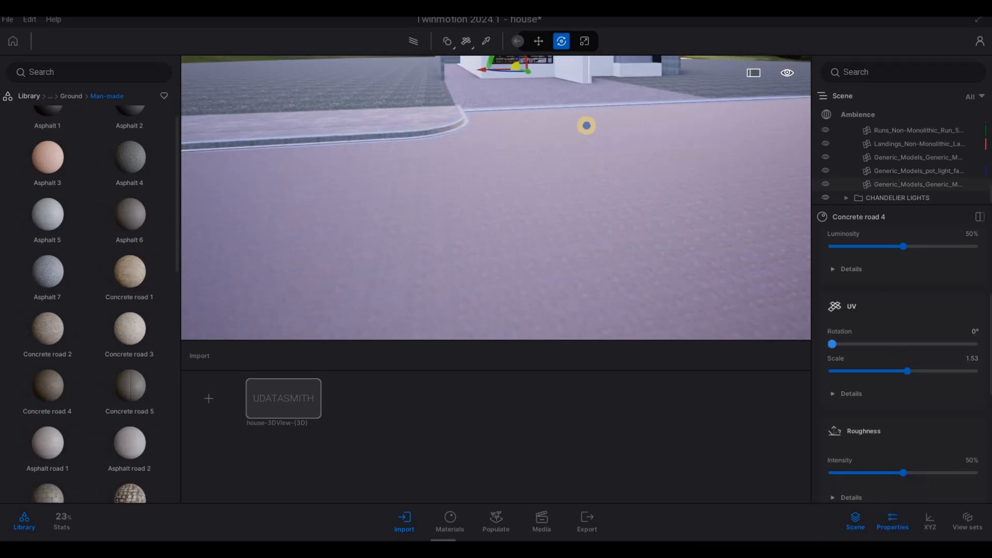
# - Apply Asphalt 6 to the road surface in front of the curb and set its UV scale to 3.10
pyautogui.press('s')
pyautogui.press('d')
pyautogui.press('w')
pyautogui.press('d')
pyautogui.press('q')
pyautogui.press('a')
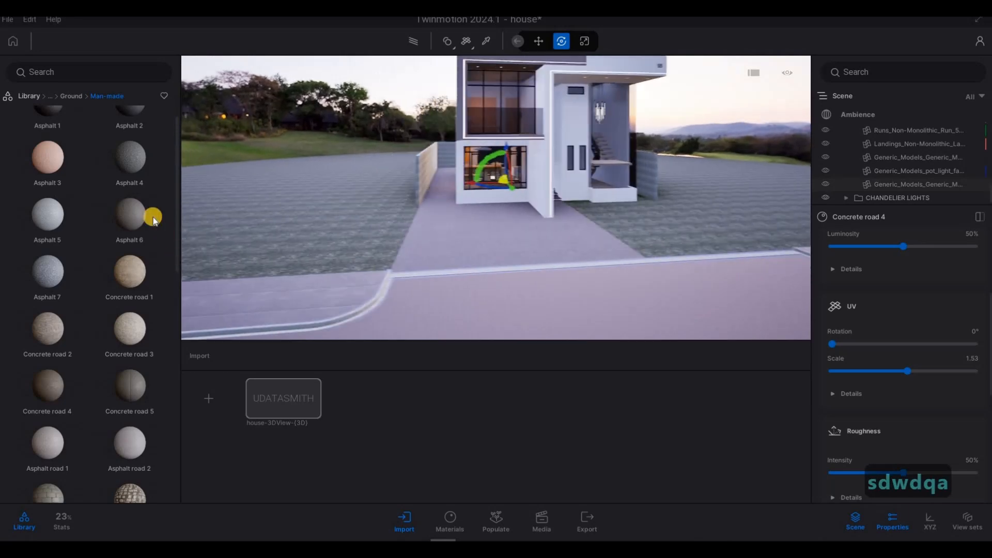
pyautogui.press('s')
pyautogui.press('a')
pyautogui.click(672, 327)
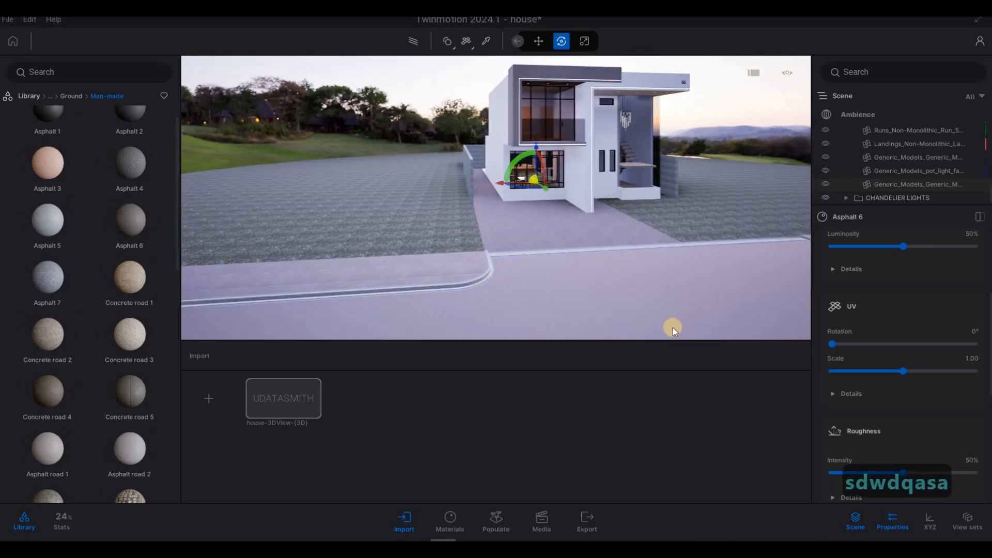
pyautogui.press('s')
pyautogui.press('w')
pyautogui.press('e')
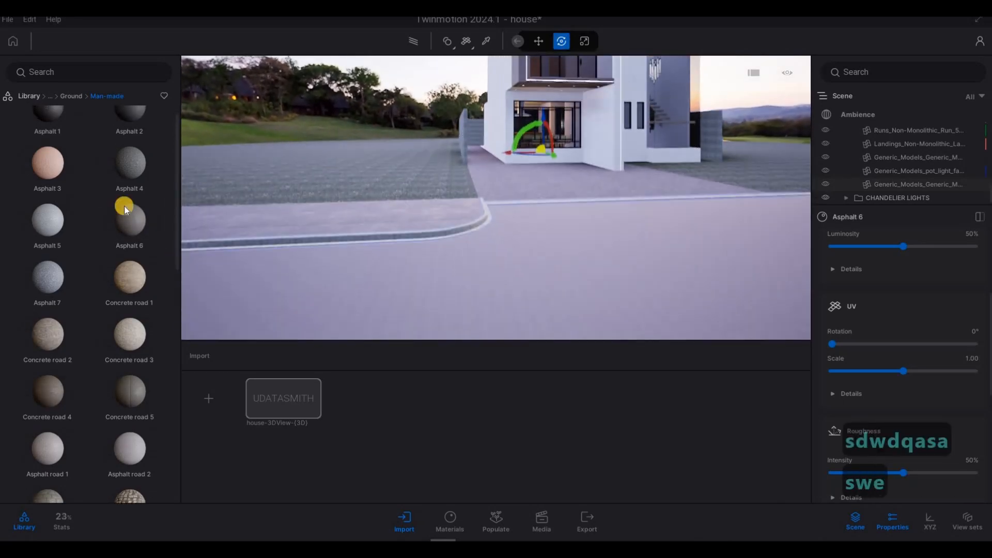
pyautogui.moveTo(143, 180); pyautogui.dragTo(506, 296)
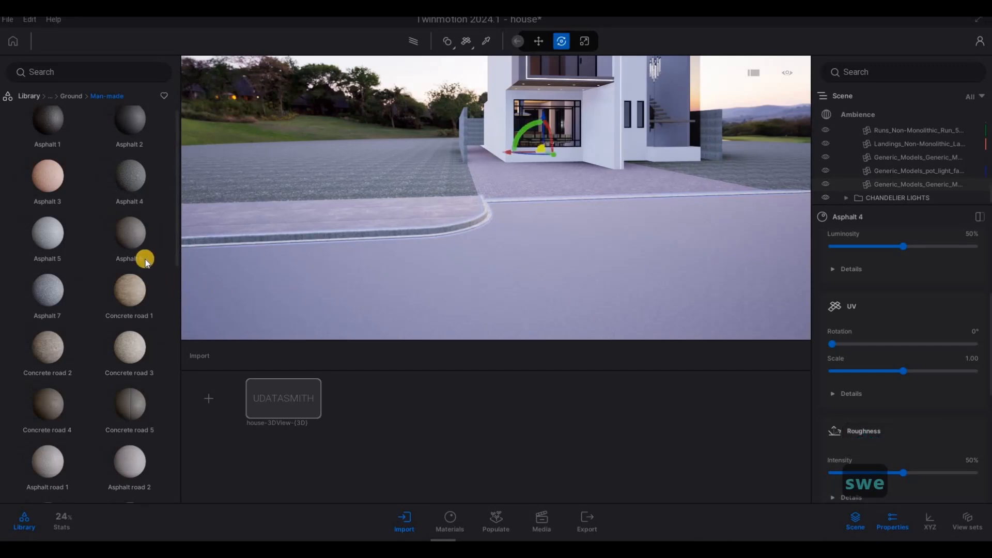
pyautogui.click(564, 303)
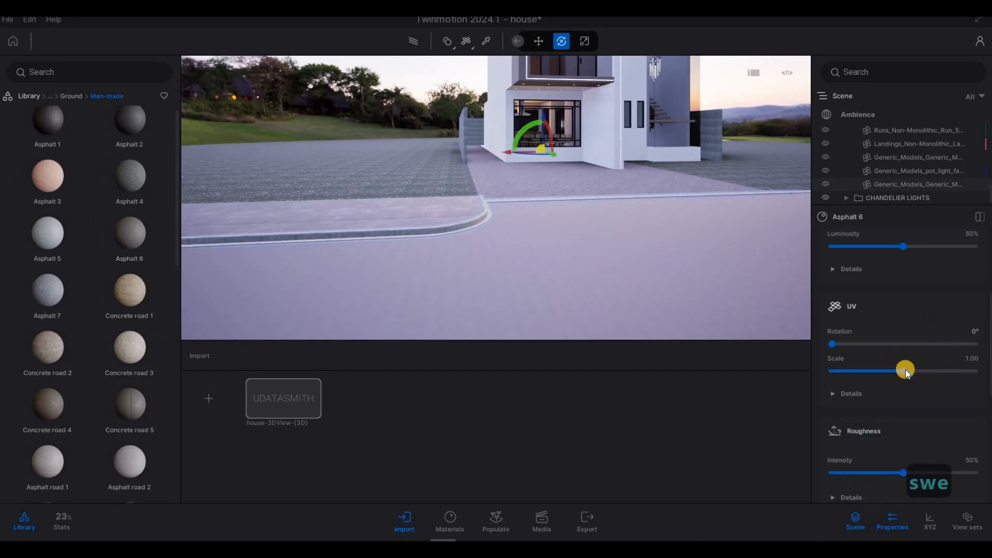
pyautogui.moveTo(915, 372); pyautogui.dragTo(919, 372)
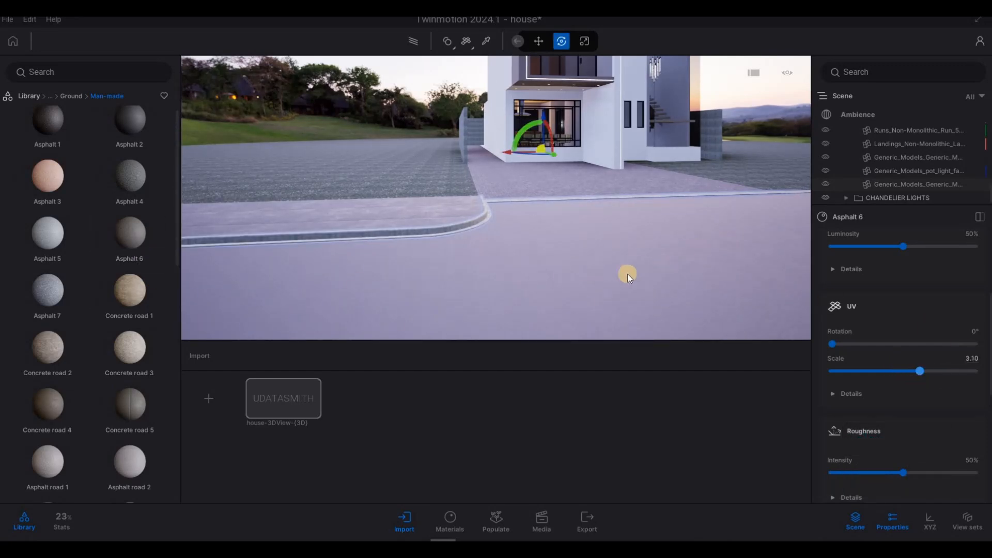
# - Fly around the house exterior to inspect the new paving, curb and road materials
pyautogui.press('d')
pyautogui.press('w')
pyautogui.press('q')
pyautogui.moveTo(627, 274); pyautogui.dragTo(701, 165, button='right')
pyautogui.press('d')
pyautogui.press('w')
pyautogui.press('w')
pyautogui.press('w')
pyautogui.press('e')
pyautogui.press('e')
pyautogui.press('w')
pyautogui.press('s')
pyautogui.press('a')
pyautogui.press('s')
pyautogui.press('d')
pyautogui.press('q')
pyautogui.press('d')
pyautogui.press('a')
pyautogui.press('d')
pyautogui.press('a')
pyautogui.press('d')
pyautogui.press('s')
pyautogui.press('w')
pyautogui.press('d')
pyautogui.press('w')
pyautogui.press('w')
pyautogui.press('s')
pyautogui.press('a')
pyautogui.press('a')
pyautogui.press('d')
pyautogui.press('a')
pyautogui.moveTo(506, 250); pyautogui.dragTo(491, 135, button='right')
pyautogui.press('w')
pyautogui.press('s')
pyautogui.press('d')
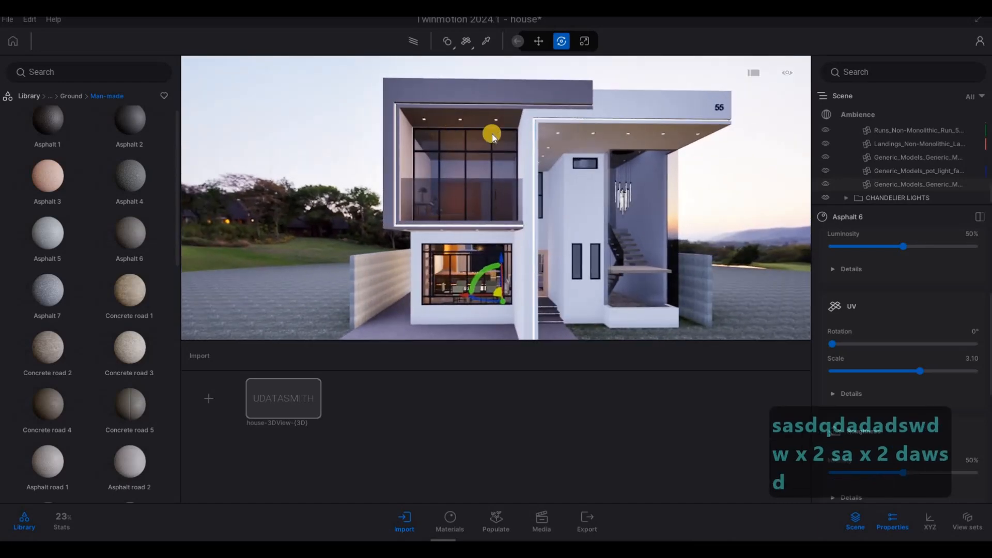
pyautogui.press('a')
pyautogui.moveTo(612, 261); pyautogui.dragTo(91, 132, button='right')
pyautogui.press('w')
pyautogui.press('a')
pyautogui.press('e')
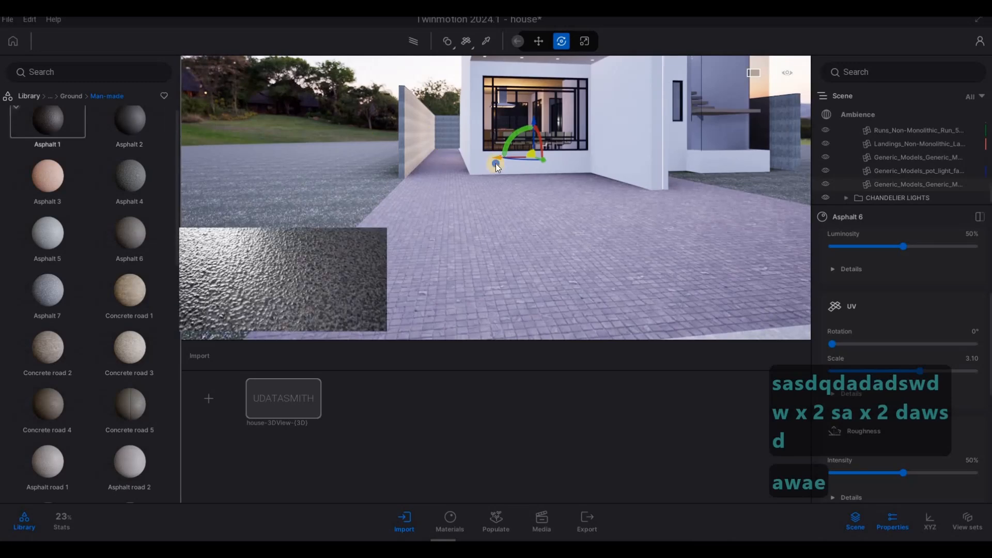
pyautogui.press('s')
pyautogui.moveTo(495, 165); pyautogui.dragTo(433, 174, button='right')
pyautogui.press('q')
pyautogui.press('d')
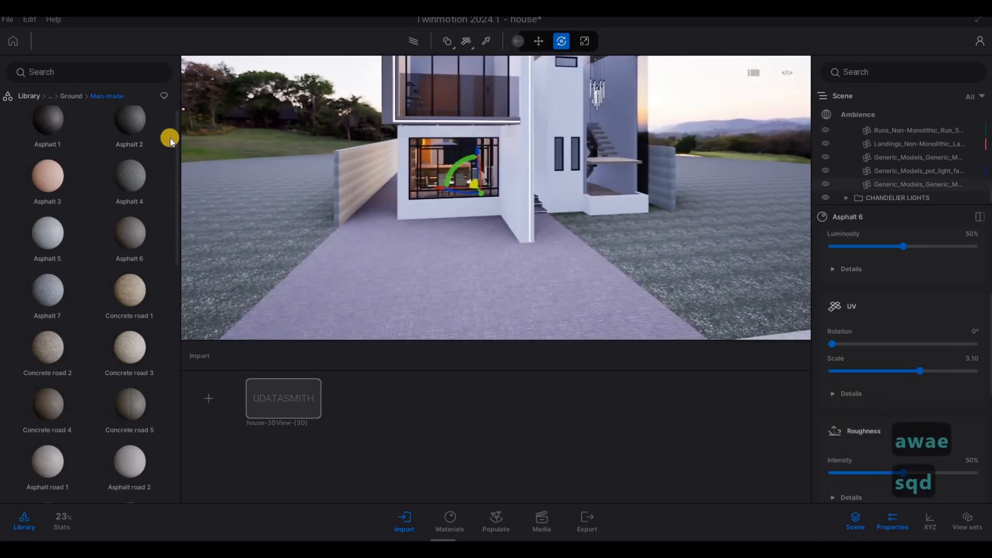
# - Place a Sedan 06 car from the Vehicles Cars library onto the driveway in front of the house
pyautogui.click(70, 96)
pyautogui.click(29, 96)
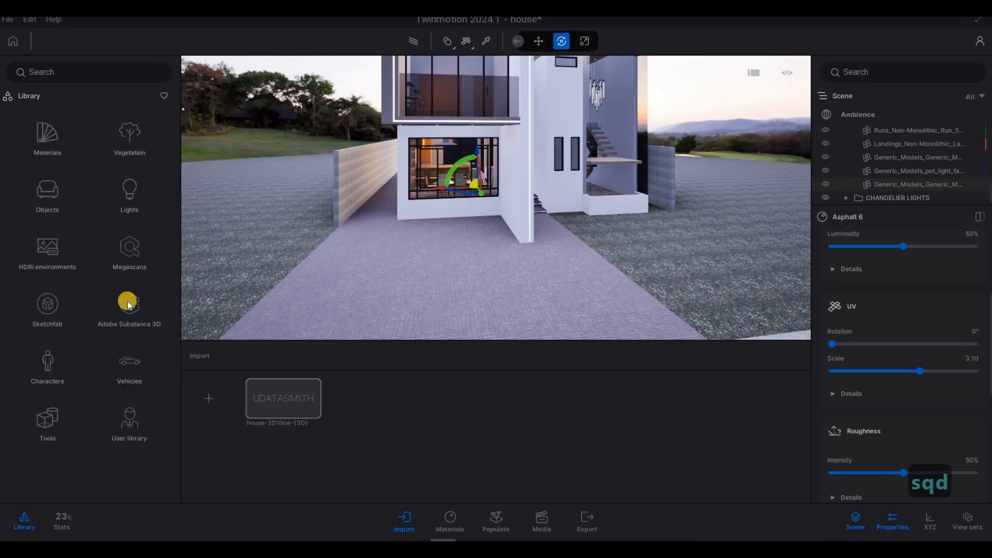
pyautogui.click(129, 366)
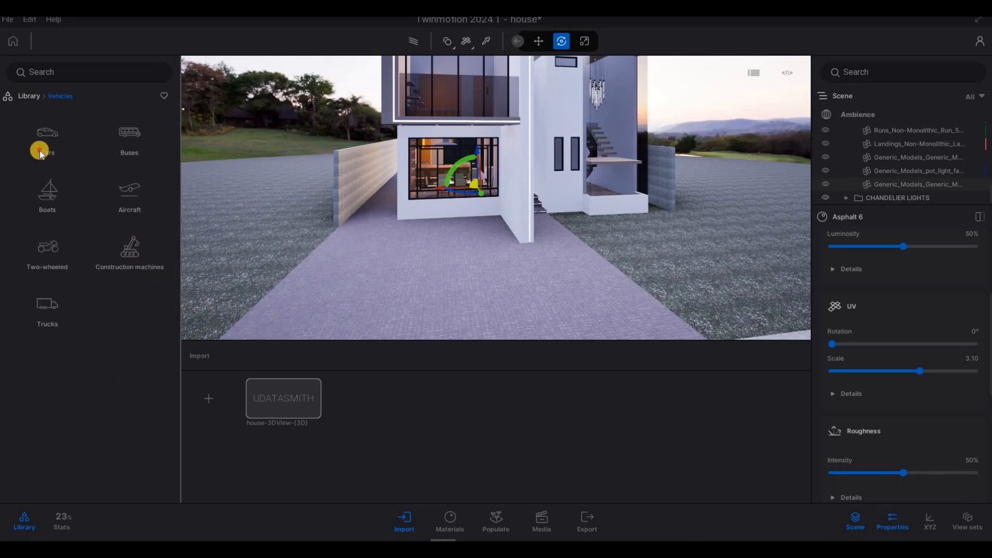
pyautogui.click(46, 145)
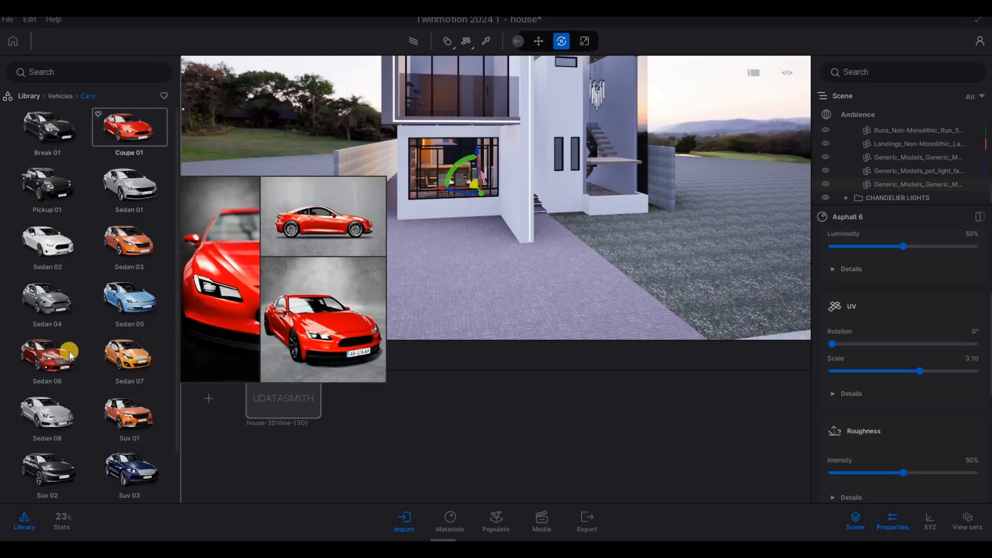
pyautogui.moveTo(69, 350); pyautogui.dragTo(383, 281)
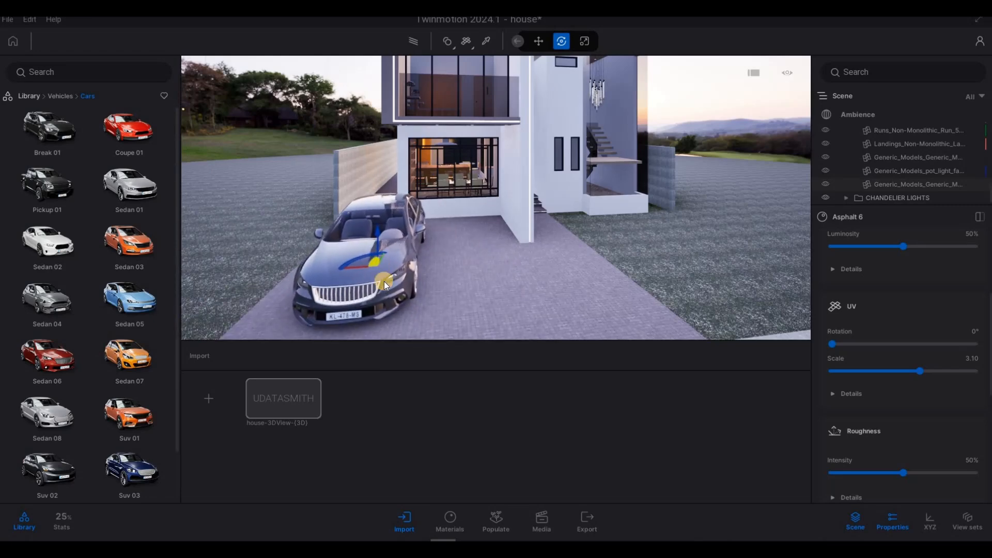
pyautogui.press('s')
pyautogui.press('a')
pyautogui.press('d')
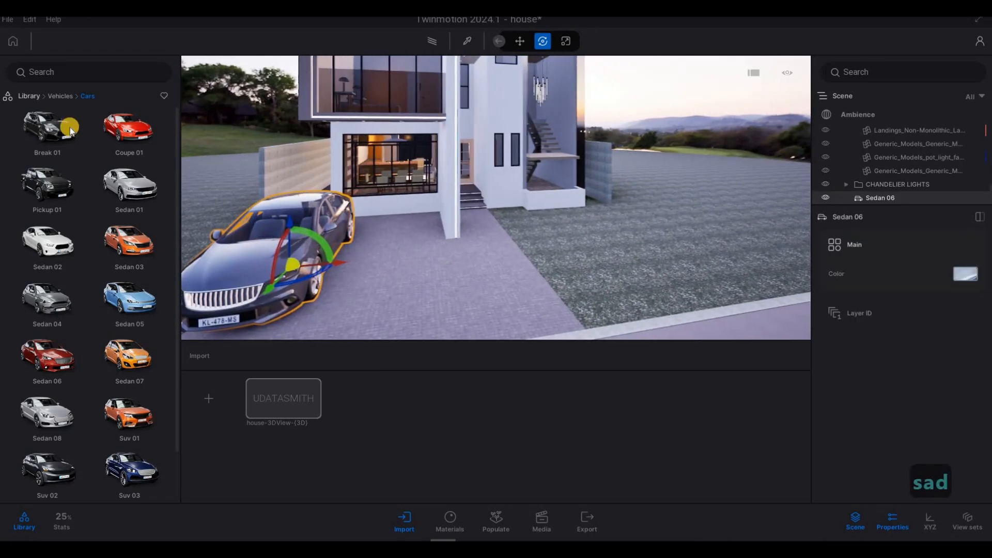
# - Place a Motorbike 01 from the Vehicles Two-wheeled library beside the car on the driveway
pyautogui.click(54, 96)
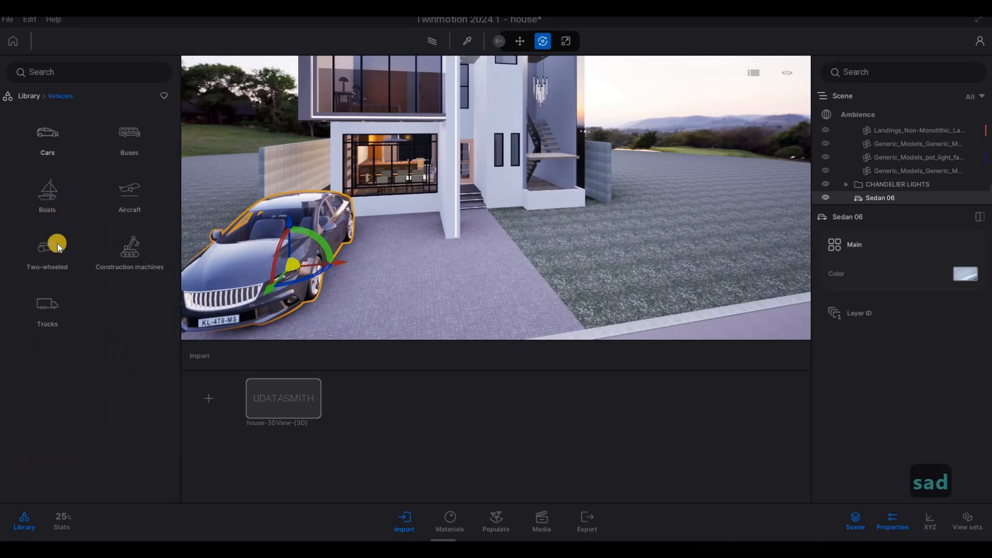
pyautogui.click(48, 251)
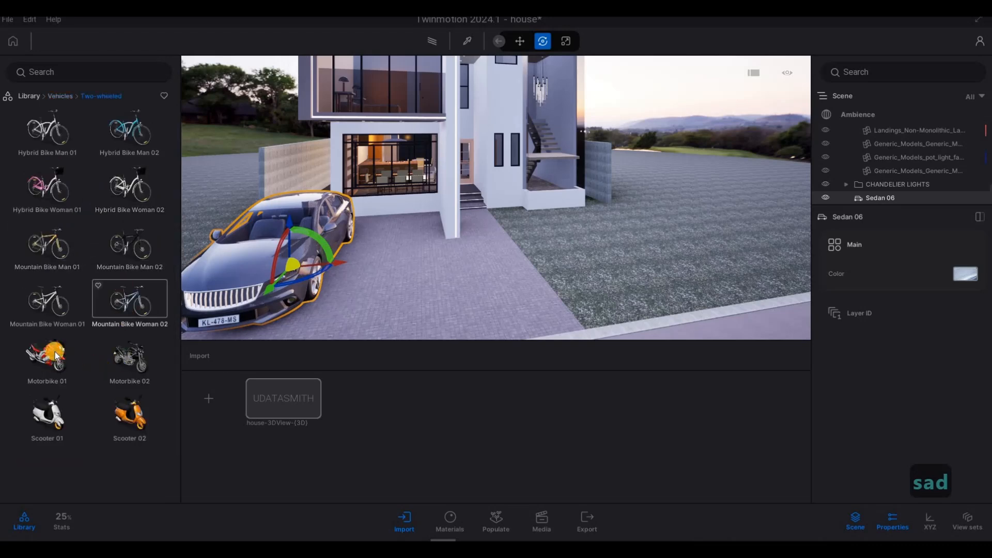
pyautogui.click(395, 252)
pyautogui.moveTo(395, 252); pyautogui.dragTo(389, 280)
pyautogui.press('a')
pyautogui.press('s')
pyautogui.press('d')
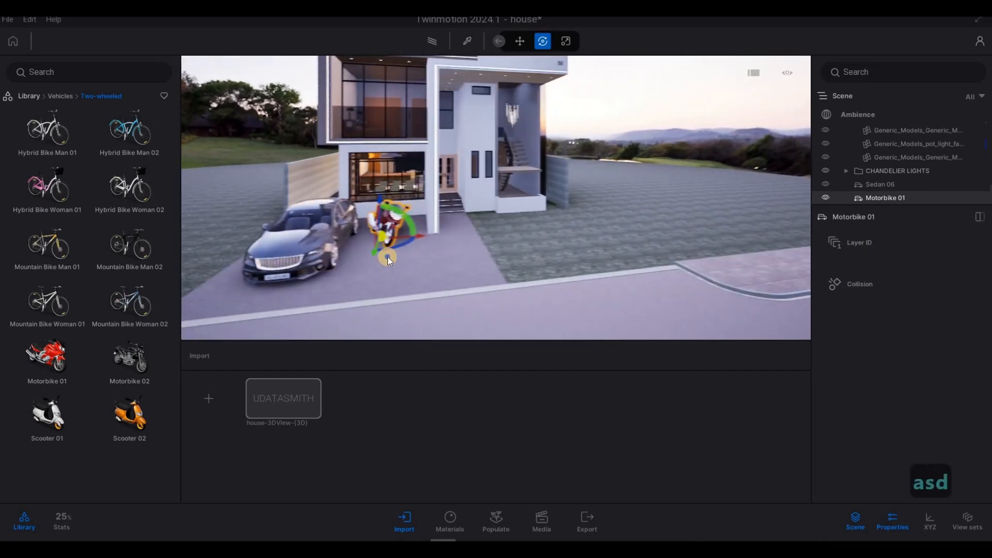
# - Apply Stone wall 2 from the Stones materials to the boundary wall beside the house and set its UV scale to 4.35
pyautogui.press('Escape')
pyautogui.press('a')
pyautogui.press('a')
pyautogui.press('d')
pyautogui.press('w')
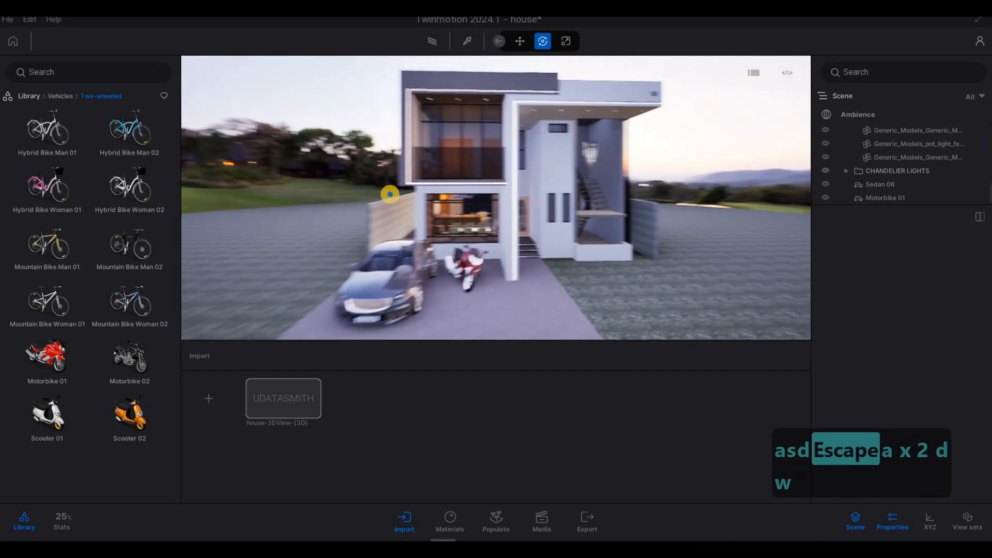
pyautogui.press('d')
pyautogui.press('w')
pyautogui.press('d')
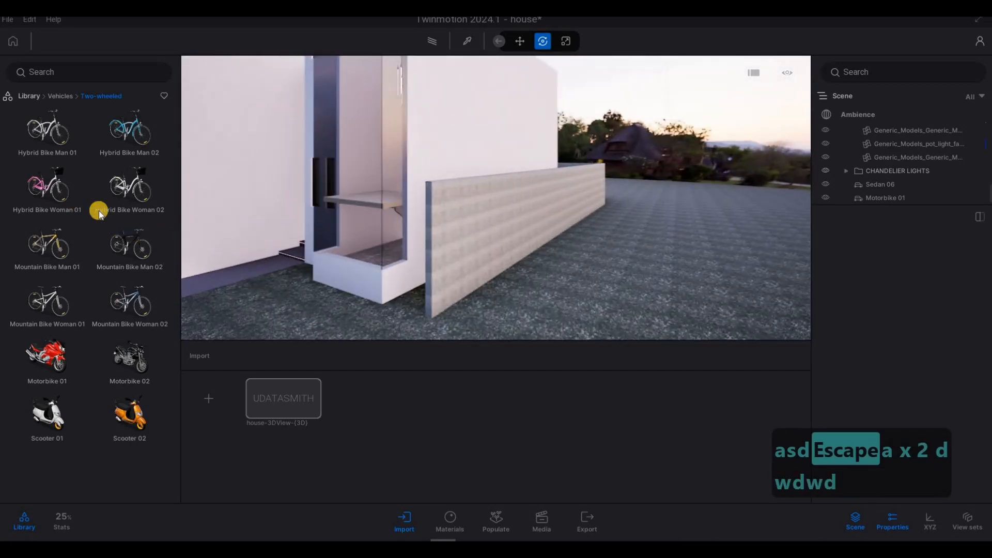
pyautogui.click(51, 100)
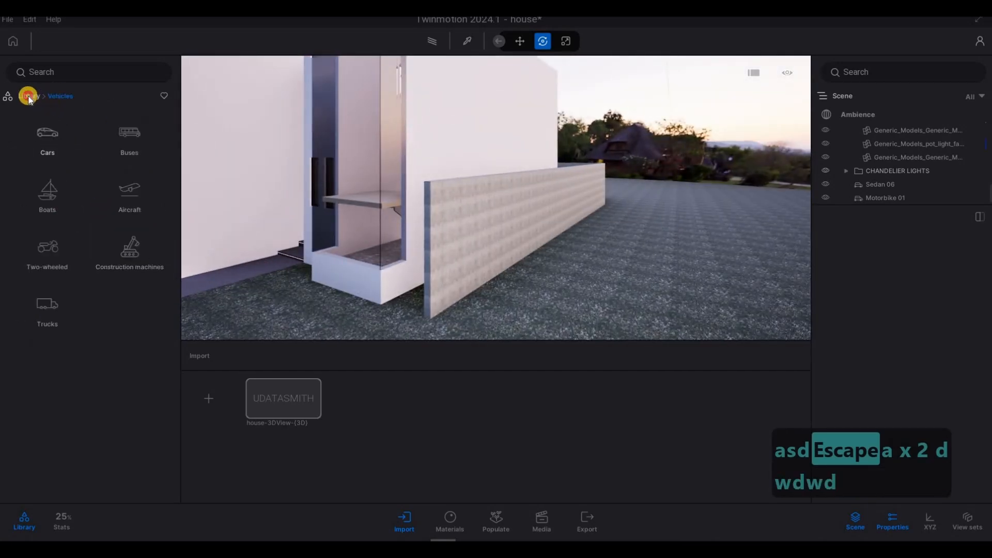
pyautogui.click(52, 127)
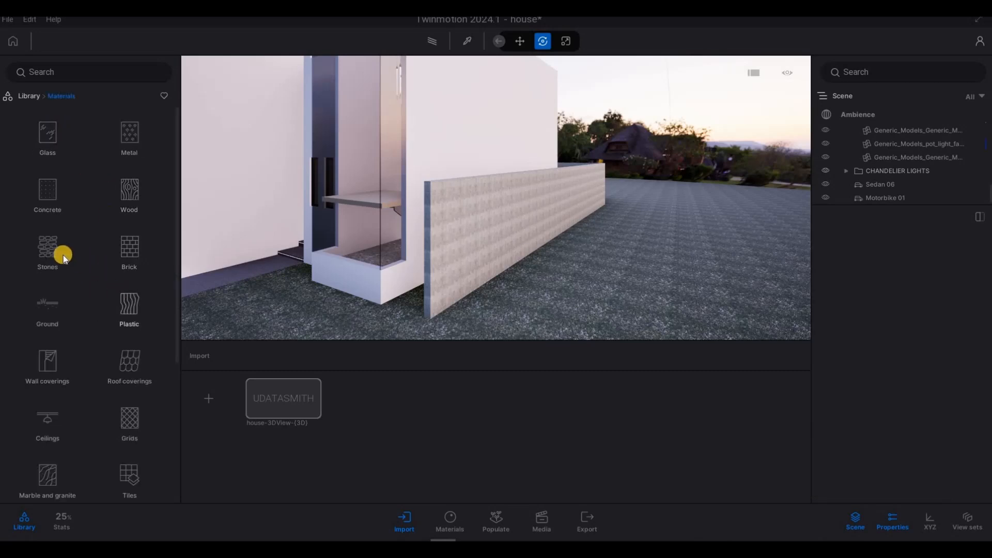
pyautogui.click(47, 248)
pyautogui.scroll(-5, 85, 367)
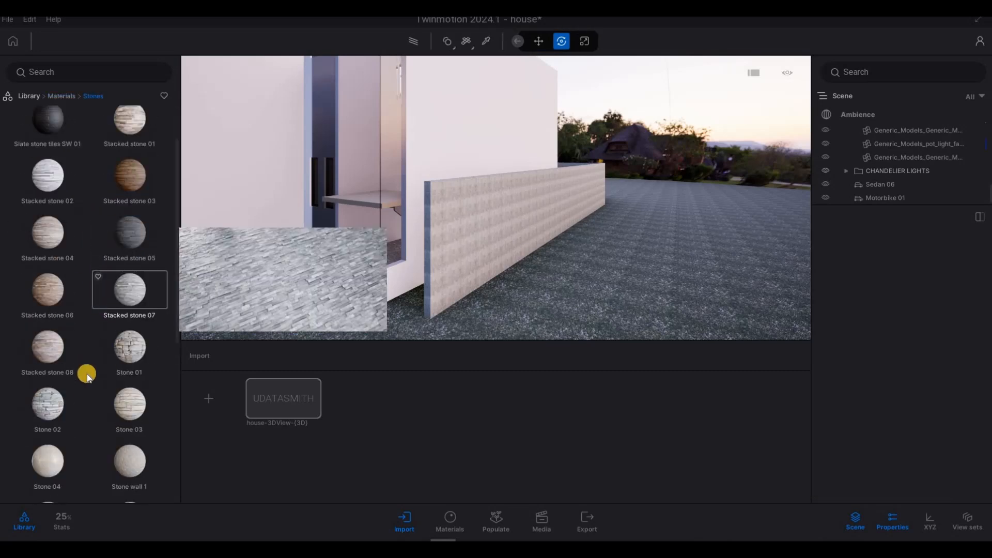
pyautogui.scroll(-1, 116, 358)
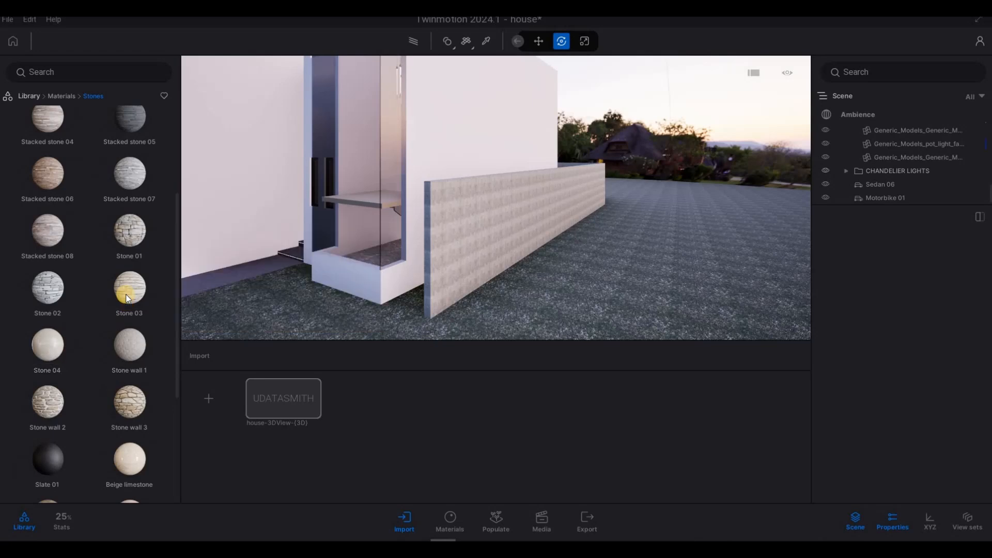
pyautogui.scroll(-1, 119, 384)
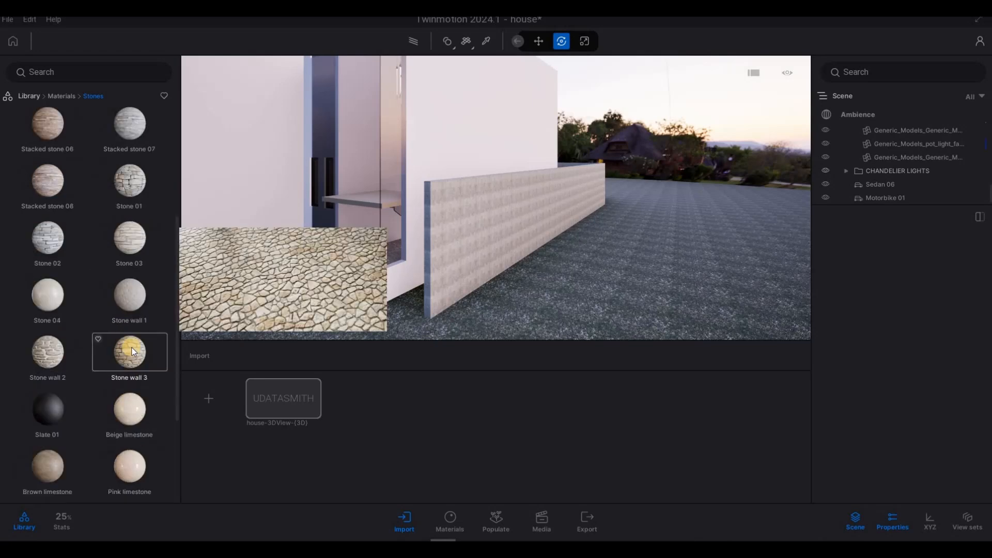
pyautogui.moveTo(74, 346); pyautogui.dragTo(484, 264)
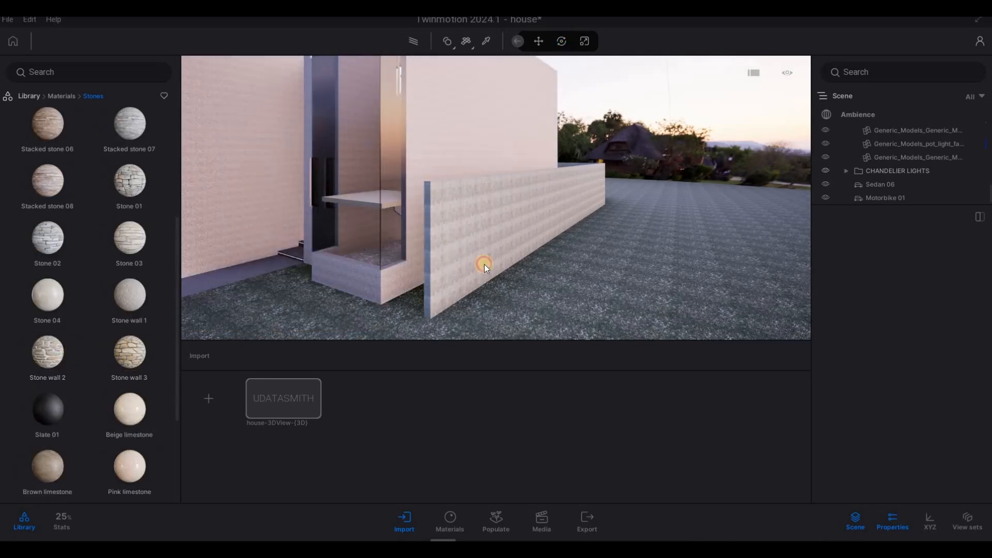
pyautogui.click(897, 370)
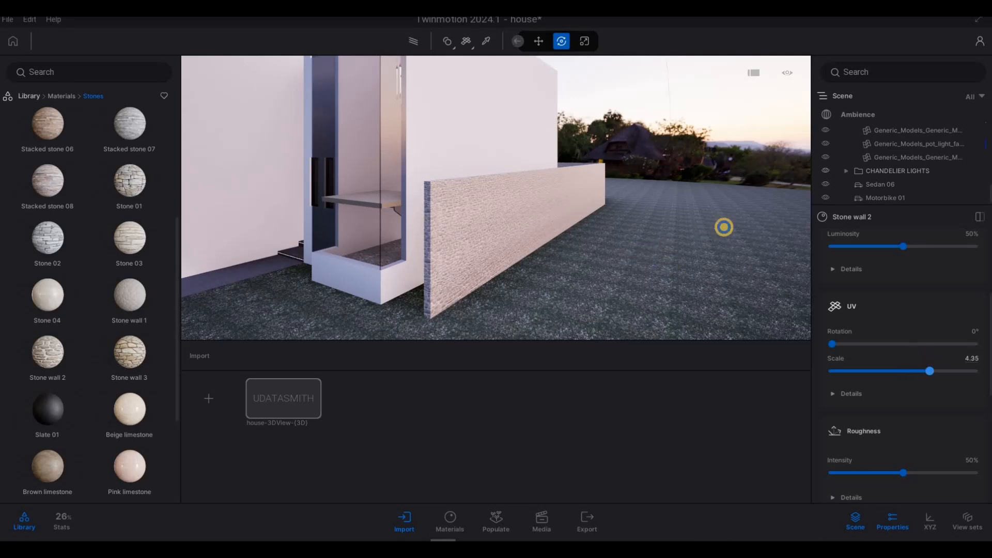
# - Fly around to view the house front and the newly clad boundary wall
pyautogui.press('a')
pyautogui.moveTo(724, 228); pyautogui.dragTo(828, 212, button='right')
pyautogui.press('a')
pyautogui.press('s')
pyautogui.press('a')
pyautogui.moveTo(612, 257); pyautogui.dragTo(581, 262, button='right')
pyautogui.press('a')
pyautogui.press('w')
pyautogui.press('d')
pyautogui.press('d')
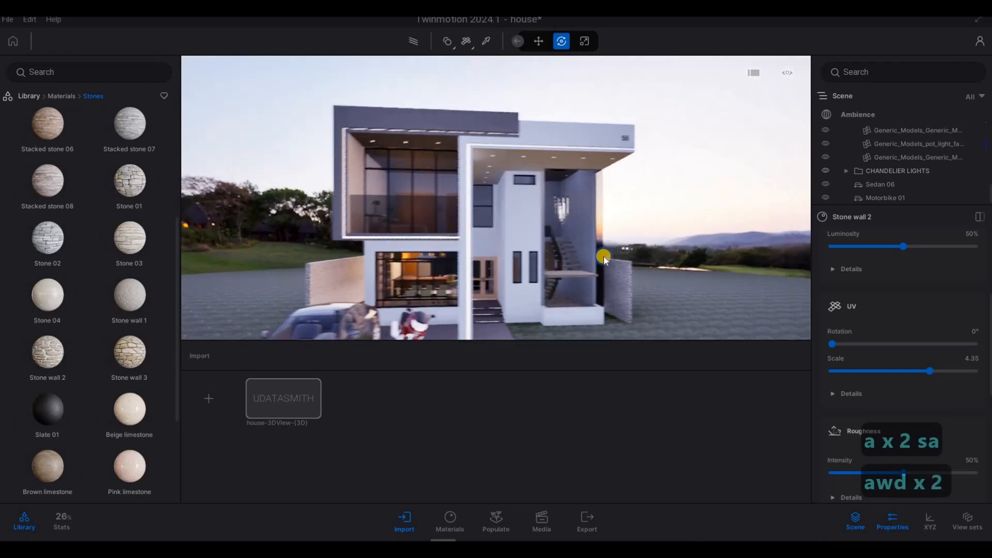
pyautogui.press('w')
pyautogui.press('d')
pyautogui.press('w')
pyautogui.press('s')
pyautogui.press('a')
pyautogui.press('a')
pyautogui.press('d')
pyautogui.press('w')
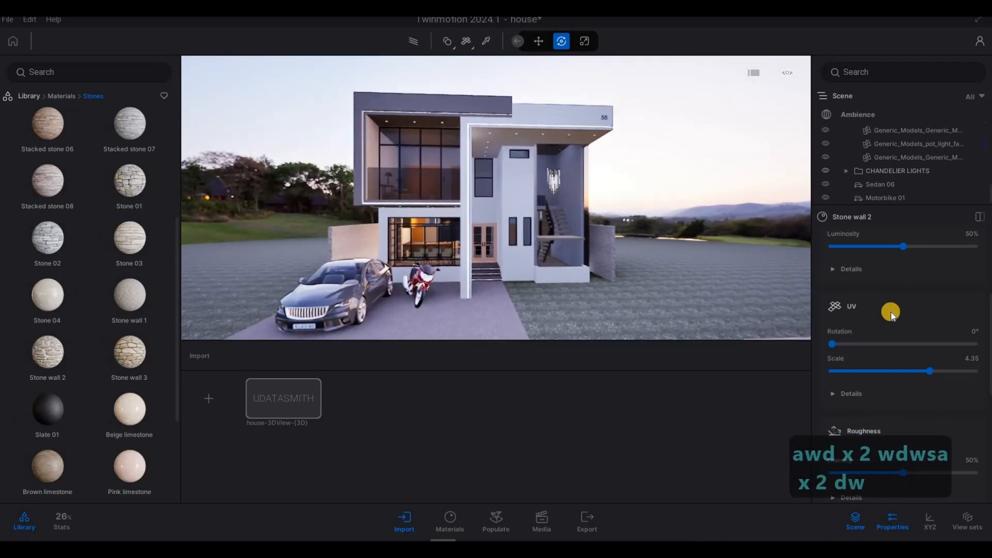
pyautogui.press('s')
pyautogui.scroll(-1, 878, 245)
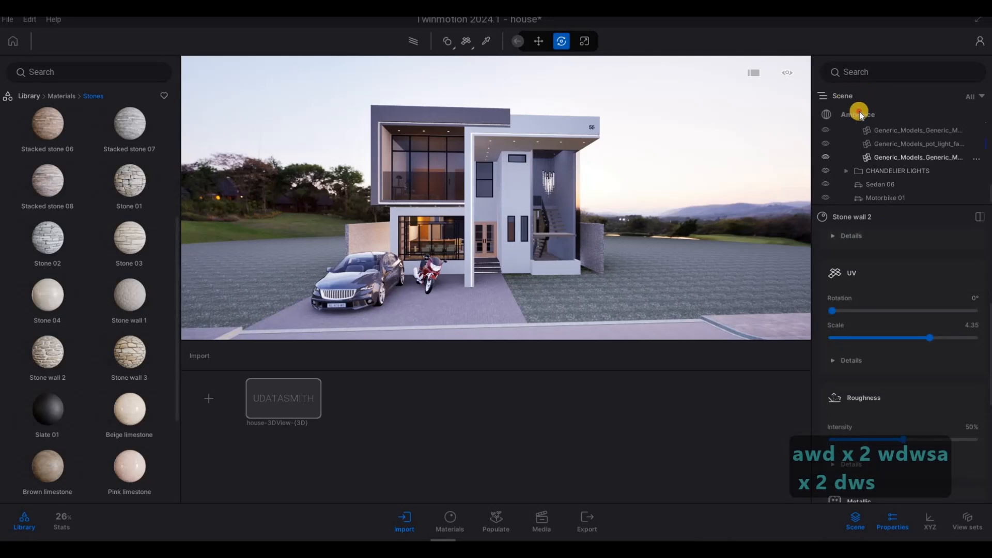
# - Switch the Ambience rendering to Path tracer with High quality and expand its details
pyautogui.click(858, 112)
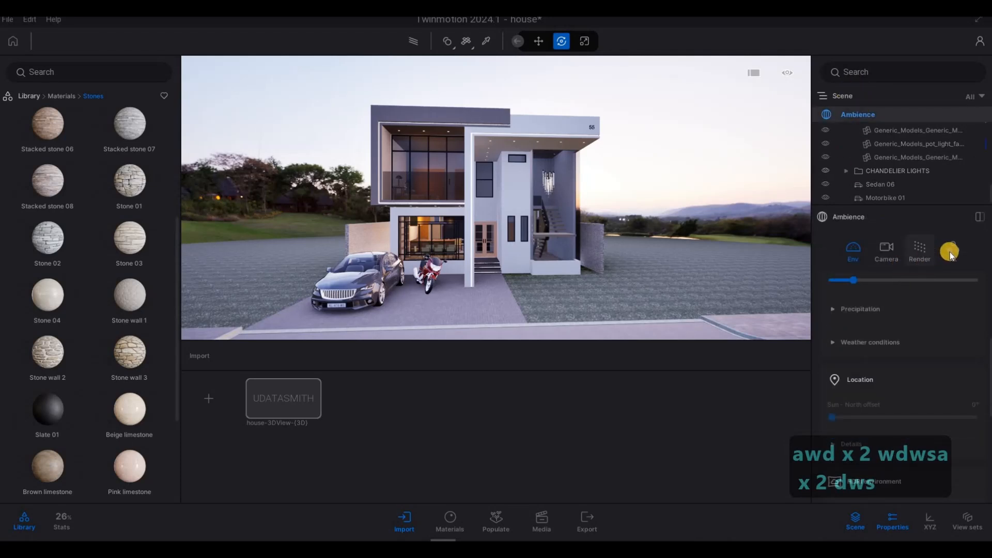
pyautogui.click(920, 251)
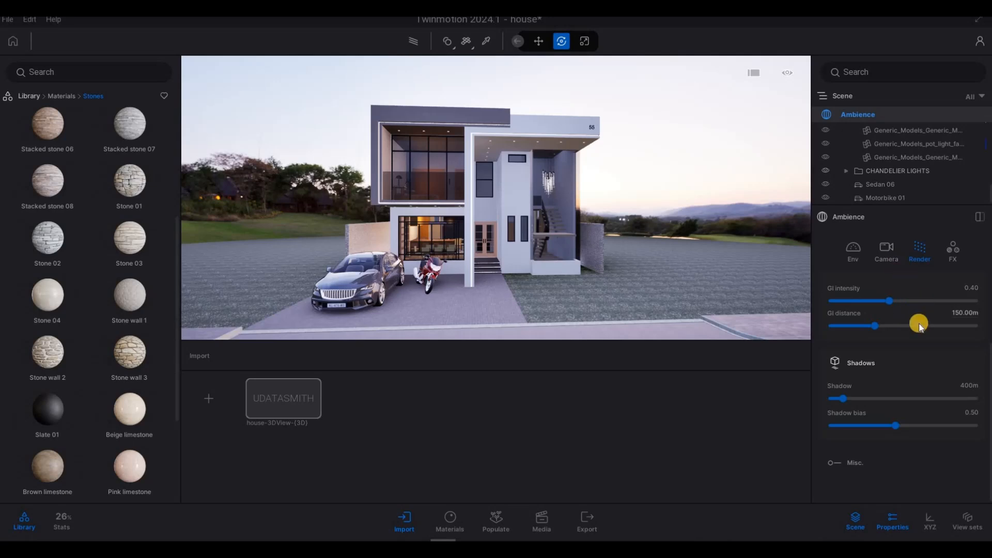
pyautogui.scroll(3, 900, 360)
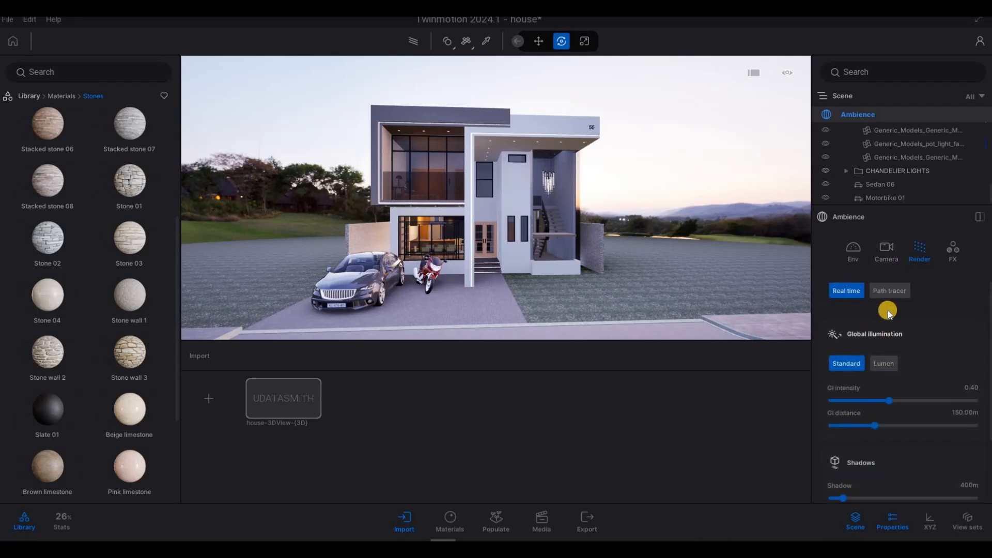
pyautogui.click(889, 292)
pyautogui.click(889, 366)
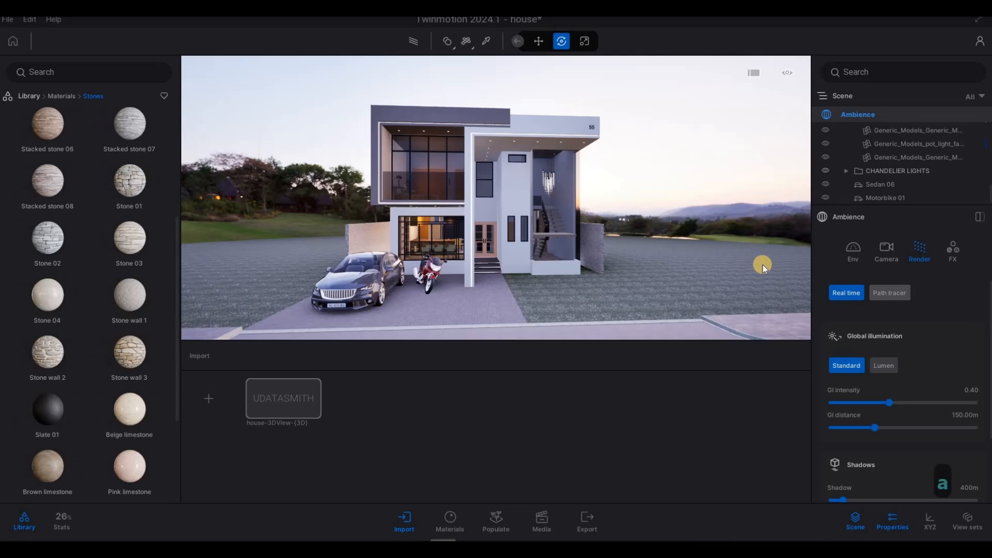
pyautogui.press('F1')
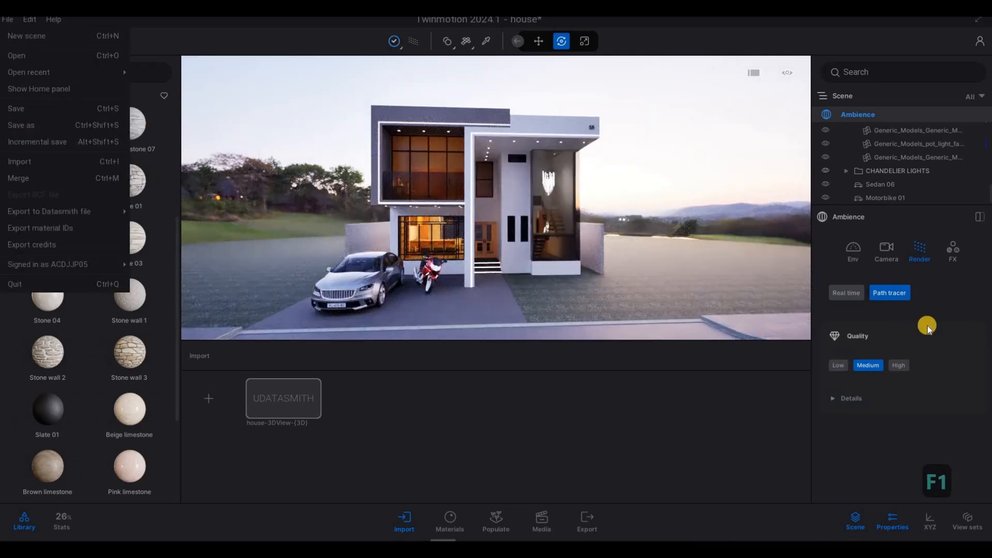
pyautogui.click(899, 364)
pyautogui.click(899, 364)
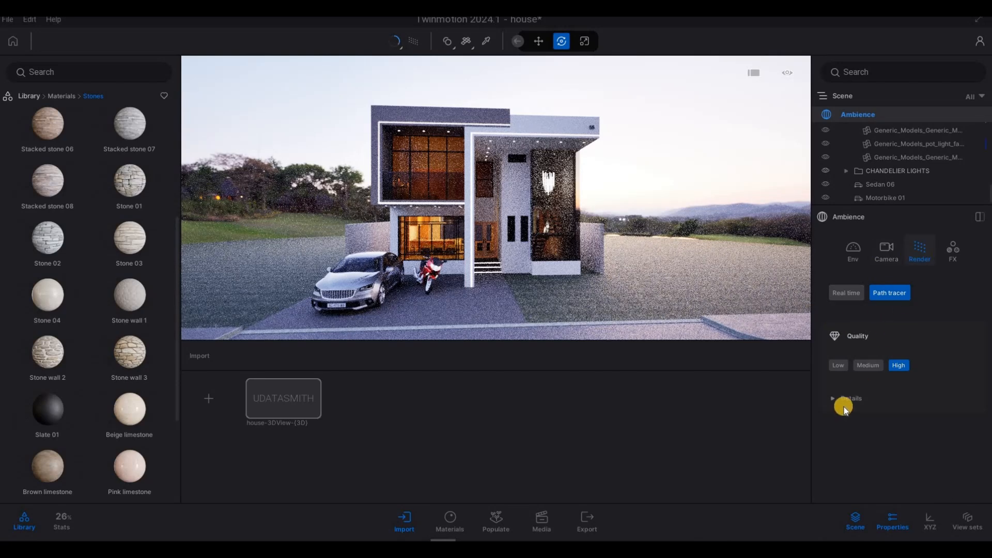
pyautogui.click(831, 402)
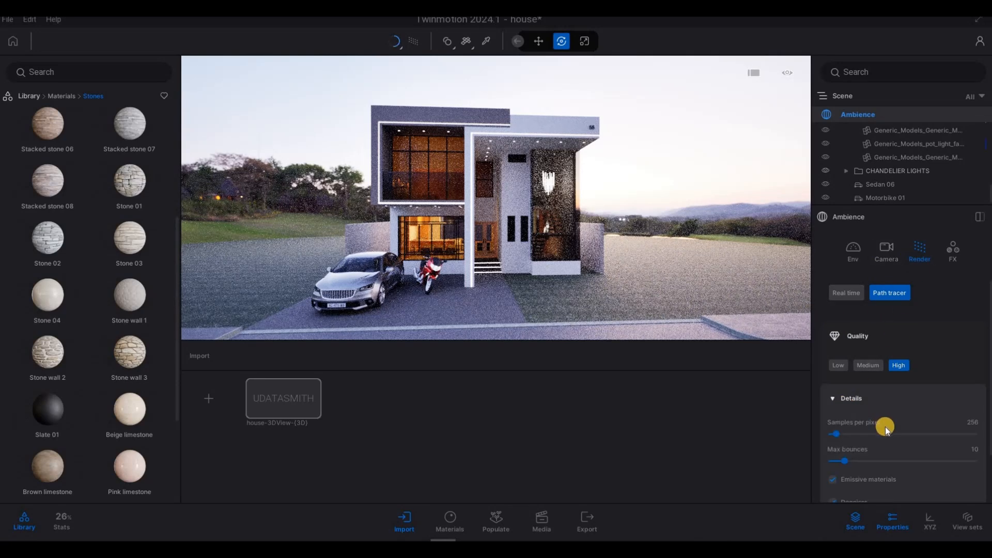
pyautogui.scroll(-1, 885, 427)
pyautogui.scroll(2, 883, 378)
# - Return the rendering to Real time and set global illumination to Lumen
pyautogui.click(889, 293)
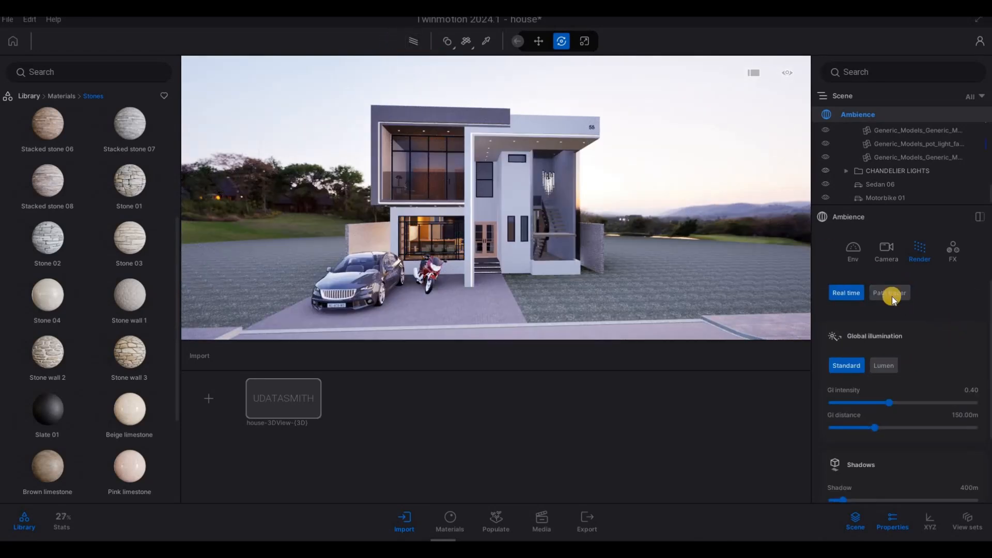
pyautogui.press('a')
pyautogui.click(886, 365)
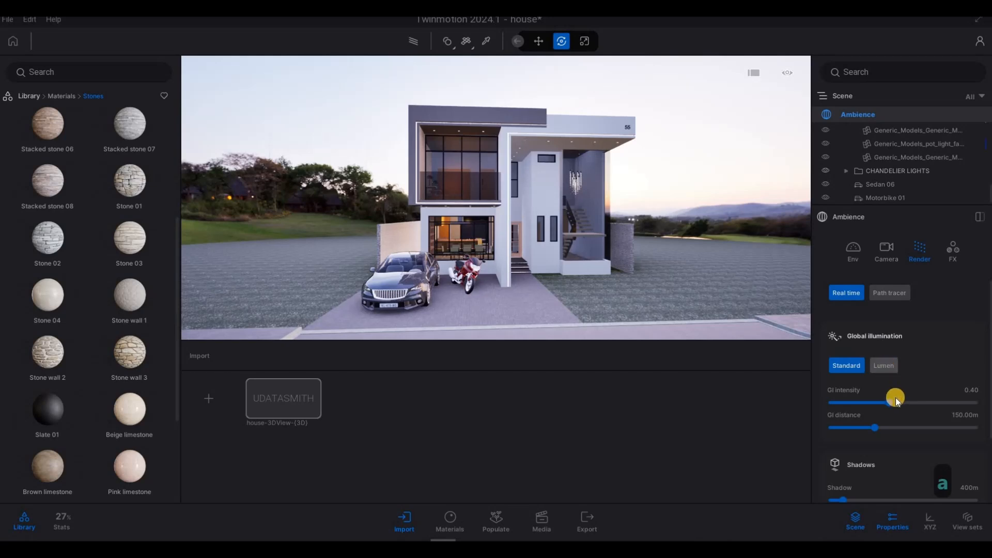
pyautogui.click(883, 365)
# - Fly around the house front to inspect the Lumen lighting
pyautogui.press('d')
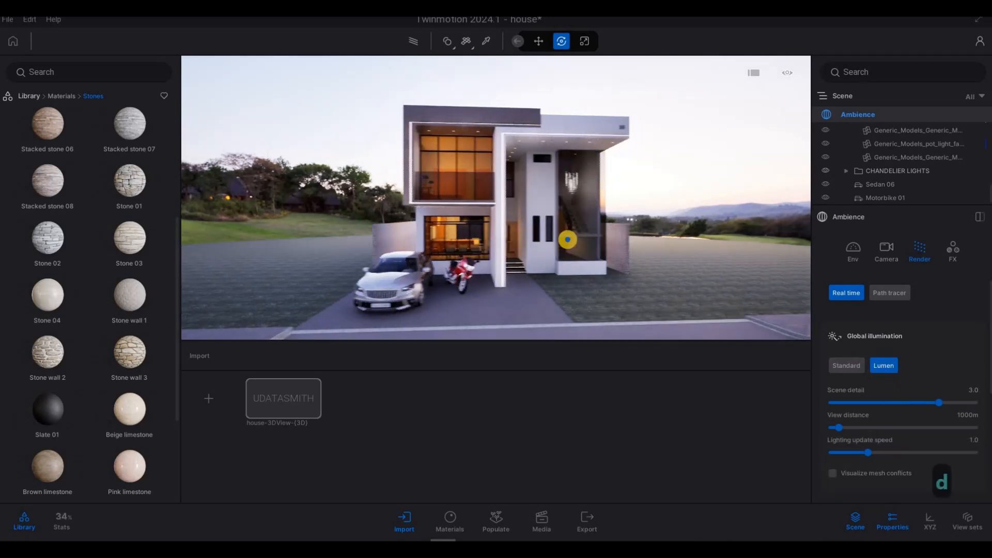
pyautogui.press('a')
pyautogui.press('w')
pyautogui.press('w')
pyautogui.press('s')
pyautogui.press('w')
pyautogui.press('s')
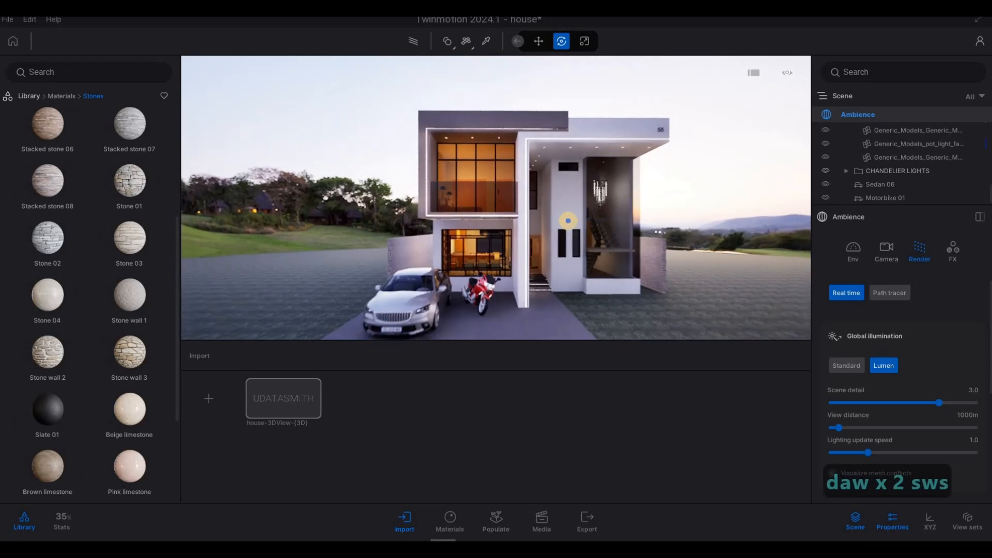
pyautogui.press('e')
pyautogui.press('d')
pyautogui.press('q')
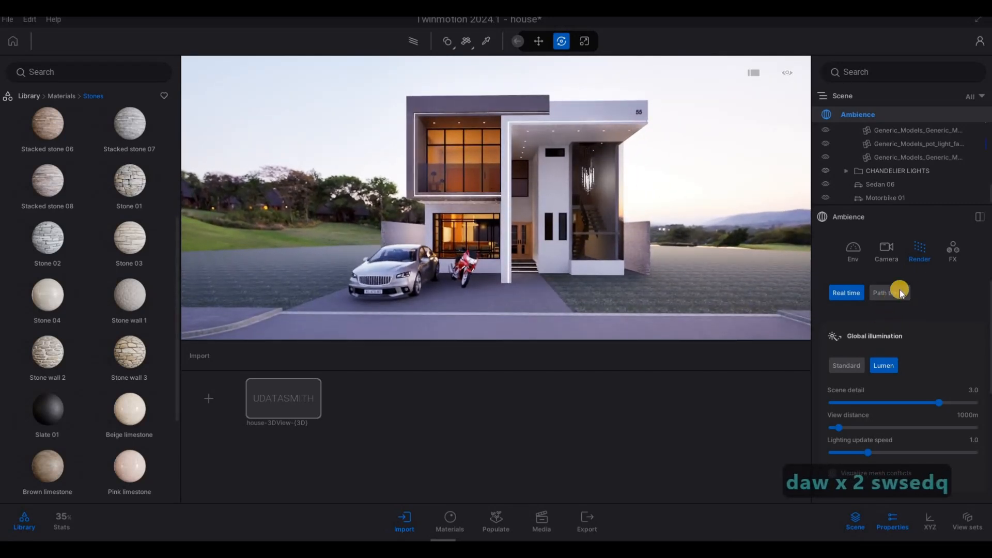
# - Preview the house front with the path tracer, then return to real-time viewing
pyautogui.click(417, 42)
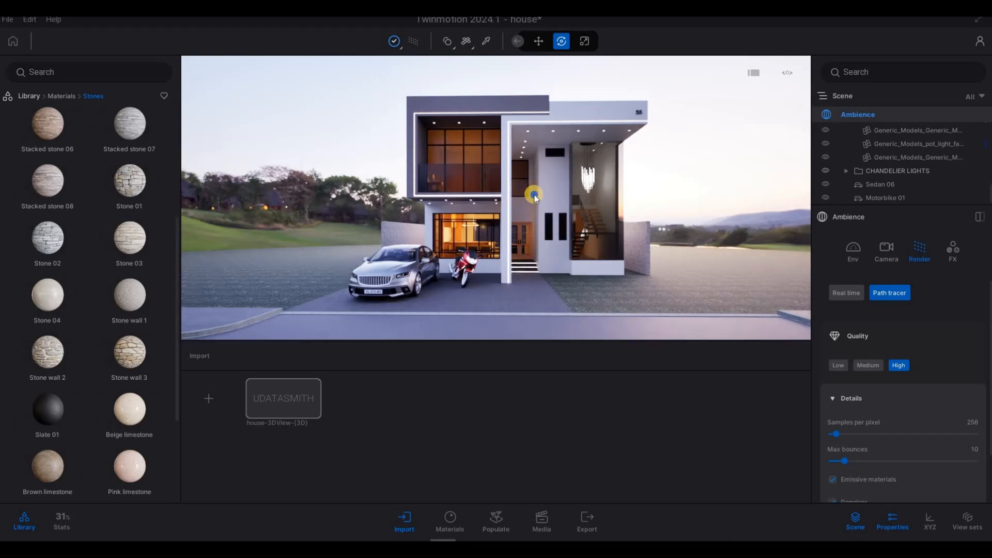
pyautogui.press('a')
pyautogui.press('a')
pyautogui.press('w')
pyautogui.press('w')
pyautogui.press('w')
pyautogui.press('w')
pyautogui.press('w')
pyautogui.press('w')
pyautogui.press('w')
pyautogui.press('w')
pyautogui.press('w')
pyautogui.press('w')
pyautogui.press('w')
pyautogui.press('w')
pyautogui.press('w')
pyautogui.press('w')
pyautogui.press('w')
pyautogui.press('w')
pyautogui.press('w')
pyautogui.press('w')
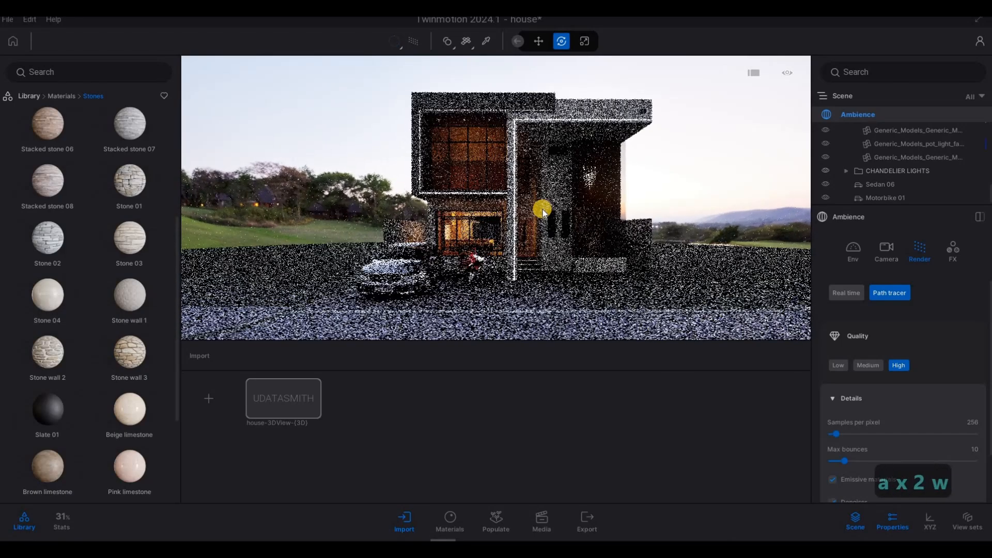
pyautogui.press('a')
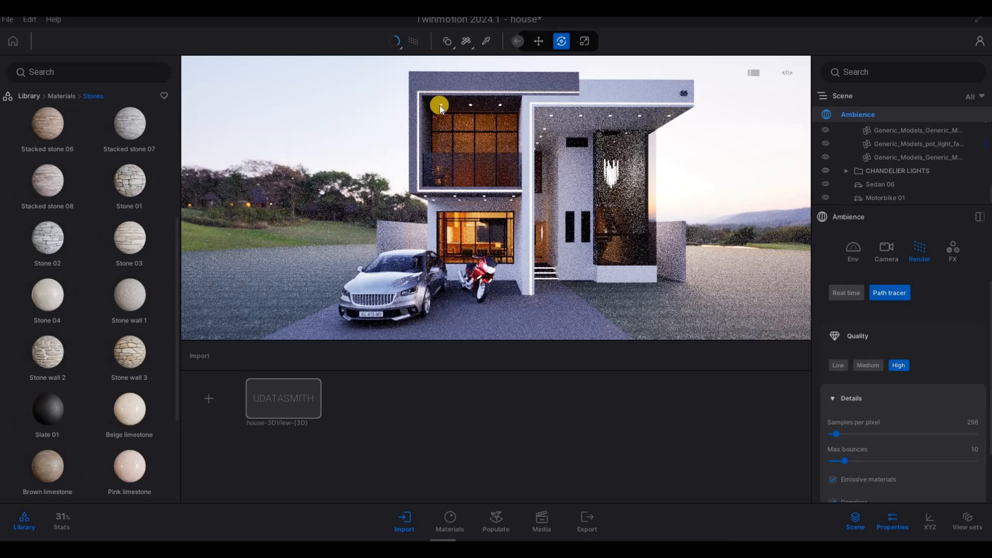
pyautogui.click(411, 43)
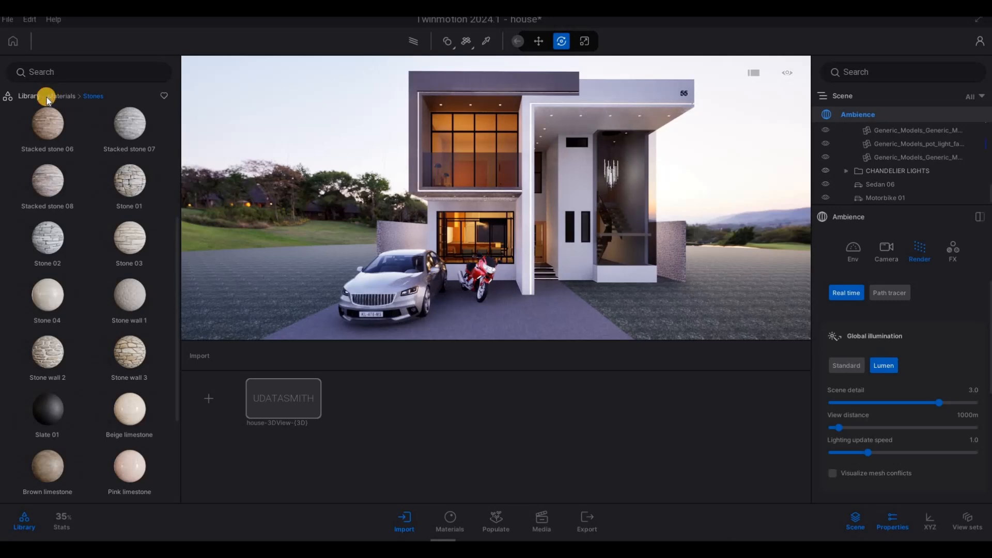
# - Browse the library back from Materials and open the Lights category
pyautogui.click(55, 97)
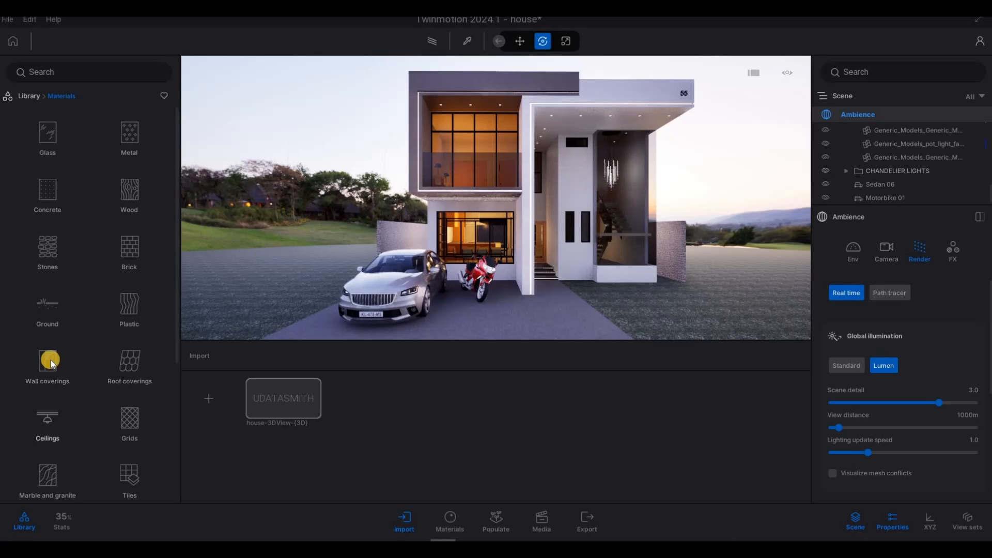
pyautogui.scroll(-3, 62, 414)
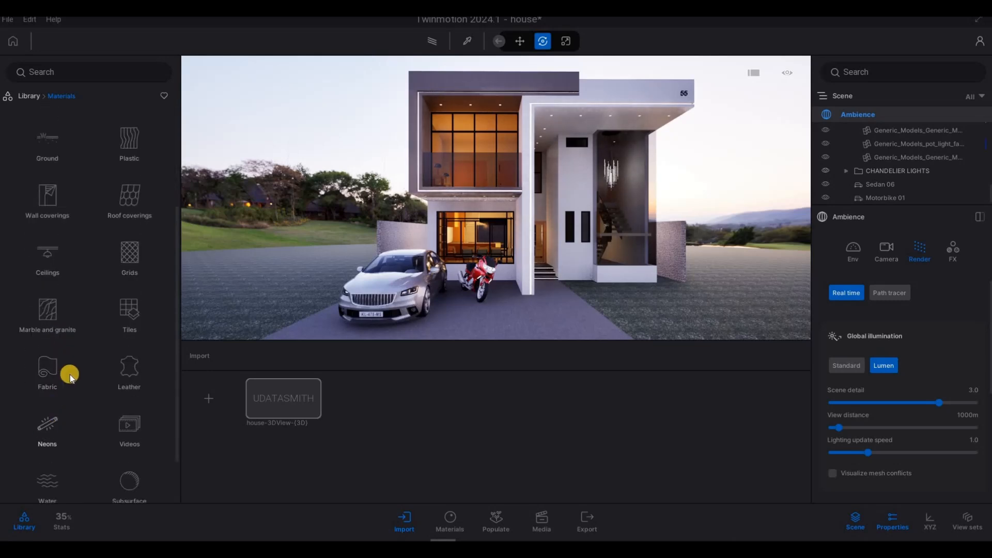
pyautogui.scroll(1, 39, 144)
pyautogui.click(29, 96)
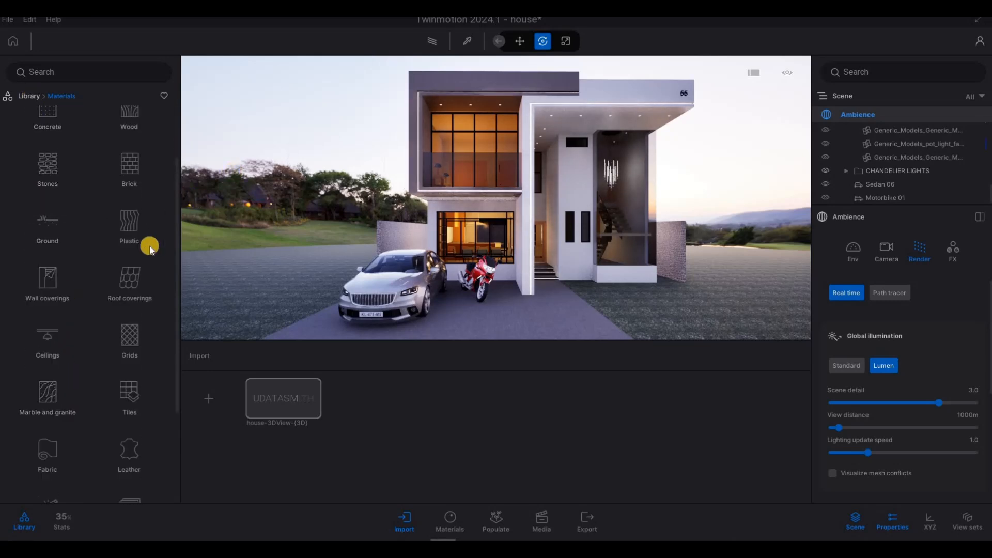
pyautogui.click(126, 210)
# - Fly around the house facade and entrance to examine where lights could be placed
pyautogui.press('w')
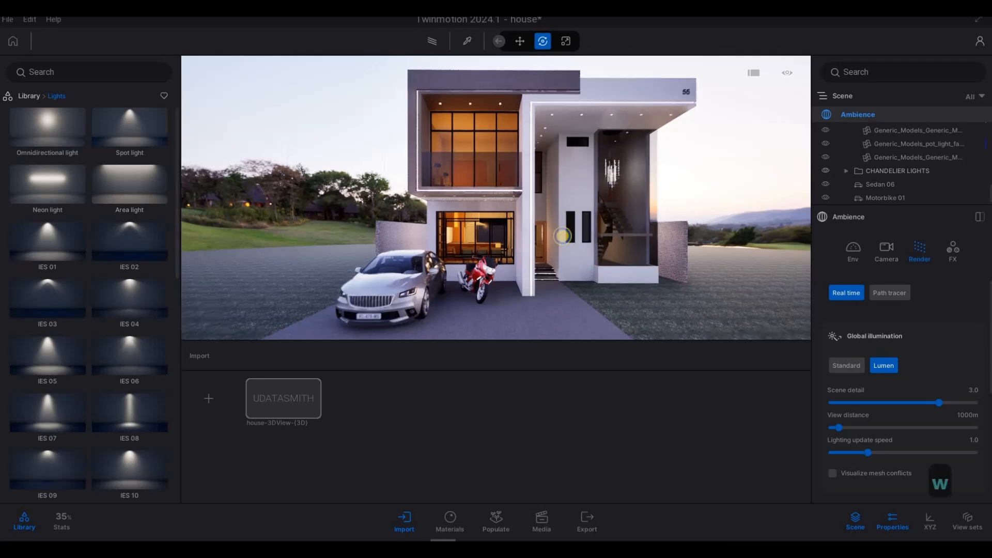
pyautogui.press('d')
pyautogui.press('w')
pyautogui.press('d')
pyautogui.press('s')
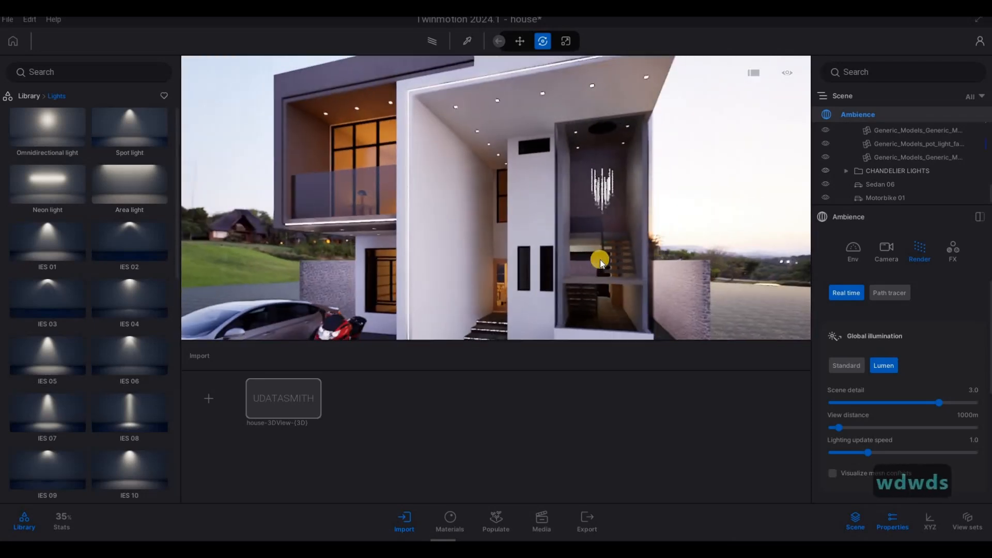
pyautogui.press('a')
pyautogui.press('s')
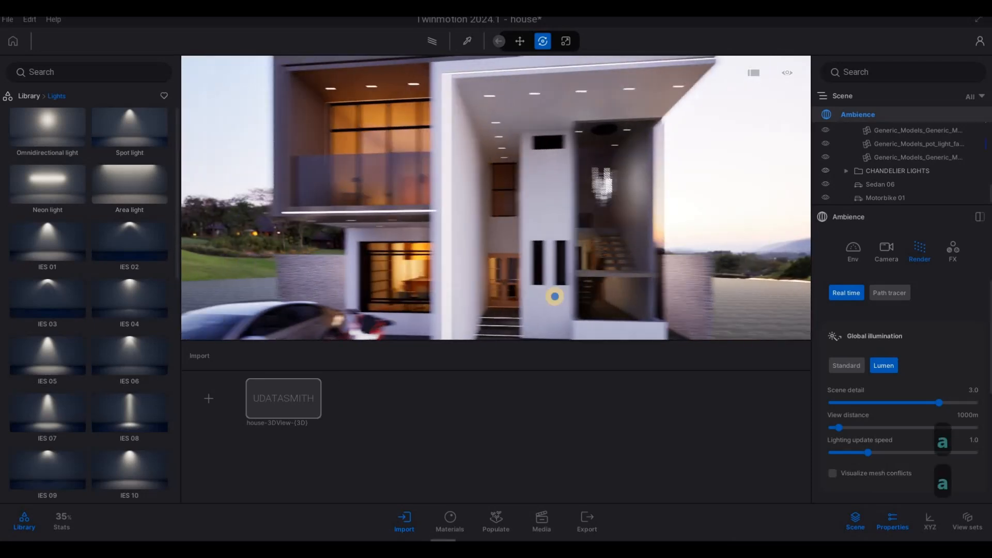
pyautogui.press('d')
pyautogui.press('w')
pyautogui.press('a')
pyautogui.press('q')
pyautogui.press('w')
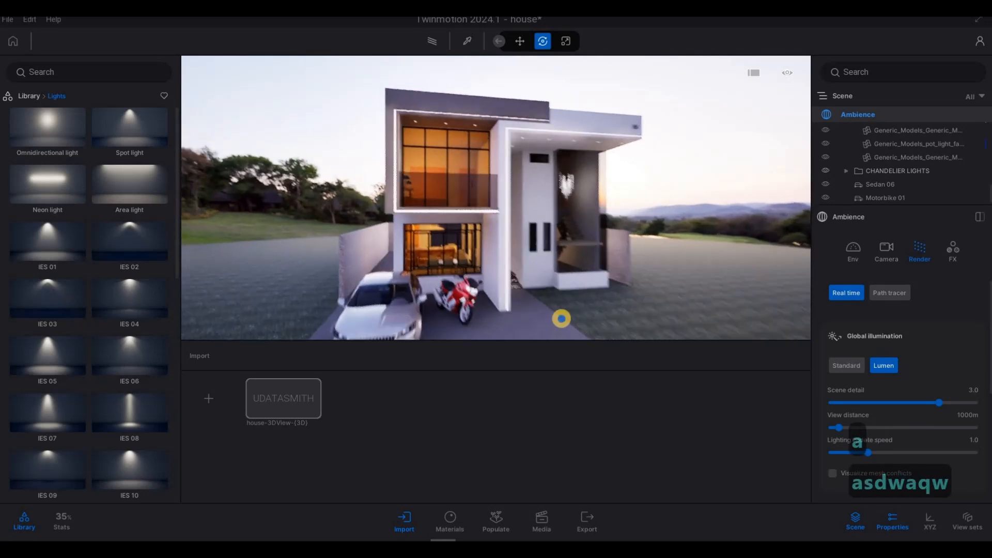
pyautogui.press('d')
pyautogui.press('s')
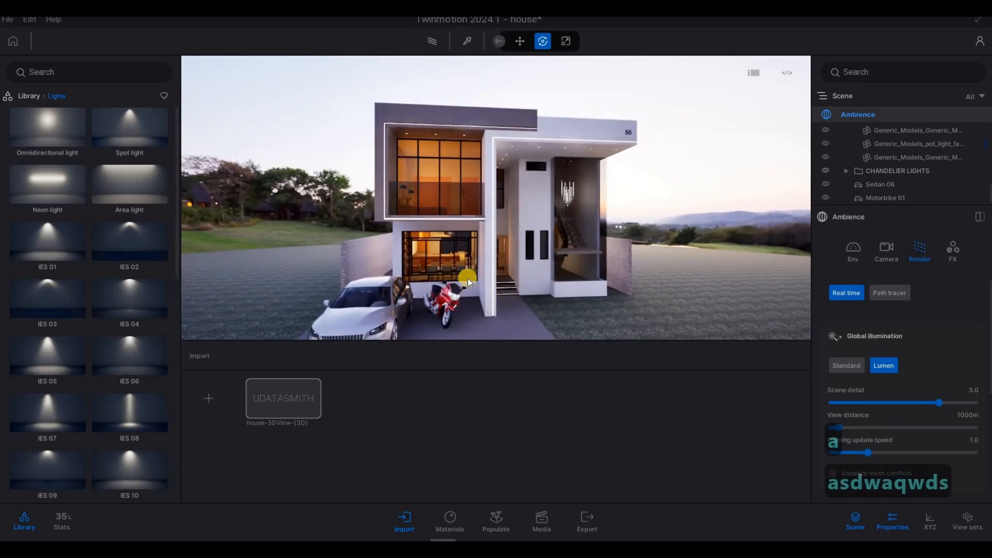
pyautogui.press('a')
pyautogui.press('d')
pyautogui.press('s')
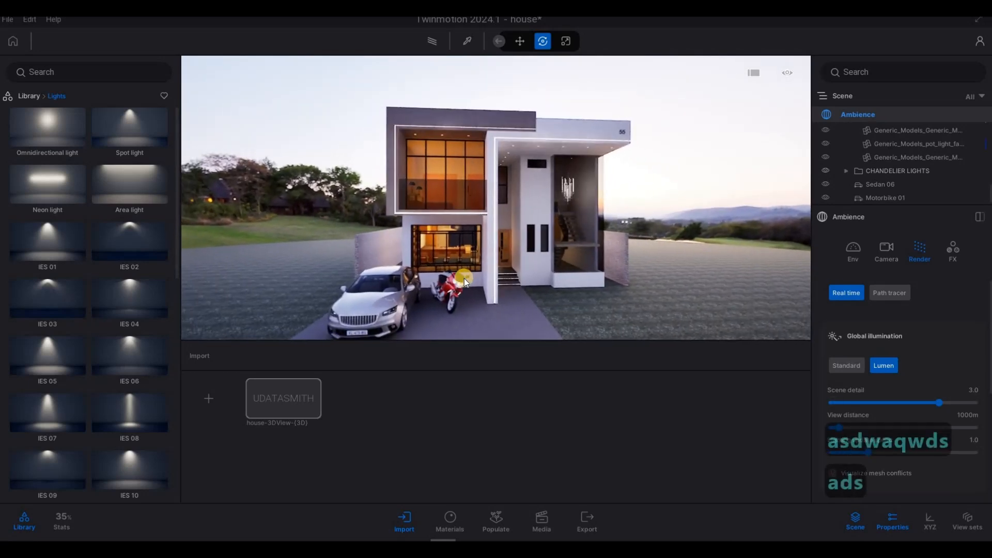